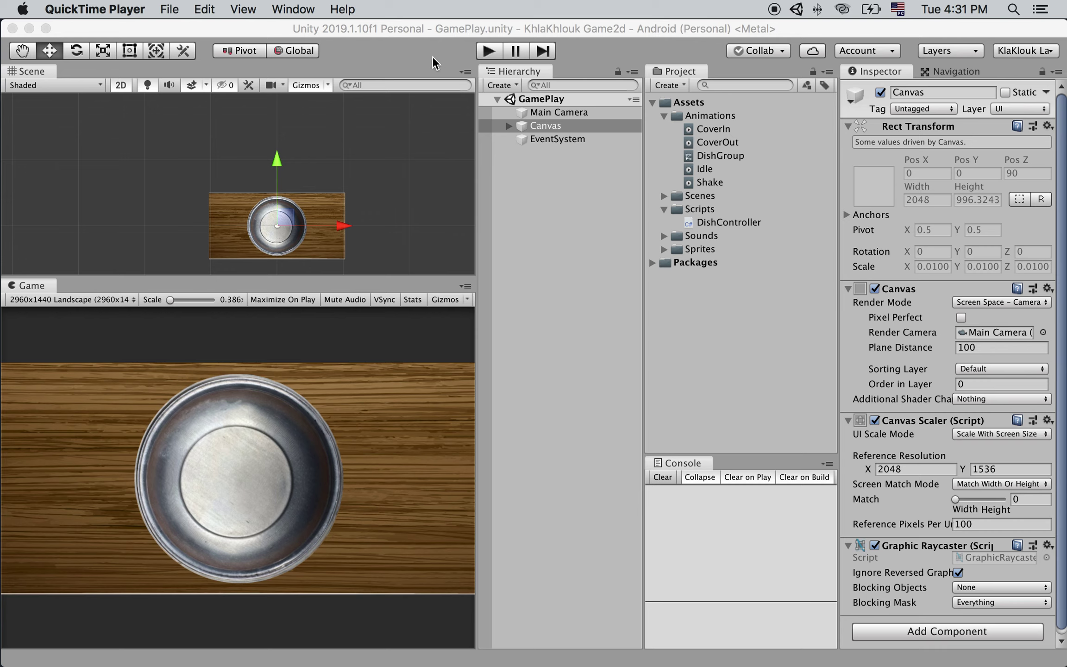
Step: Test-run the game, closing and lifting the dish cover, then stop play mode
left_click(489, 50)
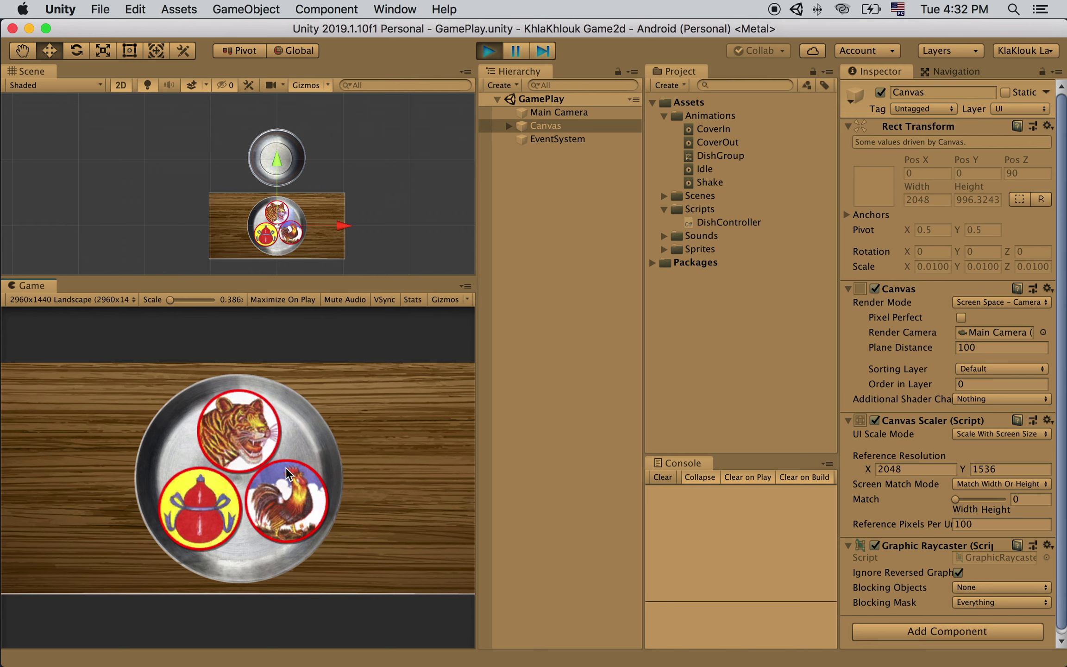
left_click(298, 451)
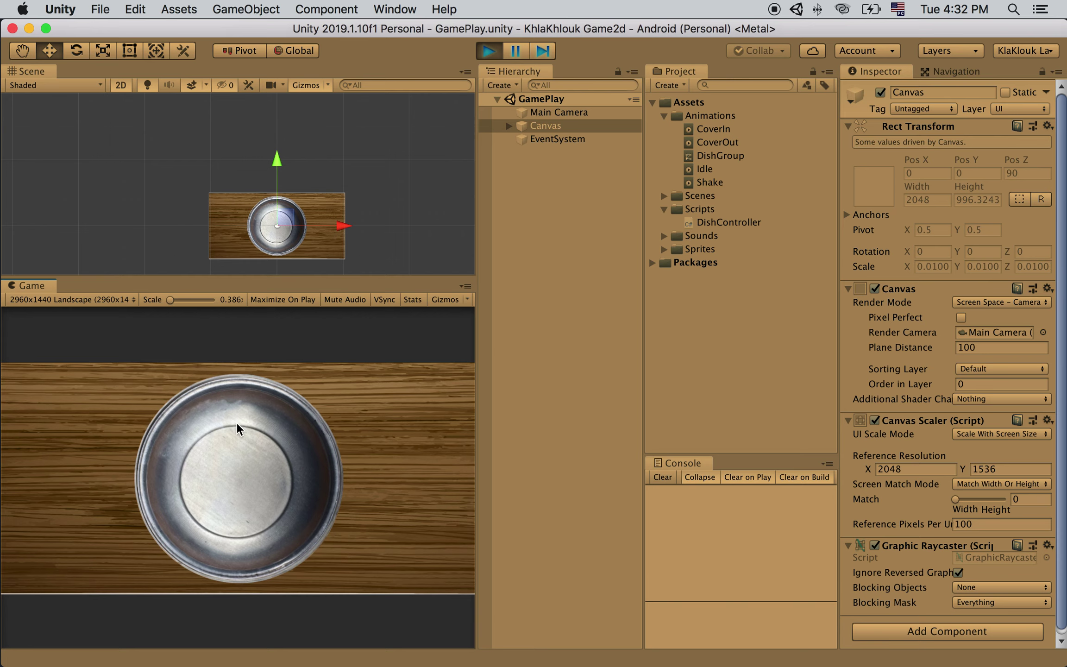
left_click(260, 444)
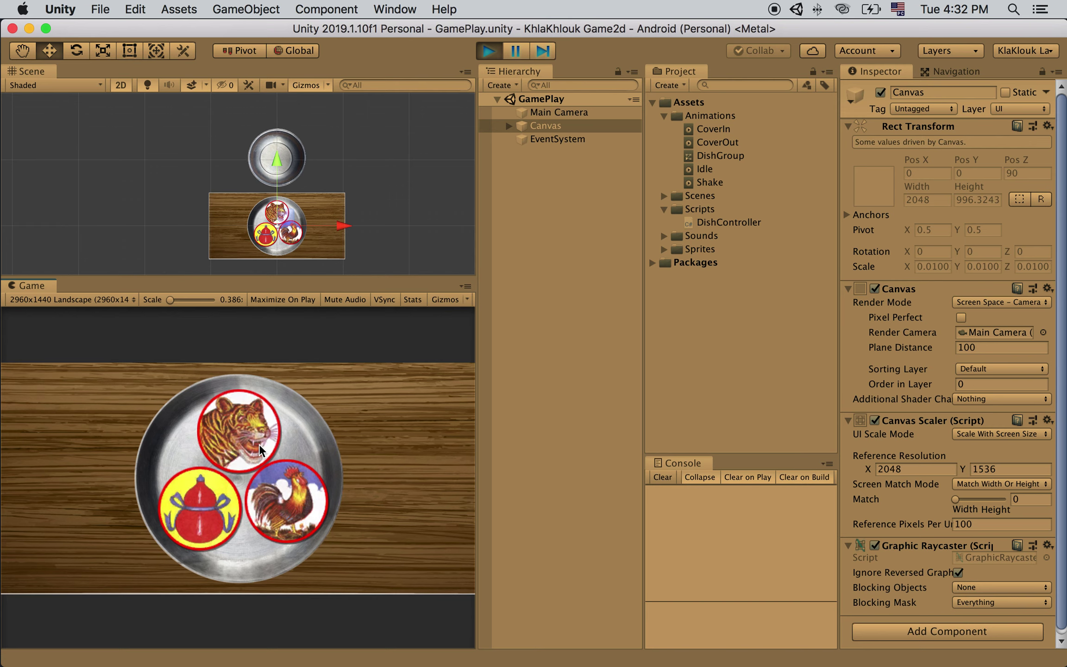
left_click(286, 441)
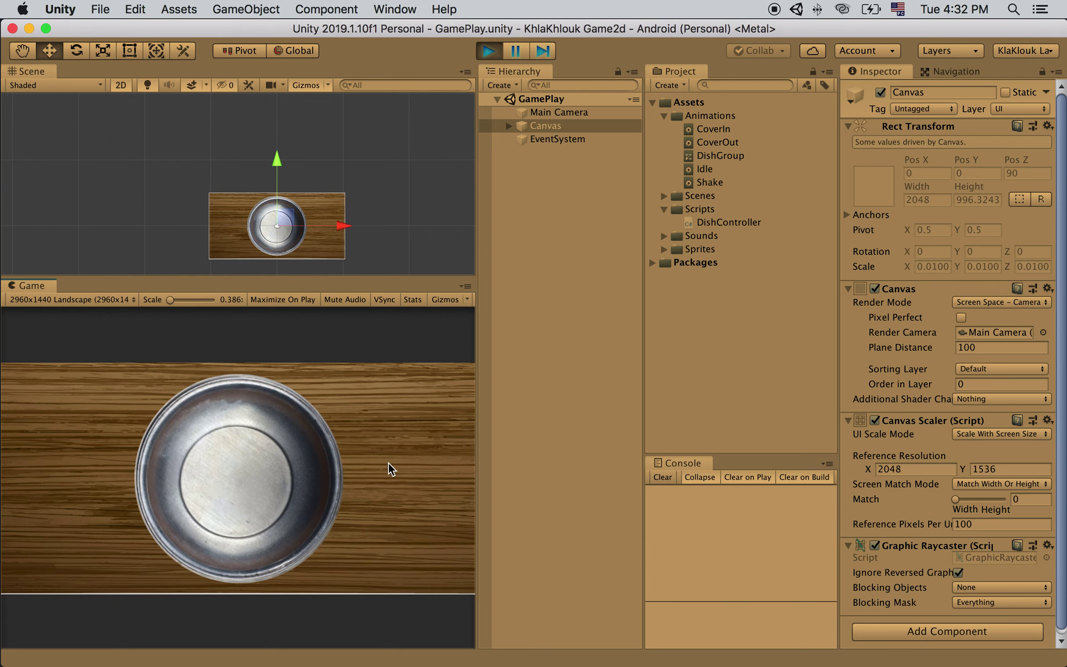
left_click(487, 51)
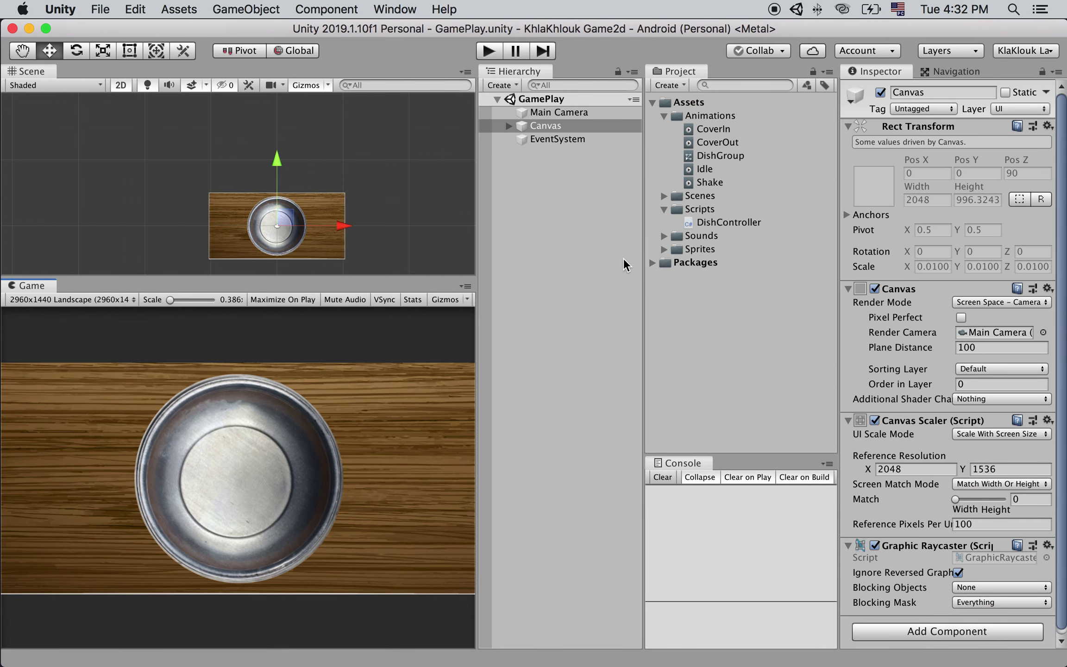
Step: Expand Canvas and DishGroup, inspect DishGroup's components, and ping its DishController script
left_click(507, 126)
left_click(519, 152)
left_click(575, 154)
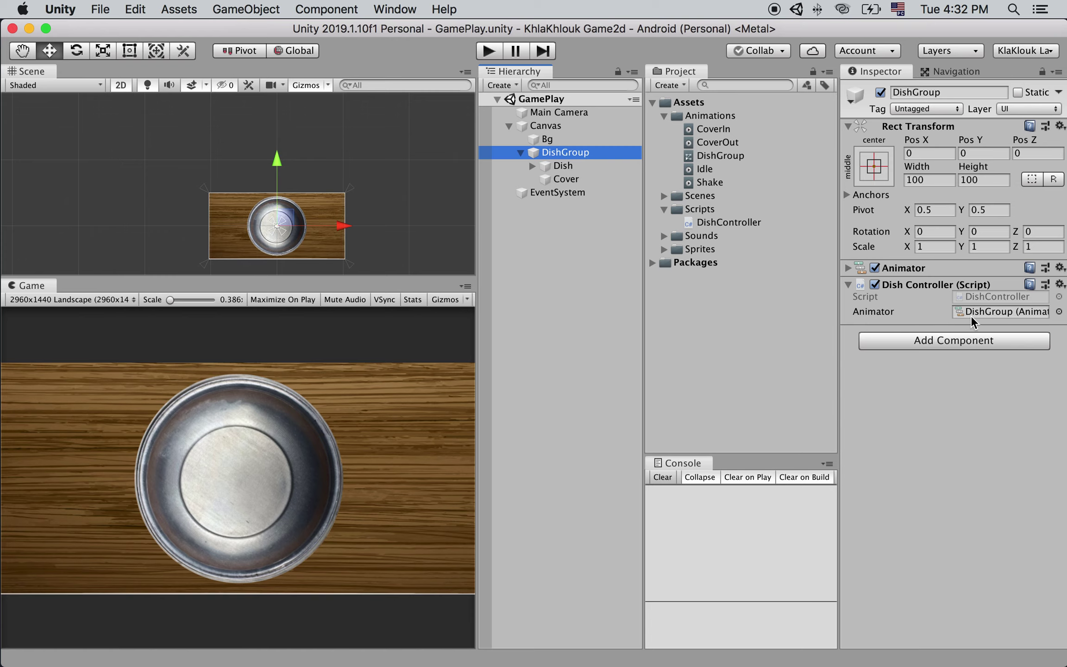
left_click(532, 165)
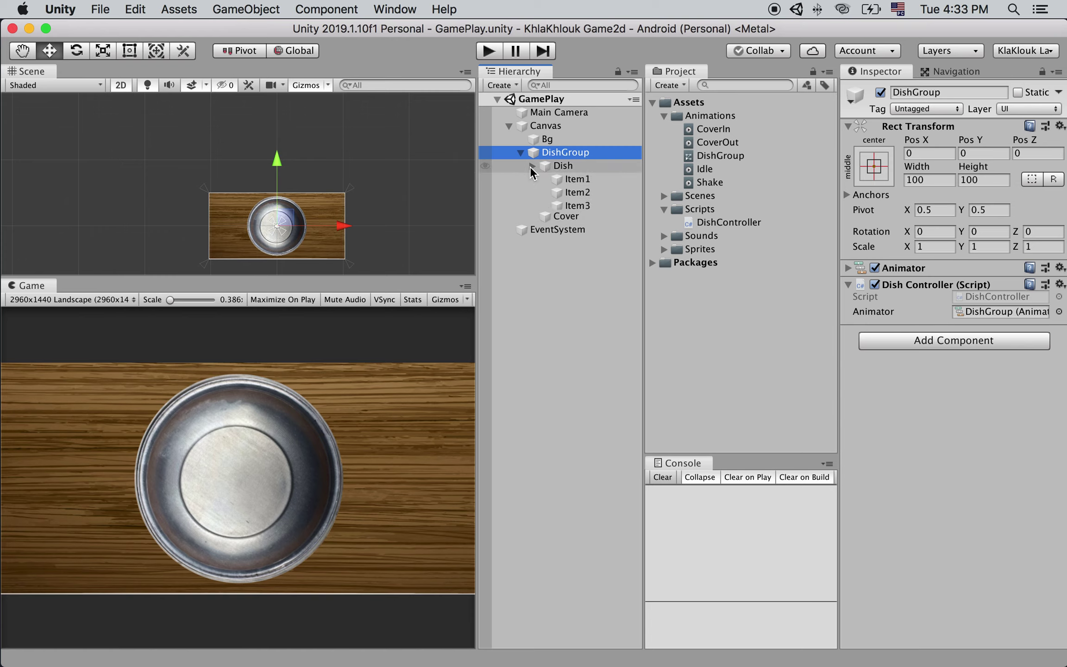
left_click(531, 165)
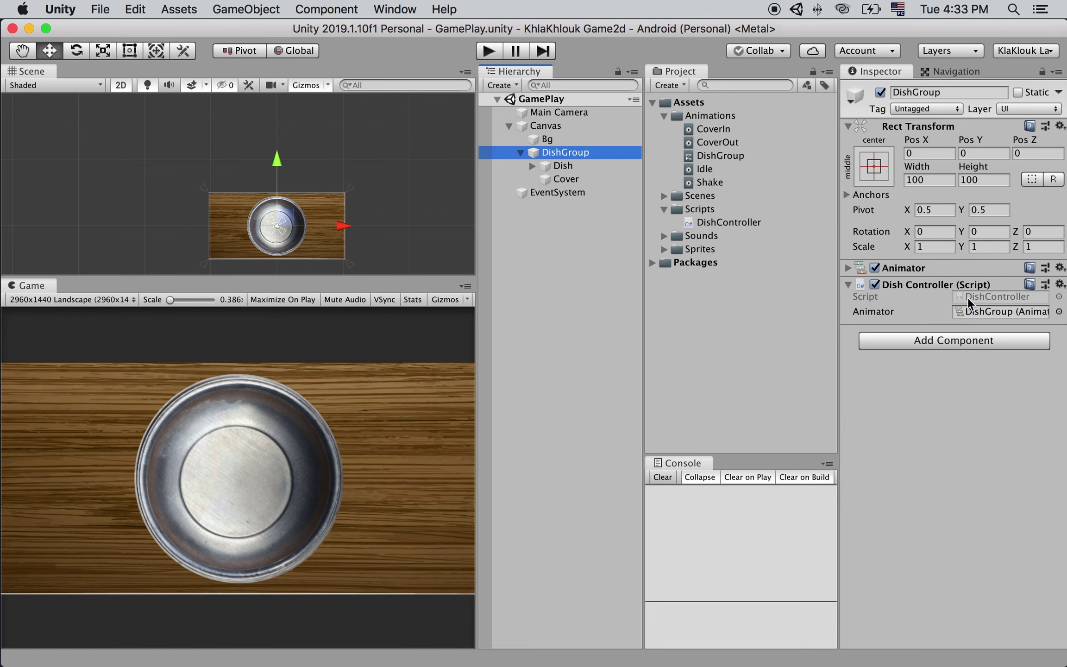
left_click(993, 299)
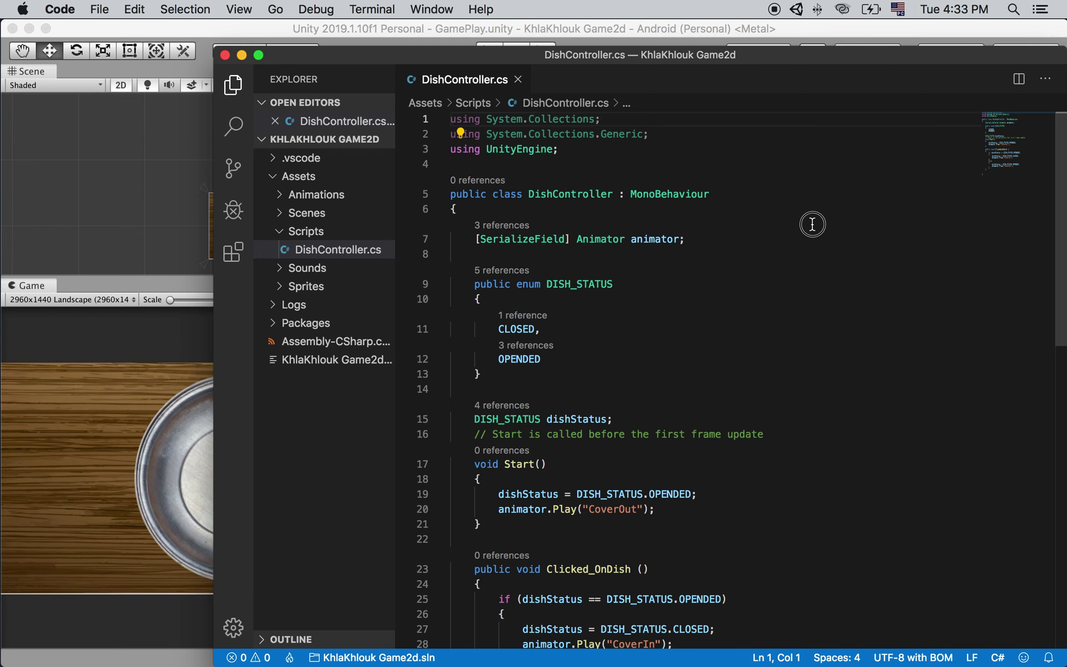
Step: Scroll through DishController.cs, marking Clicked_OnDish and the DishController class name
scroll(637, 412, "down", 5)
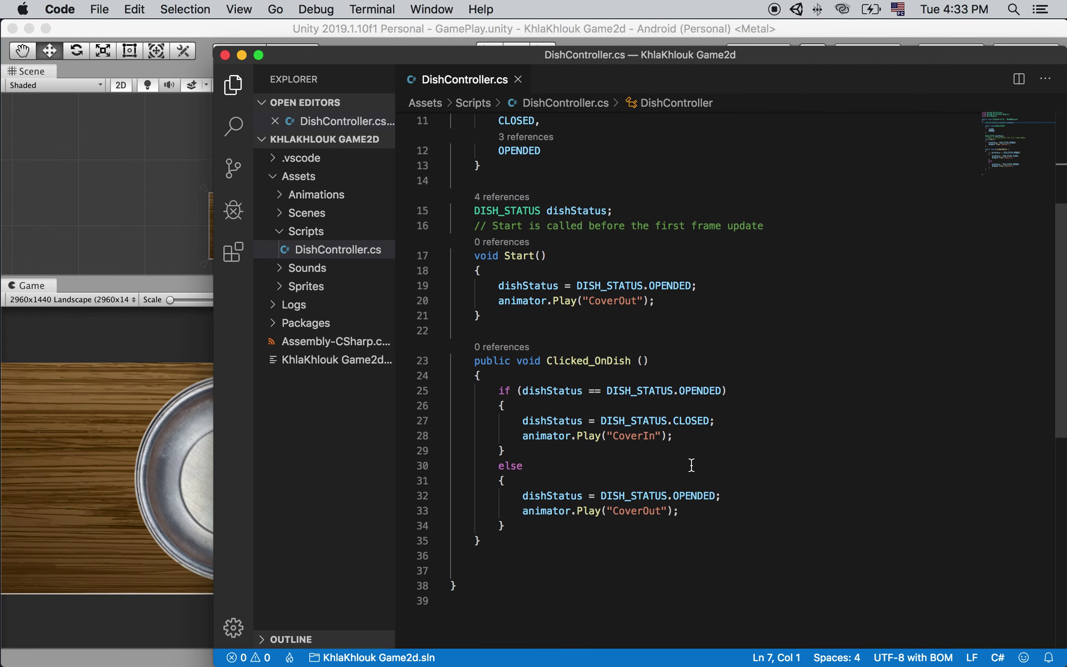
scroll(880, 414, "up", 2)
scroll(830, 428, "up", 4)
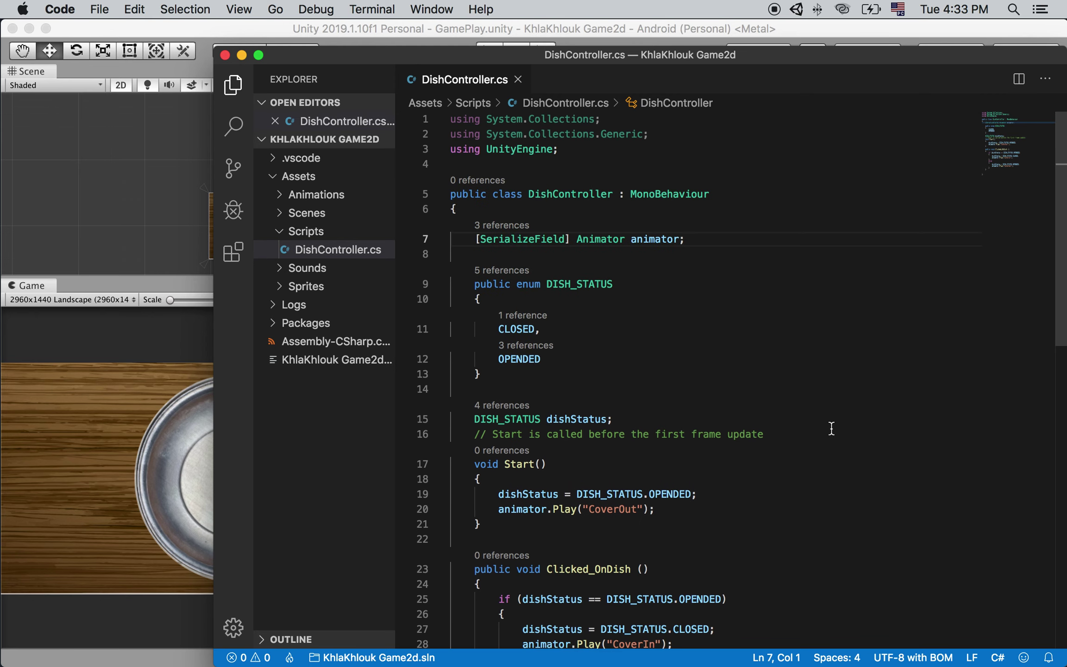
scroll(733, 305, "down", 3)
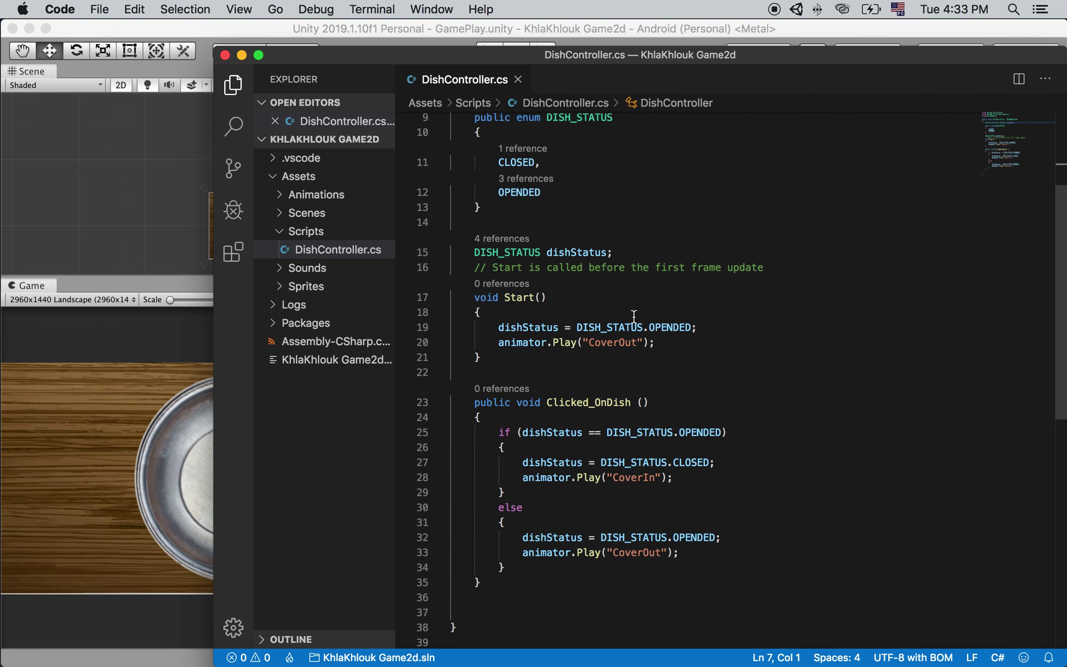
left_click(806, 418)
scroll(680, 430, "down", 3)
scroll(684, 431, "up", 5)
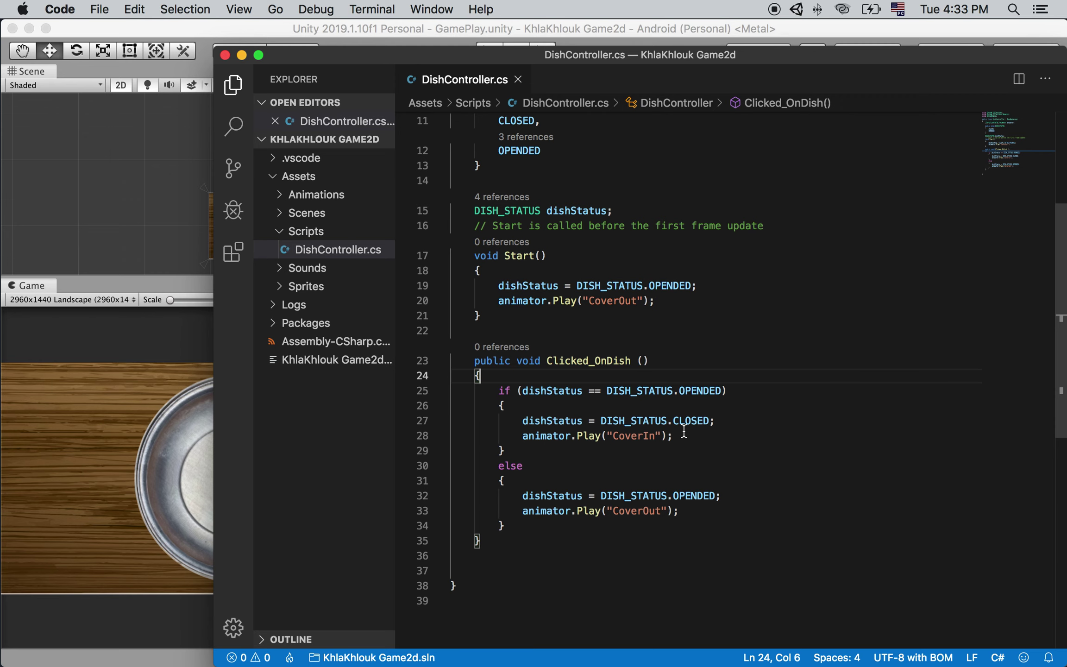
scroll(684, 430, "up", 1)
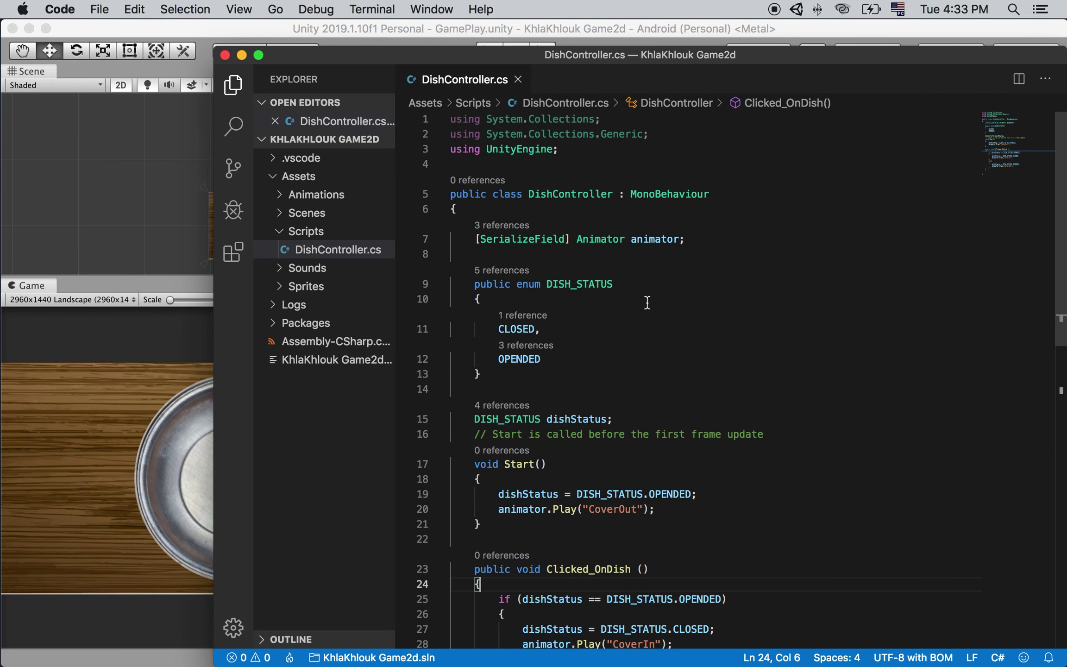
double_click(571, 193)
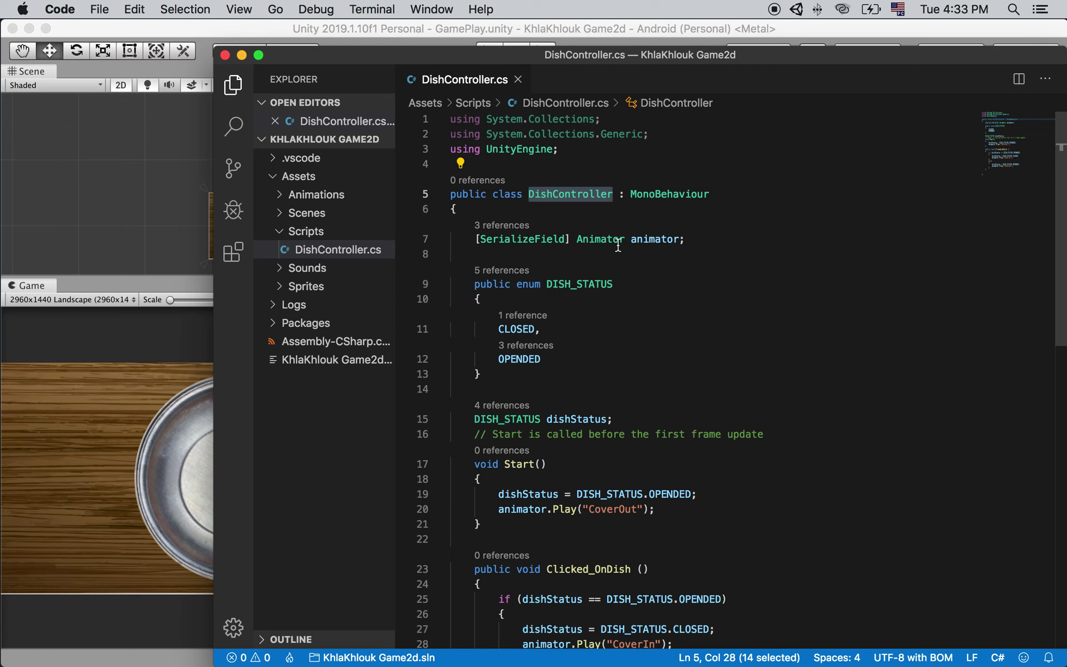
Step: Highlight the serialized animator field and the DISH_STATUS enum definition
left_click_drag(685, 239, 474, 239)
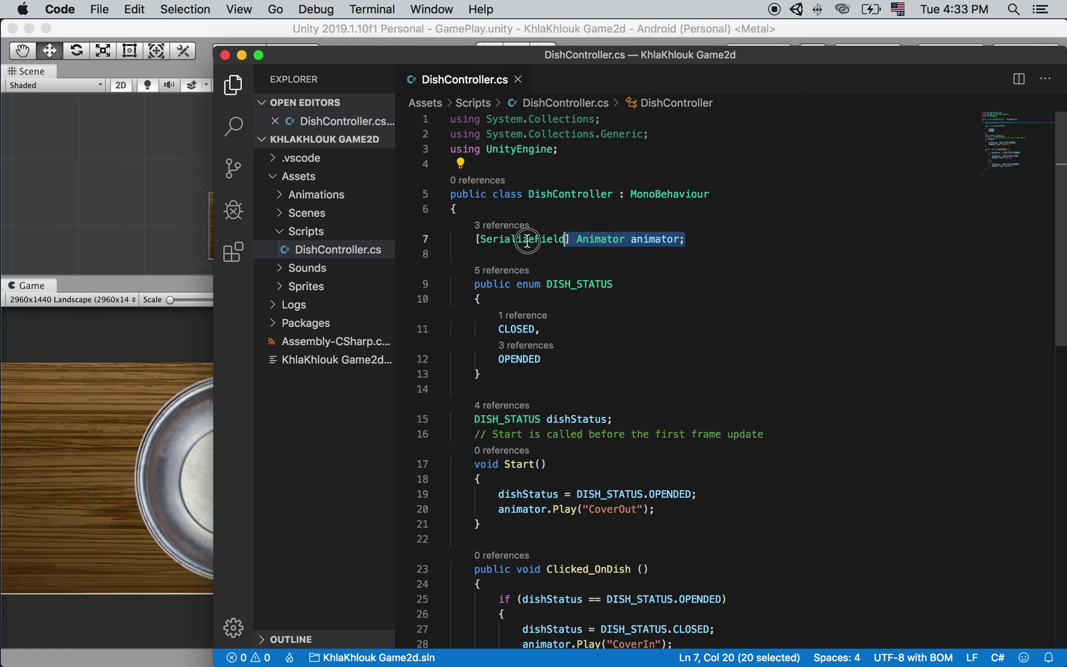
double_click(655, 239)
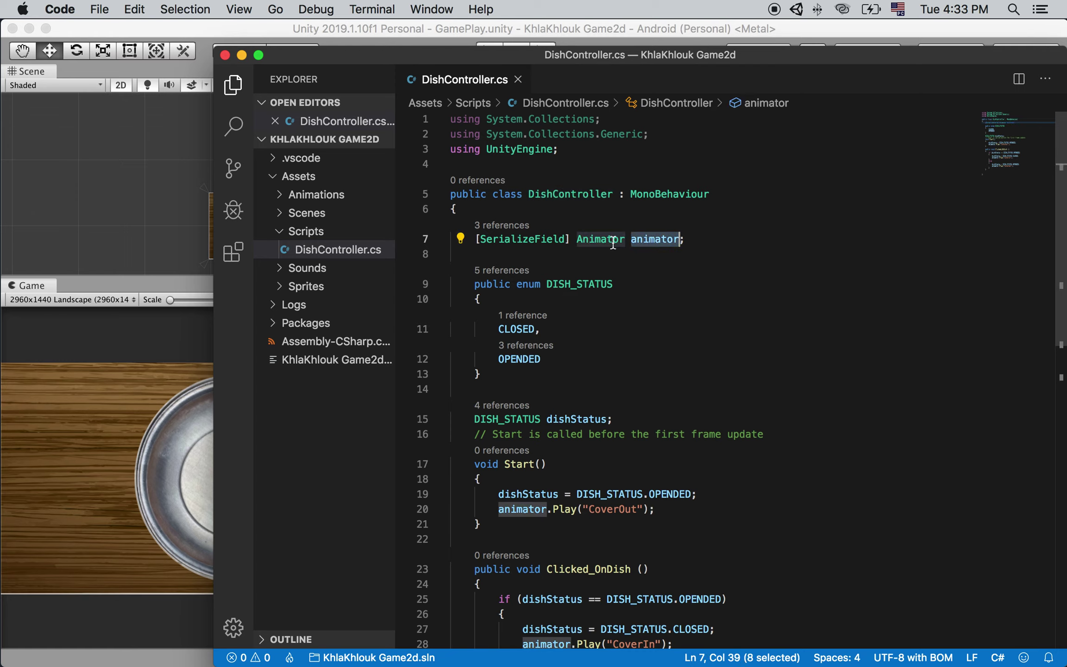
scroll(651, 301, "down", 1)
left_click(688, 197)
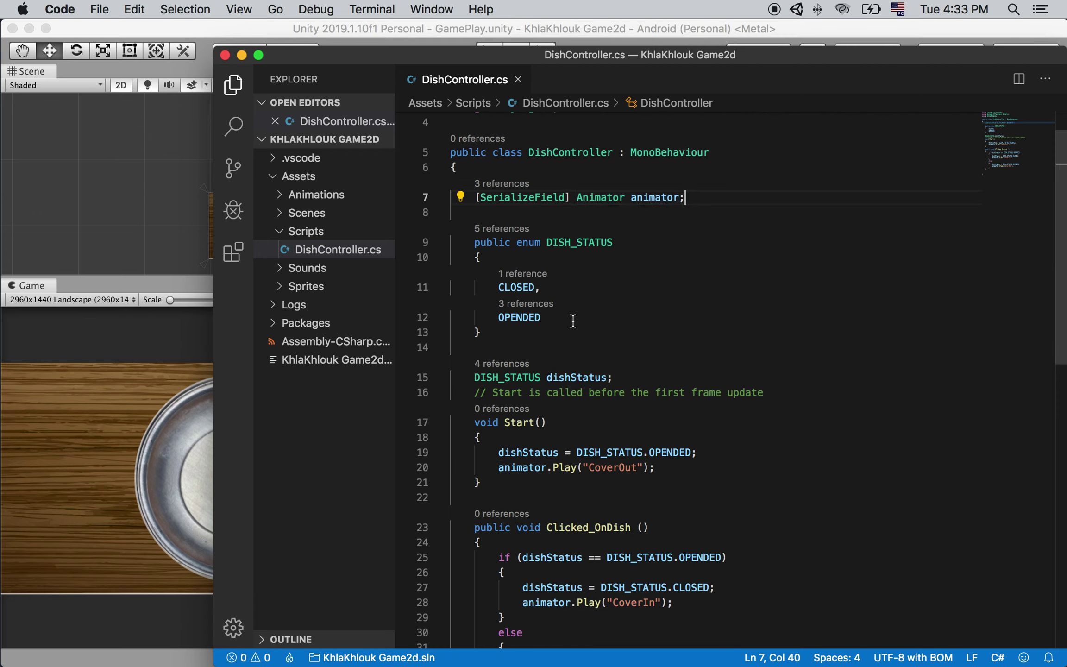
scroll(588, 317, "down", 1)
left_click_drag(474, 201, 696, 282)
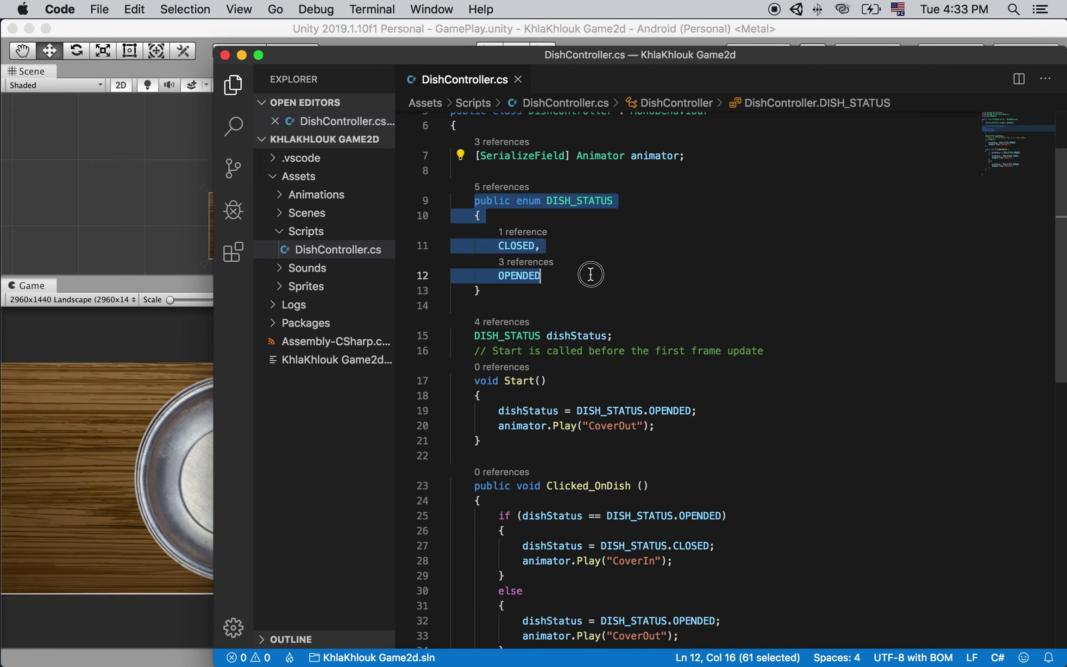
left_click(739, 282)
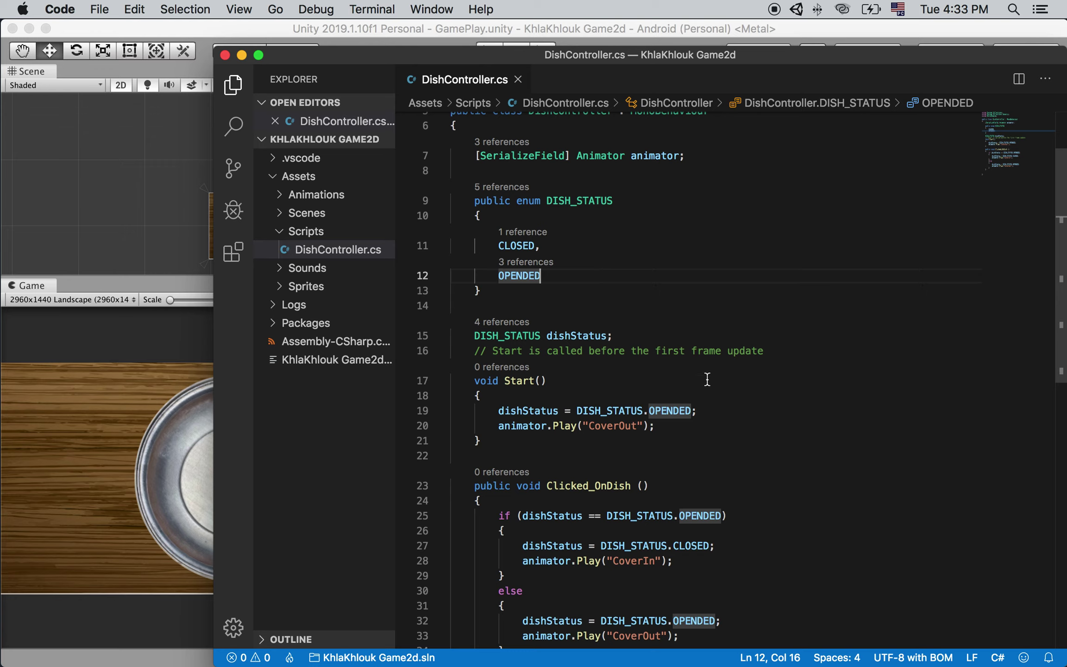
Step: Highlight dishStatus with all its uses, then the whole Start method
scroll(587, 339, "down", 3)
left_click_drag(632, 294, 472, 294)
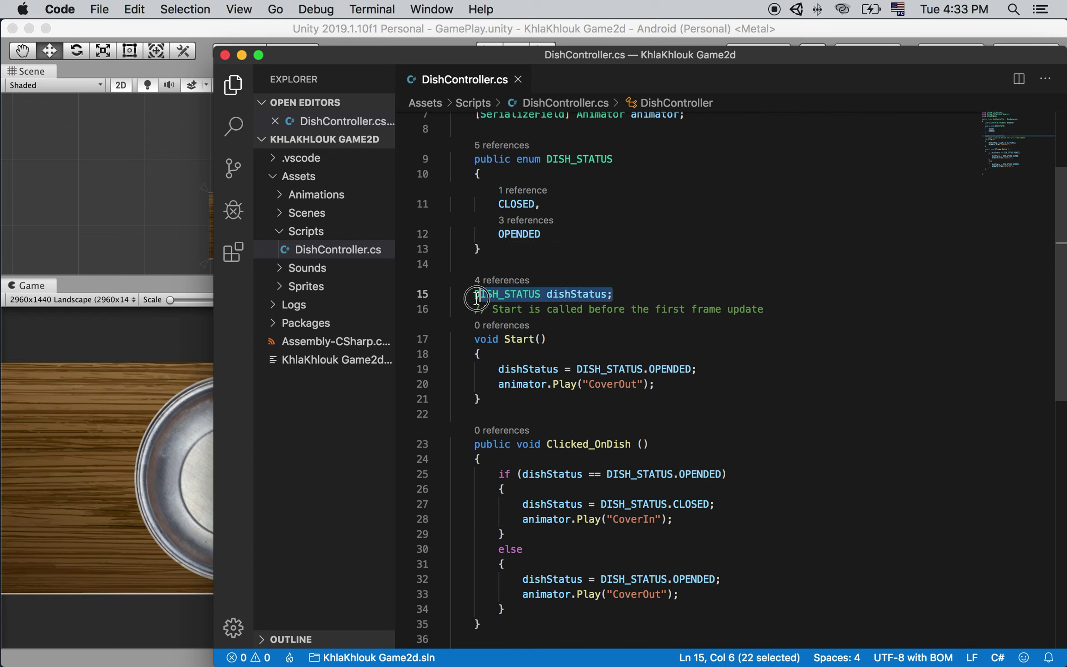
double_click(567, 293)
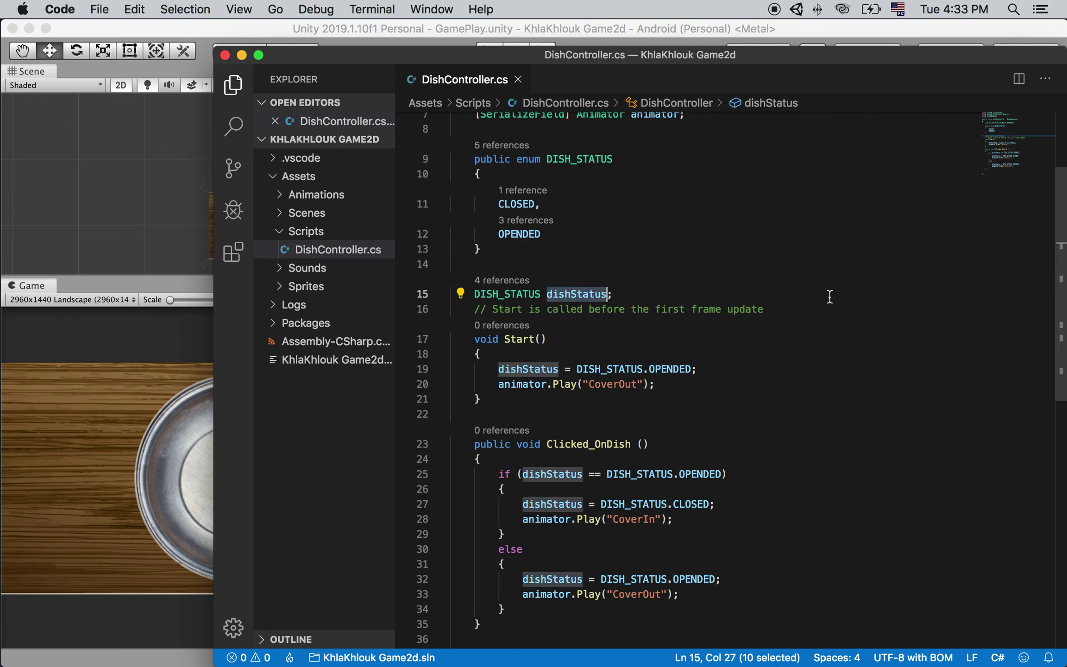
scroll(752, 301, "down", 3)
left_click_drag(473, 255, 550, 316)
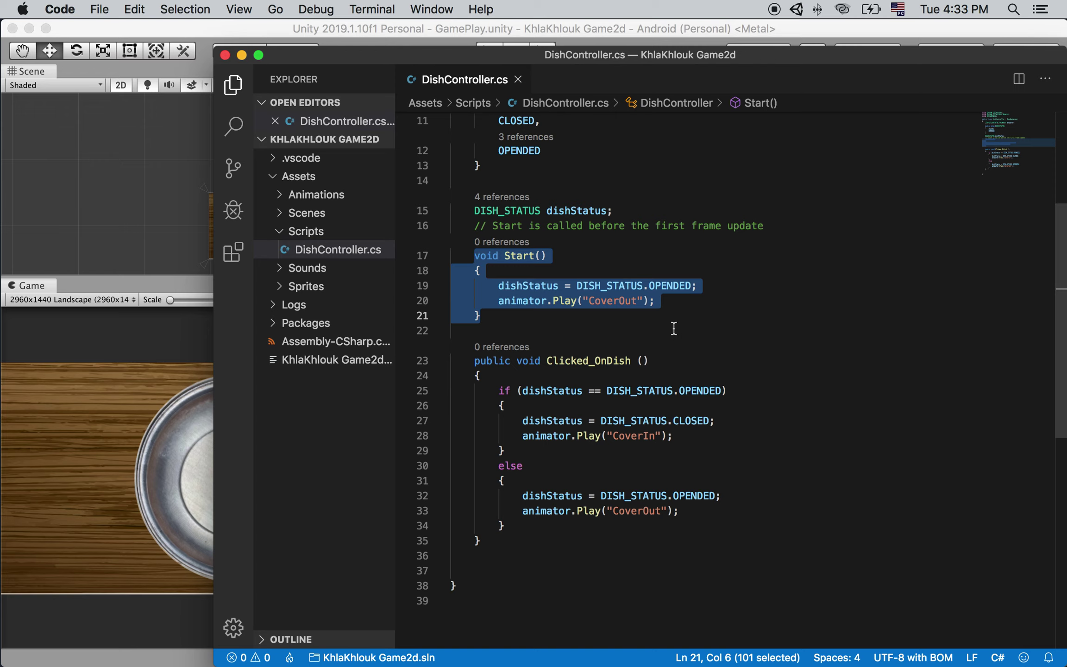
left_click(510, 300)
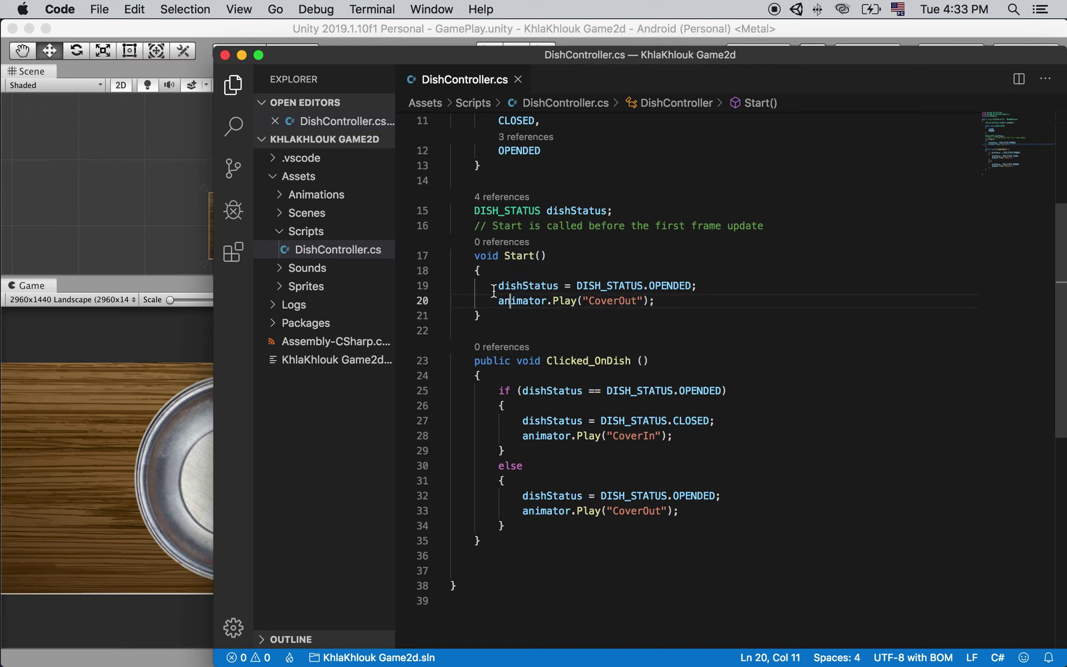
double_click(520, 287)
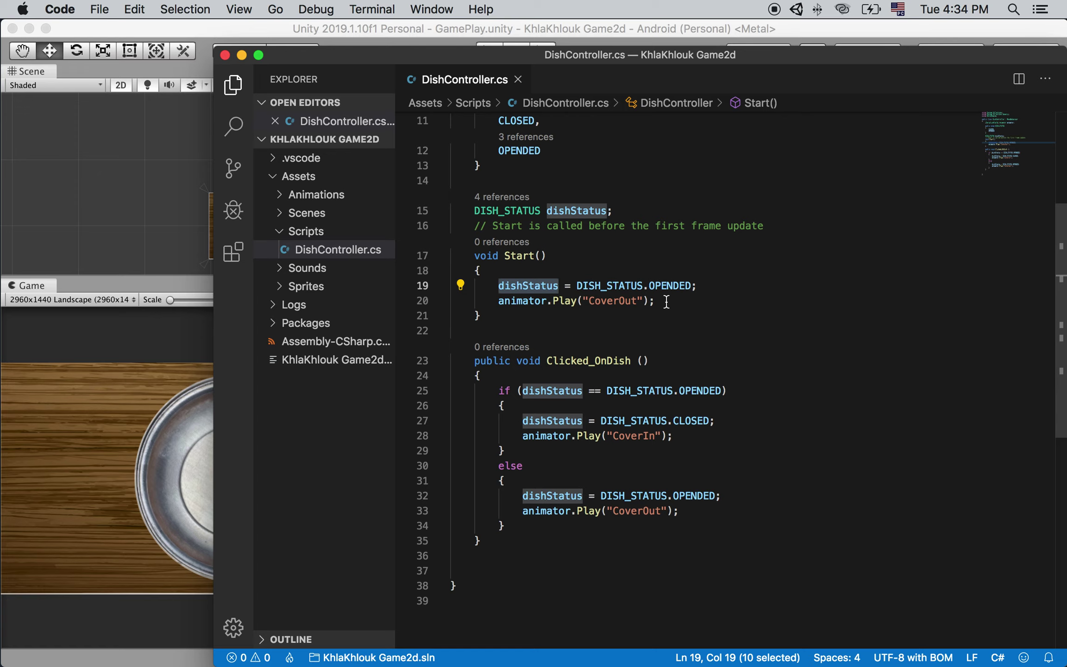
left_click(666, 301)
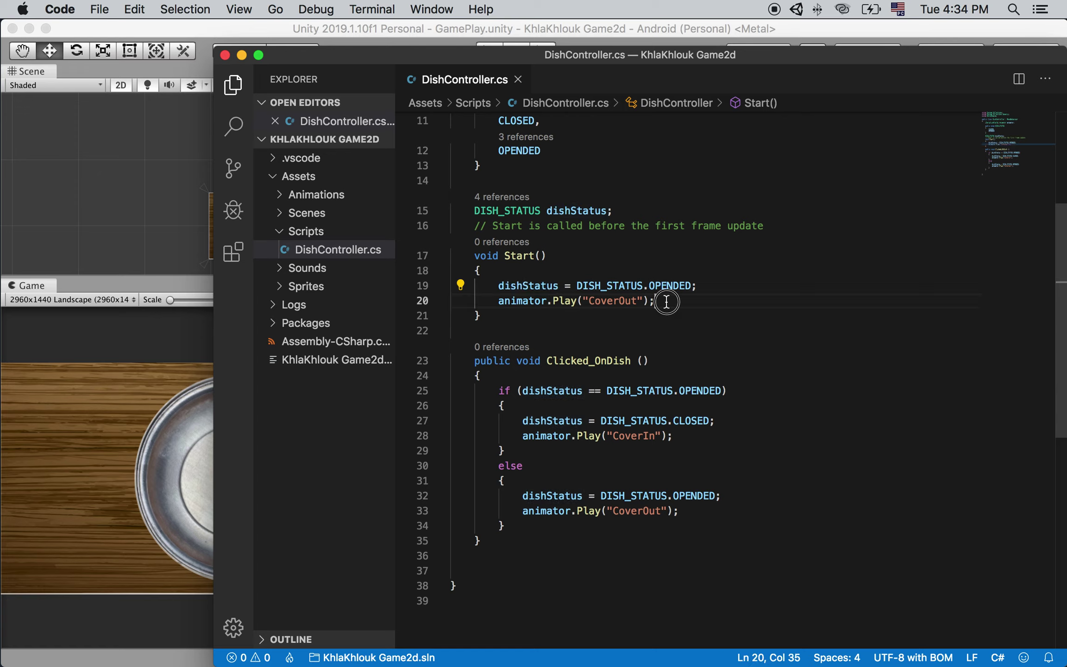
left_click_drag(469, 360, 521, 557)
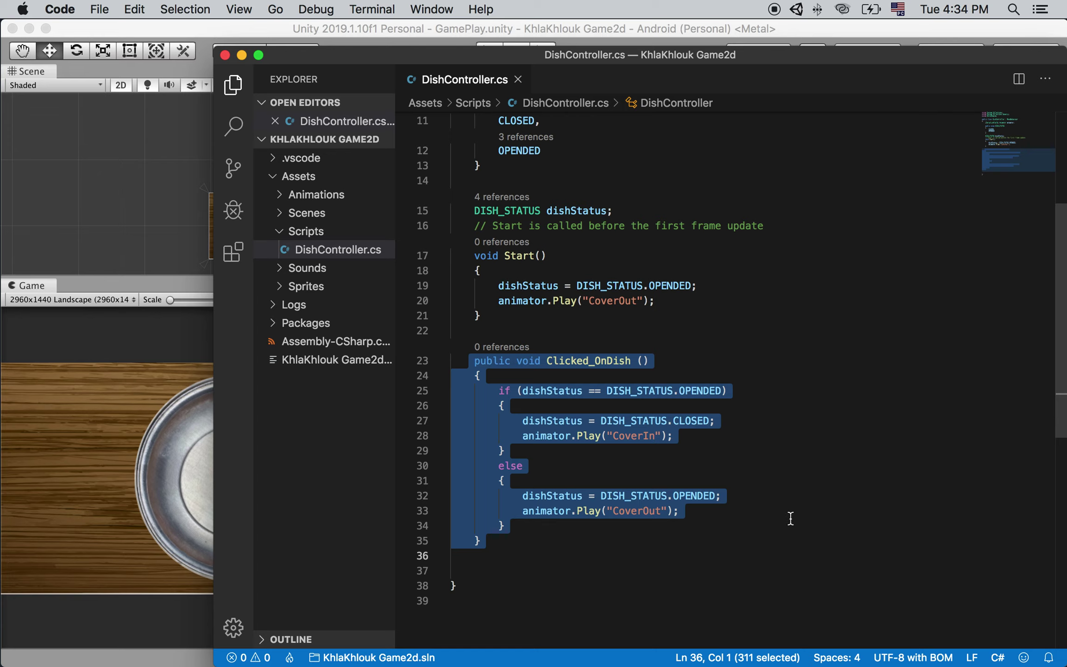
left_click(720, 482)
left_click(499, 391)
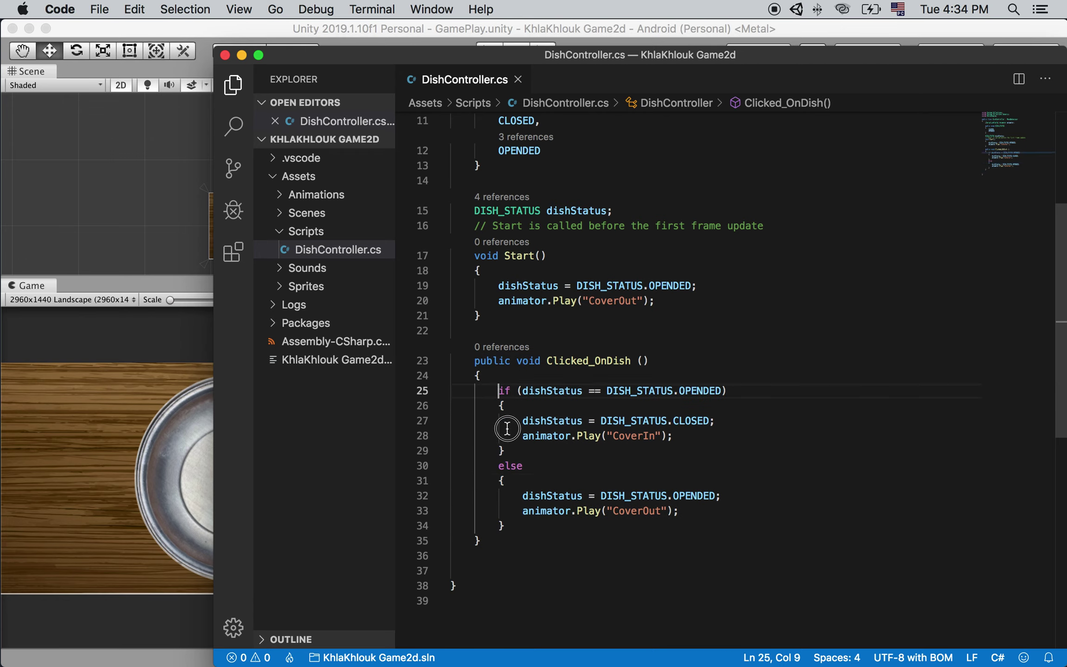
left_click(556, 540, "shift")
left_click(726, 467)
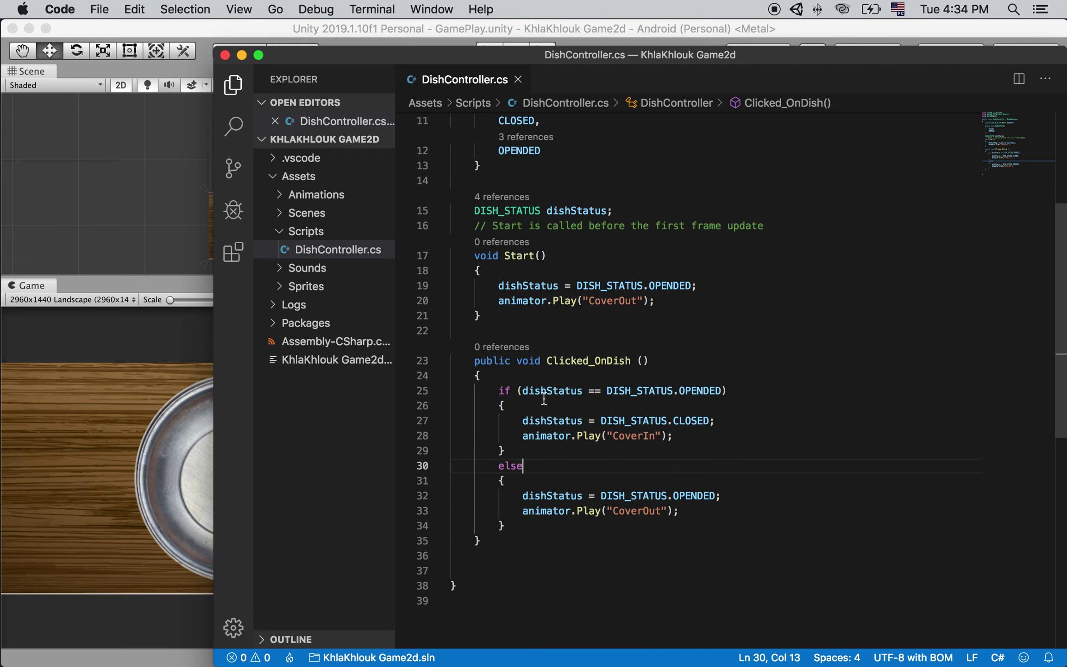
left_click_drag(523, 390, 721, 390)
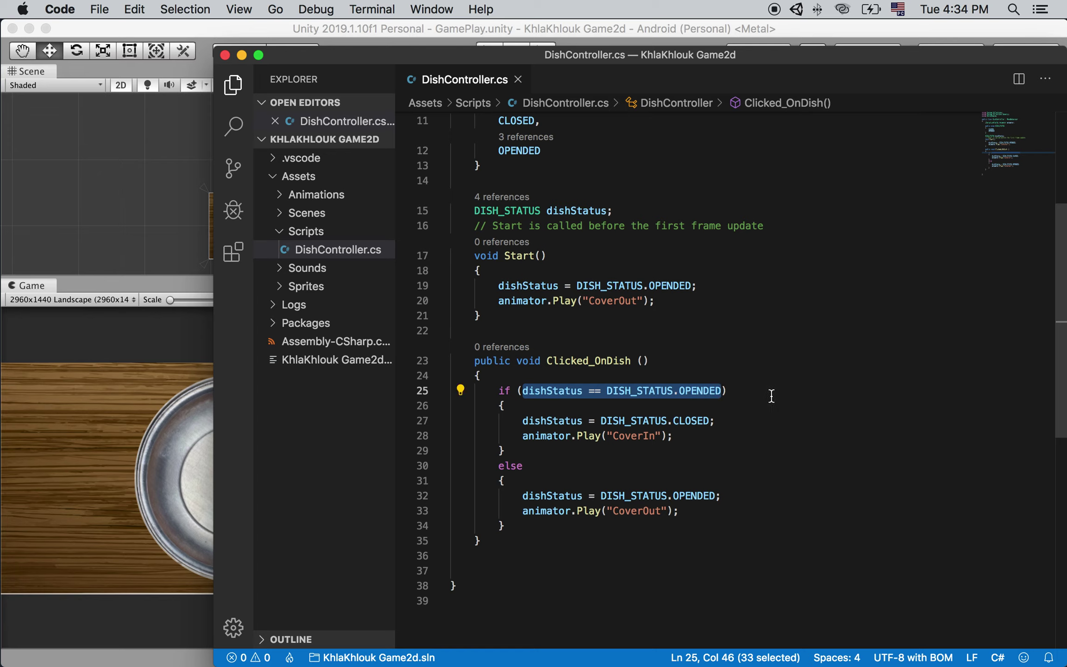
left_click(771, 396)
left_click_drag(517, 420, 704, 431)
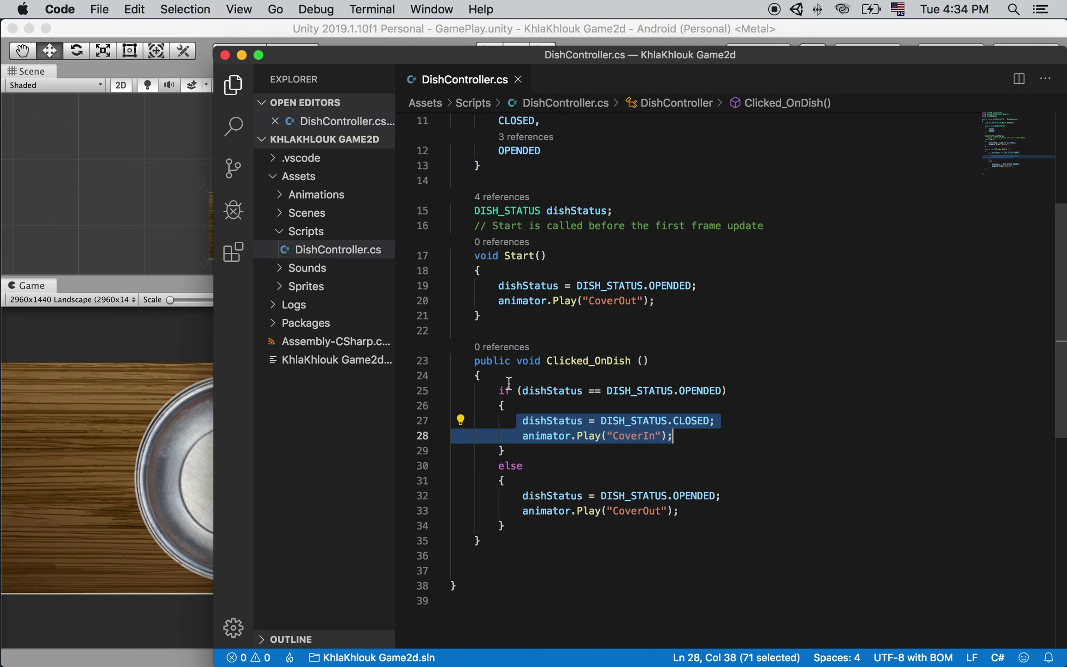
mouse_move(702, 385)
left_click(537, 464)
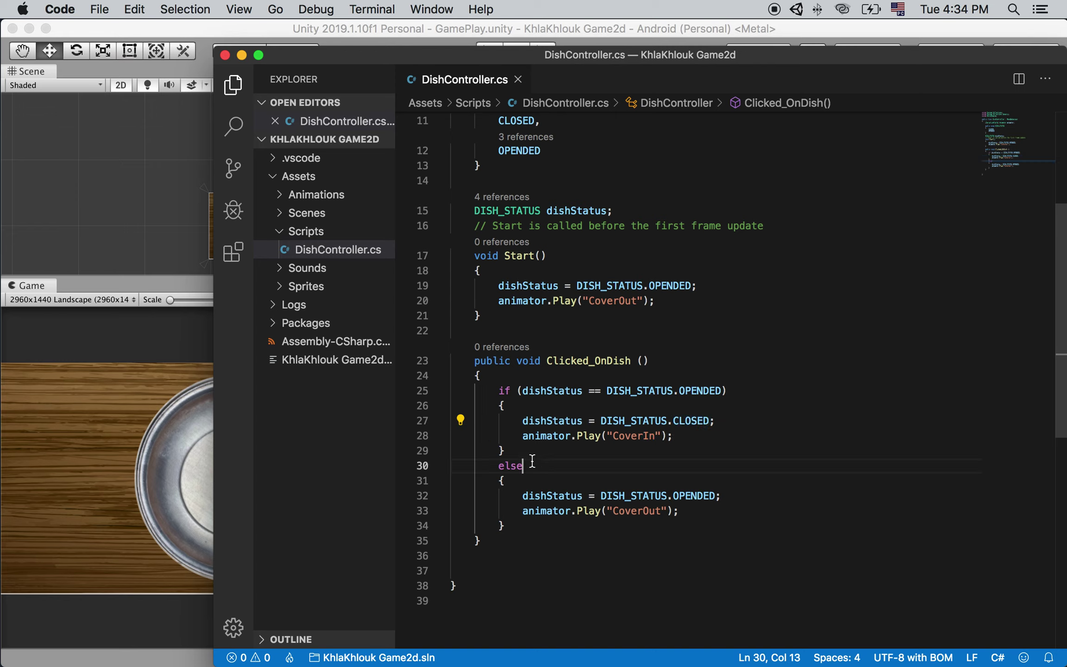
mouse_move(546, 498)
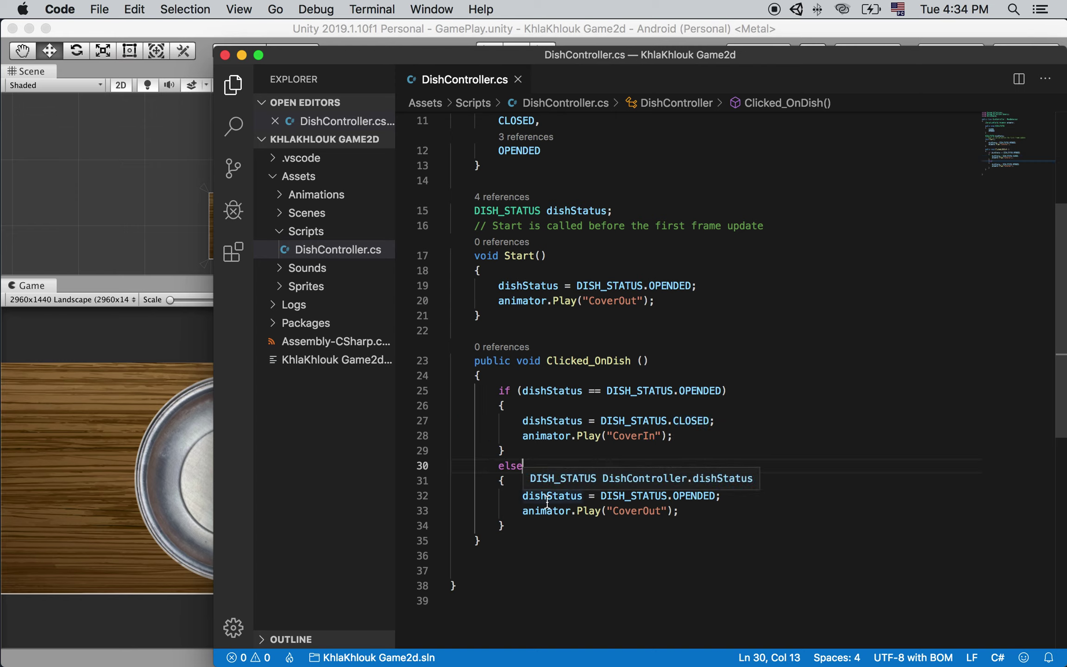
left_click(768, 496)
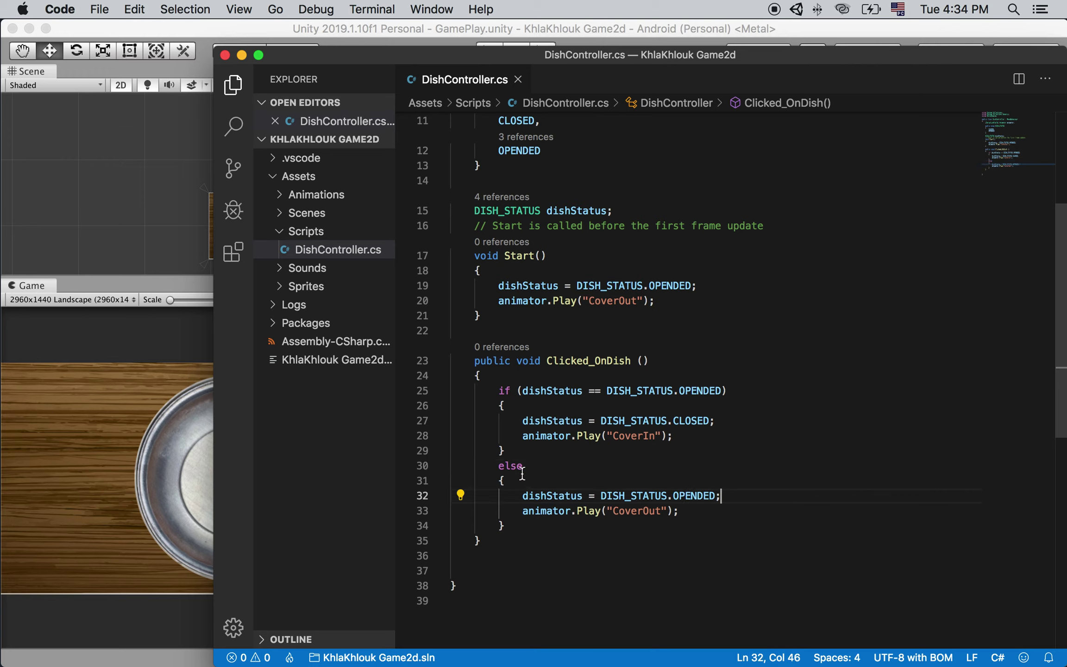
left_click_drag(518, 496, 764, 512)
left_click(764, 511)
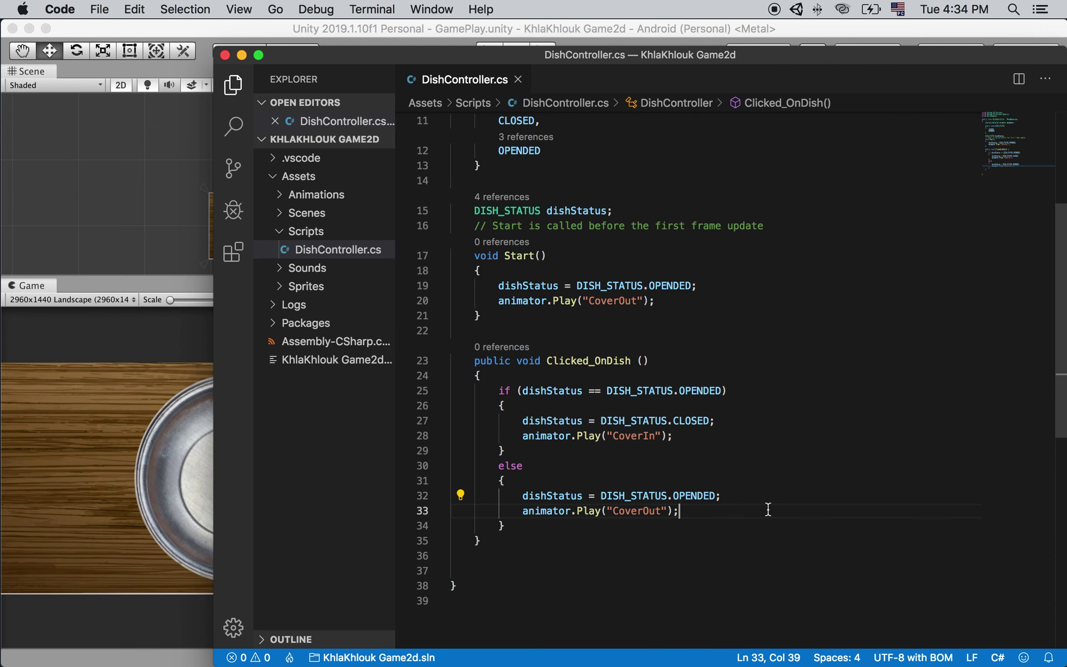
scroll(603, 527, "up", 5)
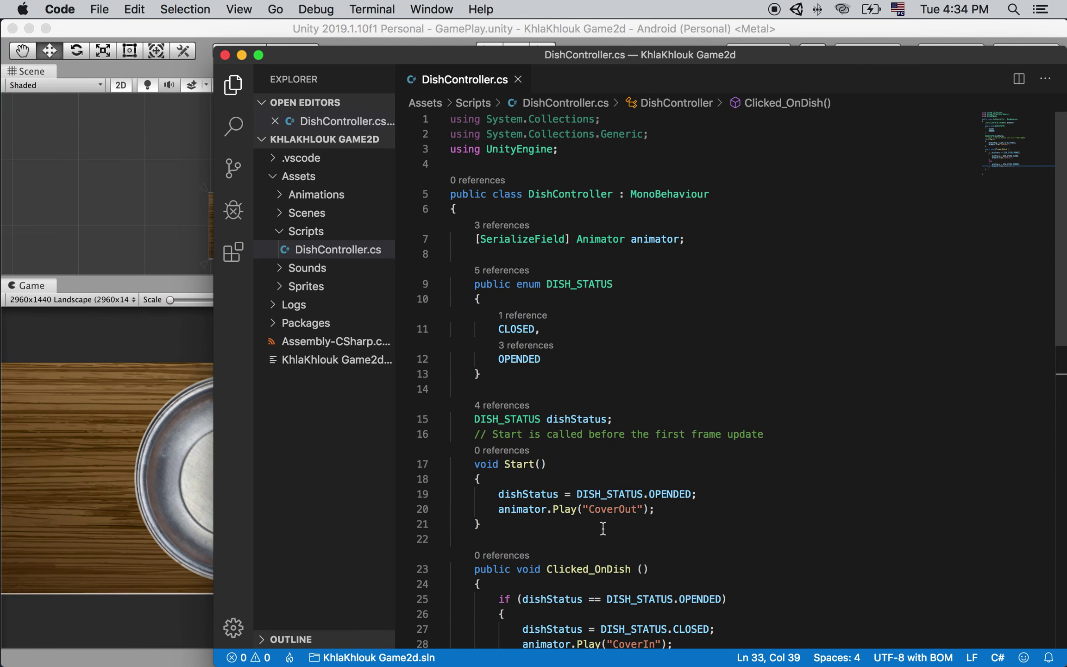
scroll(632, 512, "down", 5)
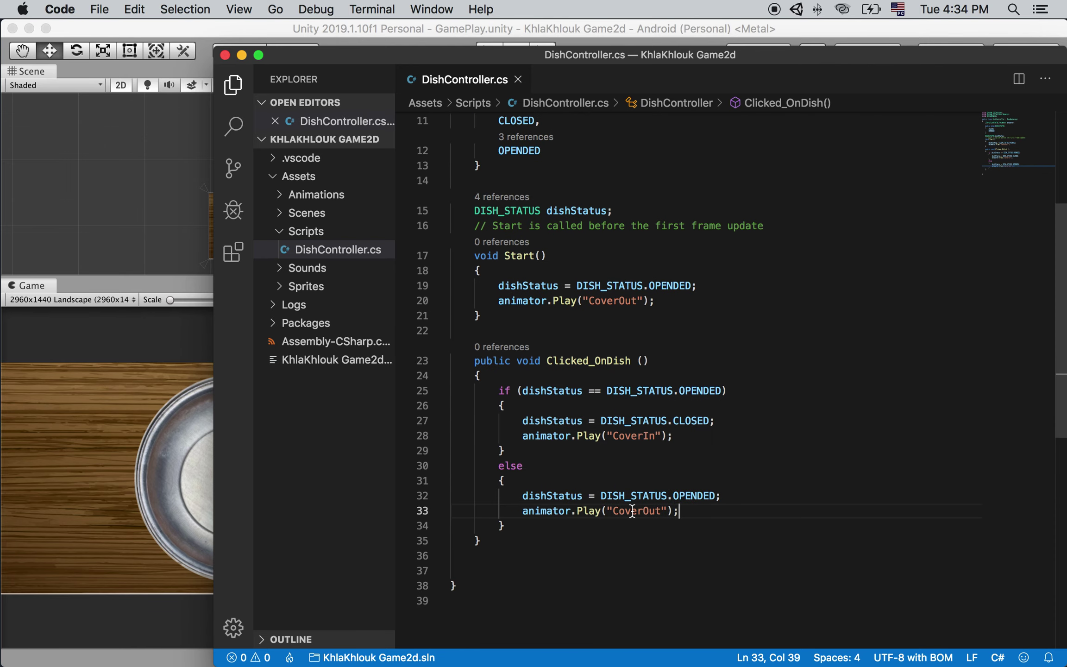
left_click(506, 542)
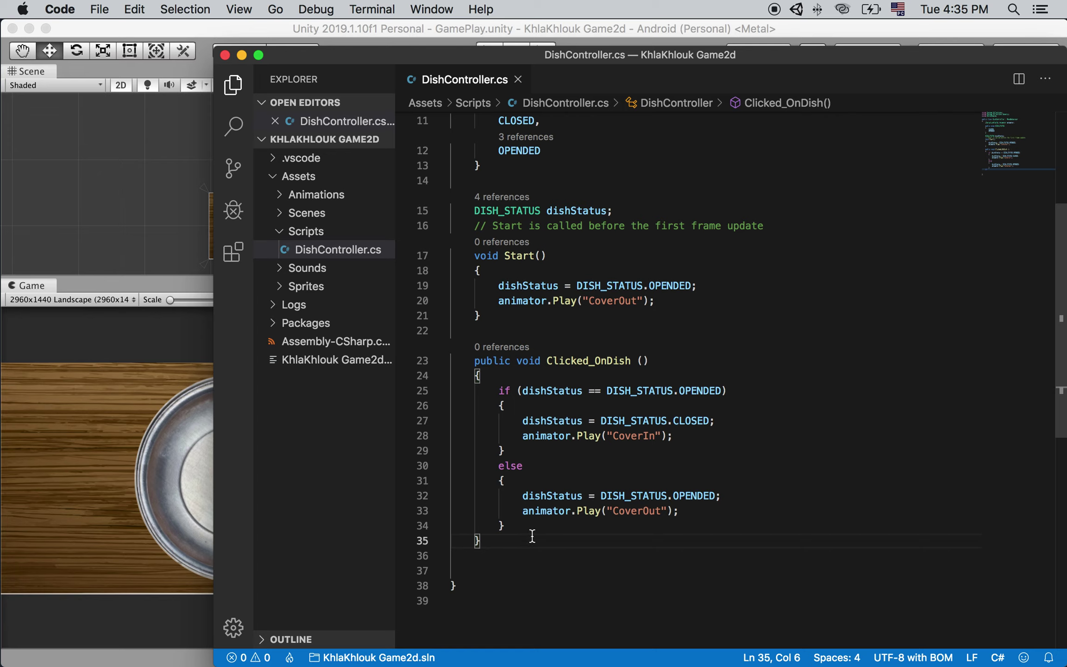
Step: Add an empty public void OnFinishedCoverIn() method below Clicked_OnDish and save
key("Return")
key("Return")
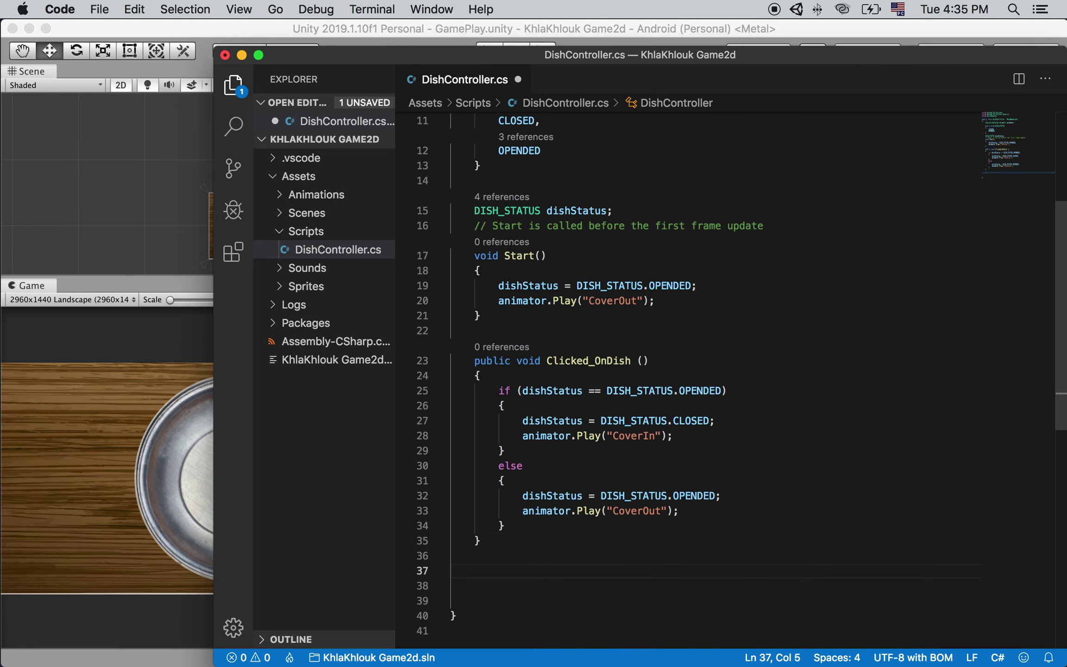
type("pub")
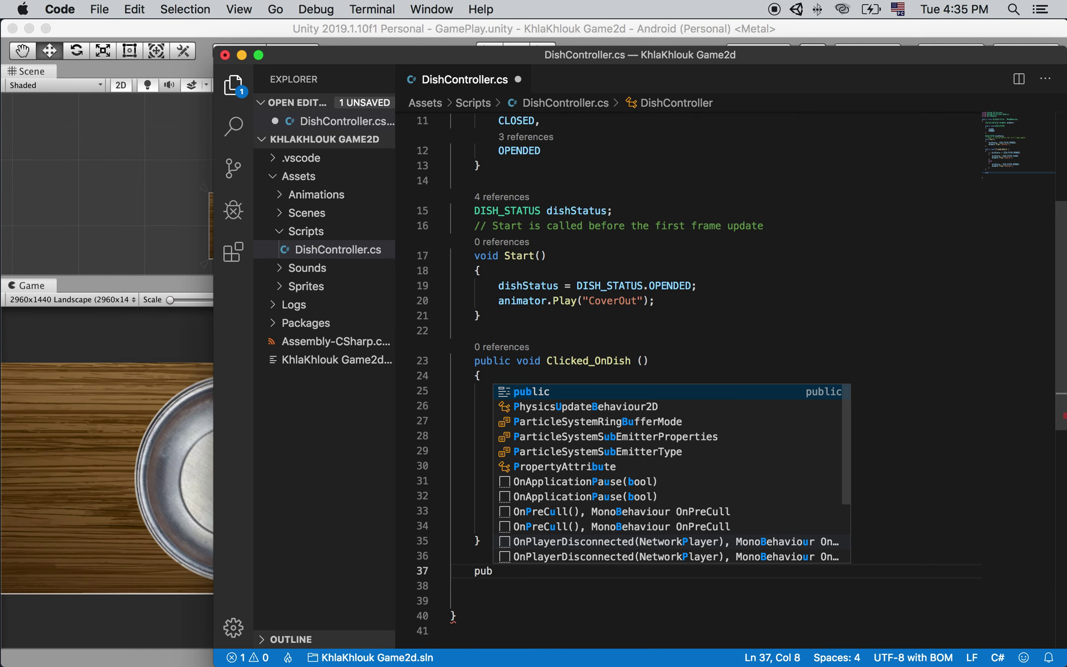
type("lic void ")
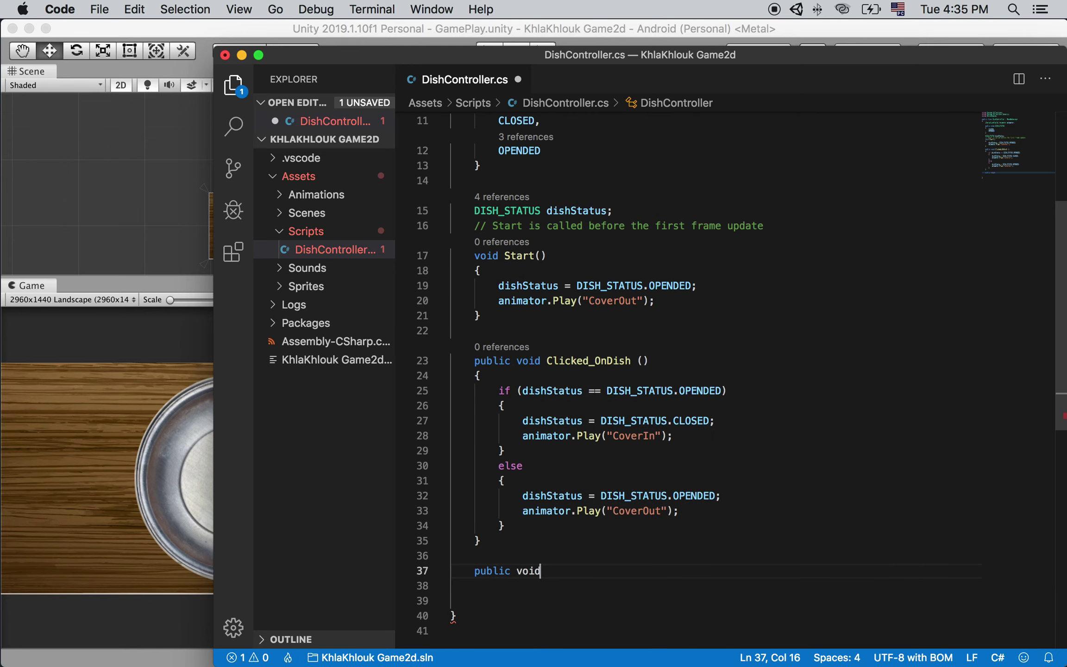
type("O")
type("NF")
key("BackSpace")
key("BackSpace")
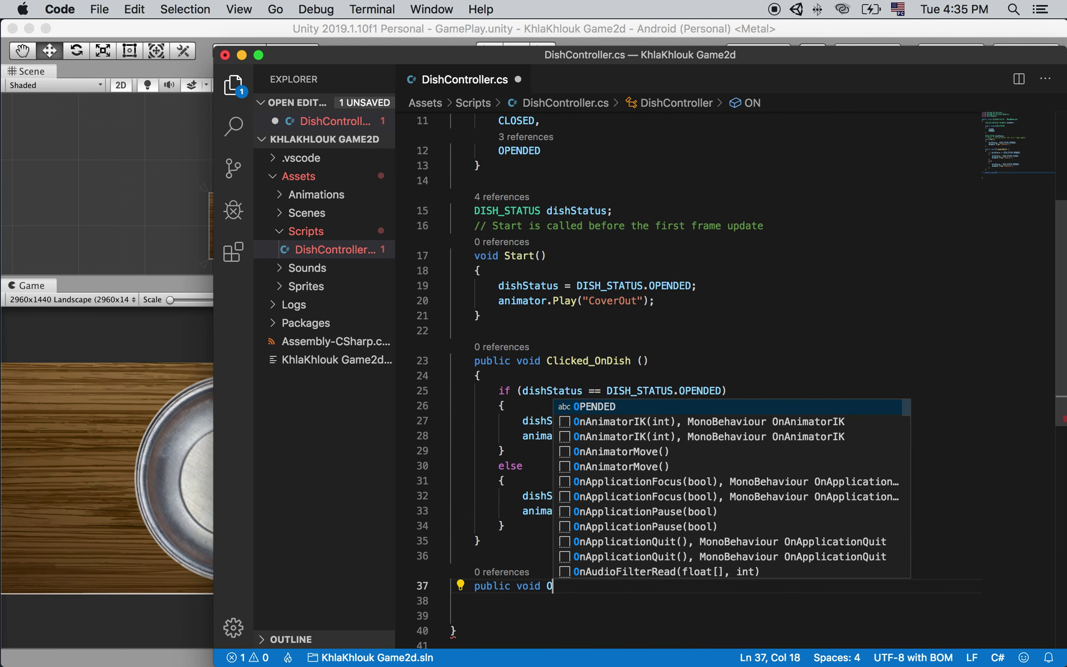
type("nFin")
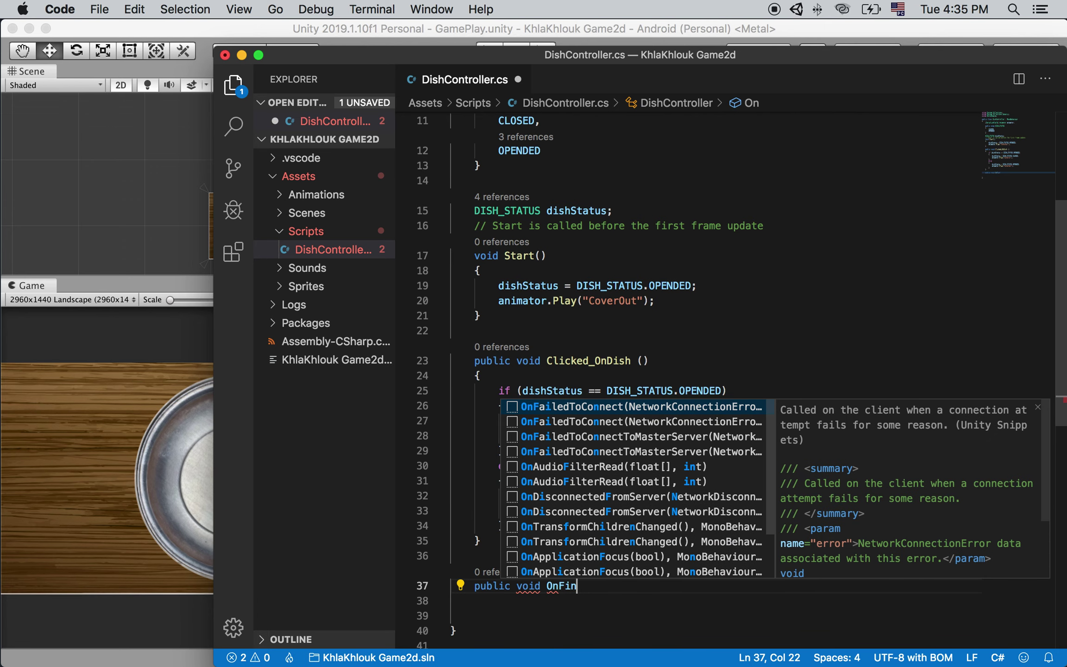
type("ish")
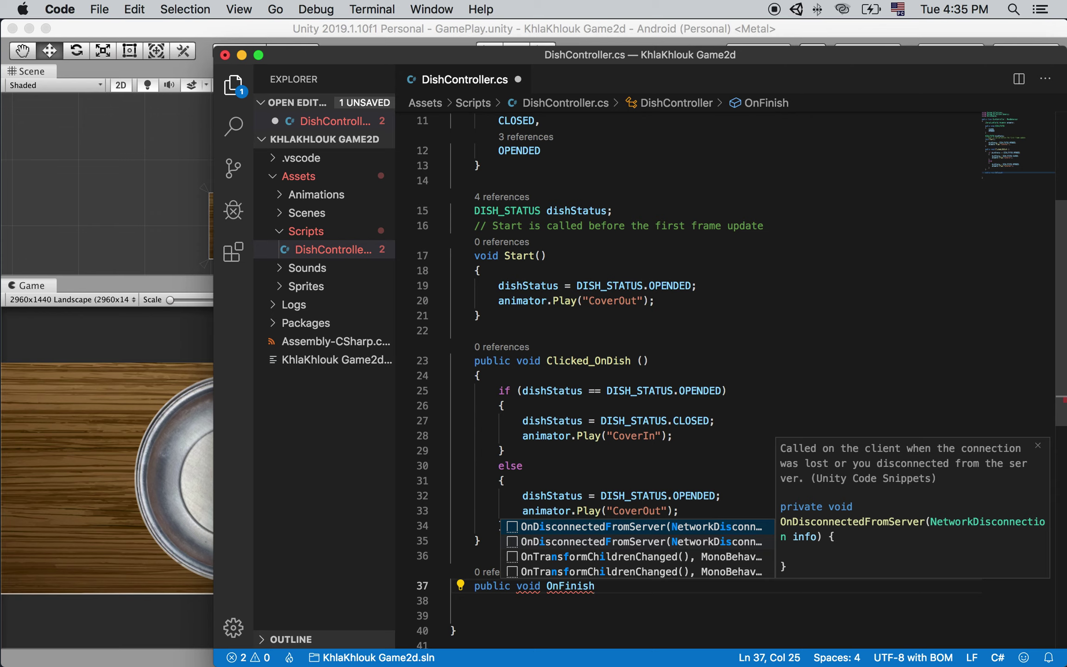
type("ed")
type("CoverIn ()")
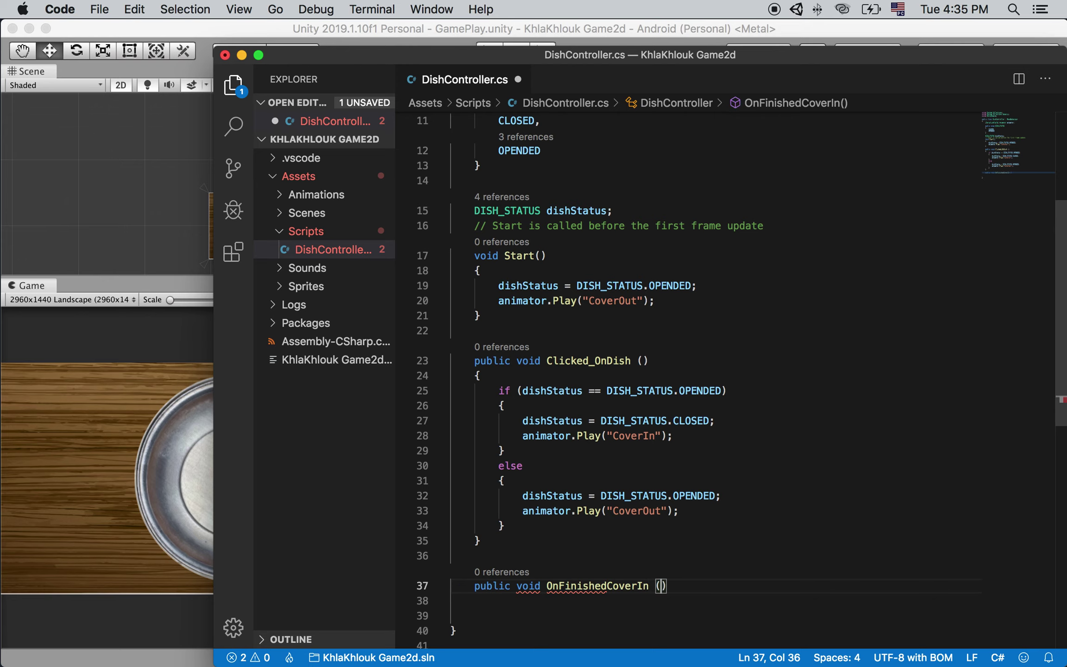
key("Return")
type("{")
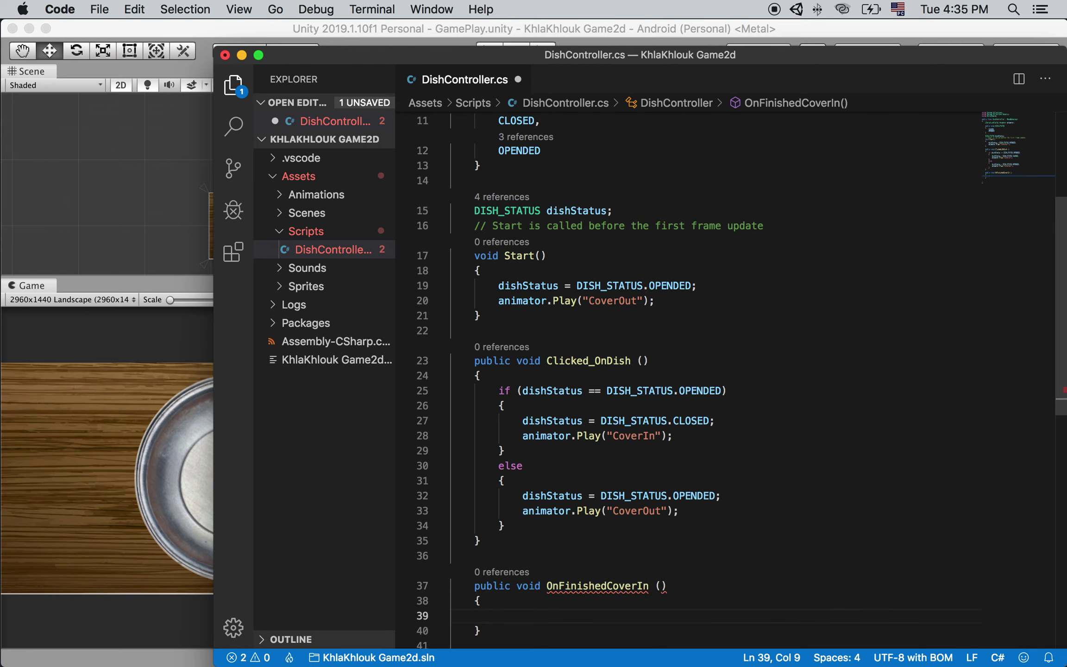
key("Return")
scroll(618, 556, "down", 5)
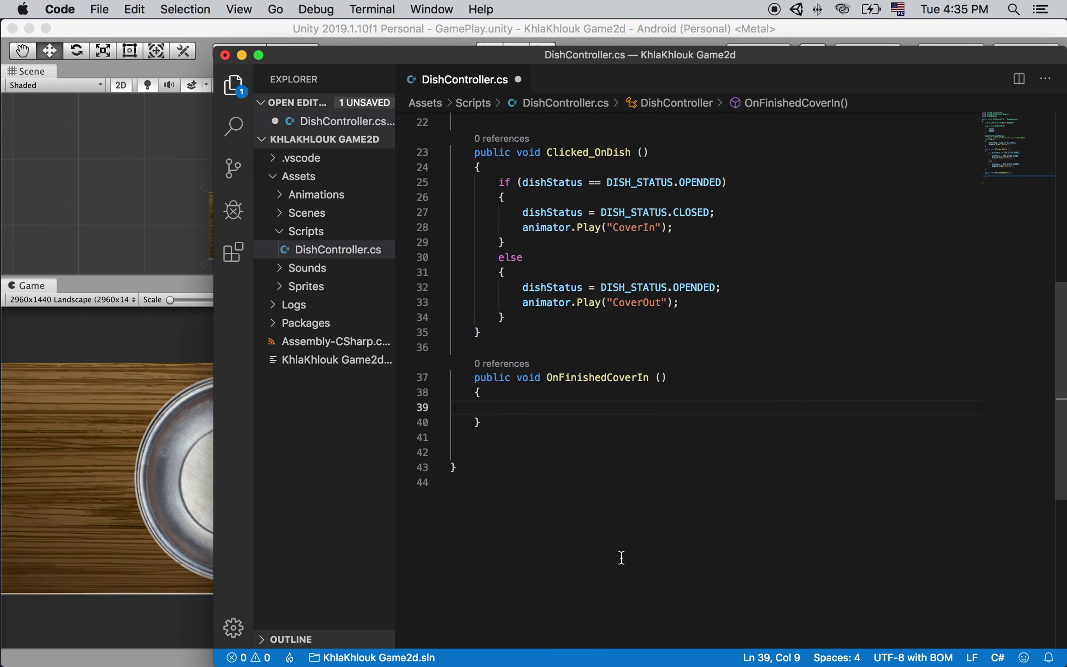
double_click(572, 377)
left_click(631, 475)
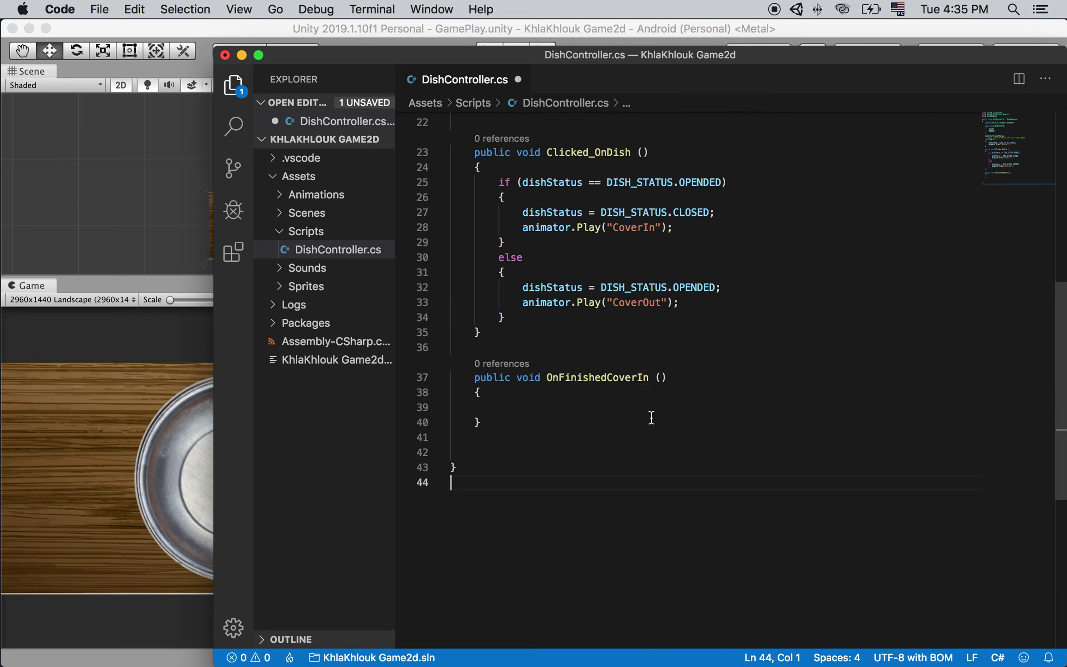
left_click(598, 405)
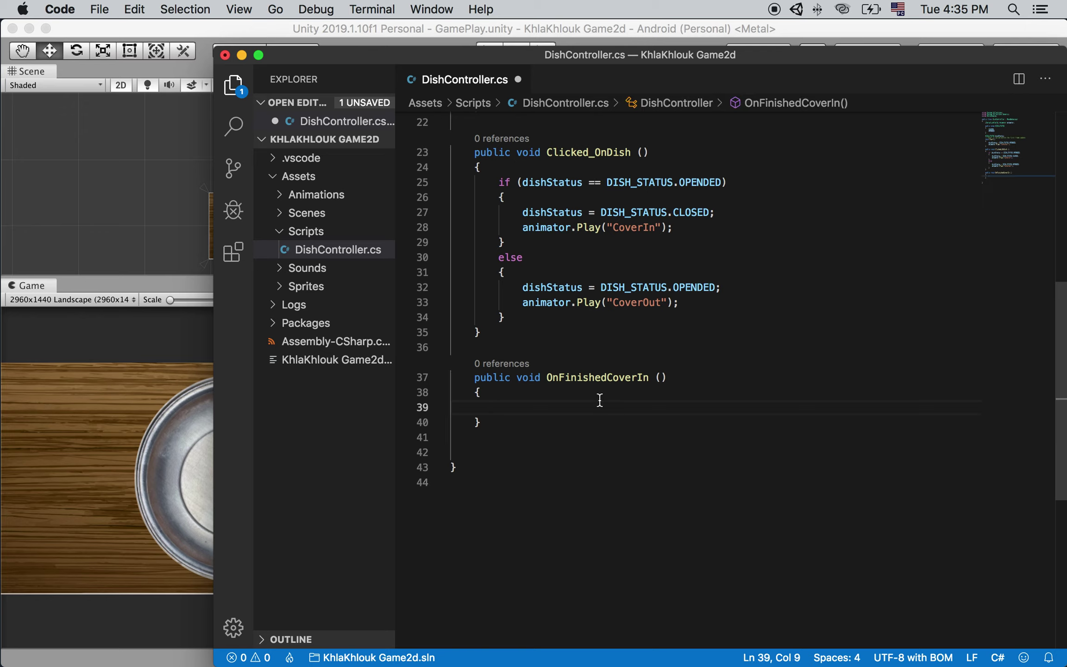
key("super+s")
Step: Fill OnFinishedCoverIn with animator.Play("Shake") from the copied CoverOut line, and save
left_click_drag(482, 423, 469, 376)
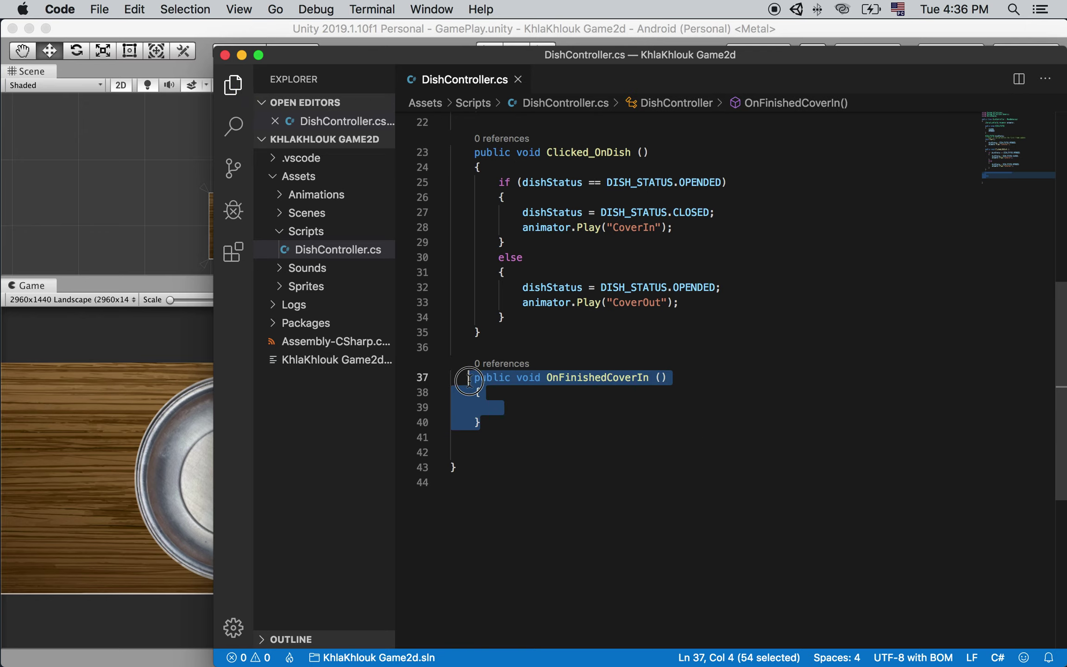
left_click(713, 430)
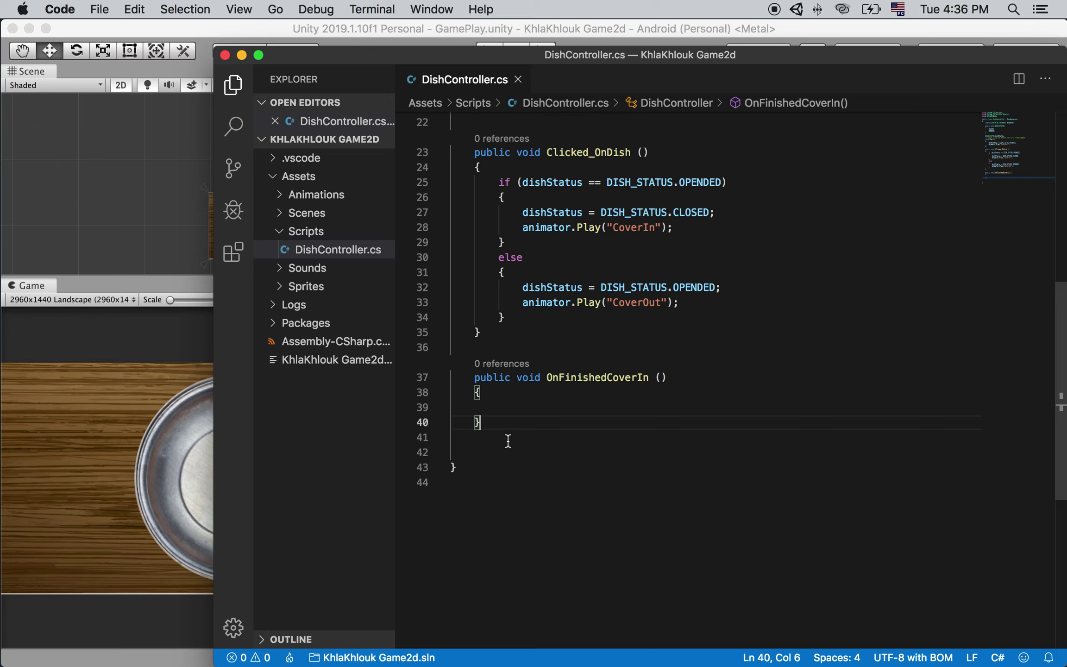
left_click(571, 408)
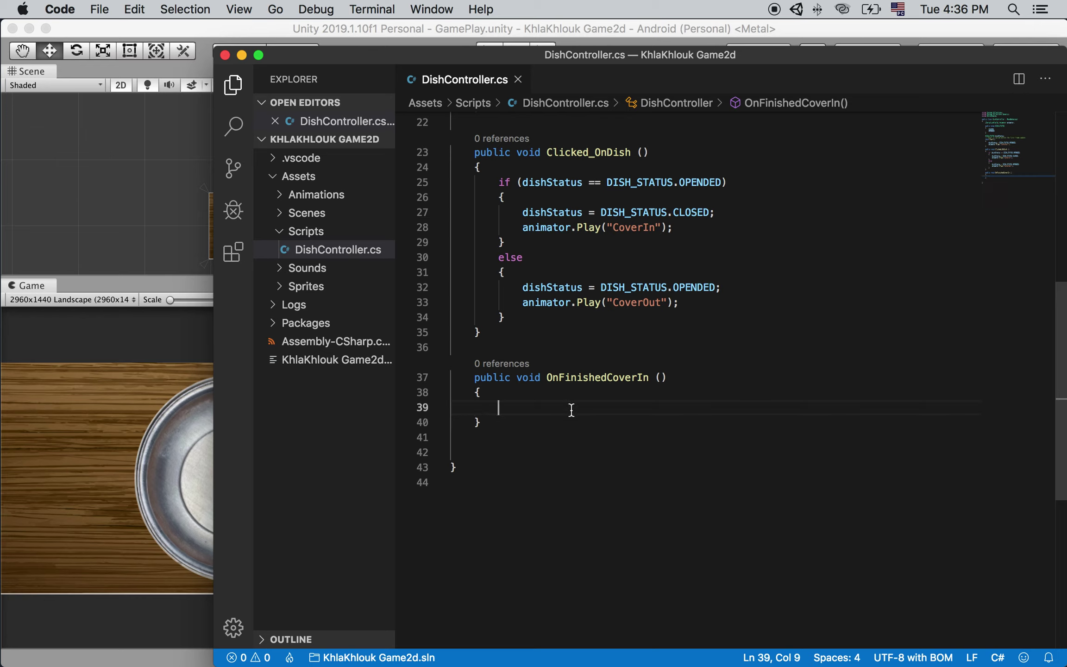
scroll(571, 410, "up", 3)
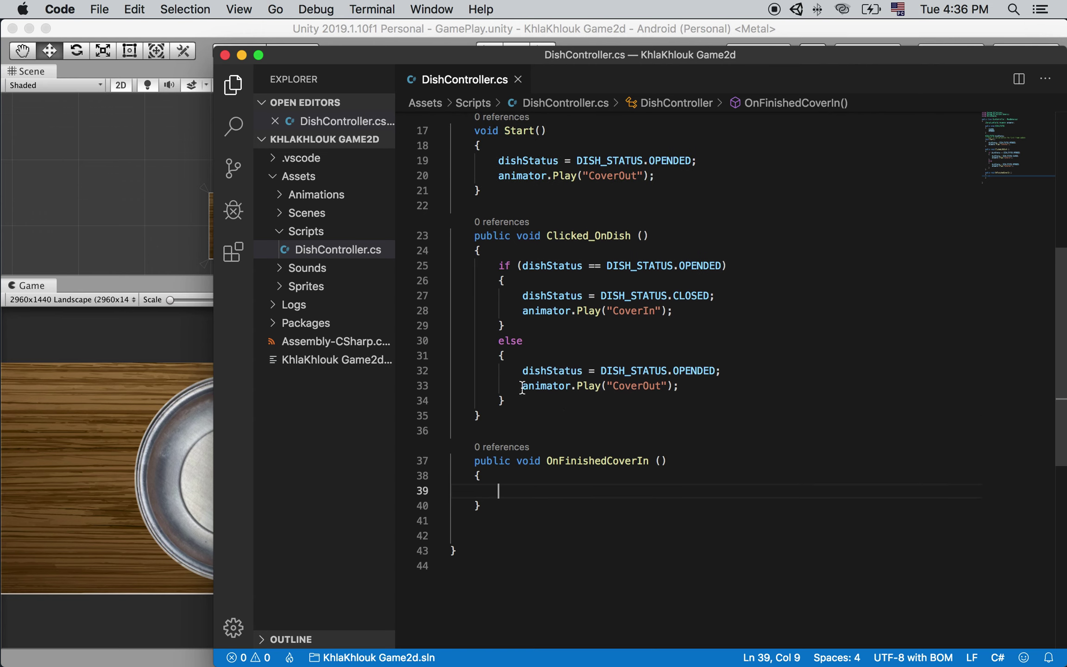
left_click_drag(522, 387, 661, 387)
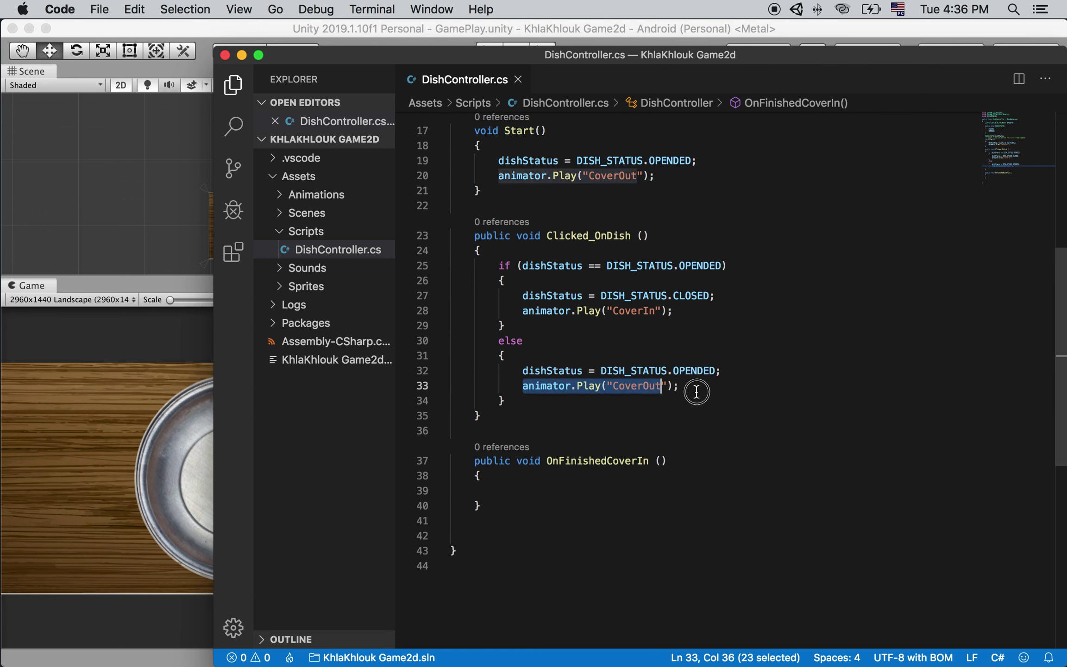
left_click(567, 488)
type("animator.Play(\"CoverOut\");")
double_click(612, 490)
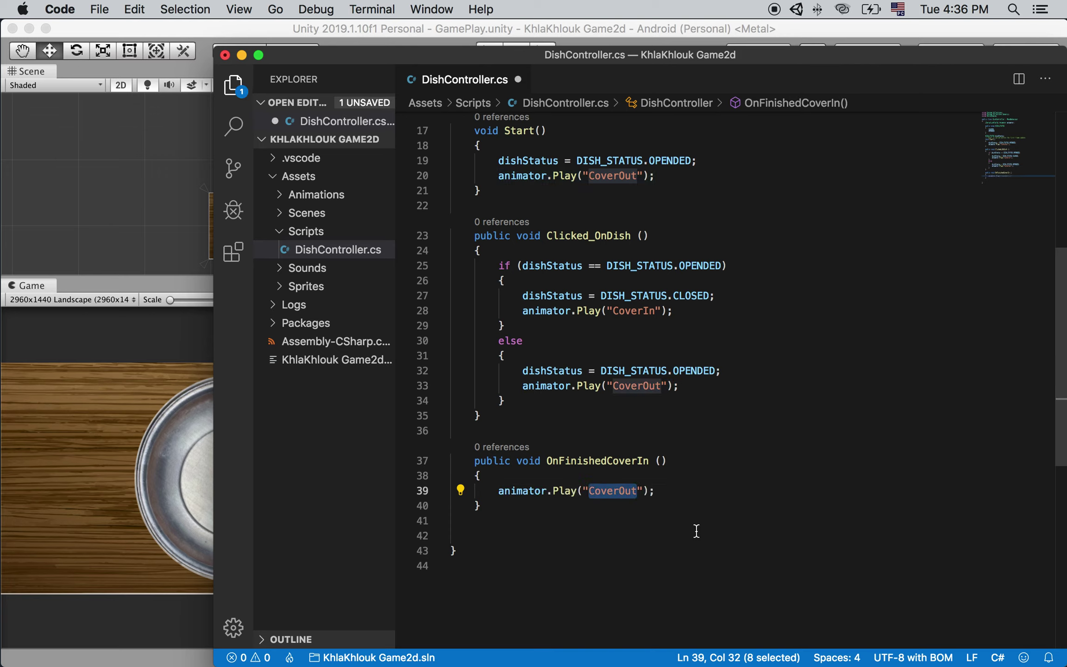
type("Shake")
left_click(847, 476)
key("cmd+s")
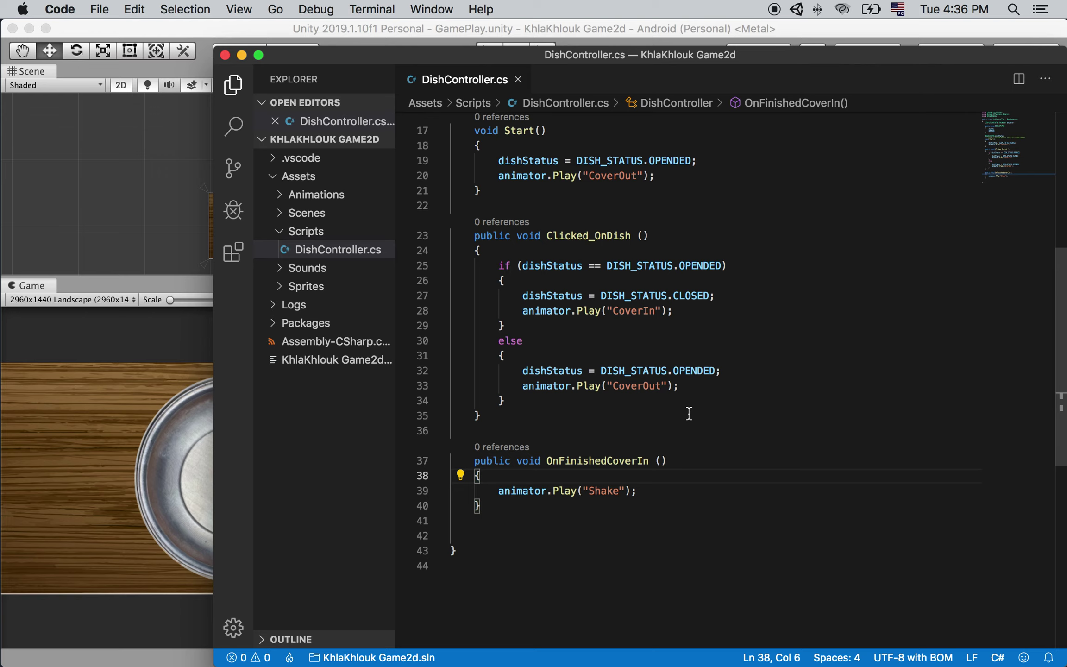
scroll(689, 414, "up", 2)
scroll(685, 413, "up", 1)
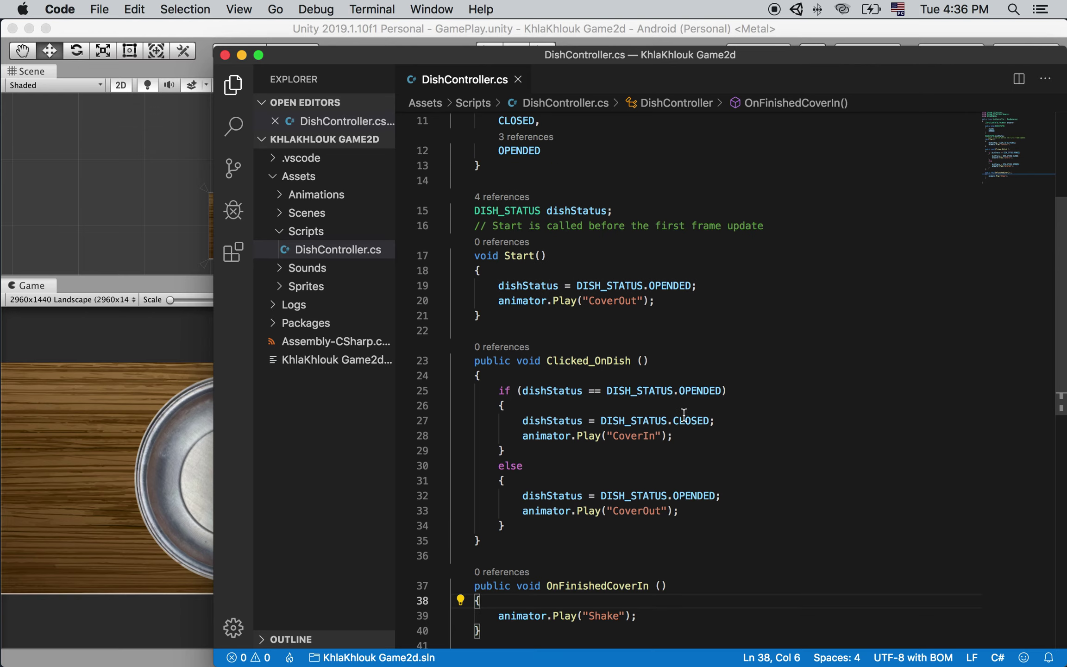
scroll(684, 413, "up", 1)
Step: Back in Unity, play the game, close the dish cover, and stop play mode
left_click(103, 364)
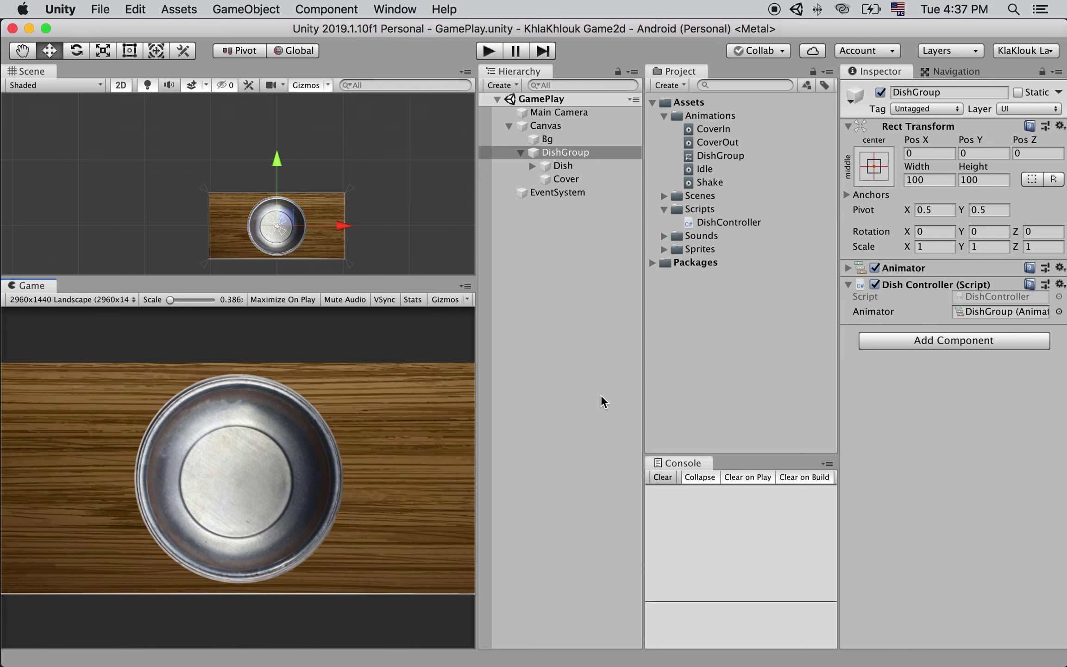
left_click(489, 51)
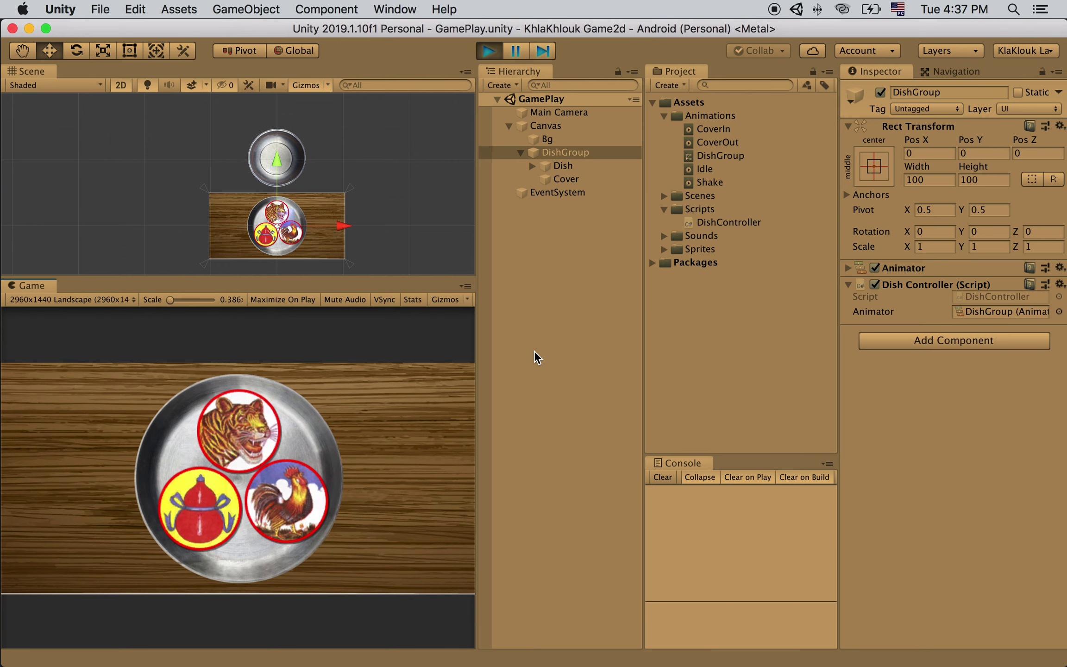
left_click(297, 443)
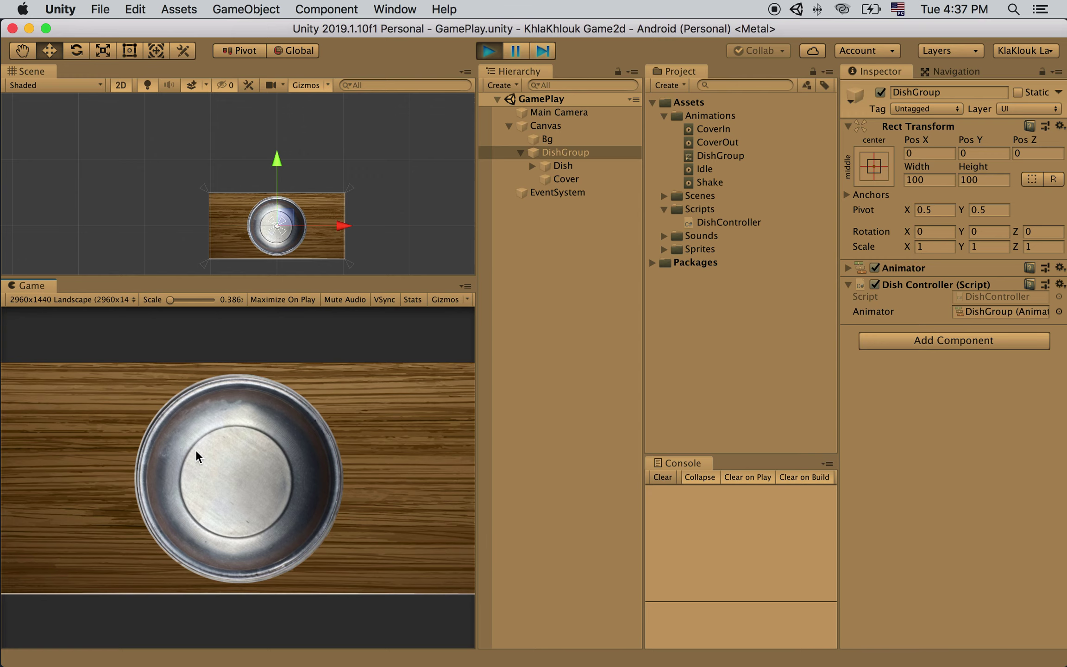
left_click(489, 50)
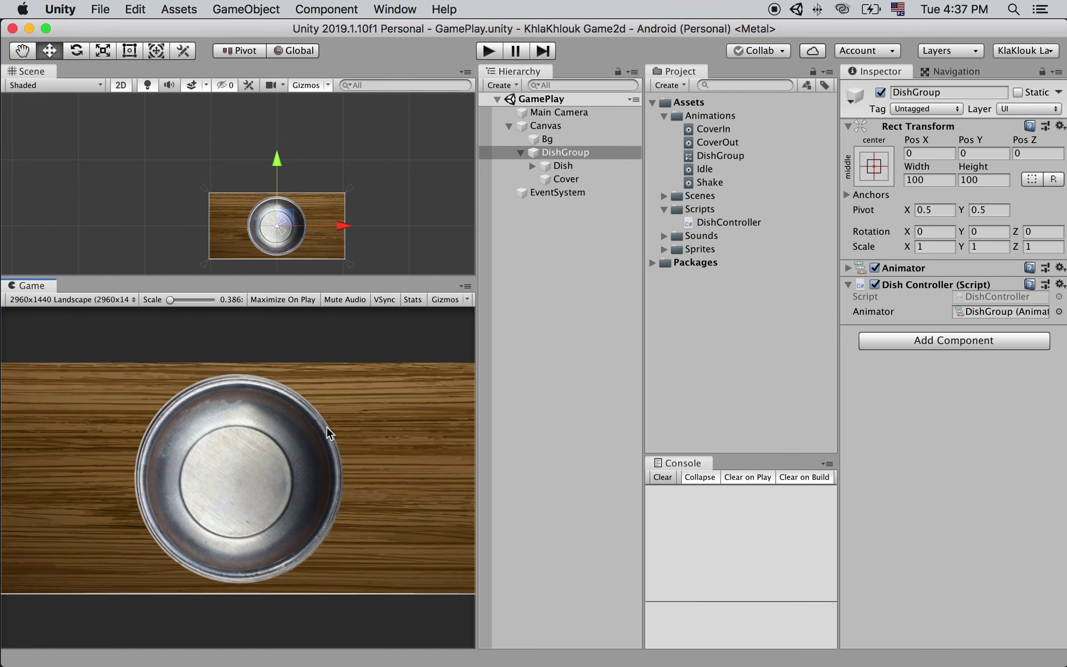
Step: Open the Animation window, select the CoverIn clip, and expand the cover's Anchored Position
left_click(403, 11)
mouse_move(476, 212)
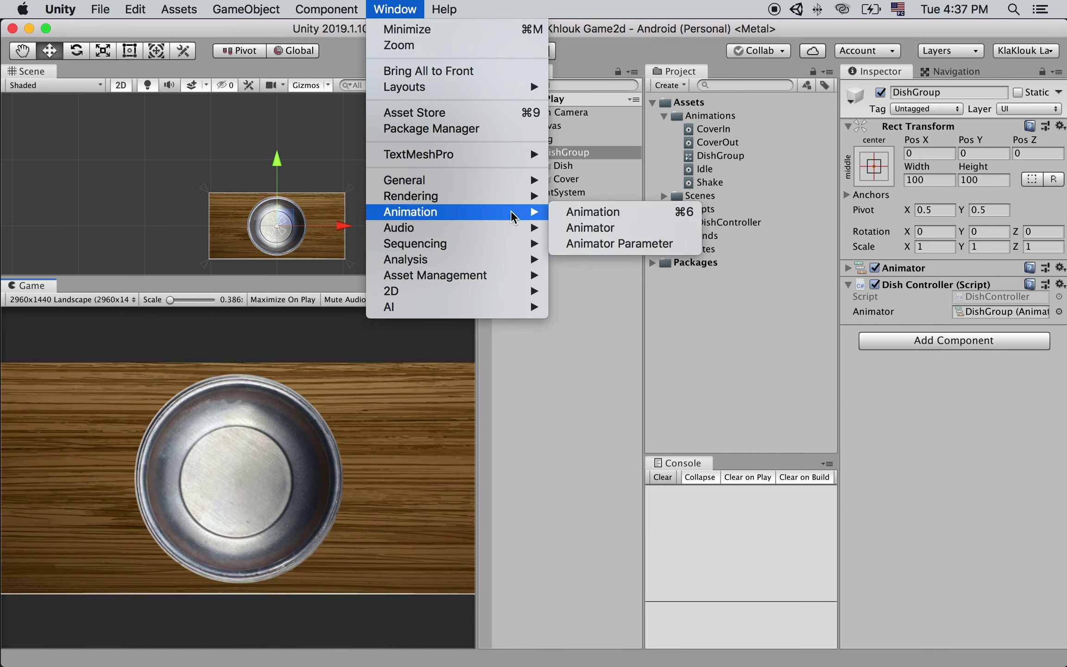
left_click(625, 216)
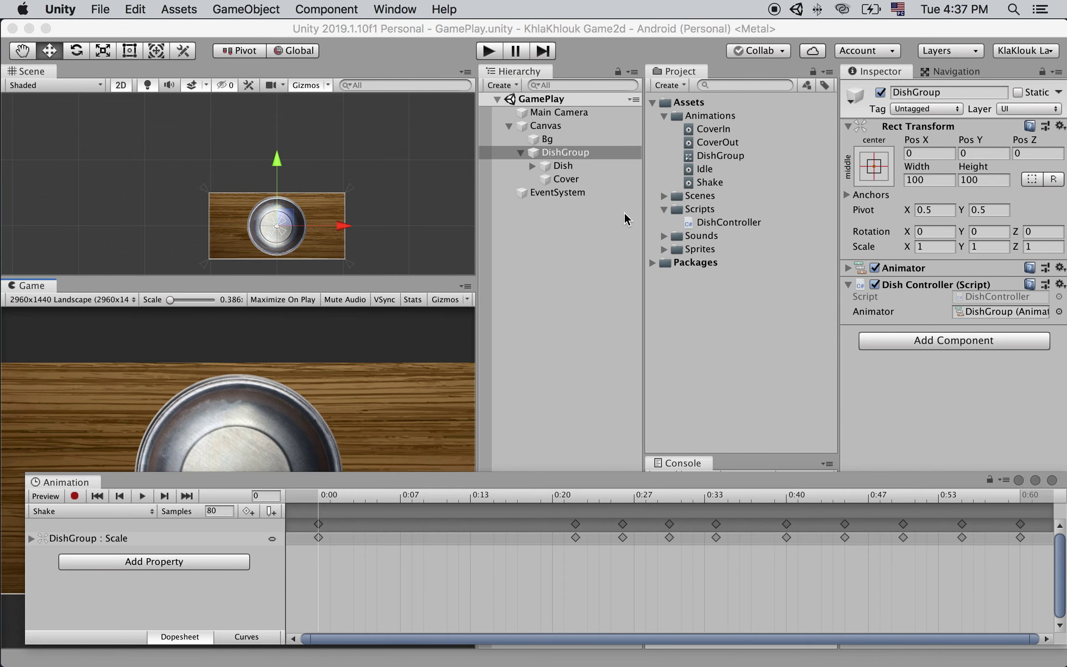
mouse_move(395, 476)
left_mouse_down()
mouse_move(407, 387)
mouse_move(381, 380)
left_mouse_up()
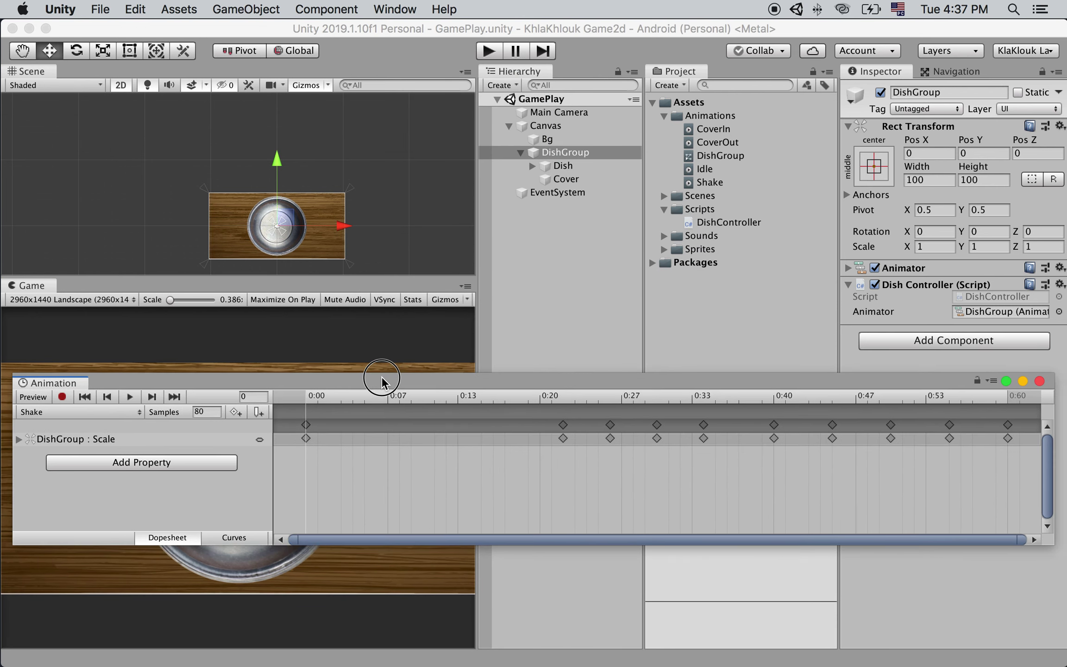
left_click(57, 413)
left_click(69, 371)
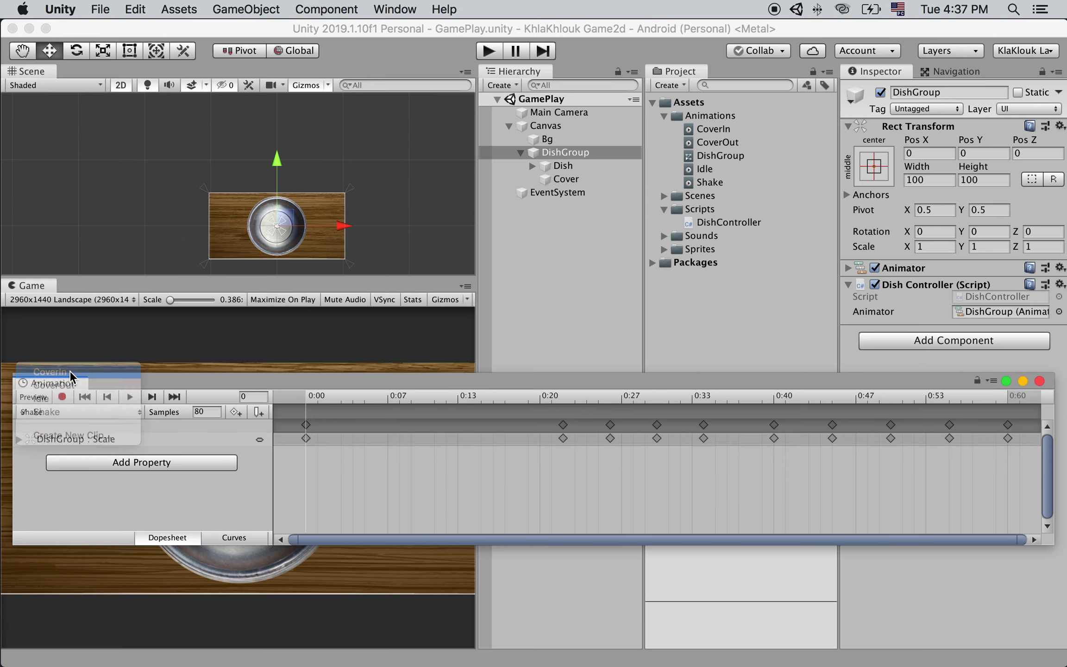
left_click(30, 438)
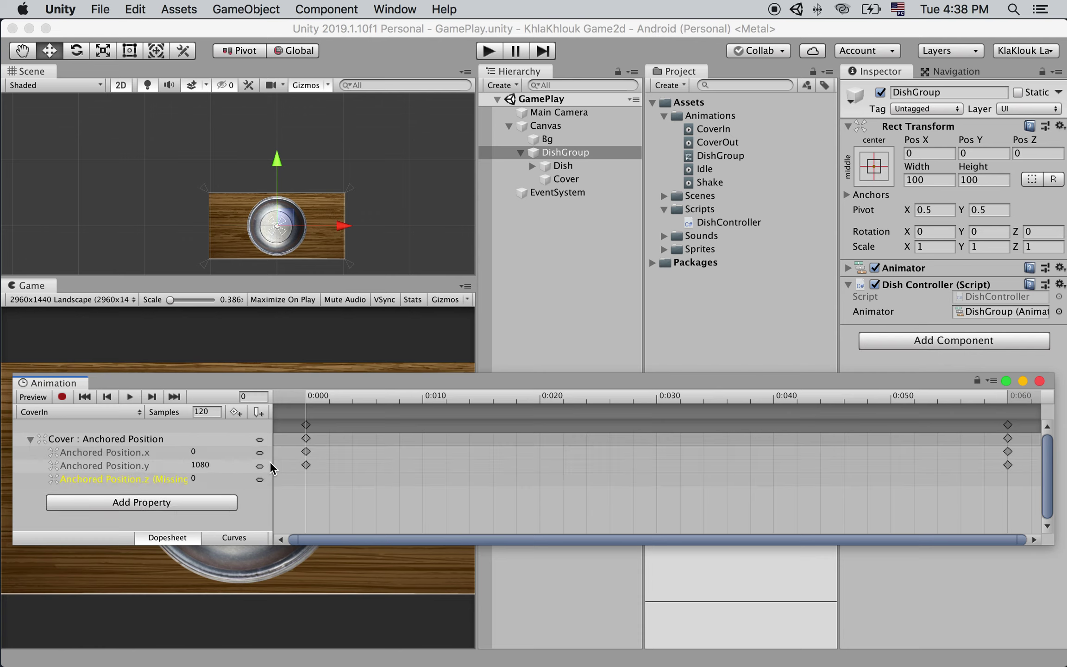
Step: Preview the cover dropping from y 1080 onto the dish and park the playhead at frame 61
left_click(236, 465)
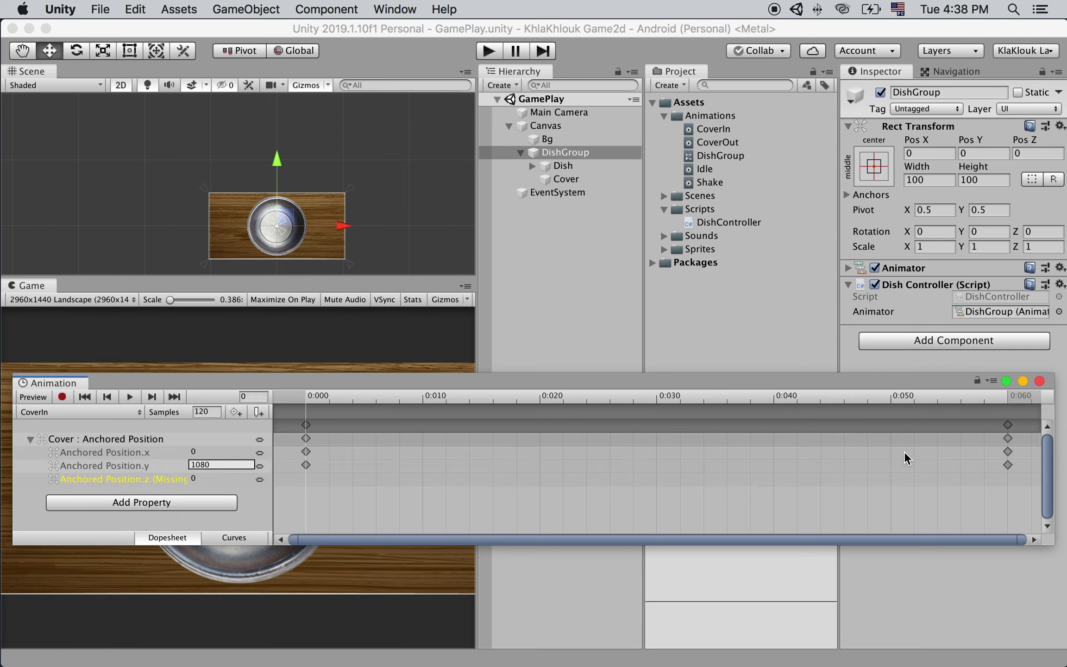
left_click(1006, 396)
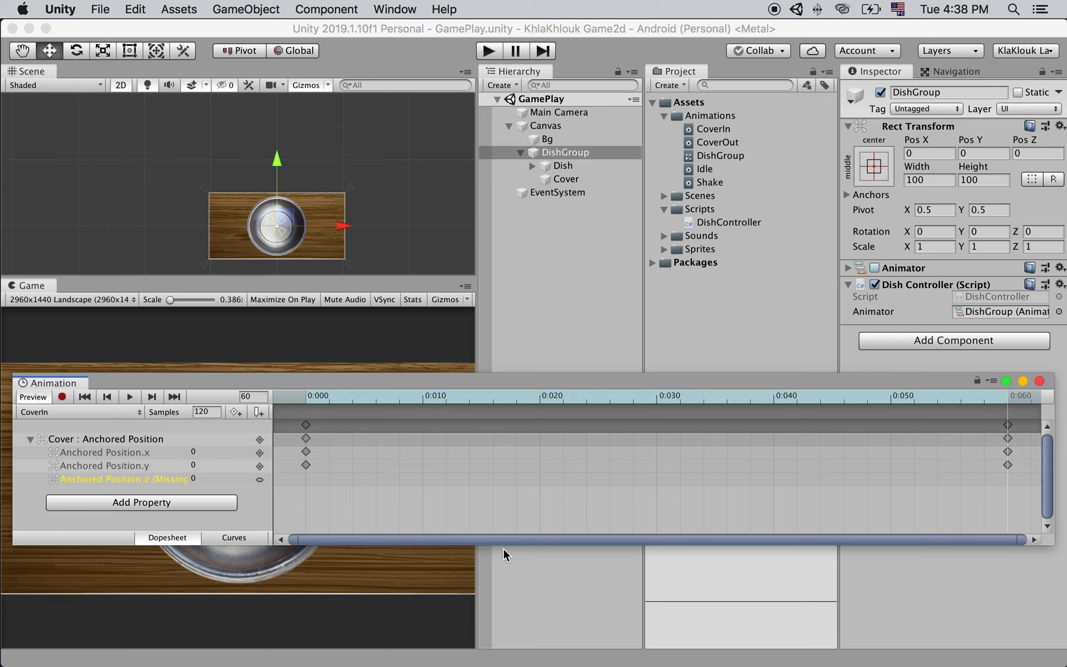
left_click(130, 397)
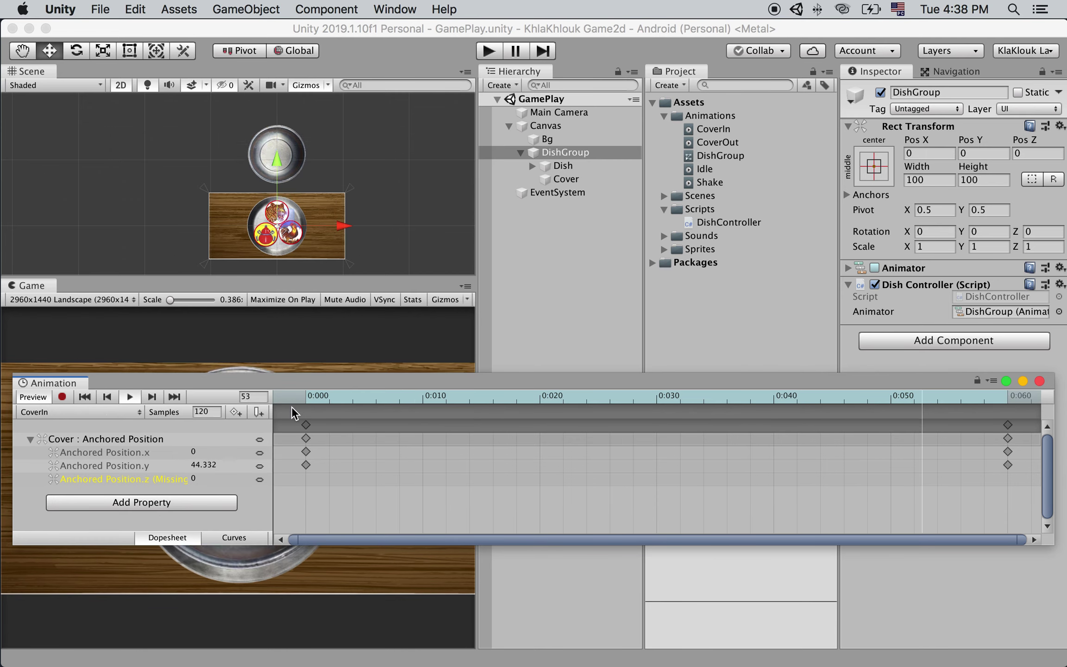
left_click_drag(452, 398, 699, 411)
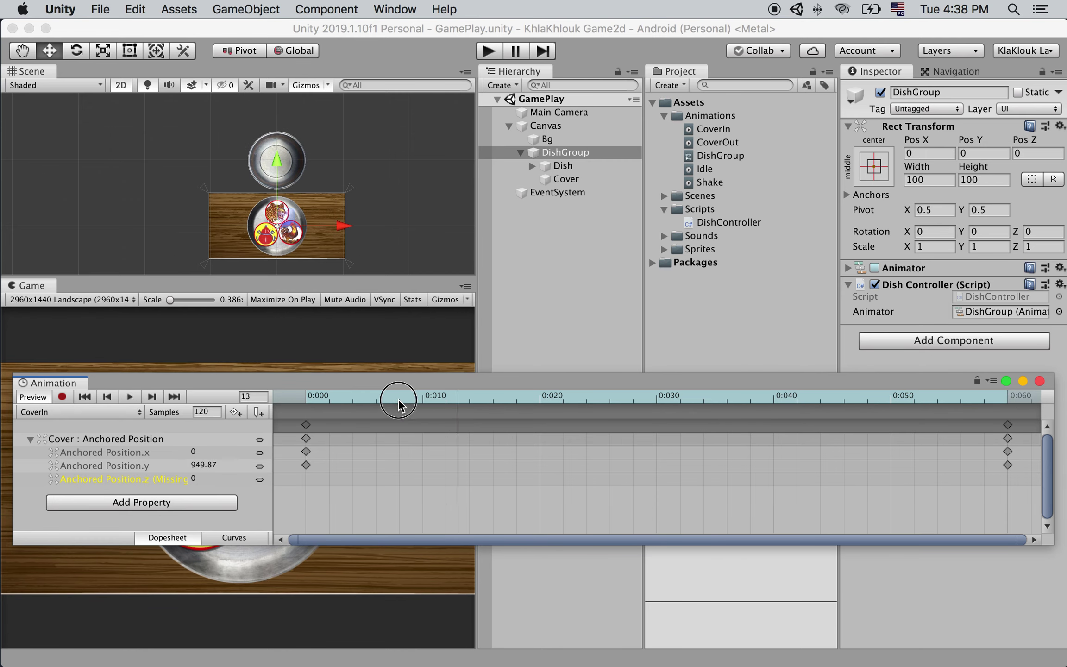
left_click(699, 411)
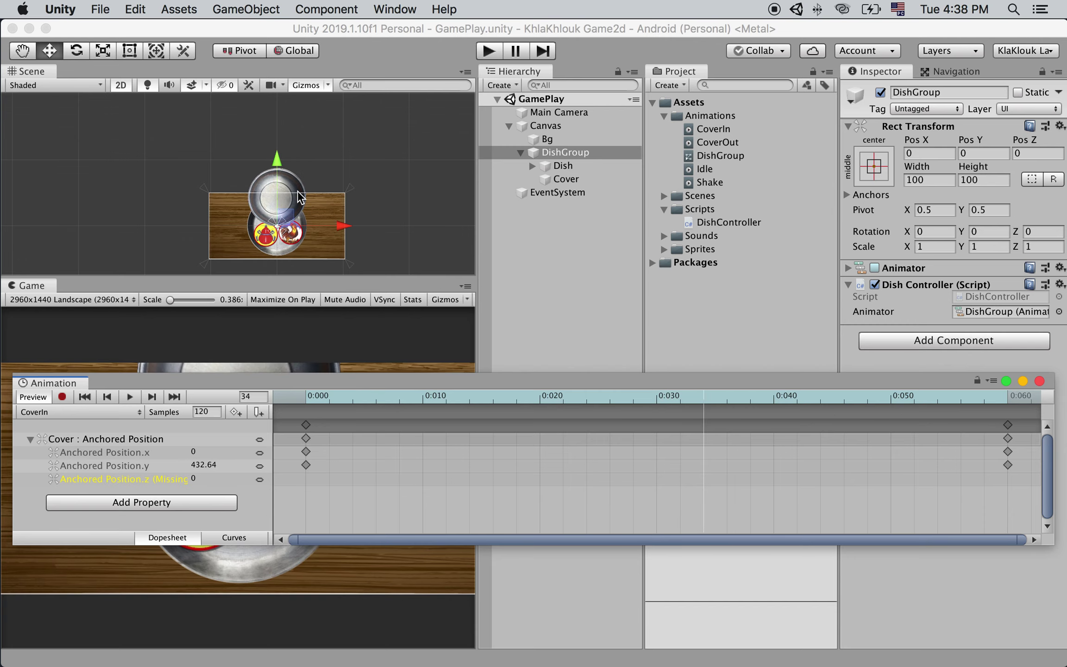
left_click_drag(715, 397, 1007, 410)
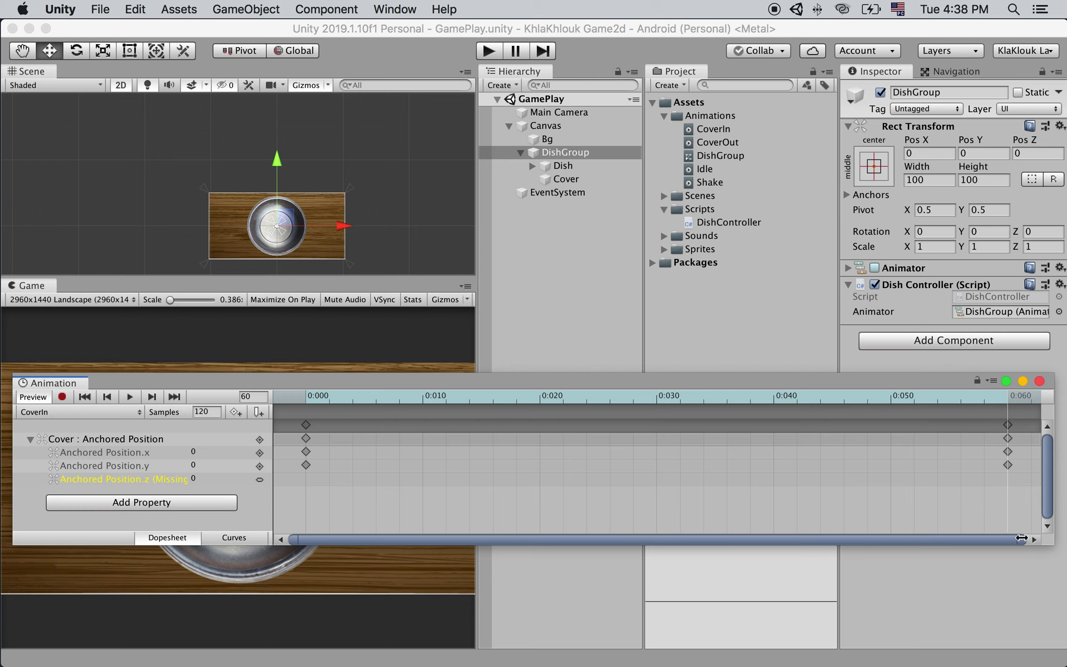
scroll(665, 452, "down", 2)
scroll(665, 451, "down", 2)
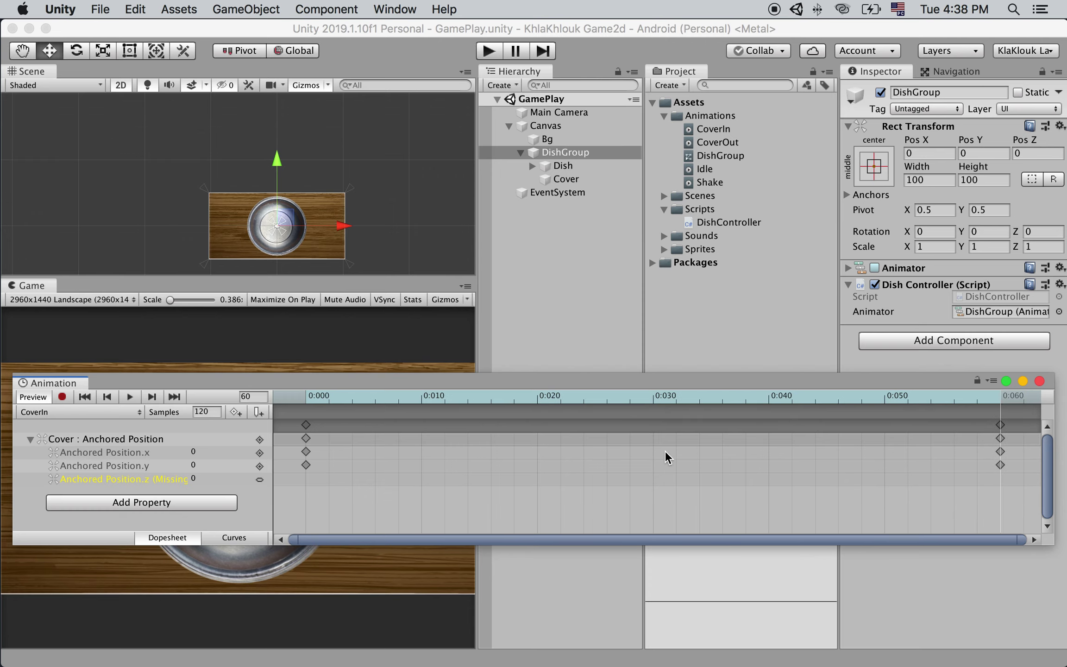
scroll(665, 451, "down", 3)
scroll(665, 451, "down", 1)
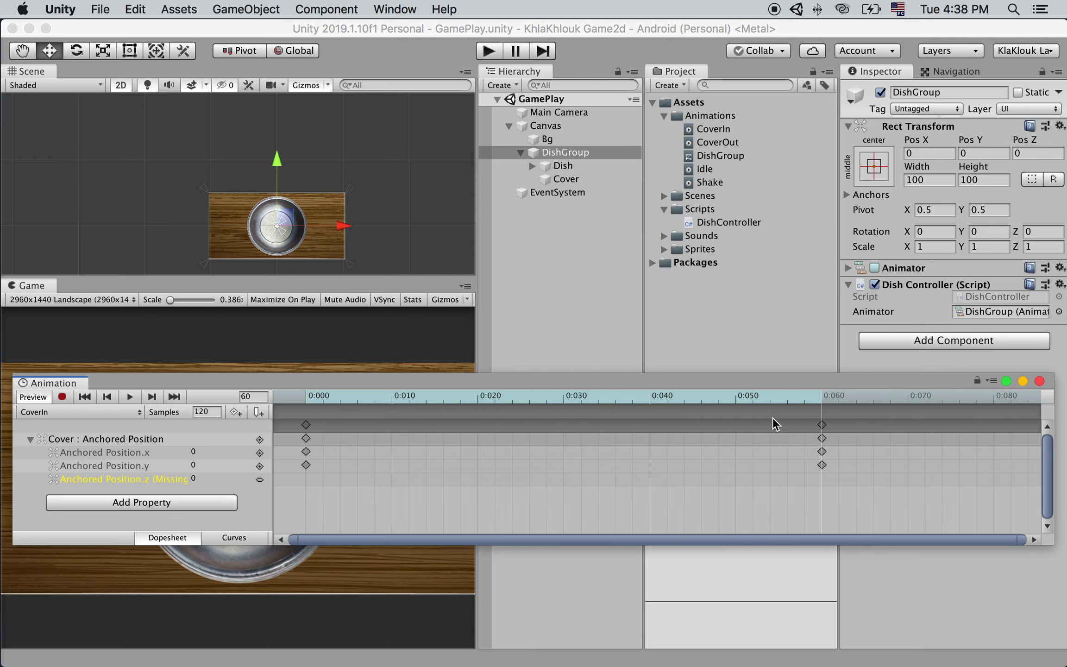
left_click(828, 402)
left_click_drag(826, 402, 828, 402)
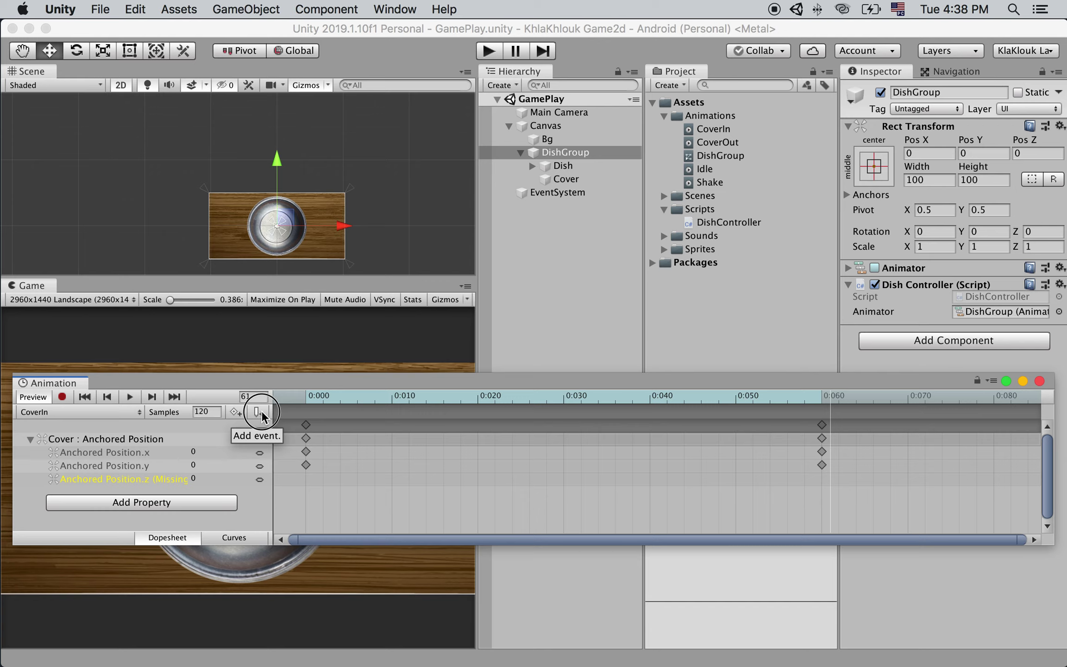
Step: Add a frame-60 animation event calling OnFinishedCoverIn, close the Animation window, and press Play
left_click(260, 411)
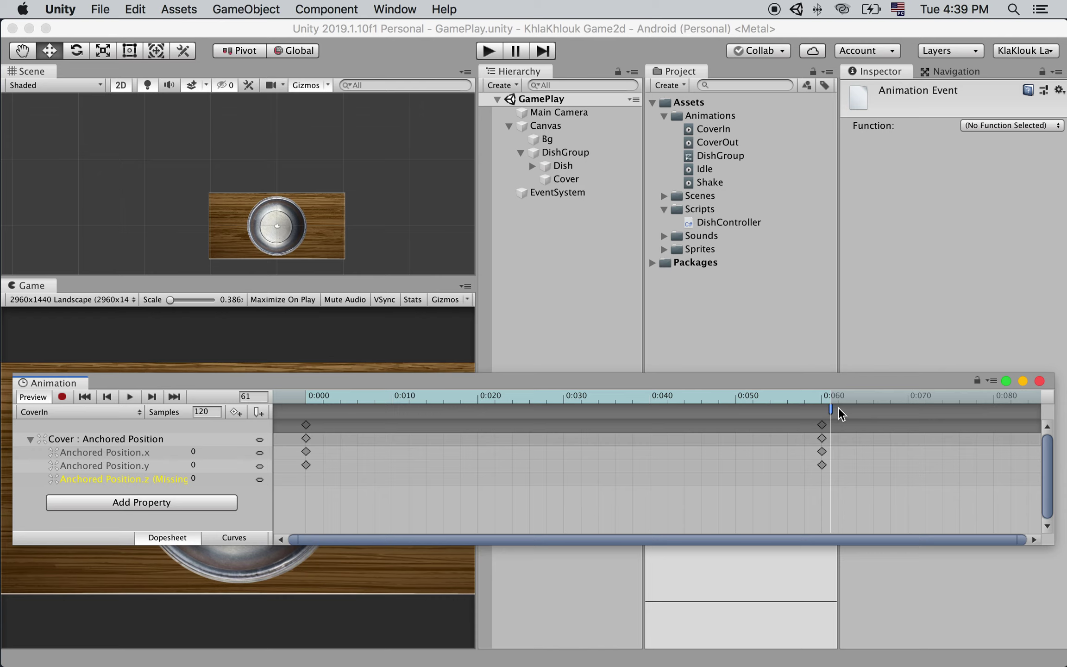
left_click(999, 126)
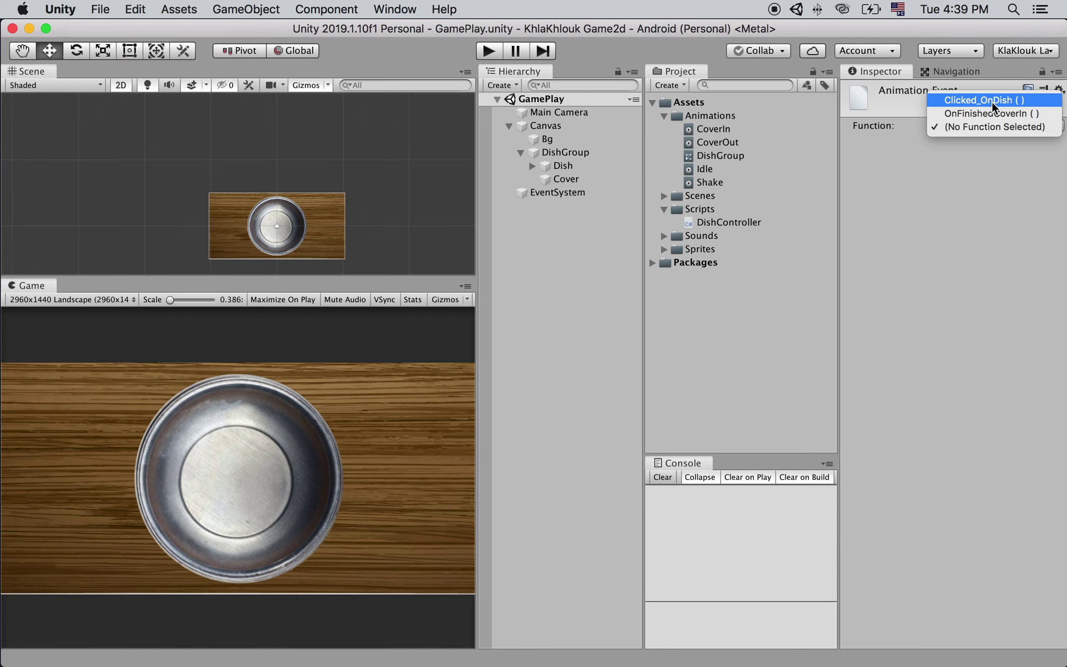
left_click(965, 113)
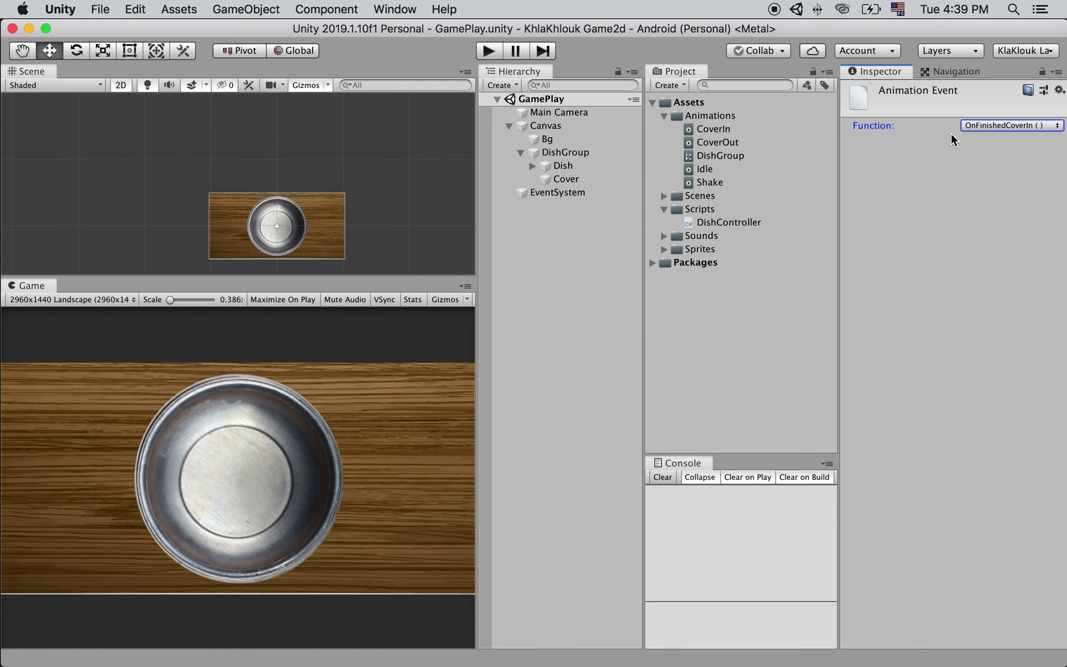
key("super+6")
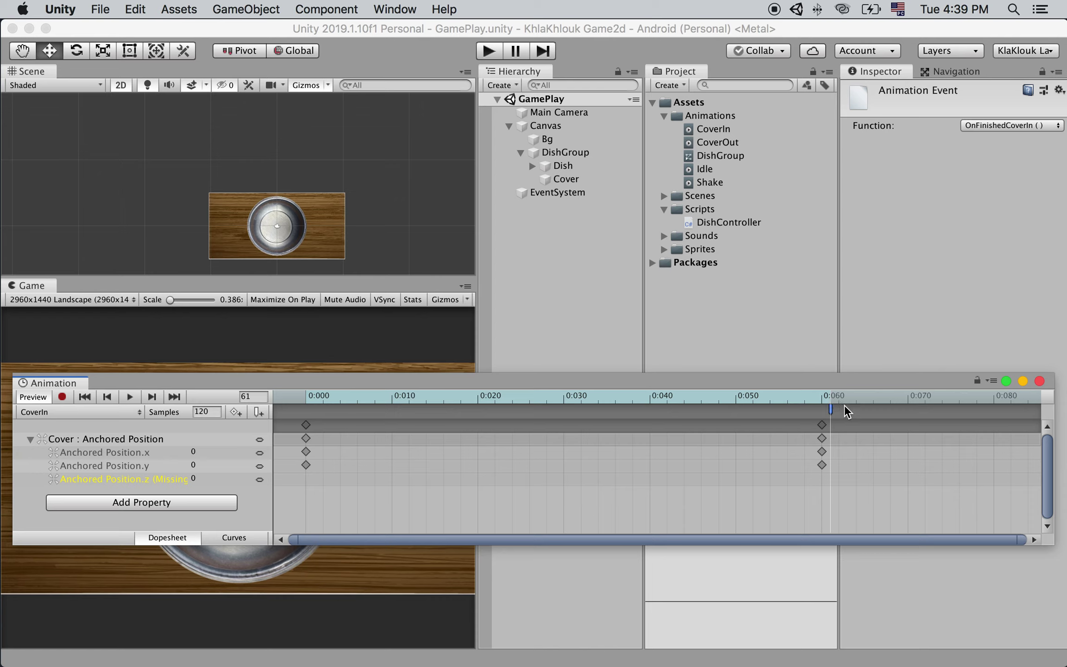
left_click(829, 407)
left_click(1040, 381)
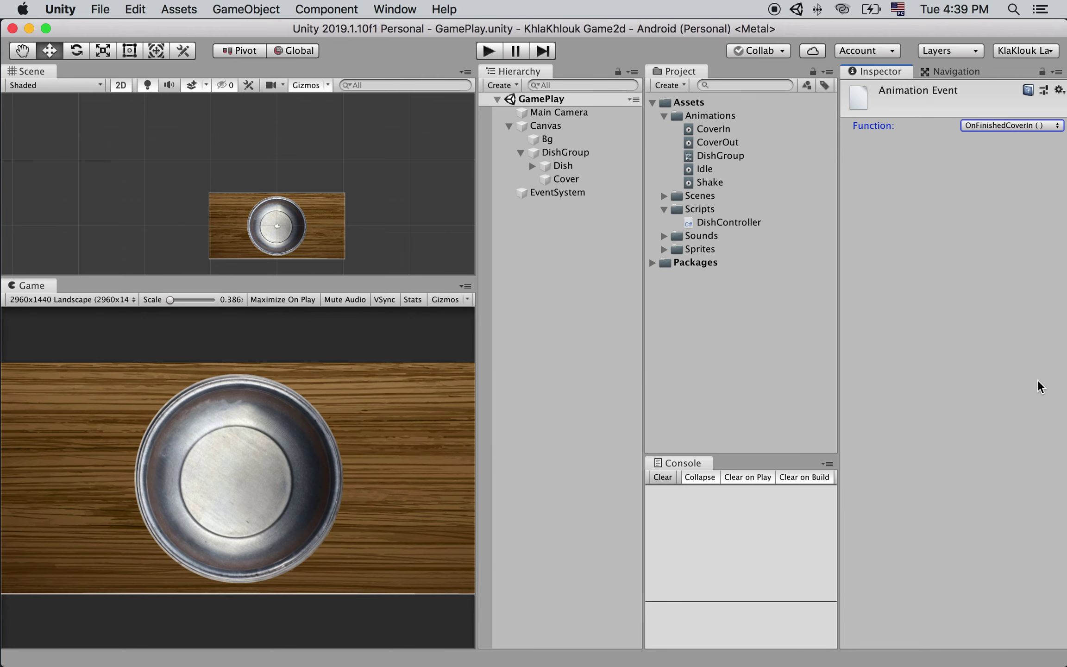
left_click(490, 50)
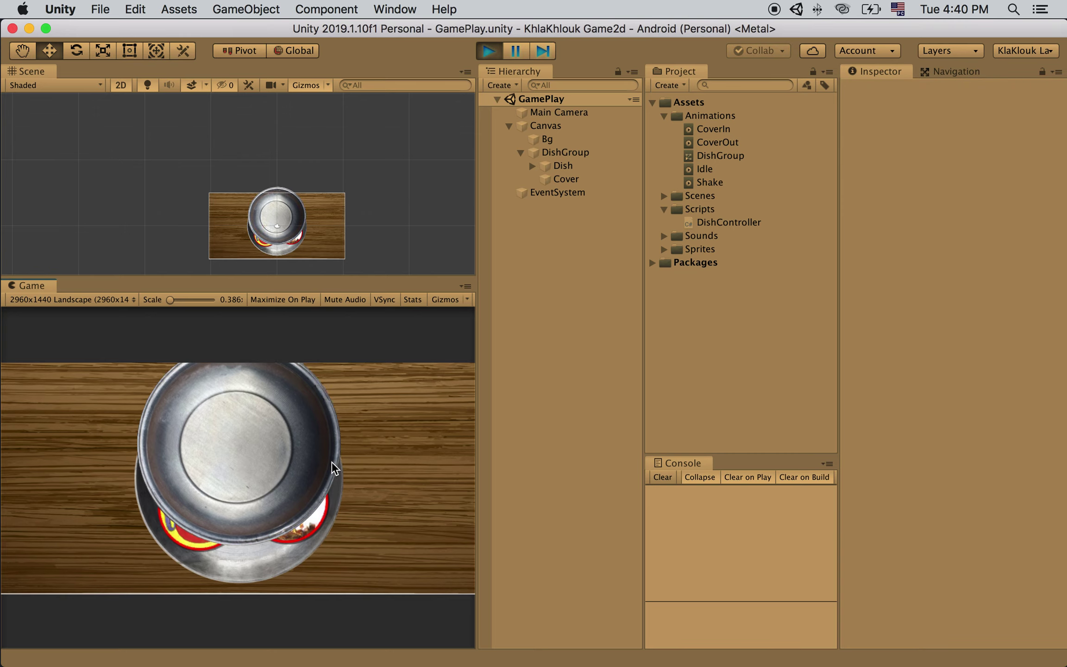
Step: Close and lift the cover to reveal the tiger, gourd and rooster, then stop the game
left_click(269, 480)
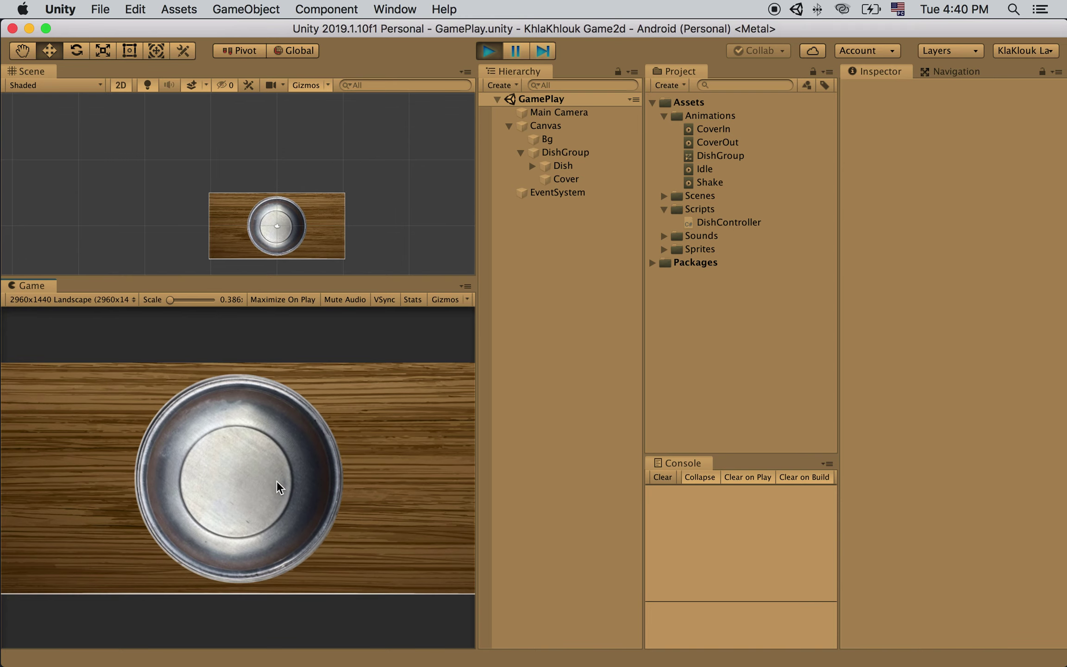
left_click(289, 484)
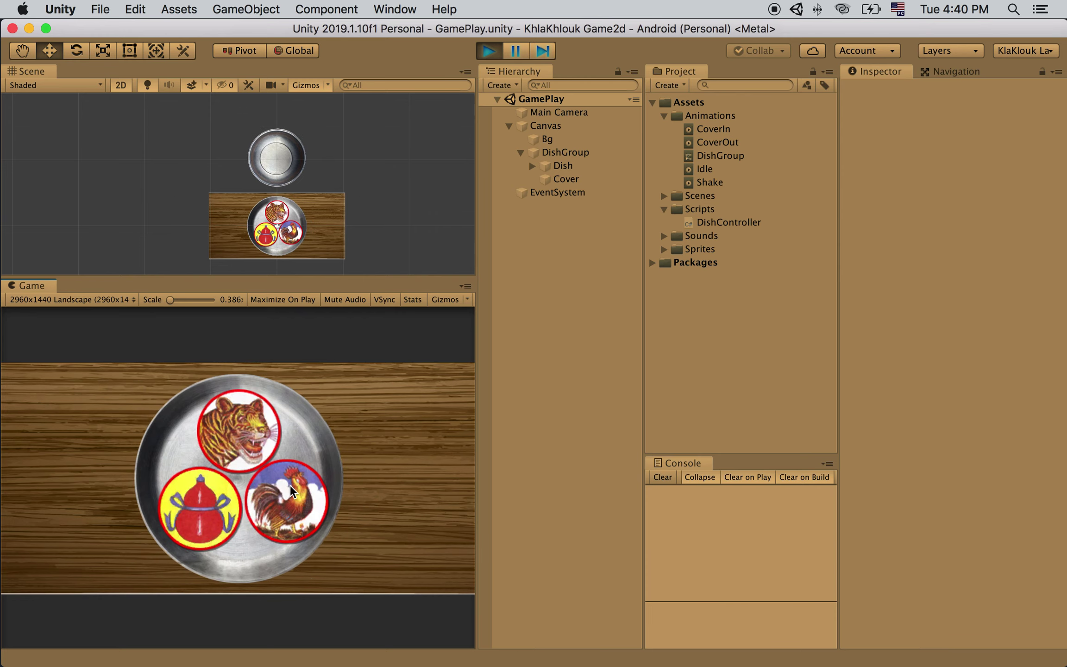
left_click(289, 484)
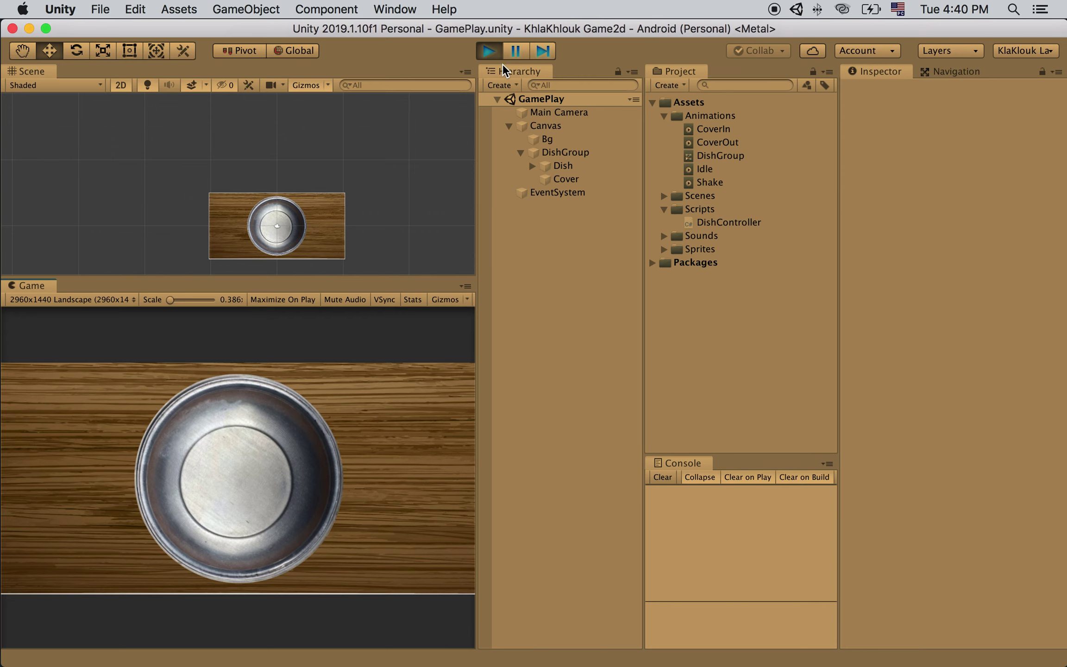
left_click(490, 51)
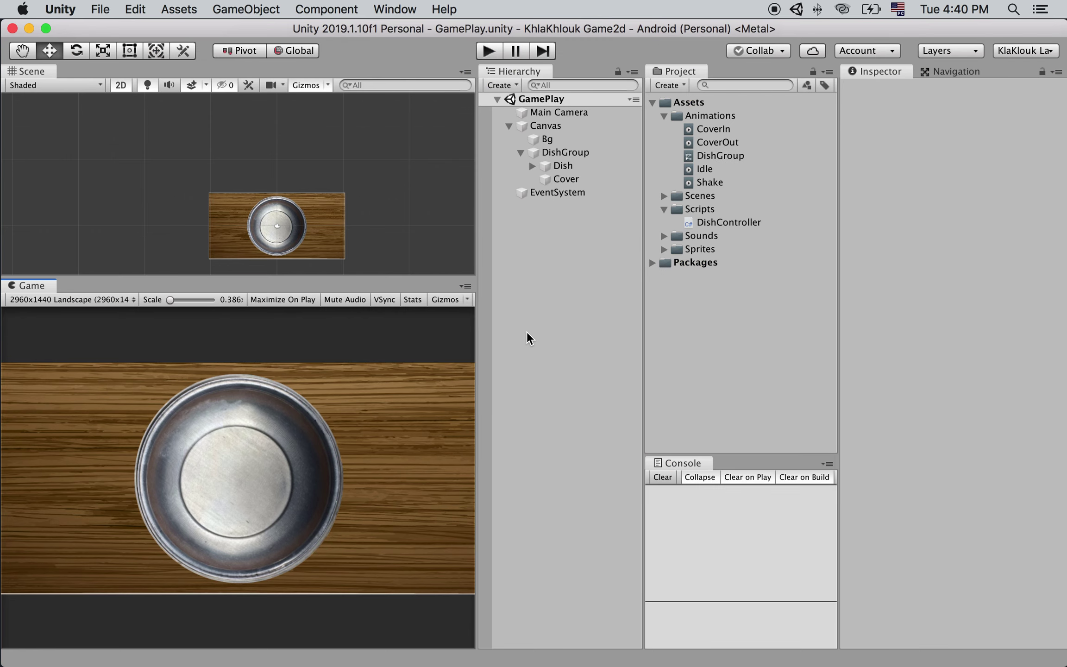
Step: Review DishController.cs in VS Code down to the animator field, then return to Unity
key("super+Tab")
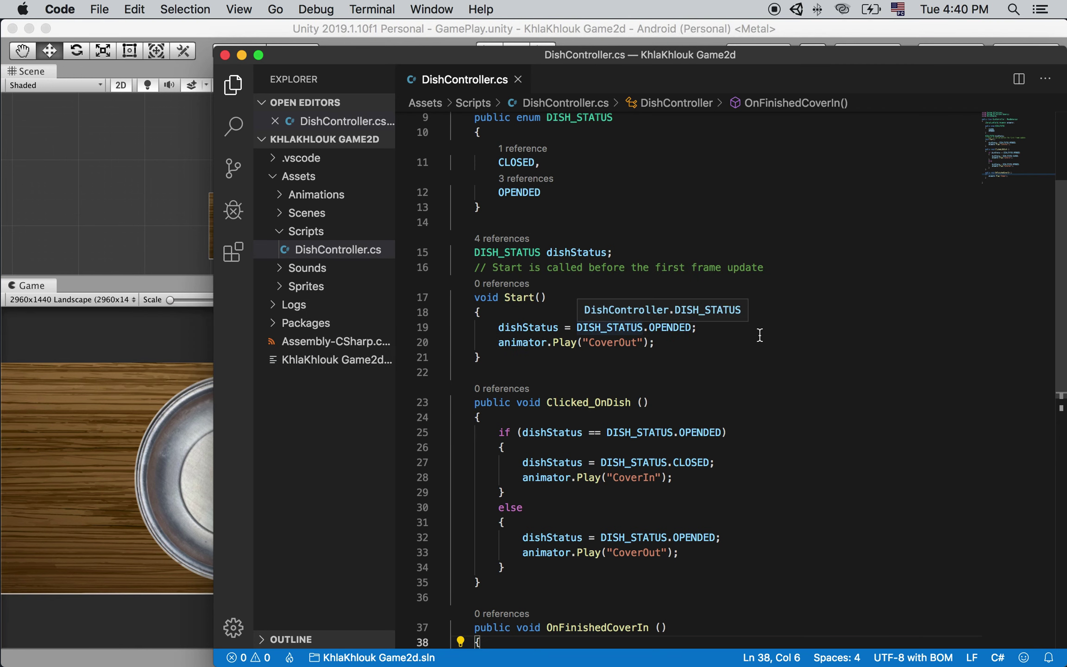
left_click(736, 345)
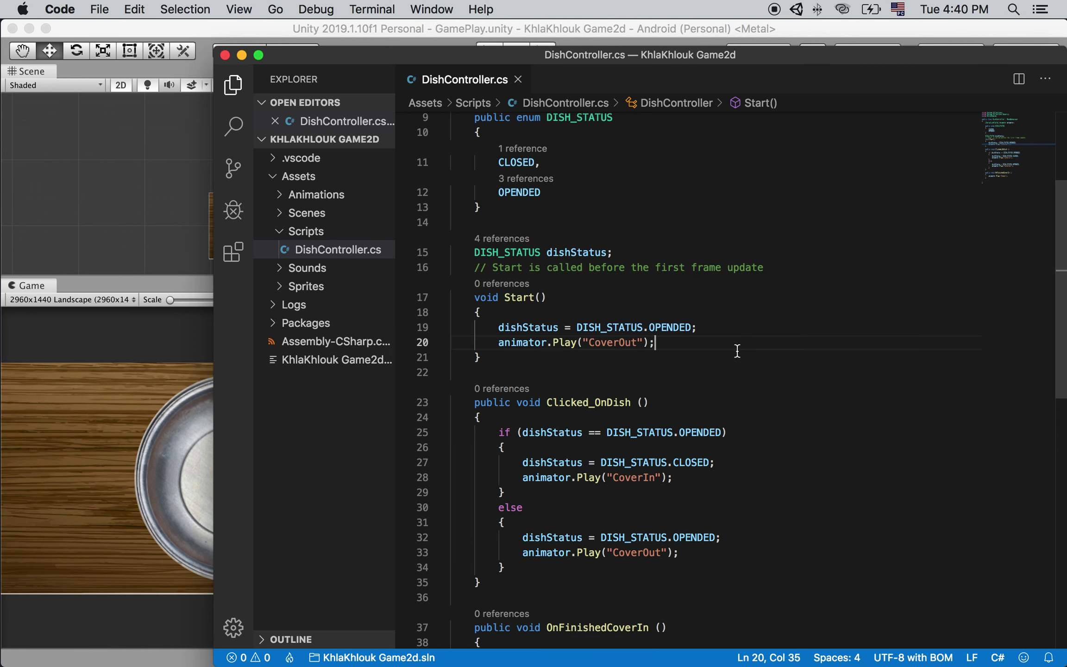
scroll(648, 417, "down", 5)
left_click_drag(469, 419, 576, 474)
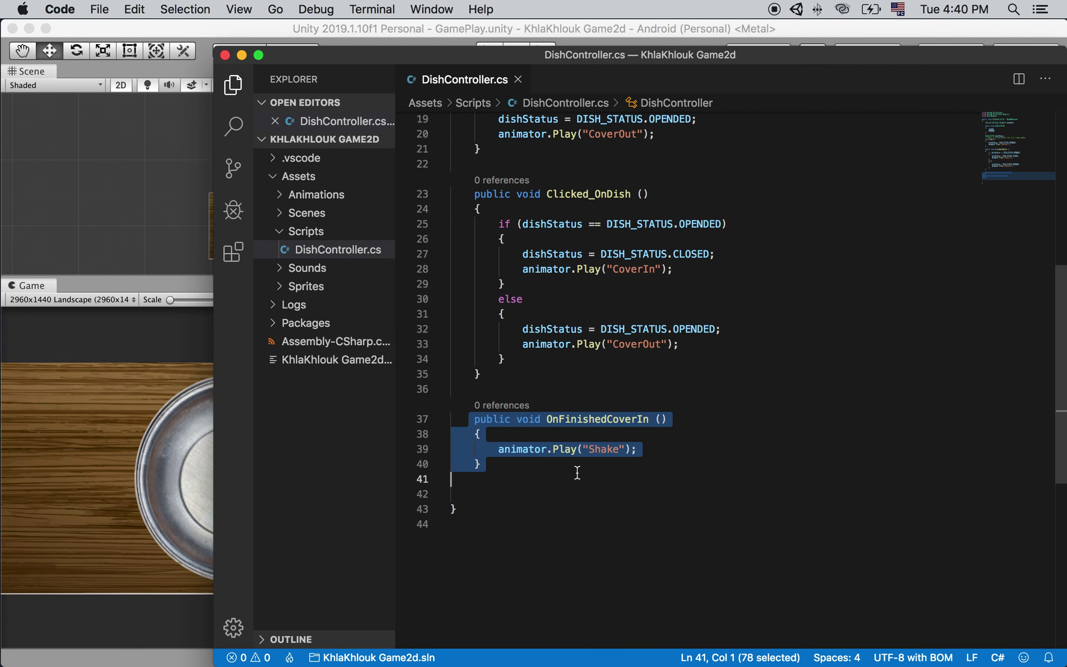
scroll(807, 441, "up", 5)
scroll(807, 442, "up", 3)
left_click(781, 315)
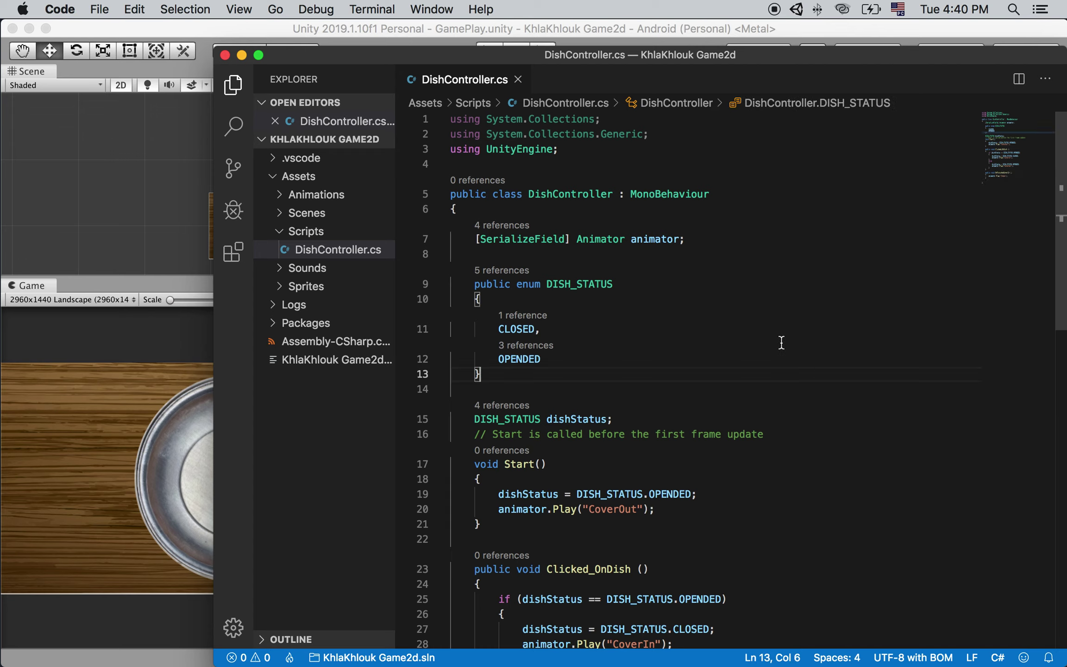
left_click(806, 241)
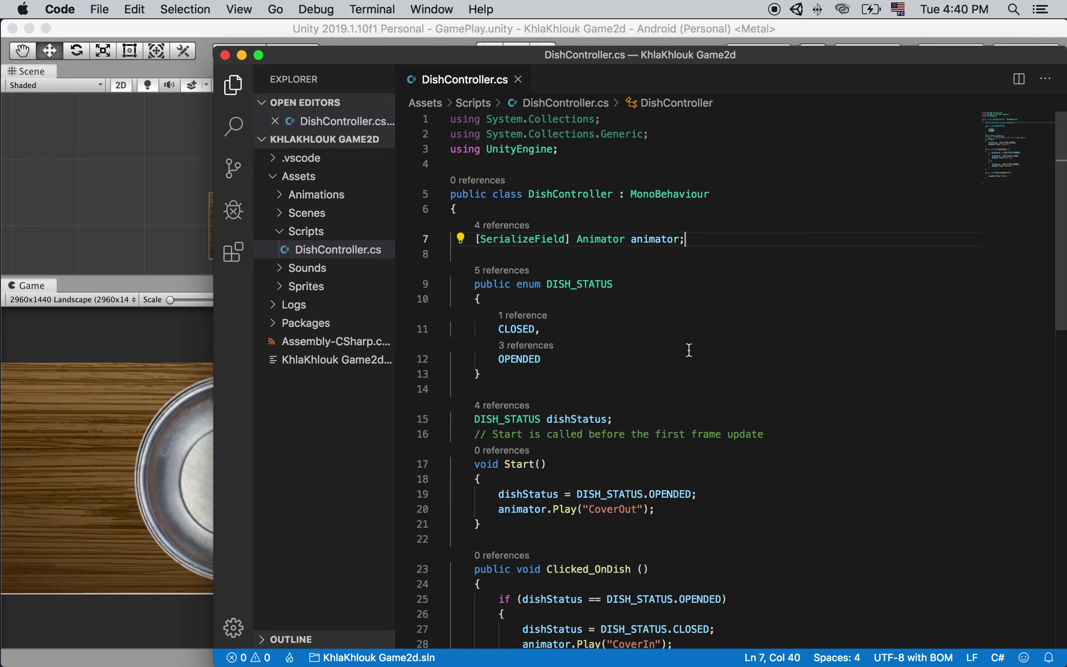
left_click(576, 20)
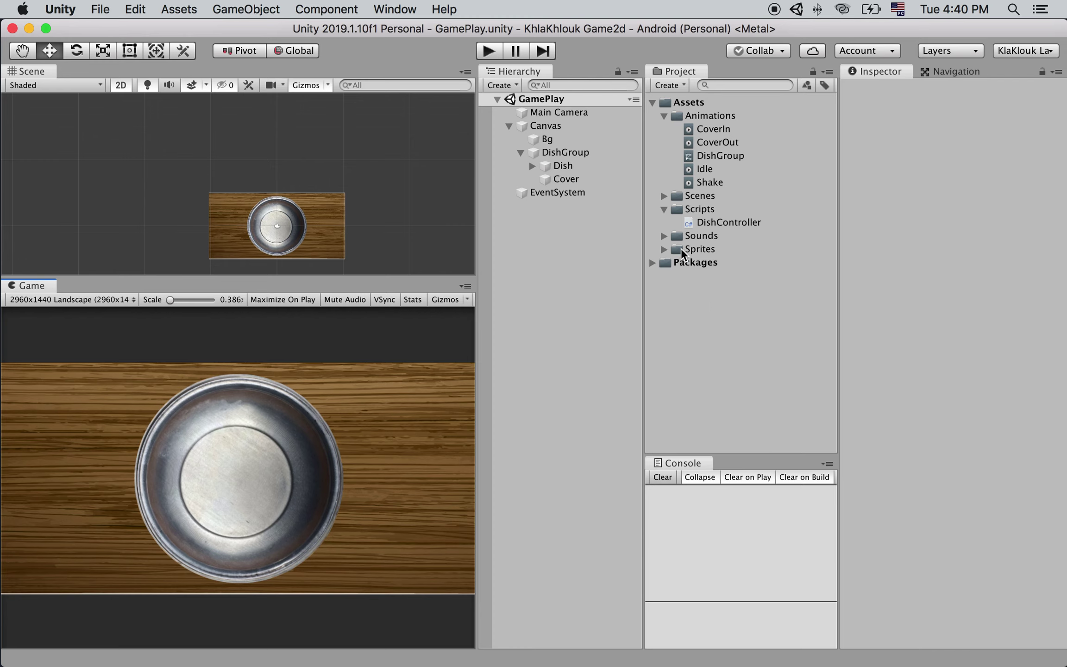
Step: Select shakesound in Assets > Sounds and play its audio preview twice
left_click(664, 236)
left_click(731, 249)
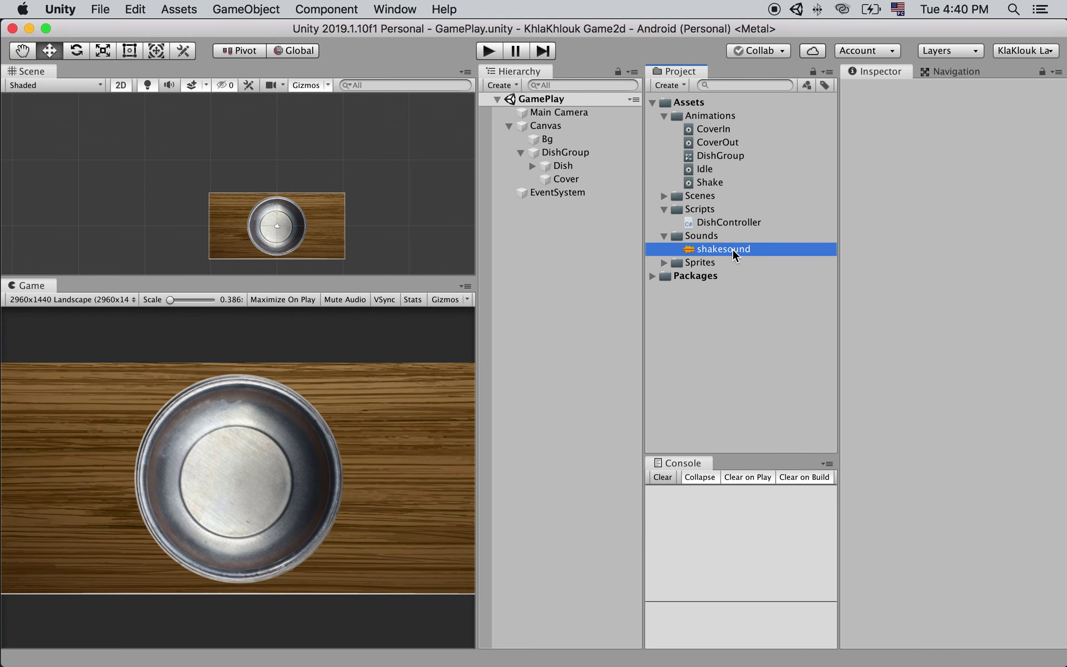
left_click(1053, 453)
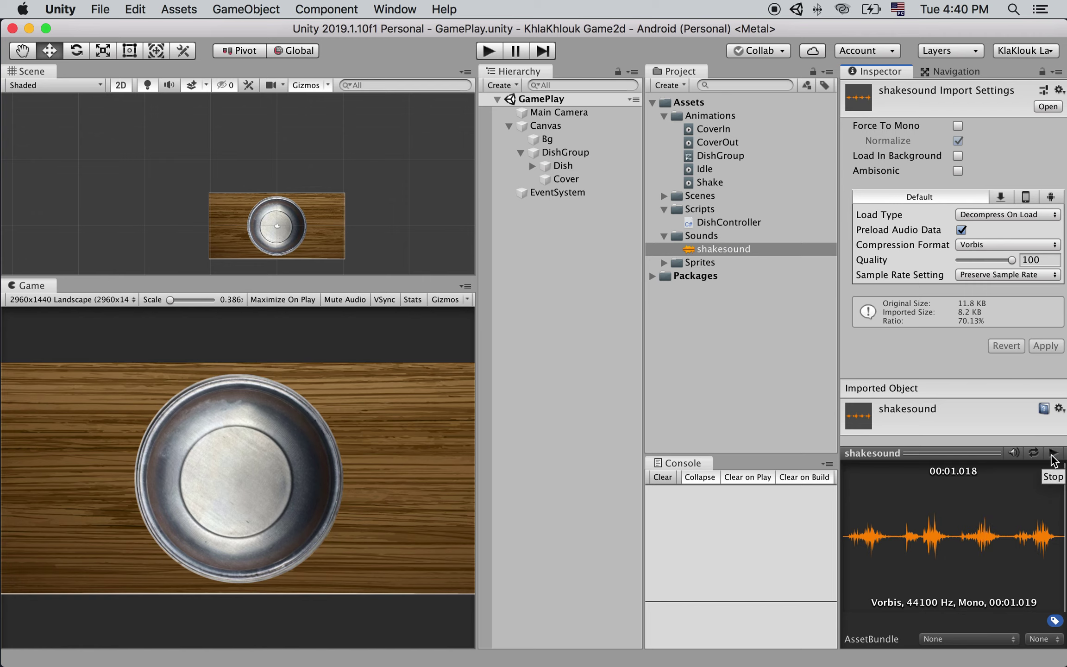
left_click(1053, 453)
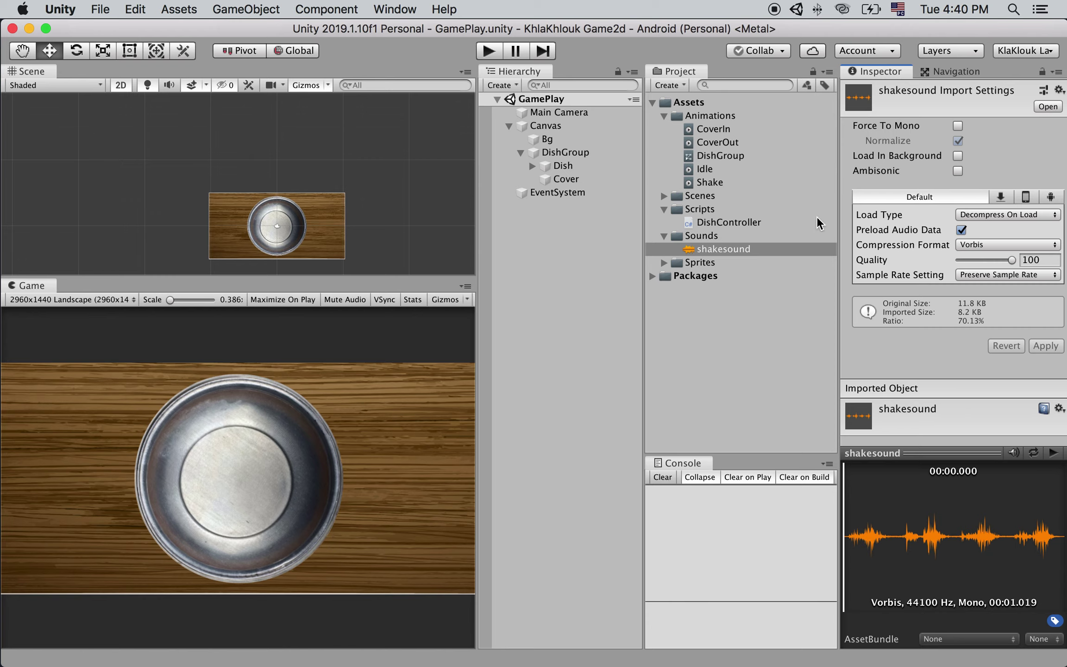
Step: Reopen DishController.cs and place the caret at the end of the animator field line
double_click(729, 223)
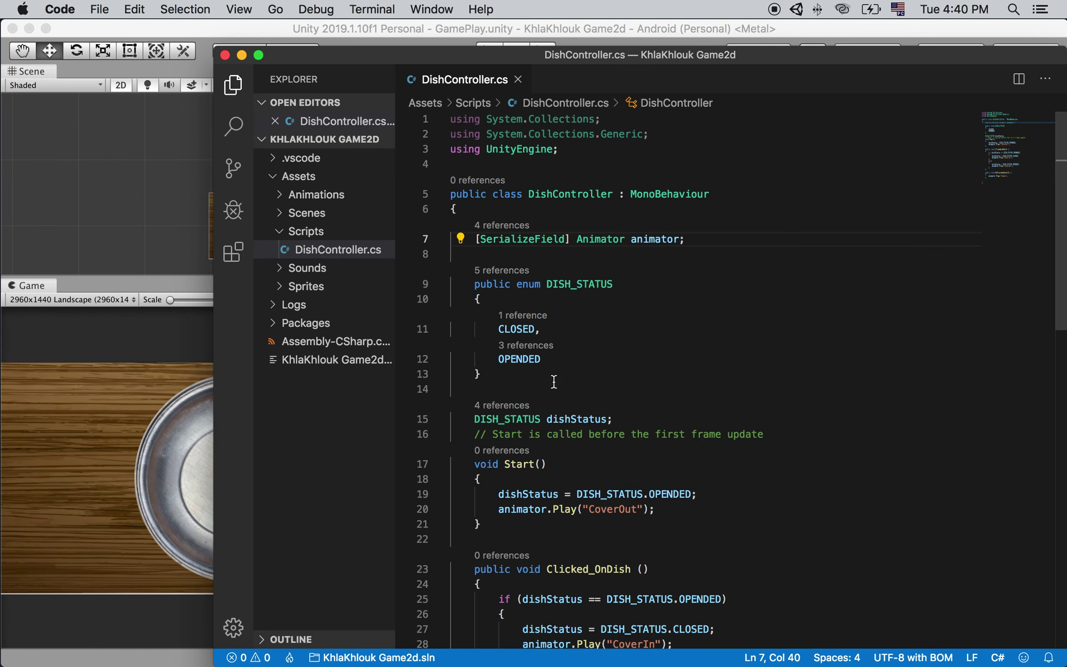
scroll(848, 384, "down", 5)
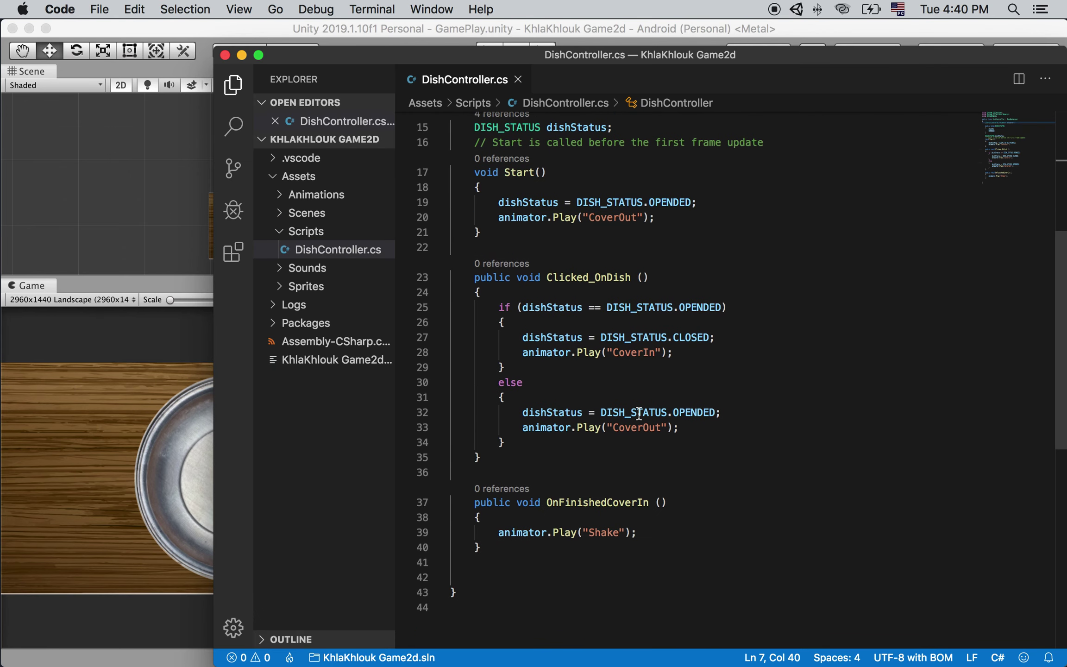
left_click_drag(495, 533, 666, 533)
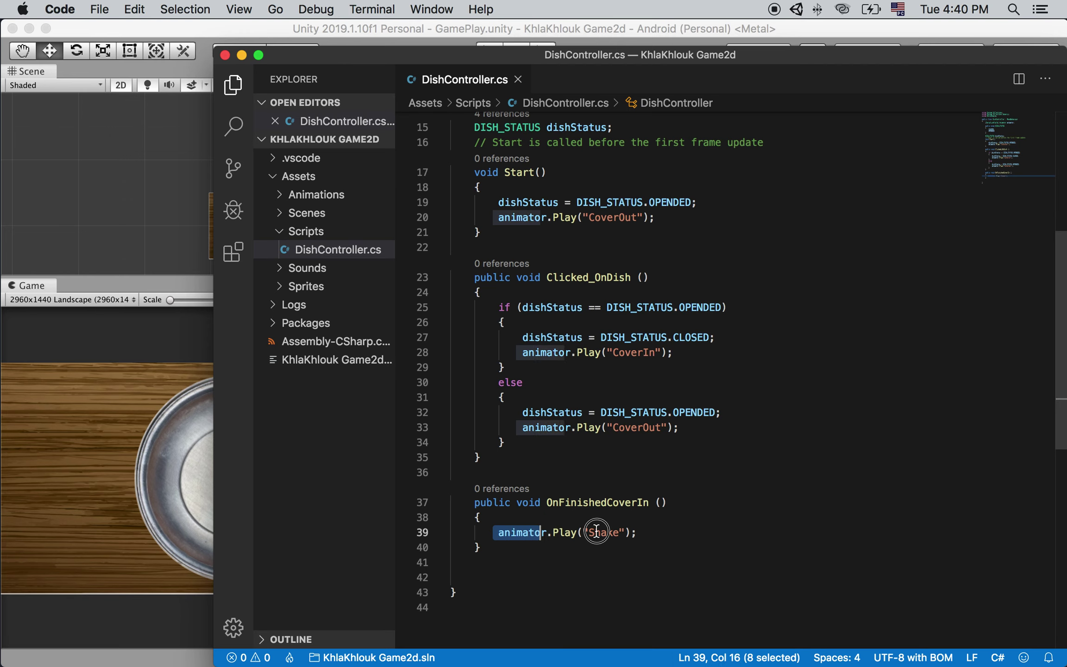
left_click(692, 529)
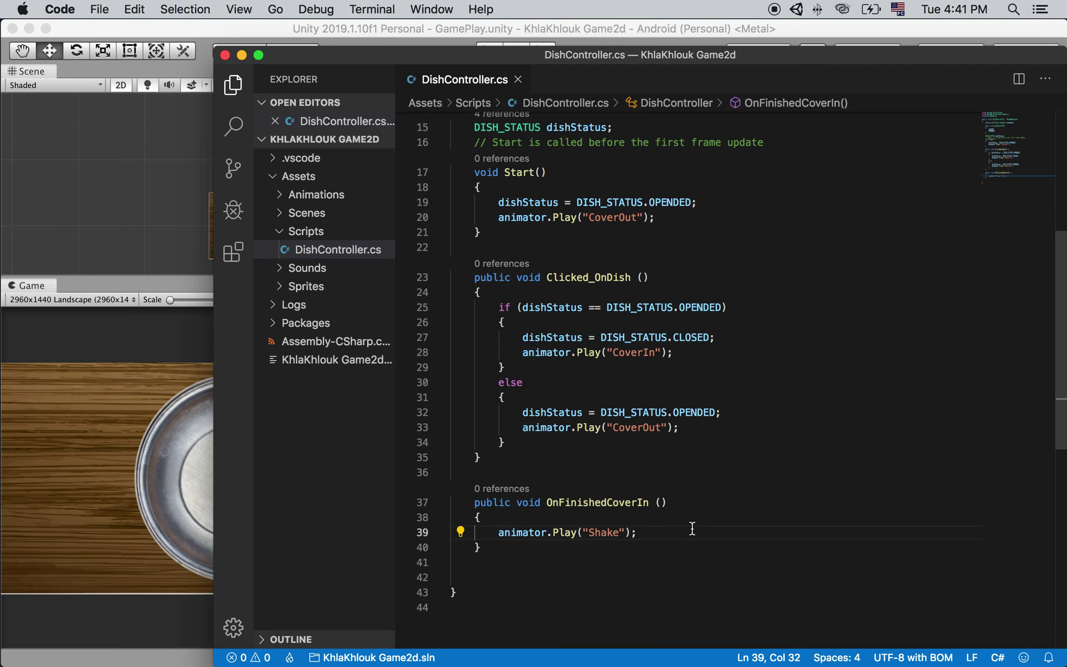
scroll(691, 528, "up", 5)
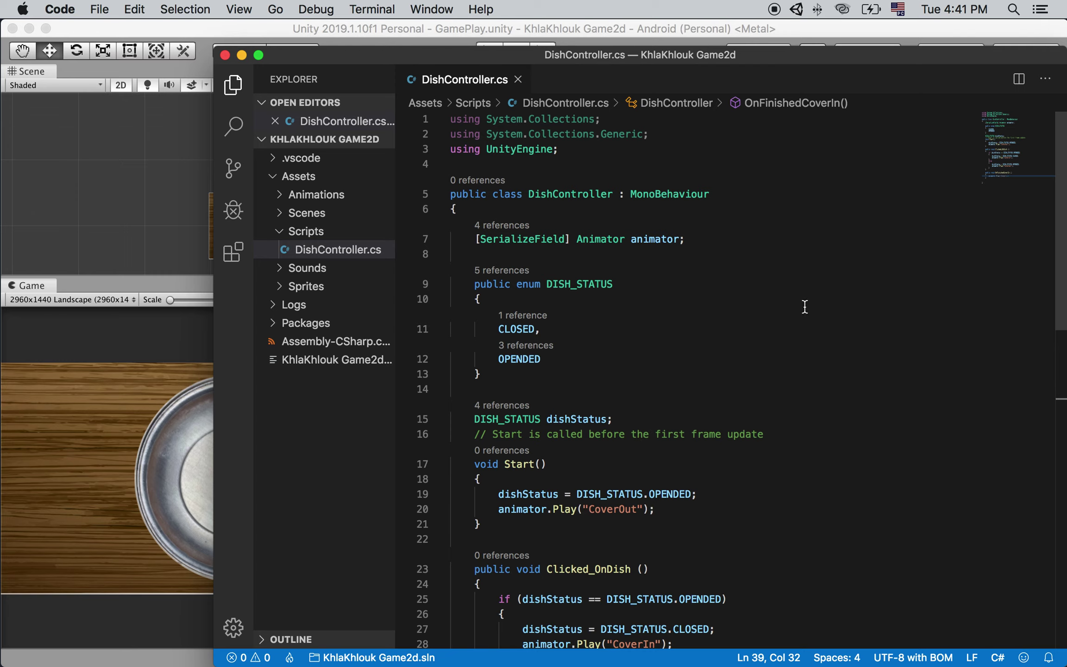
mouse_move(470, 239)
left_mouse_down()
mouse_move(685, 238)
mouse_move(477, 239)
left_mouse_up()
left_click(686, 239)
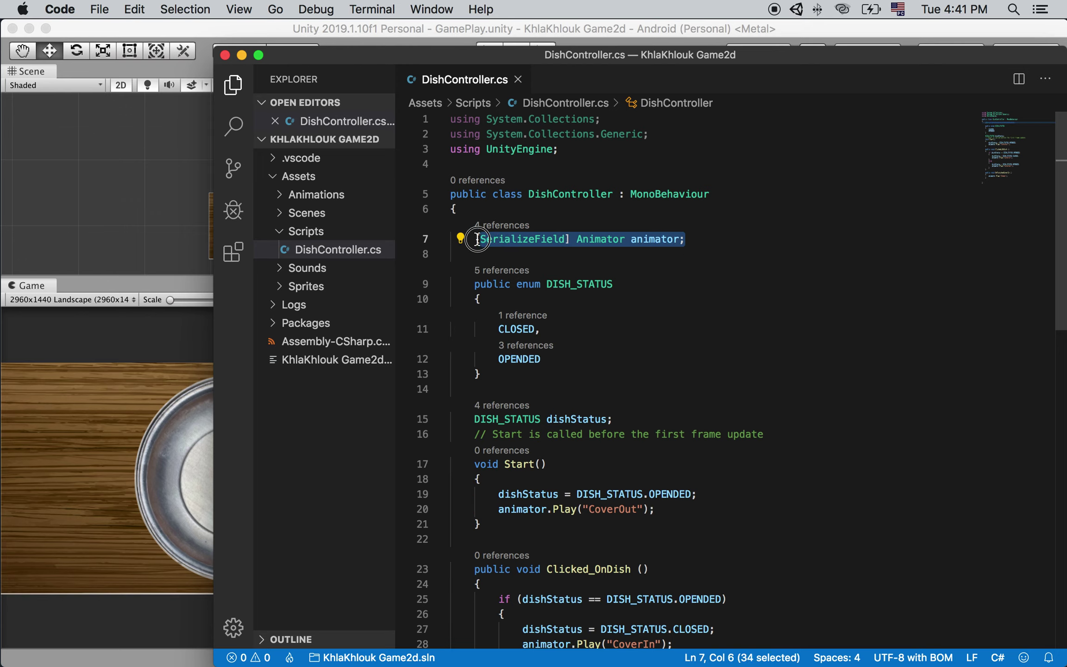
left_click(741, 268)
left_click(705, 241)
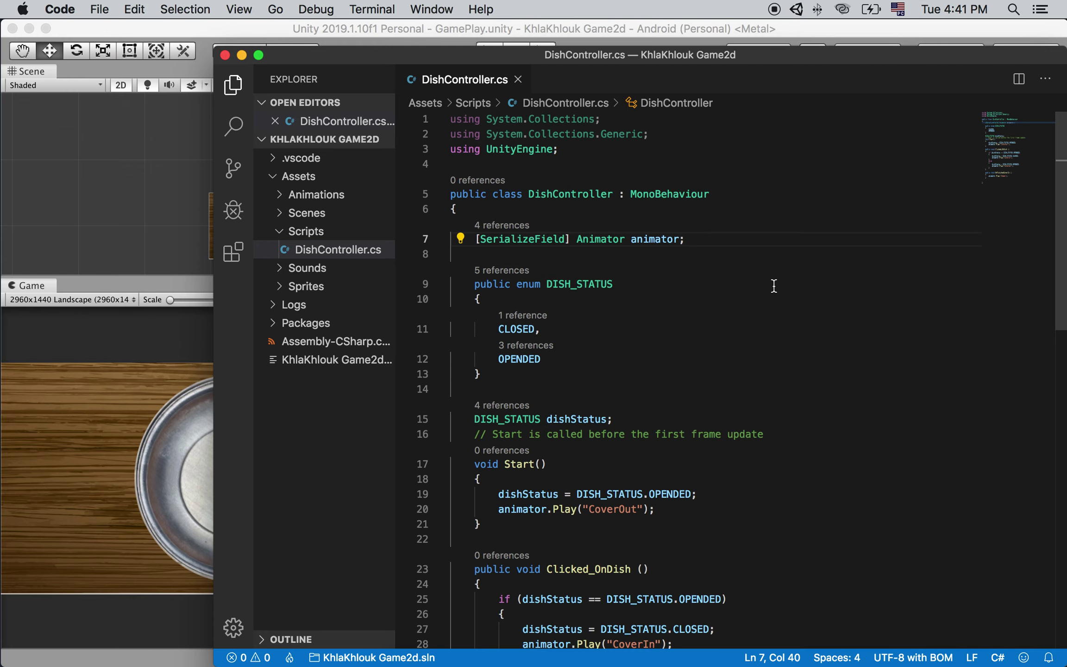
Step: Add a [SerializeField] AudioSource player; field below the animator field
key("Return")
type("[")
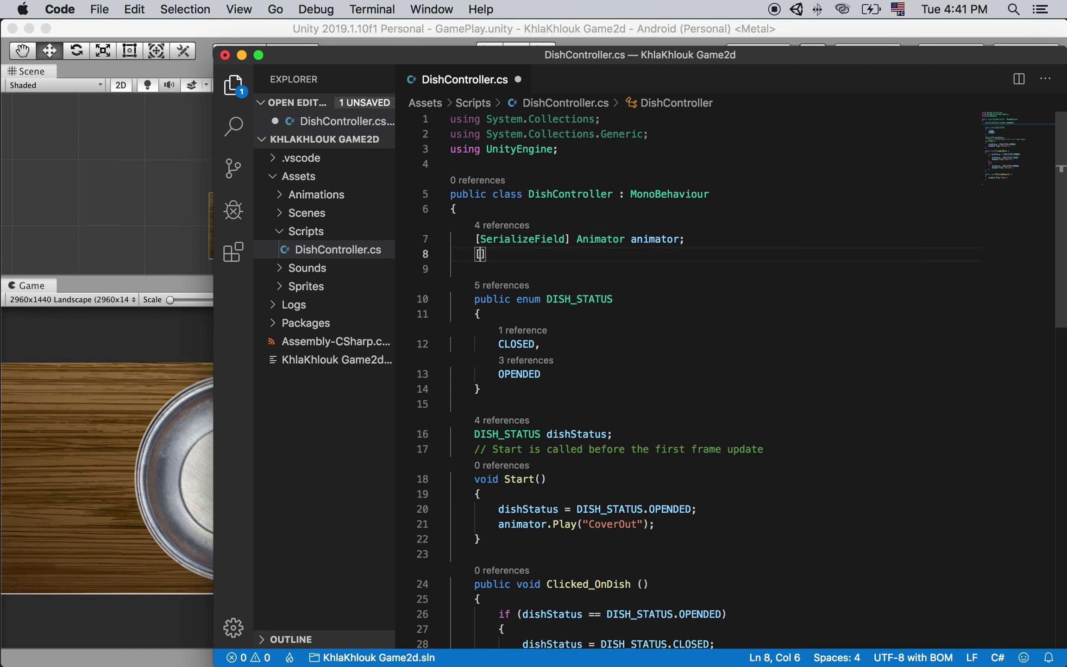
type("ser")
key("Return")
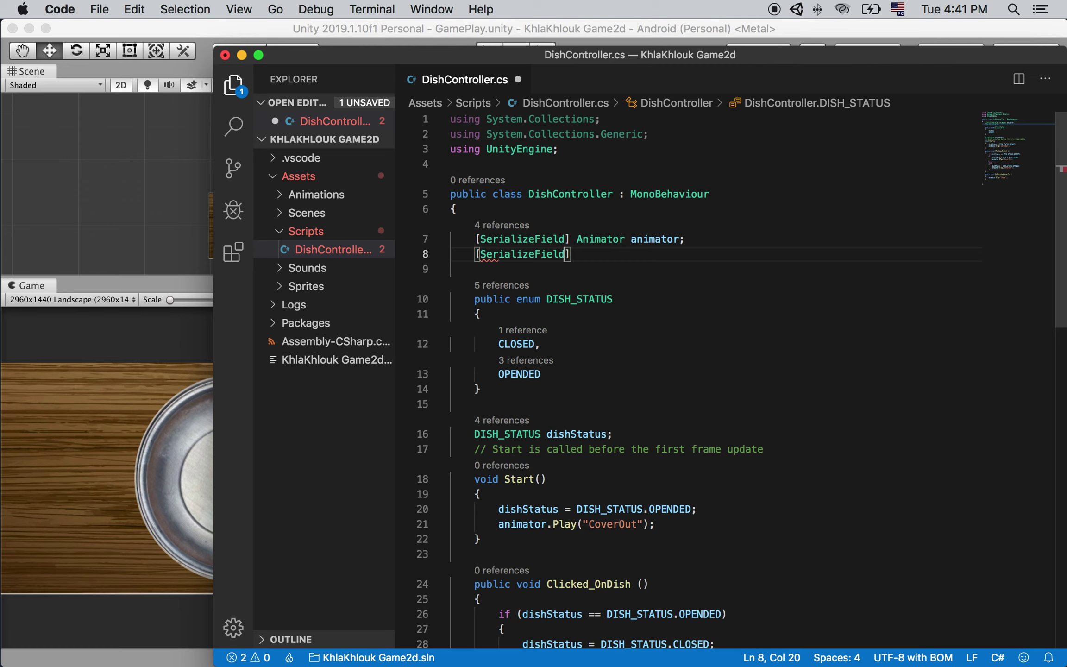
key("Right")
type("Aud")
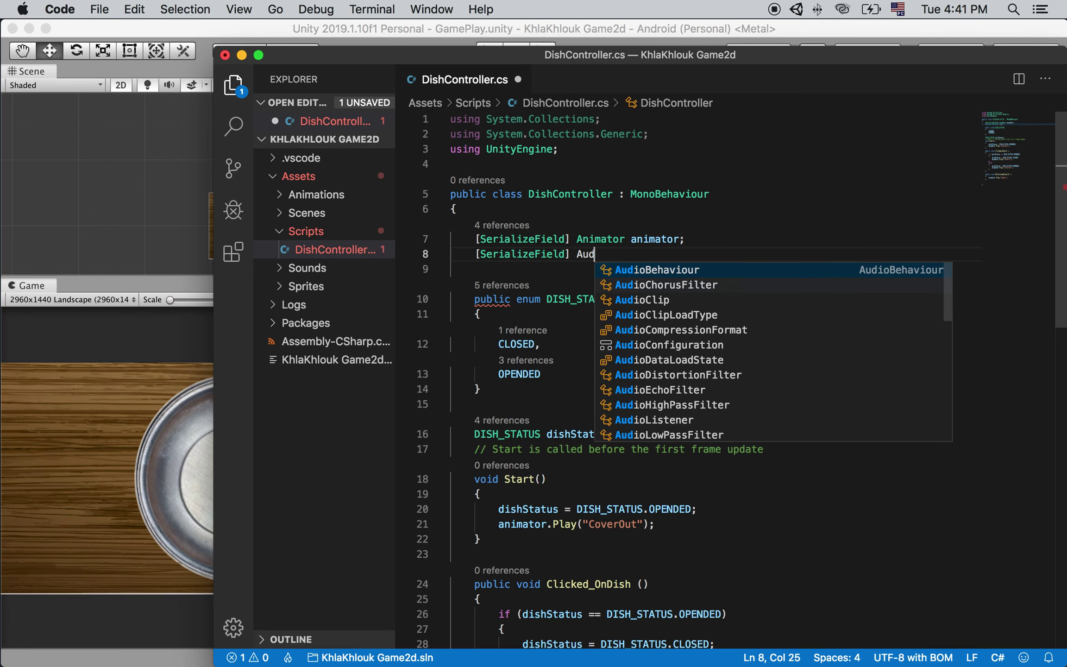
type("ios")
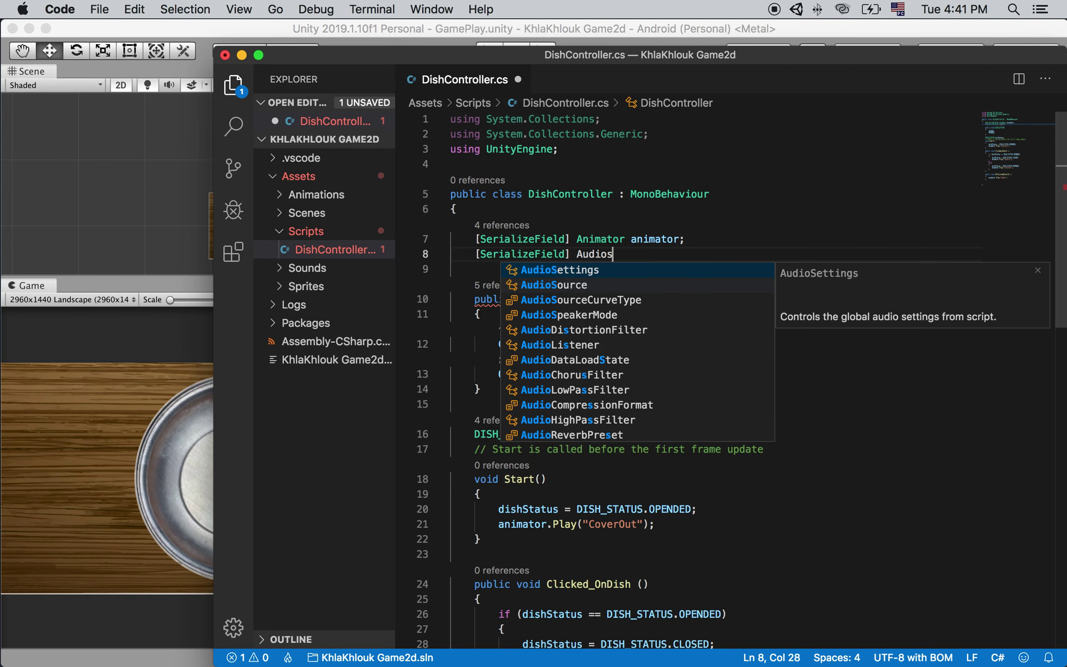
key("Return")
key("BackSpace")
key("BackSpace")
key("BackSpace")
key("BackSpace")
key("BackSpace")
key("BackSpace")
key("BackSpace")
type("Source")
key("Escape")
type("player;")
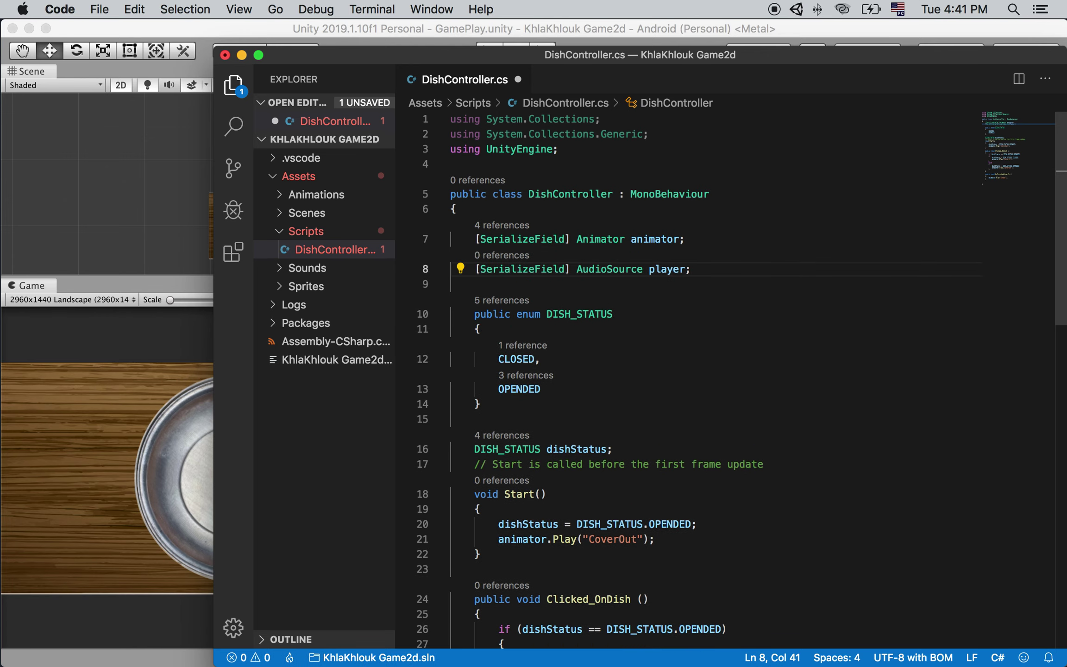
Step: Add a [SerializeField] AudioClip shakeClip; field on the next line
key("Return")
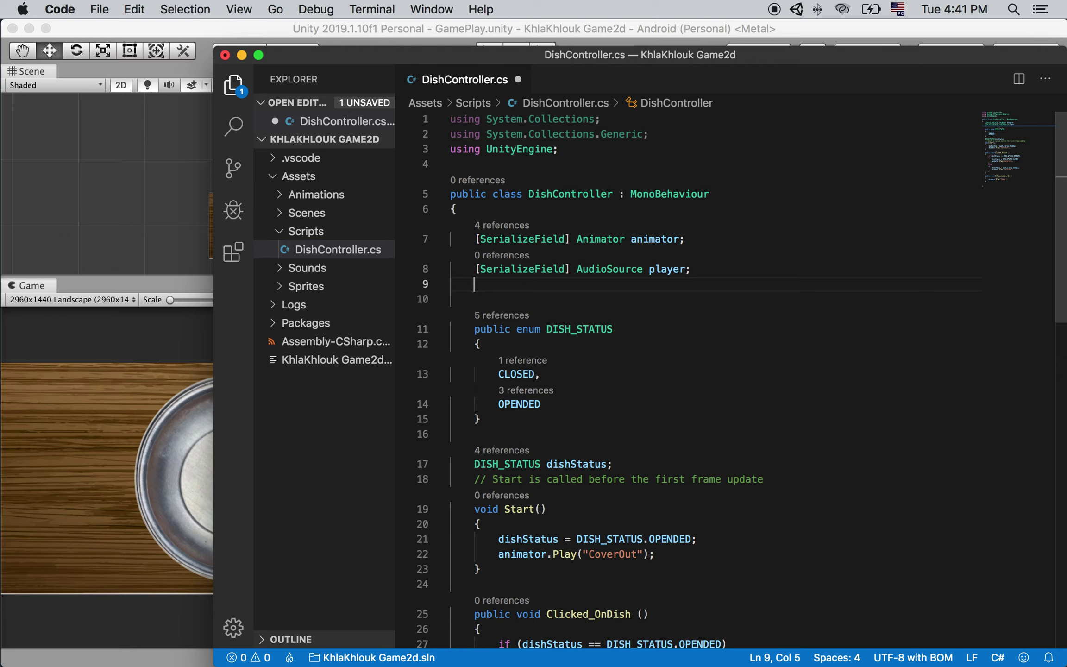
type("[")
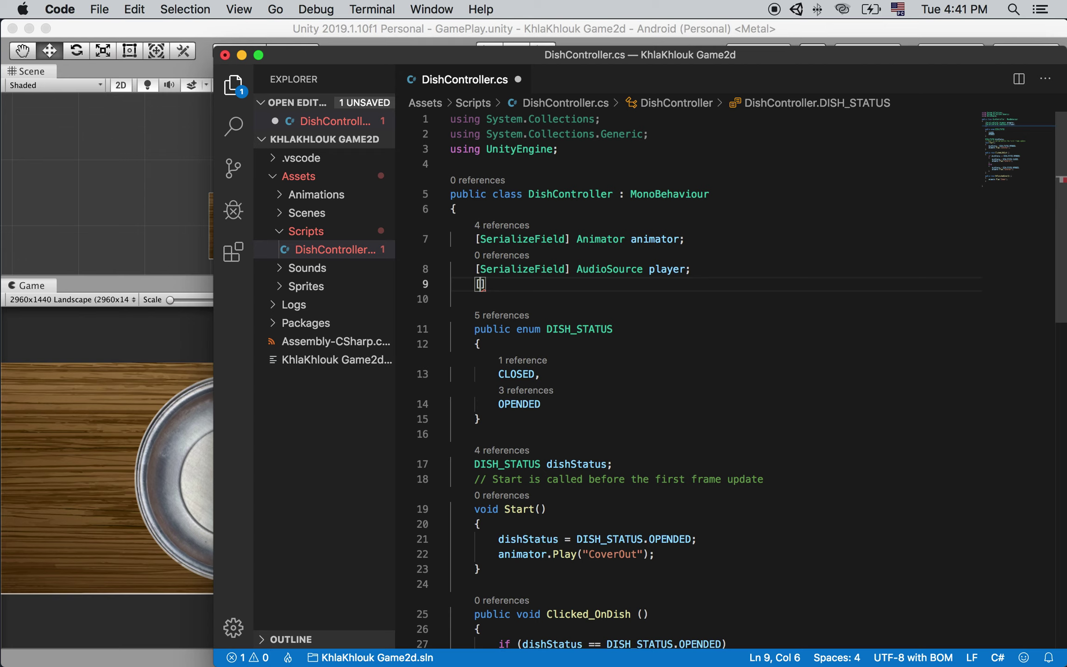
type("ser")
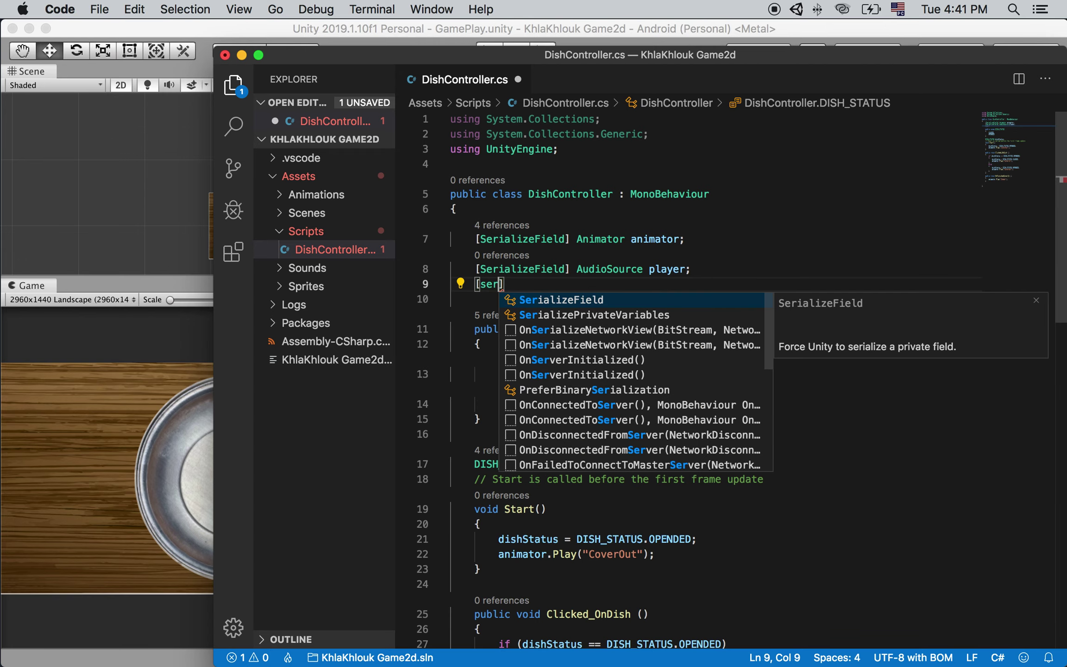
type("]")
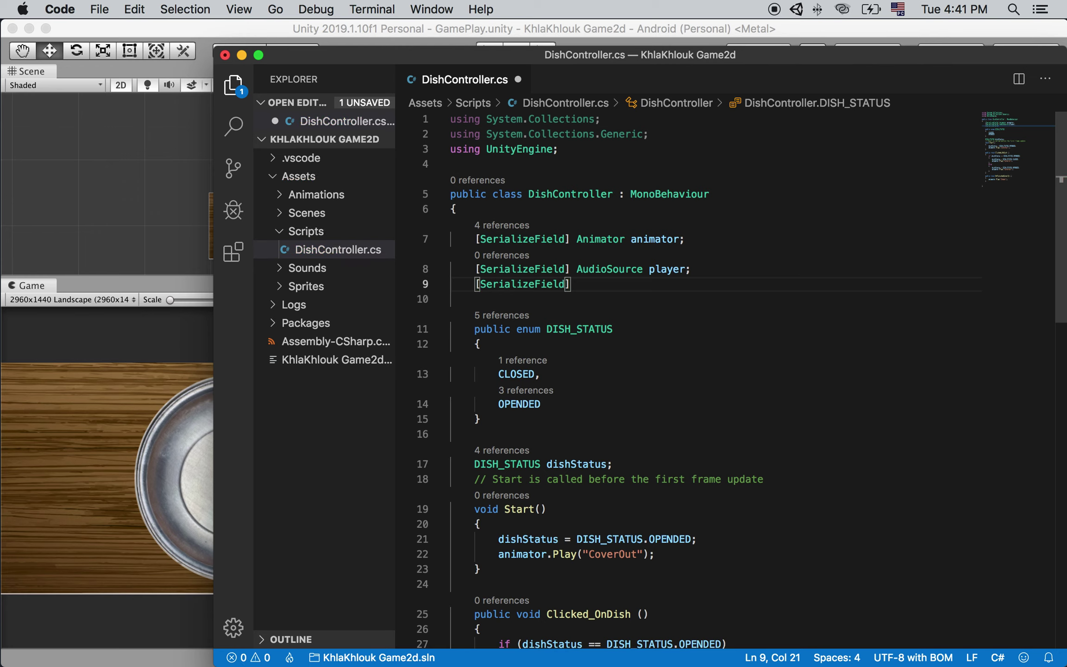
type(" Au")
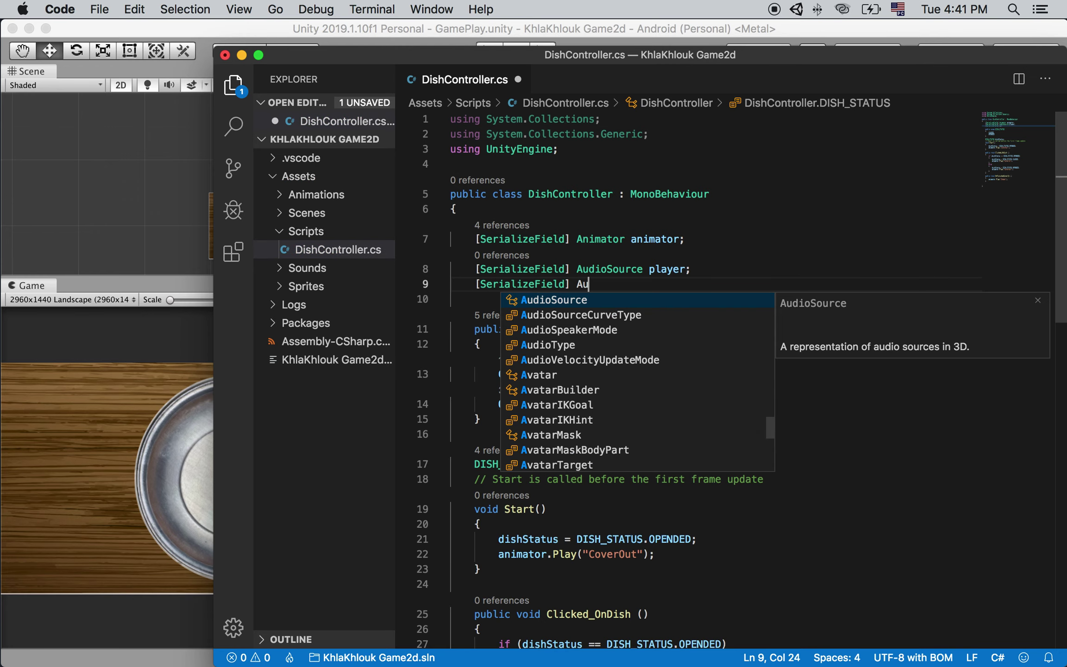
type("dio")
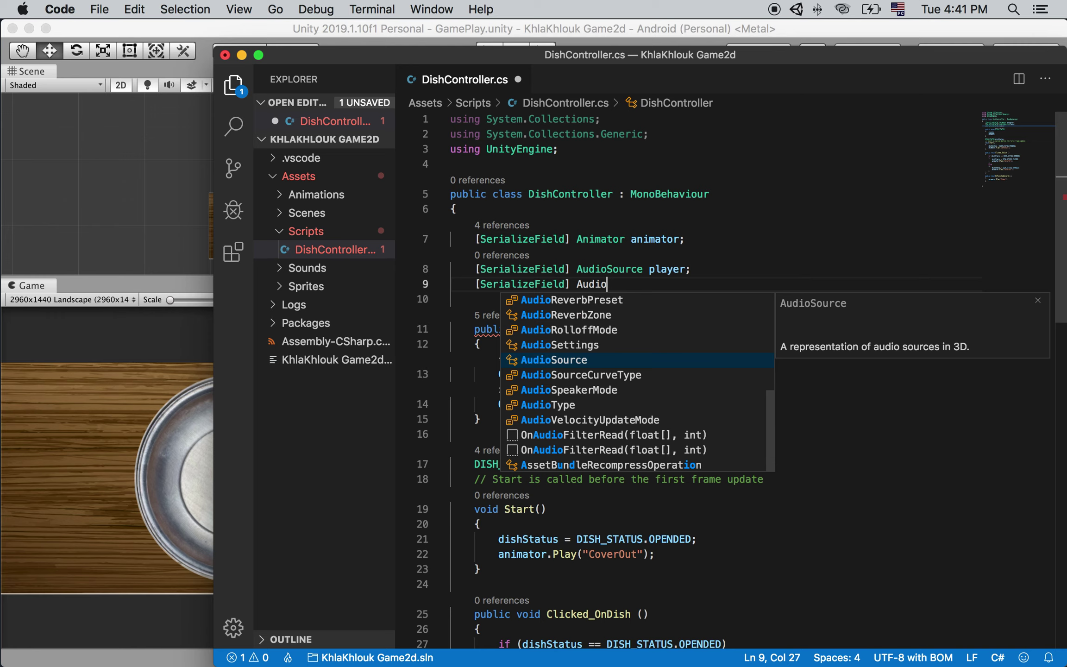
type("c")
key("Down")
key("Return")
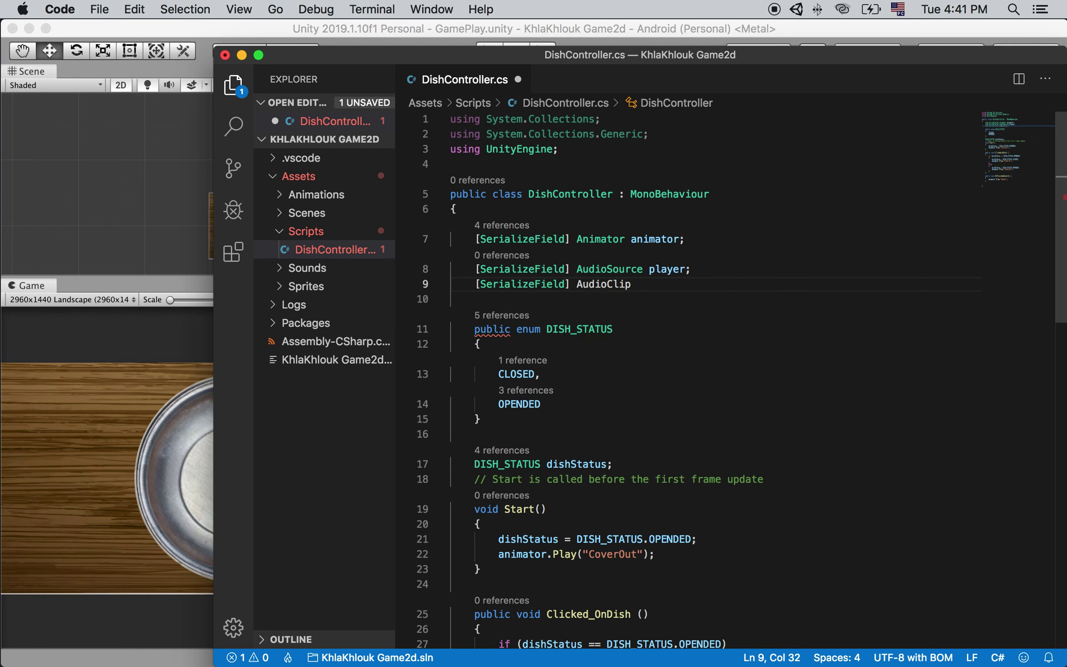
type("shakeClip;")
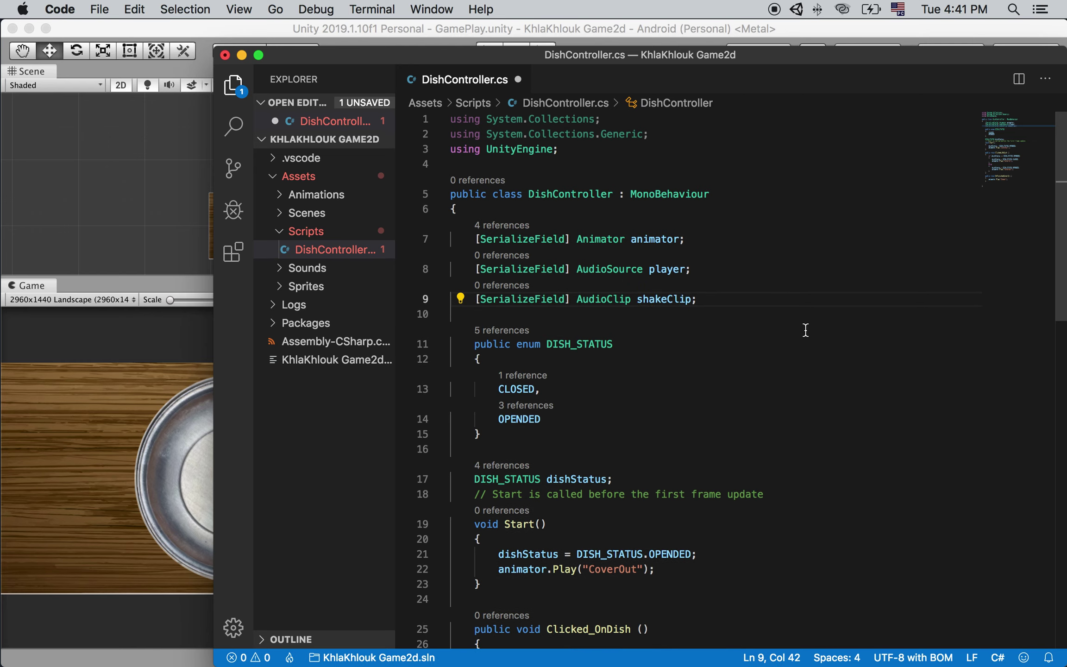
Step: Check the new player and shakeClip field declarations, then go to the Shake animation line
mouse_move(469, 268)
left_mouse_down()
mouse_move(665, 296)
mouse_move(743, 292)
left_mouse_up()
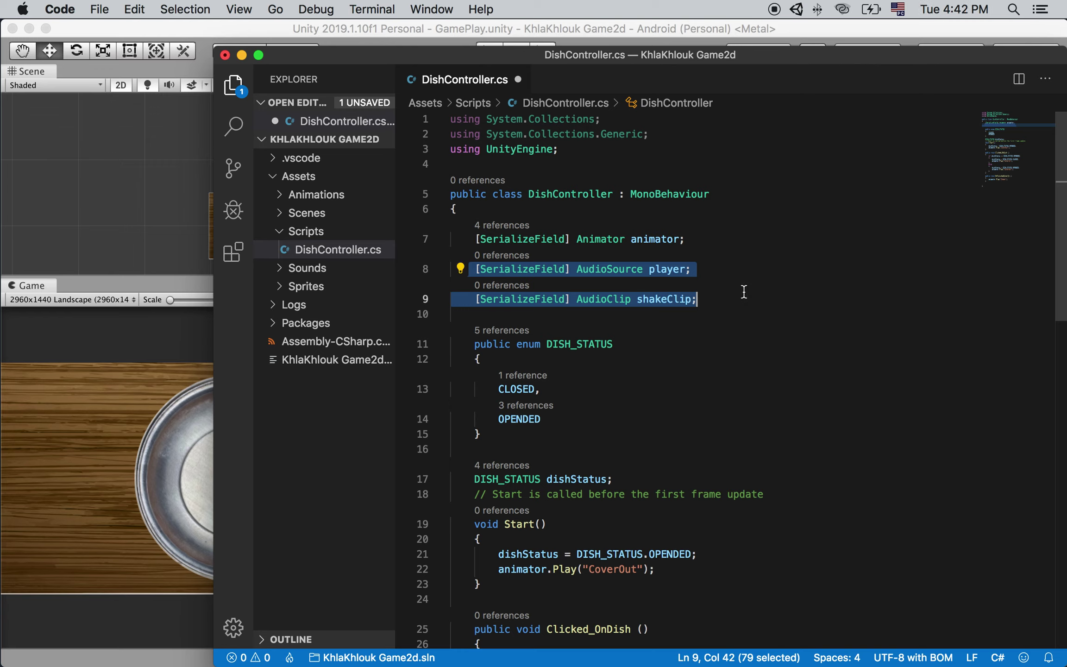
left_click(722, 281)
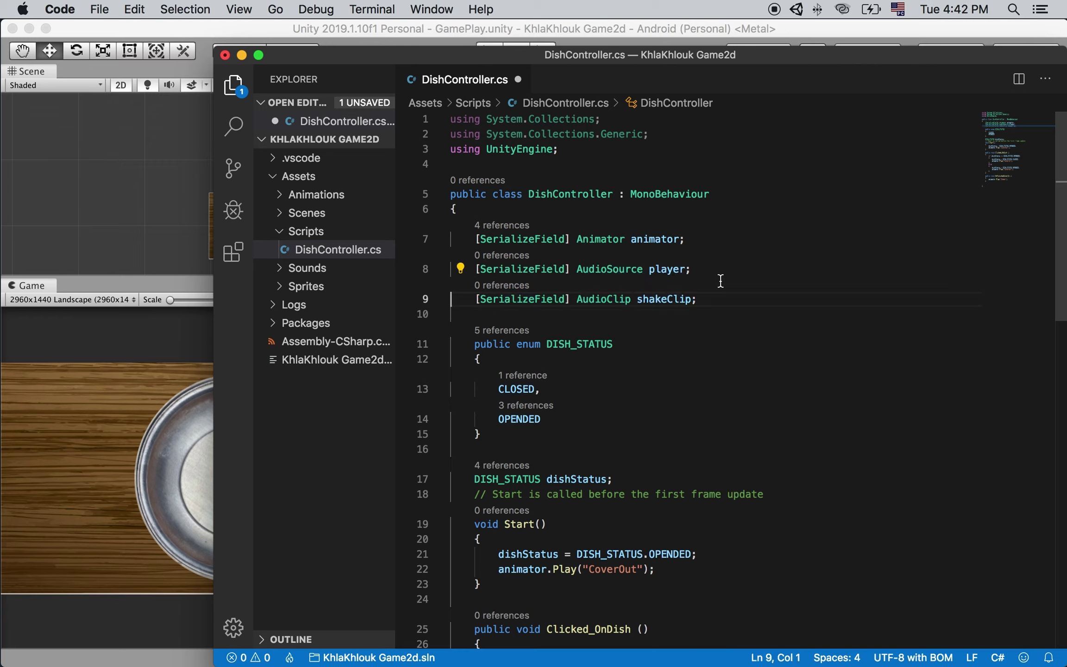
double_click(667, 269)
double_click(664, 297)
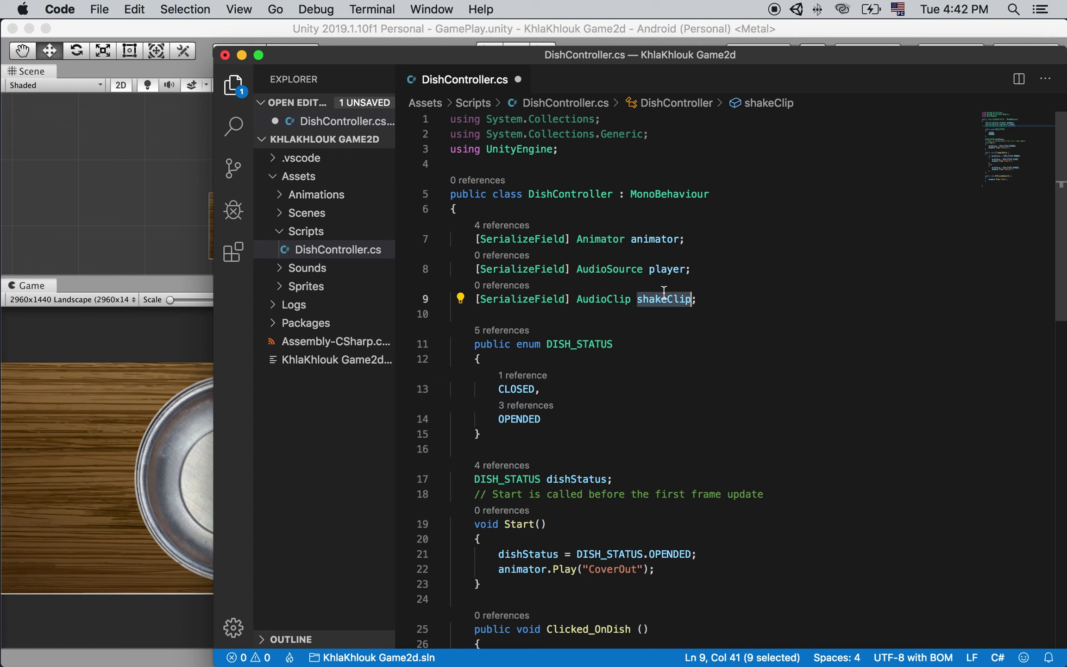
left_click(739, 329)
left_click_drag(742, 306, 462, 269)
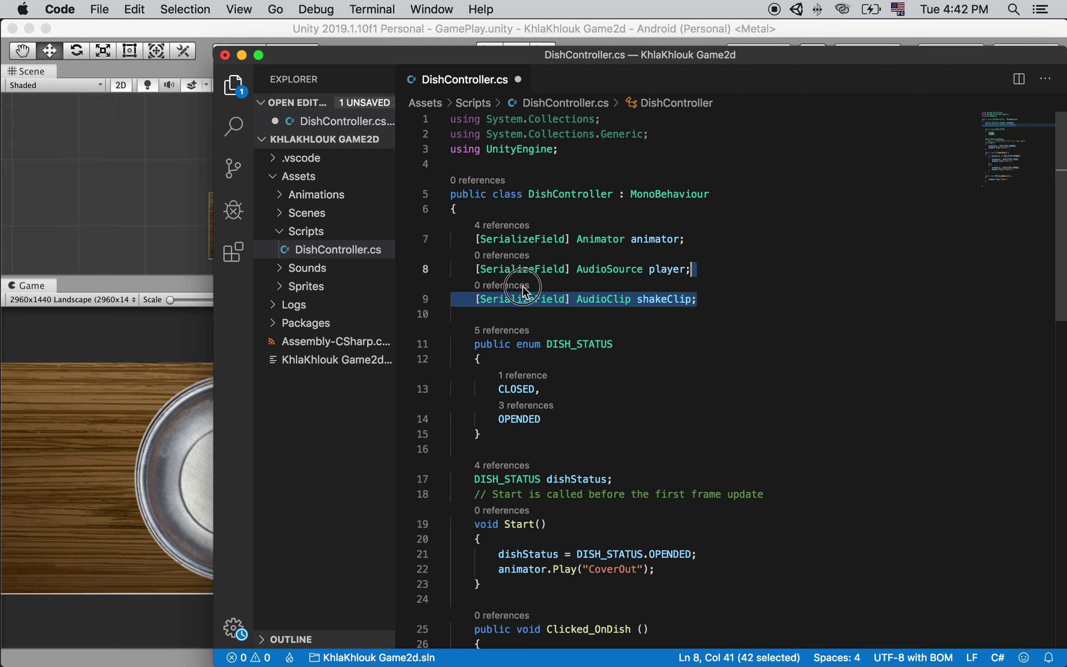
scroll(684, 425, "down", 3)
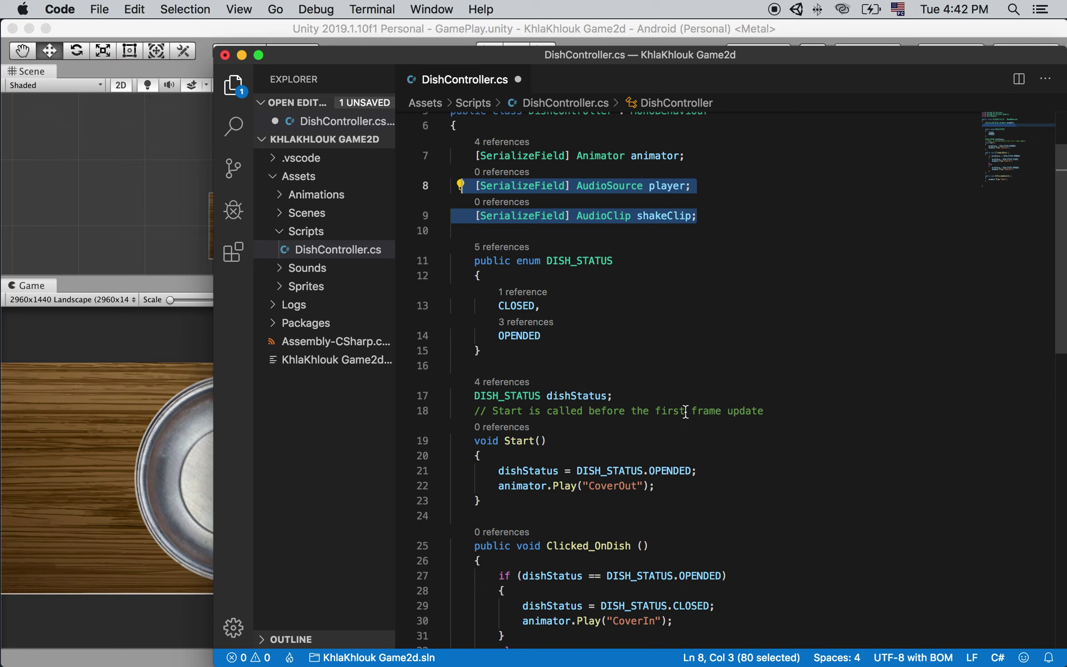
scroll(685, 410, "down", 1)
scroll(685, 410, "down", 9)
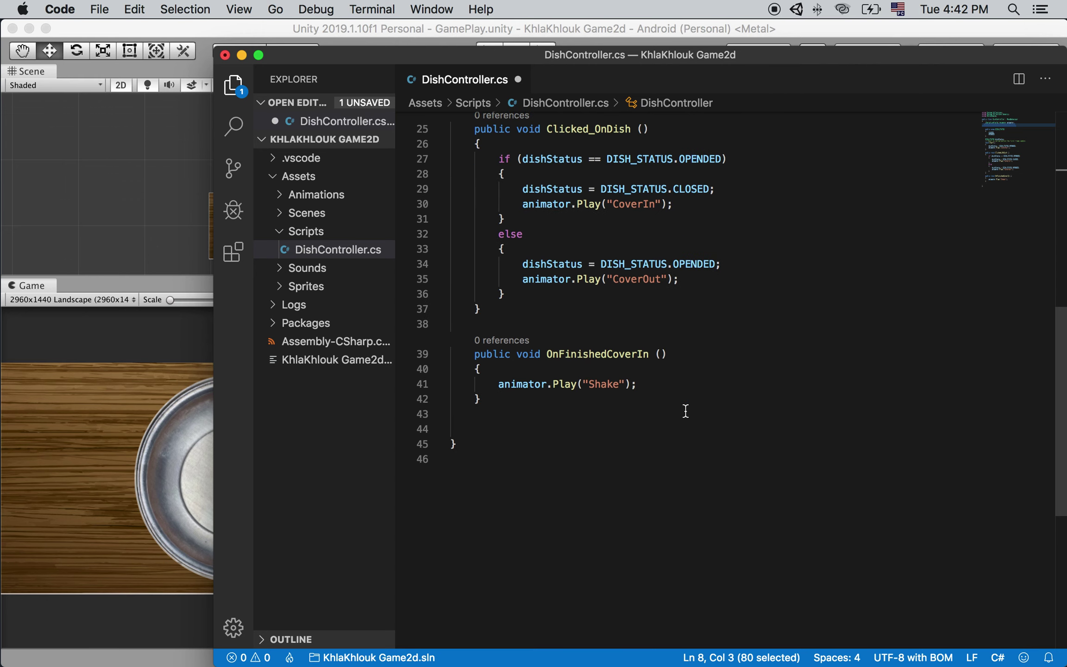
left_click(665, 388)
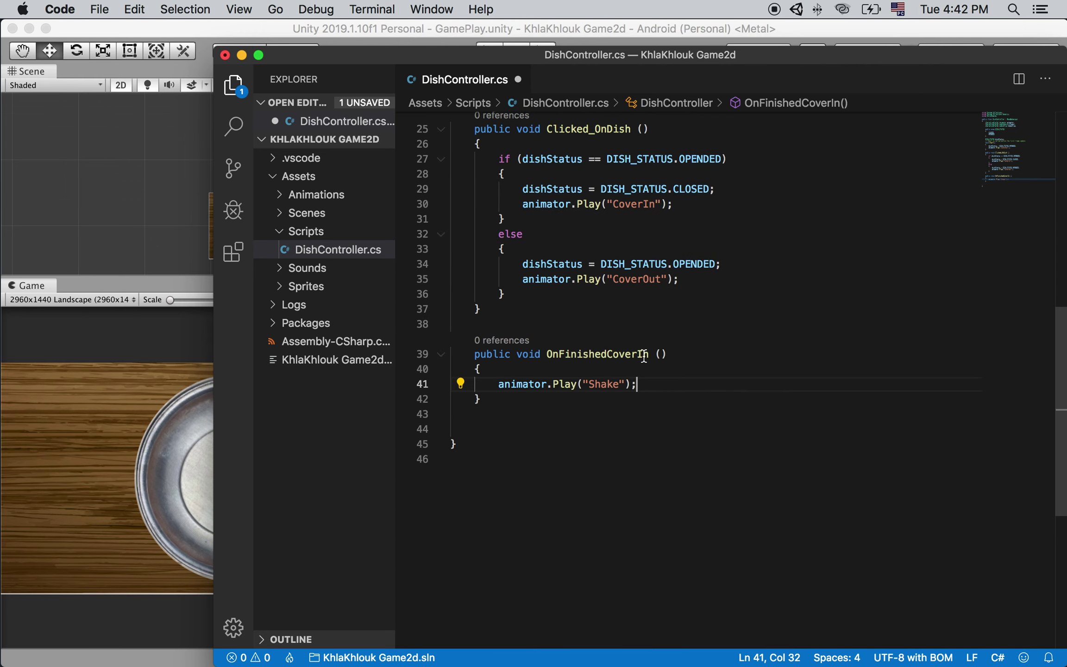
Step: Add player.PlayOneShot(shakeClip); after animator.Play("Shake") and save DishController.cs
key("Return")
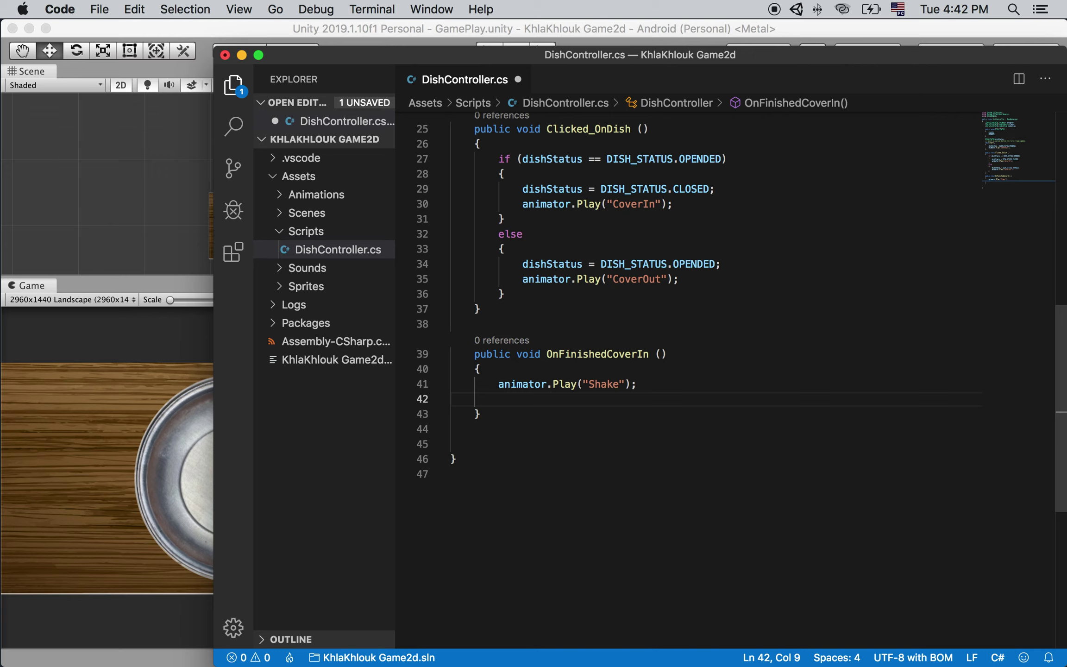
type("p")
type("lay")
key("Return")
type("player.pla")
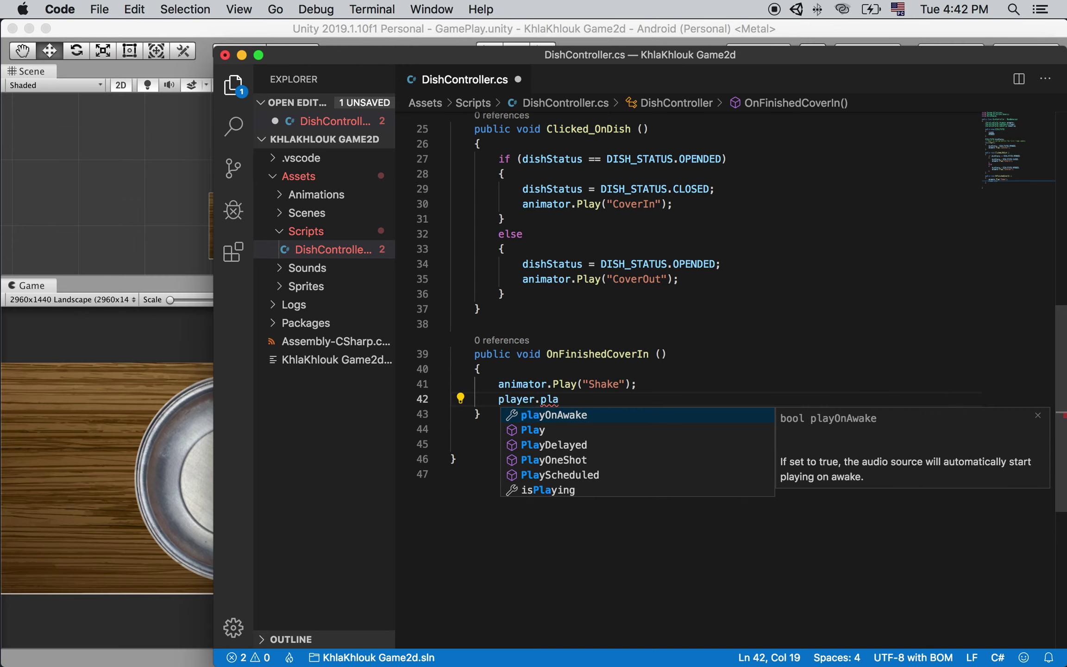
key("Down")
key("Down")
key("Down")
key("Return")
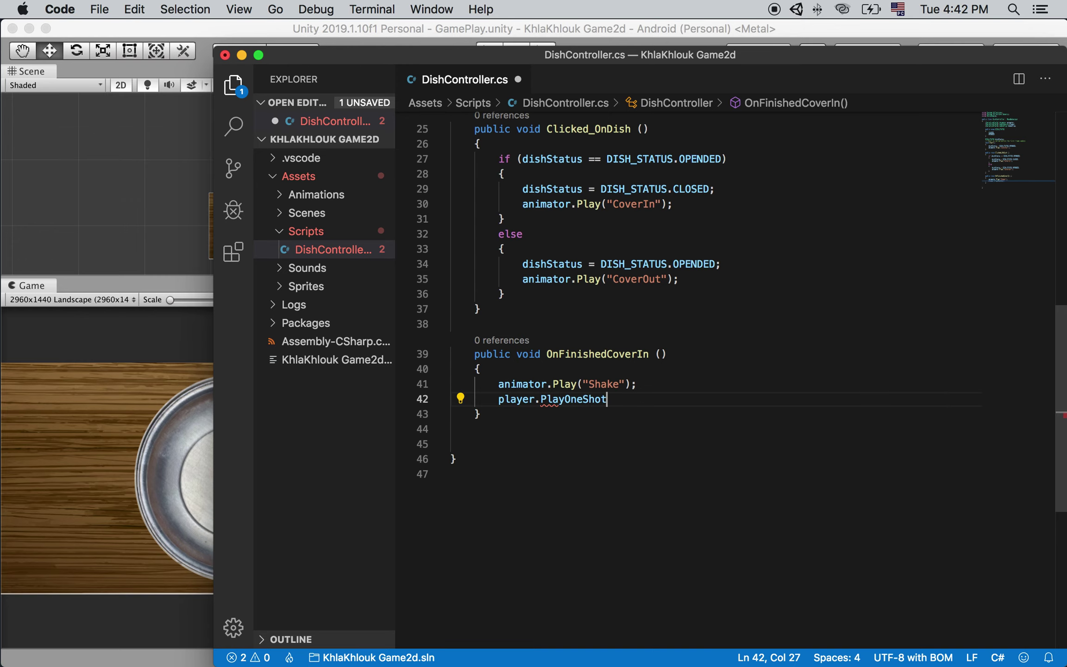
type("(")
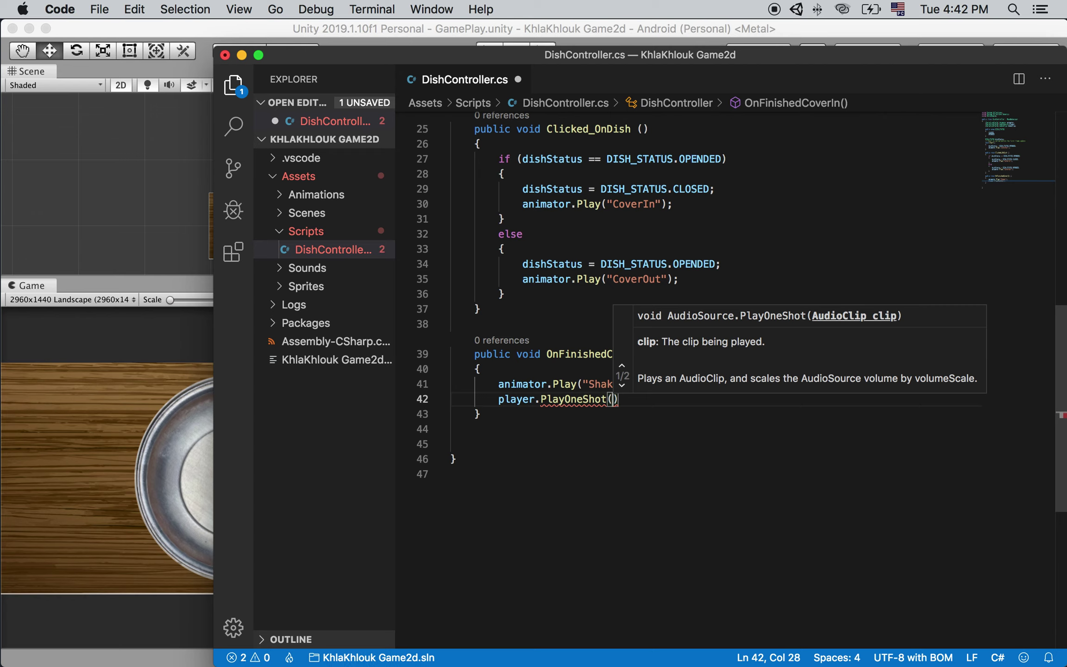
type("sha")
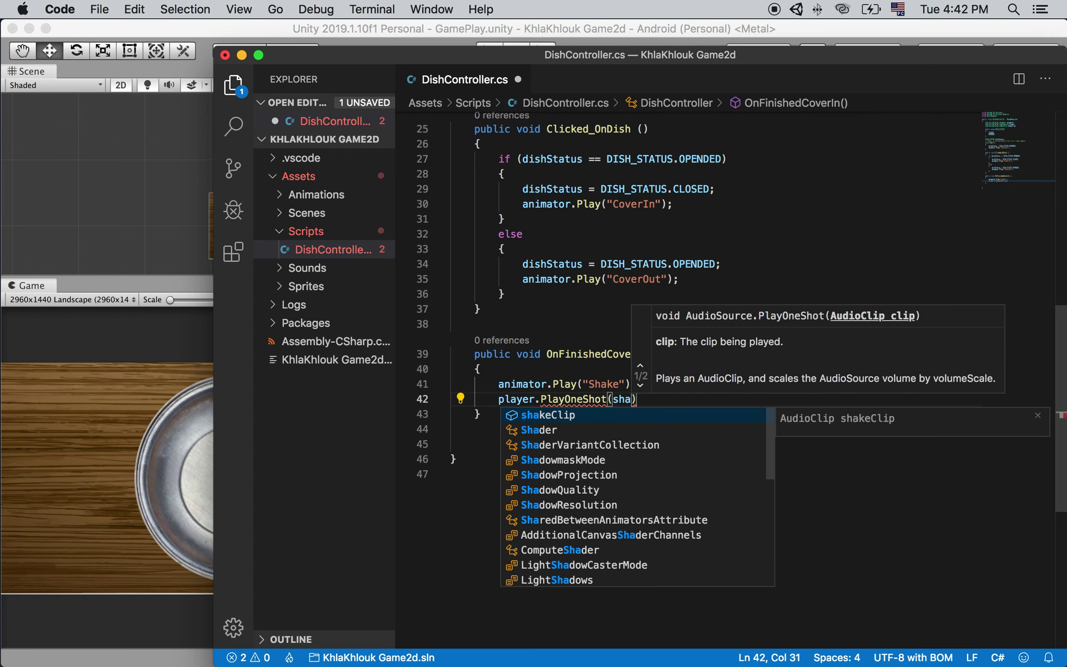
key("Return")
type(");")
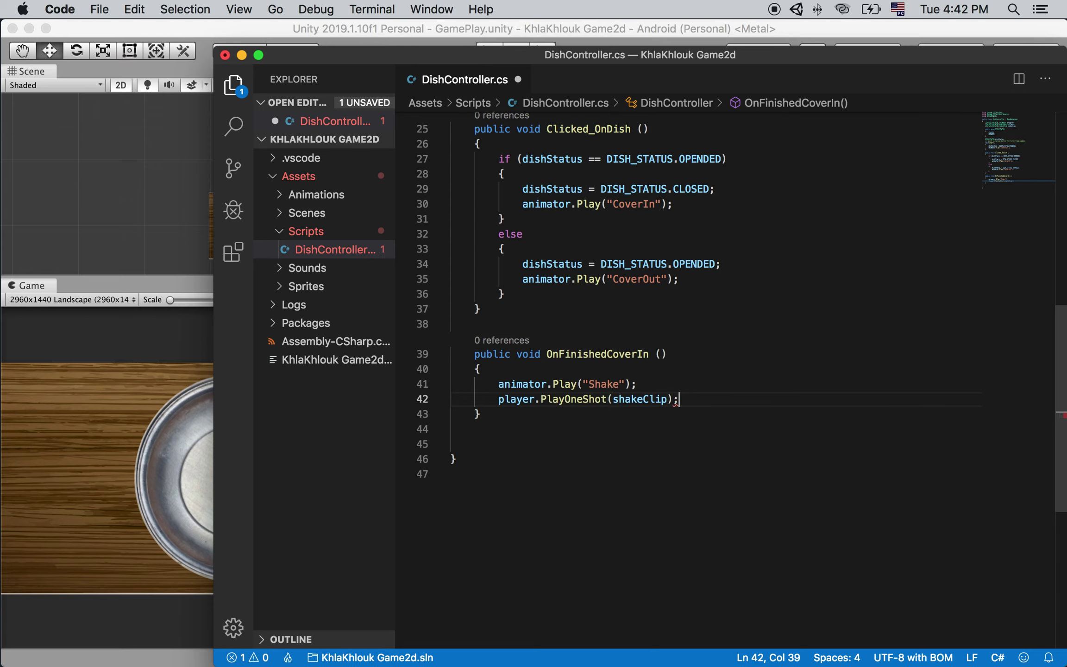
left_click(765, 355)
key("super+s")
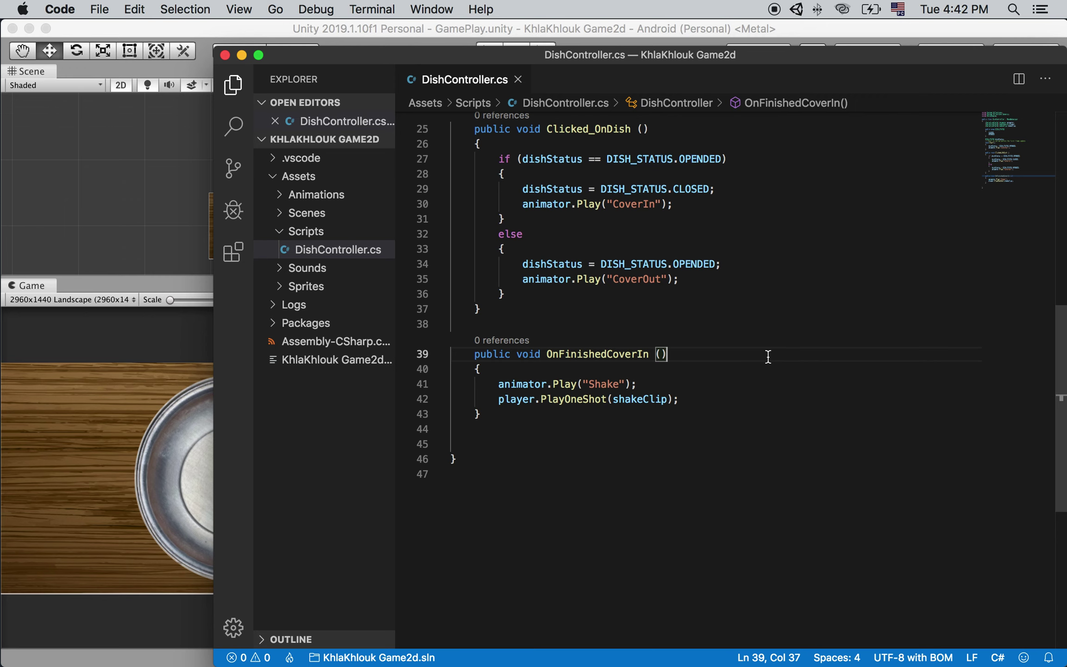
Step: In Unity, select DishGroup and put the shakesound clip into its Dish Controller's Shake Clip slot
left_click(431, 31)
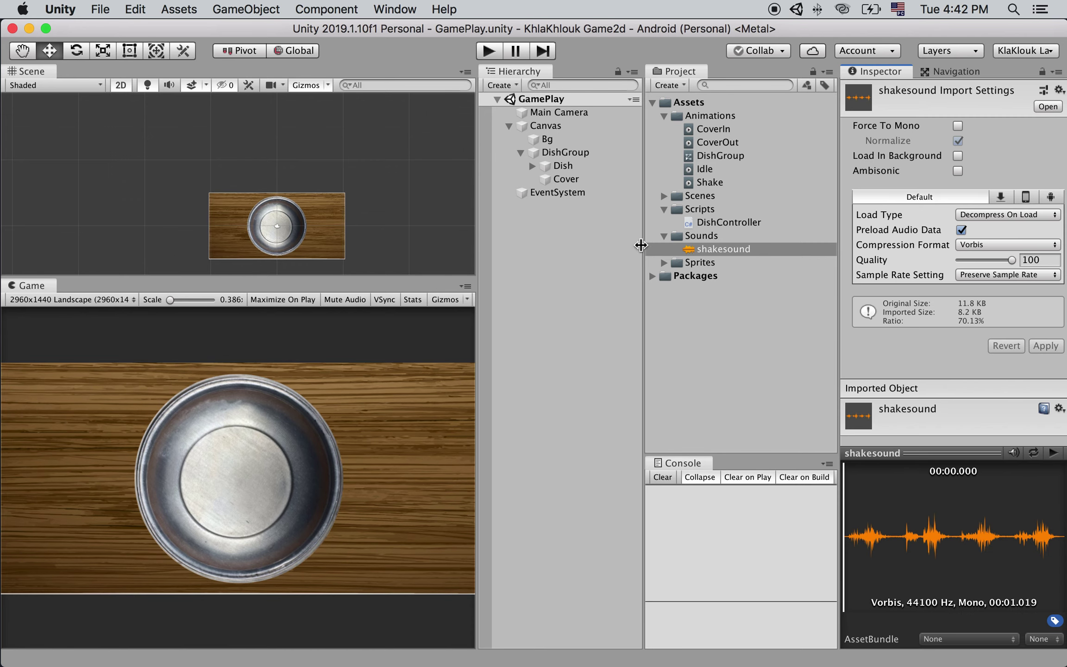
left_click(566, 153)
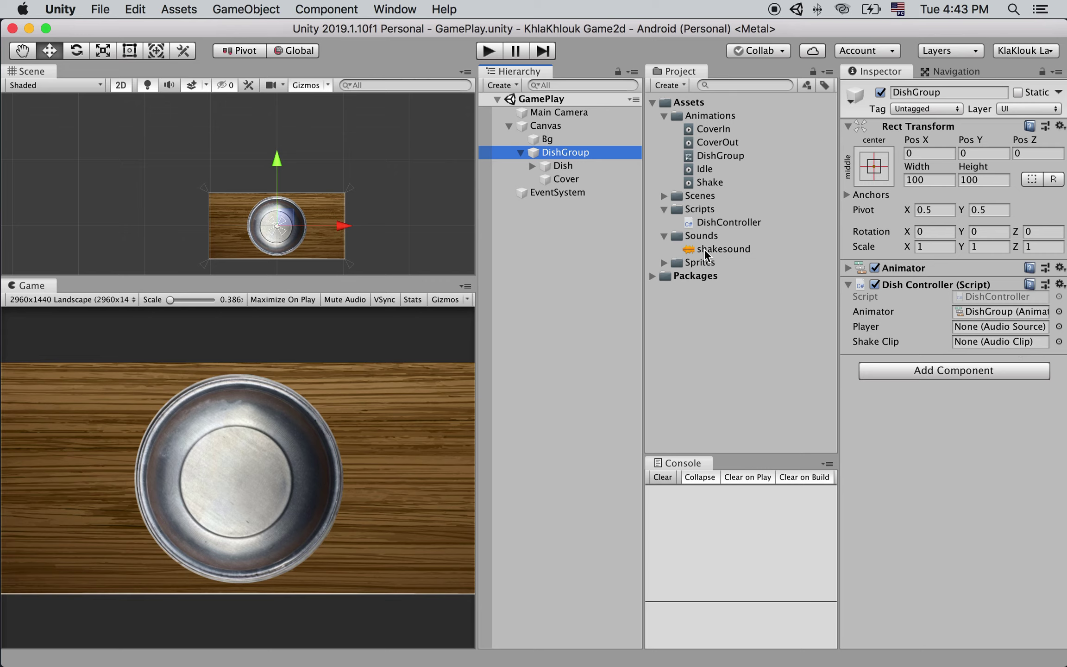
mouse_move(706, 253)
left_mouse_down()
mouse_move(857, 311)
mouse_move(1006, 341)
left_mouse_up()
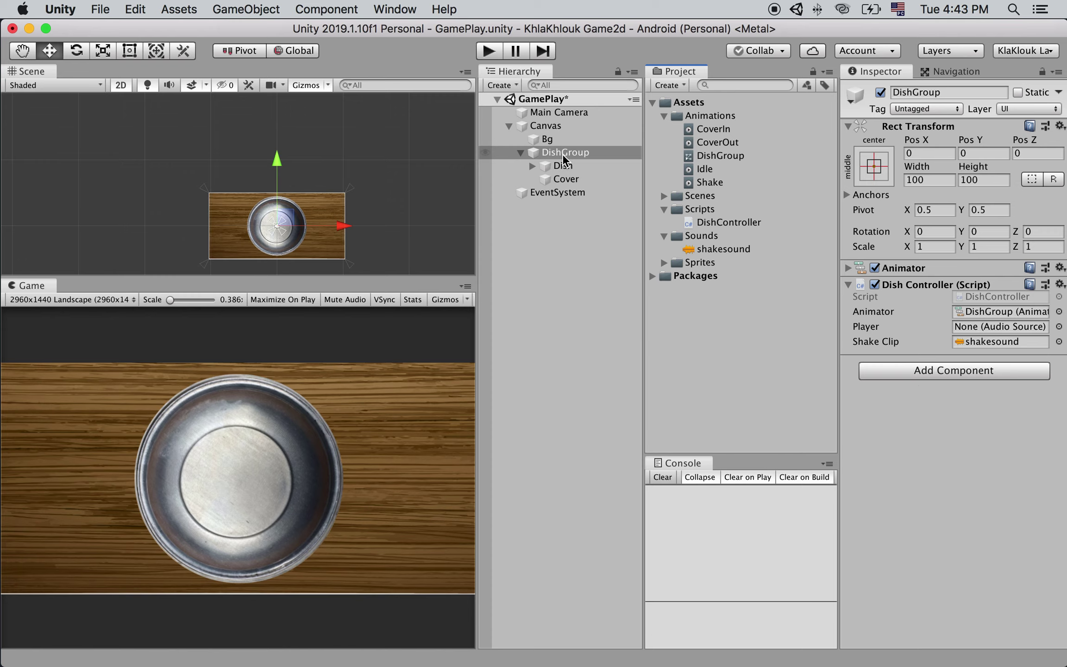
Step: Add an Audio Source to DishGroup, link it as the Dish Controller's Player, and enter Play mode
left_click(939, 370)
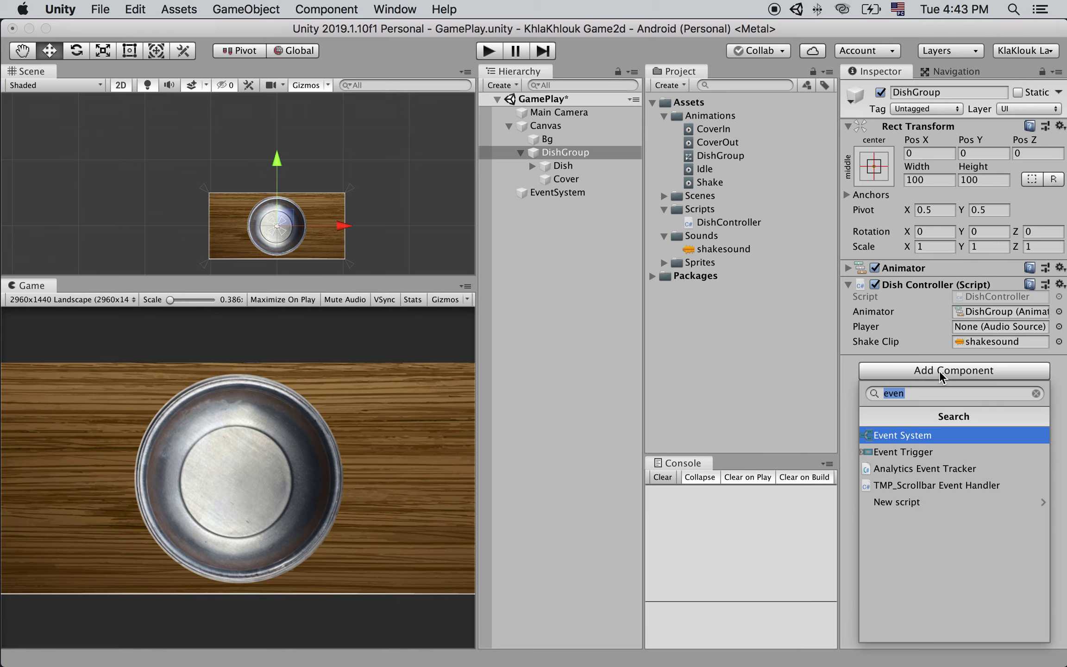
type("sour")
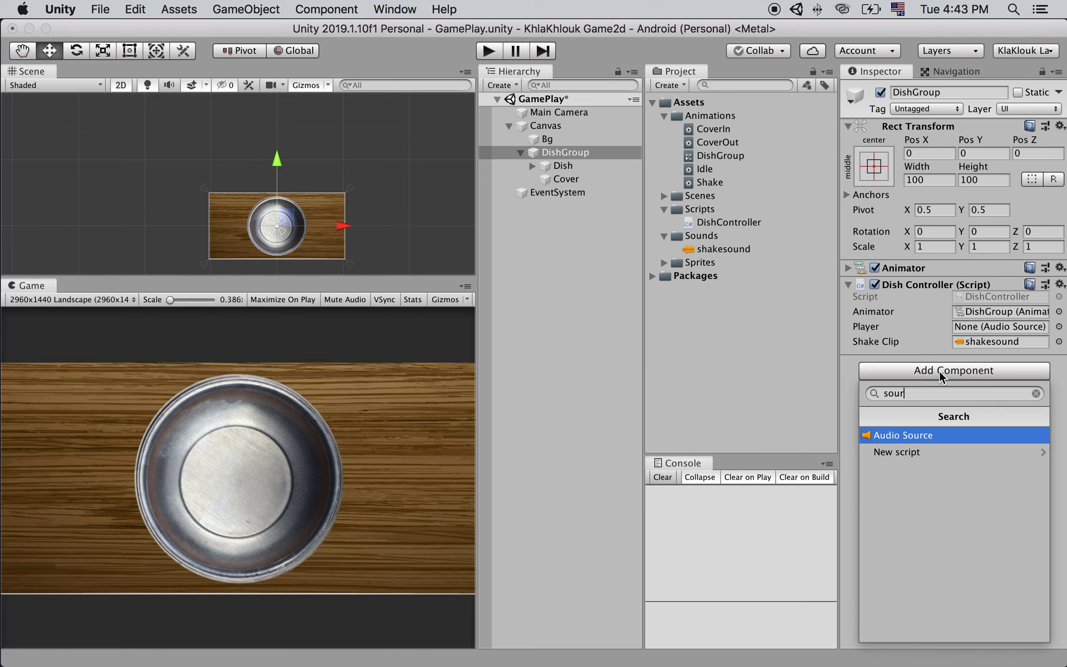
key("Return")
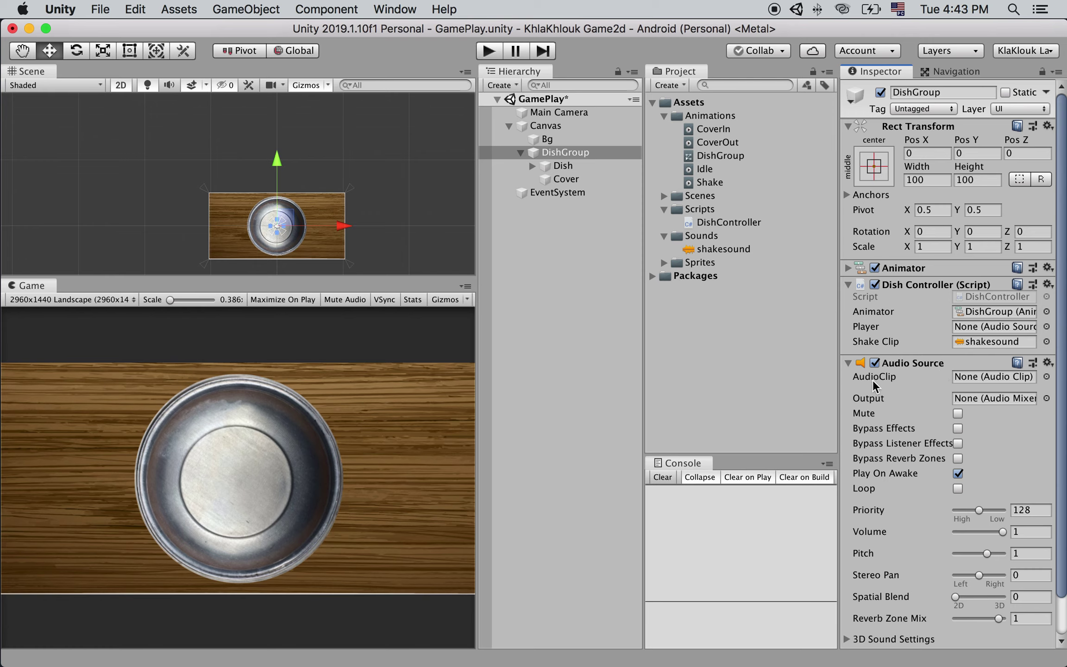
left_click(848, 362)
left_click_drag(906, 363, 988, 326)
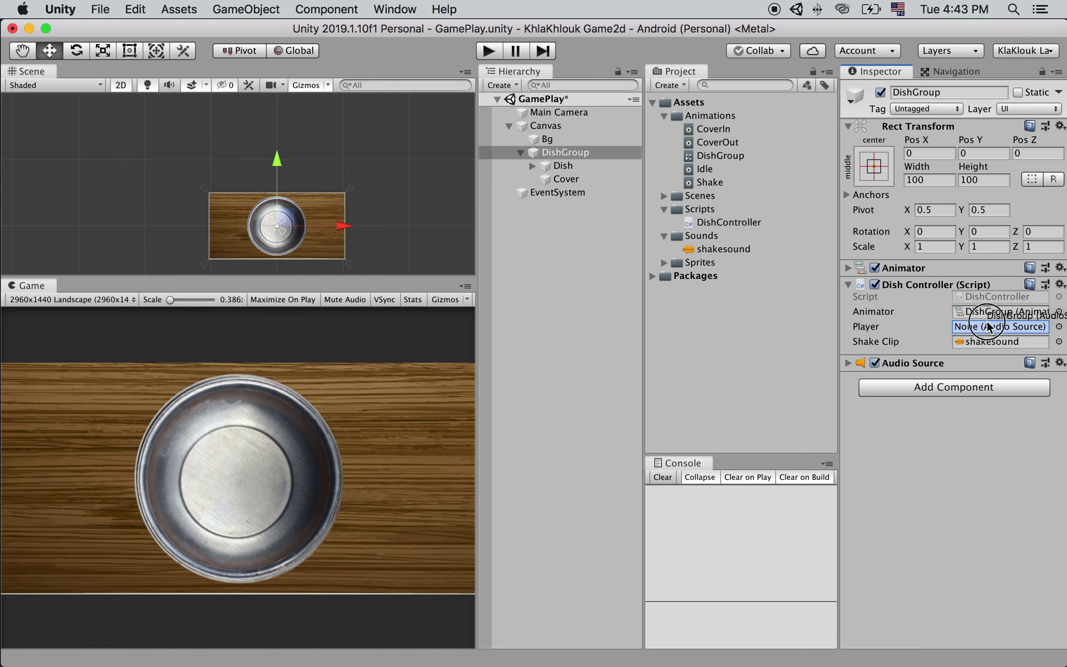
left_click_drag(987, 325, 986, 324)
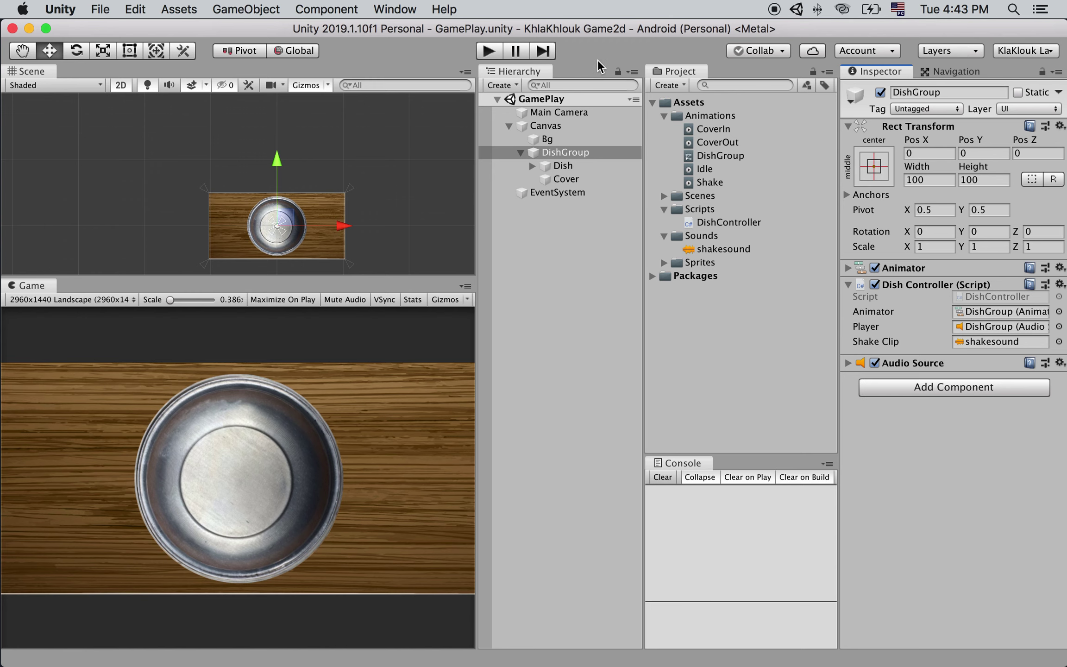
left_click(491, 51)
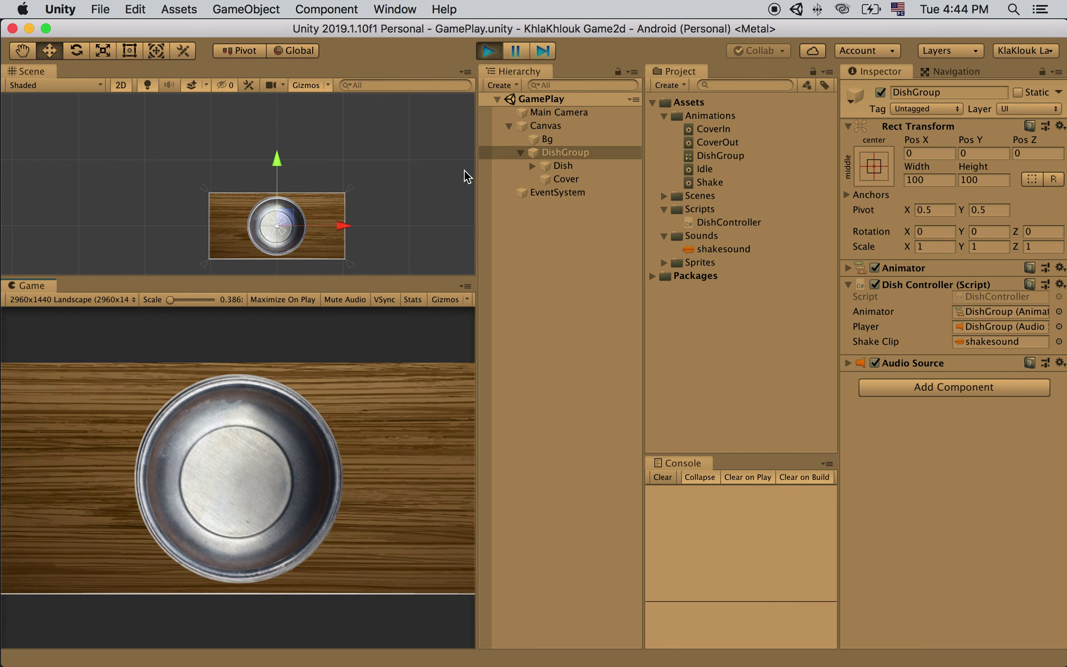
Step: Restart the game and click the dish to close and lift its cover
left_click(489, 50)
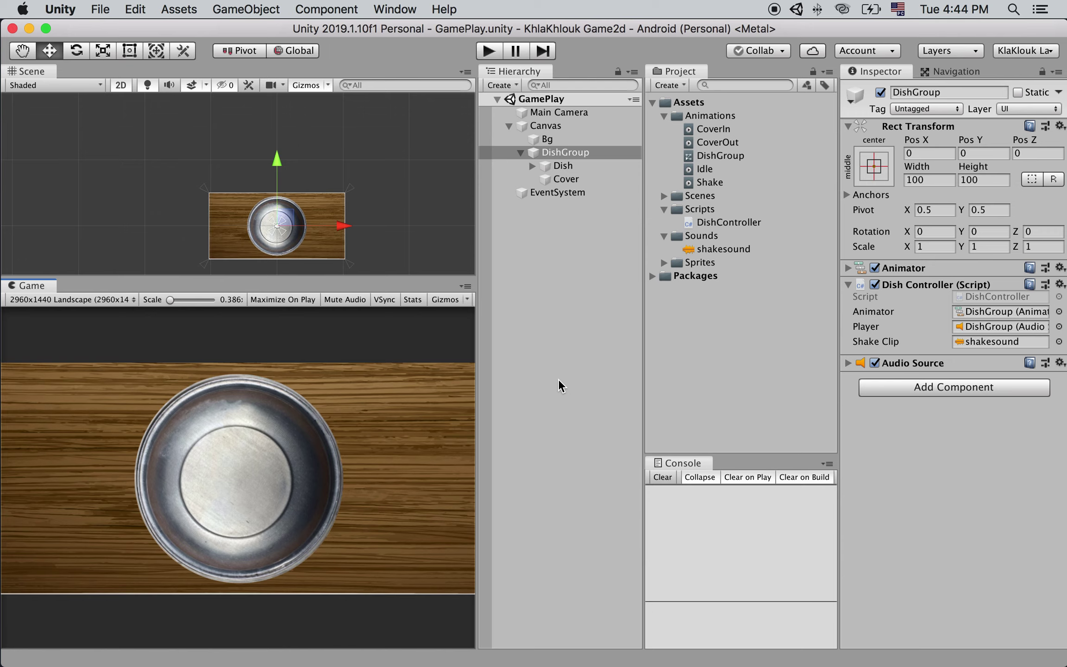
left_click(489, 51)
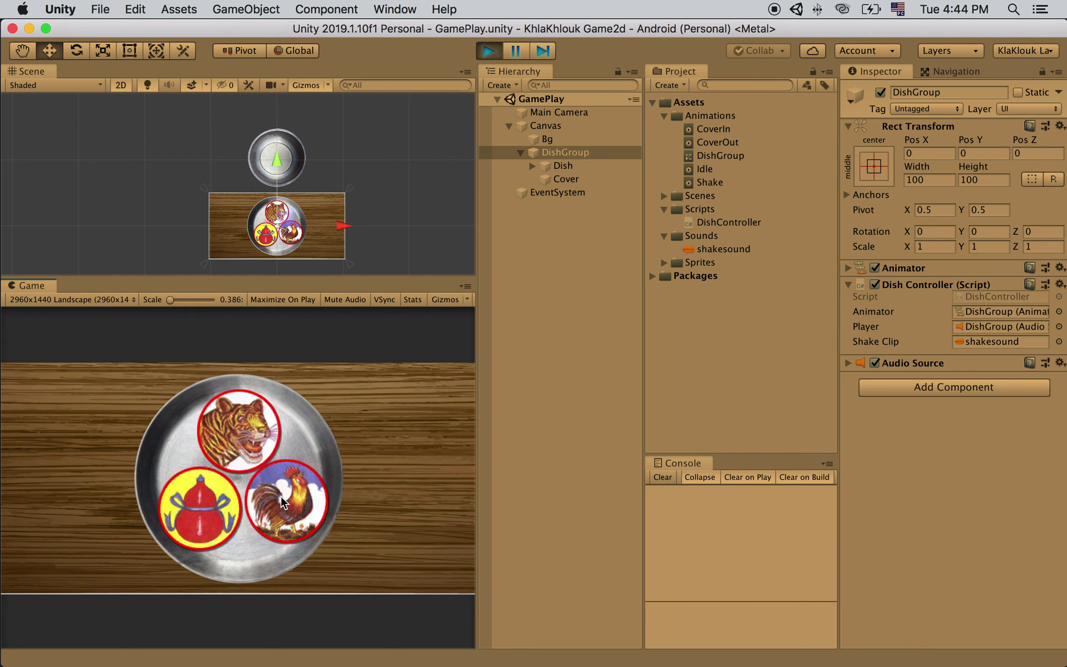
left_click(303, 501)
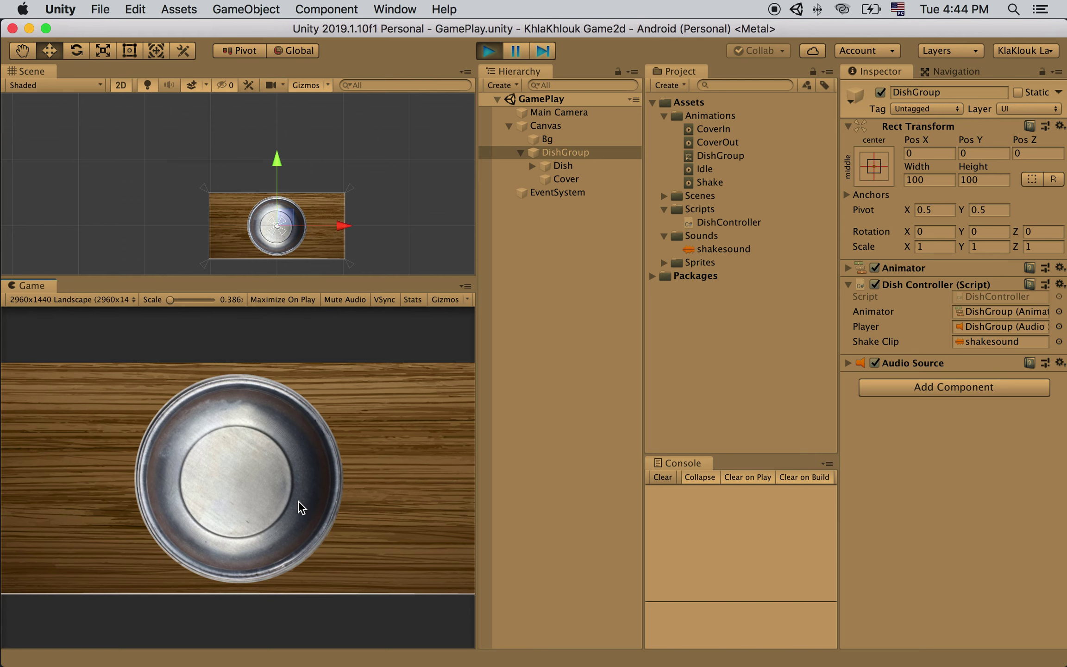
left_click(294, 497)
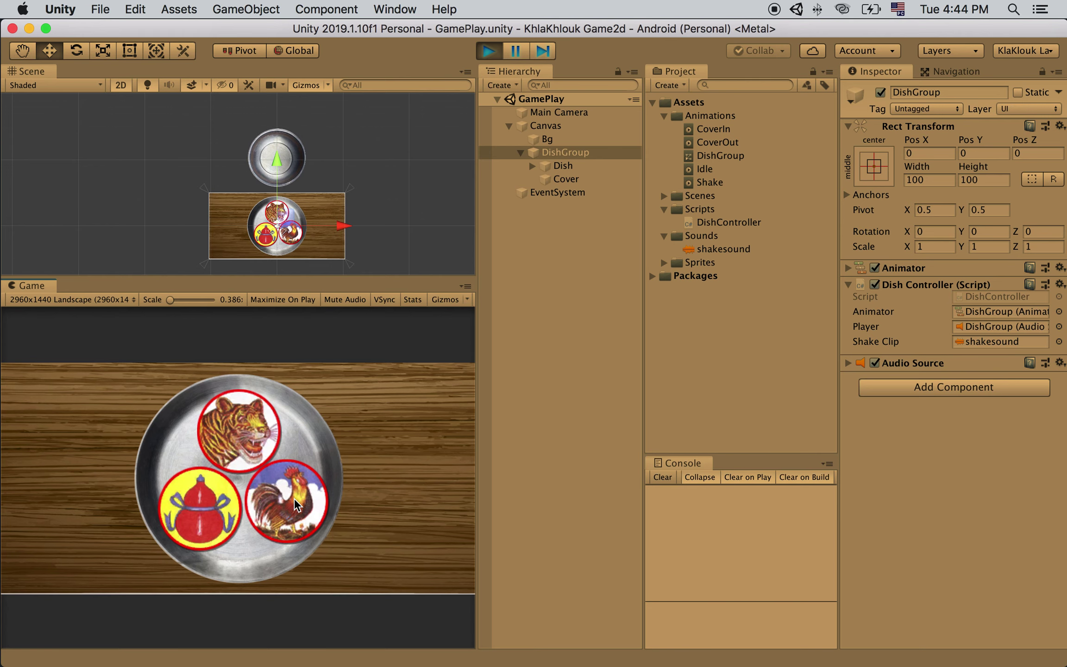
Step: Expand Dish in the Hierarchy to inspect Item1 through Item3, then stop playing
left_click(532, 166)
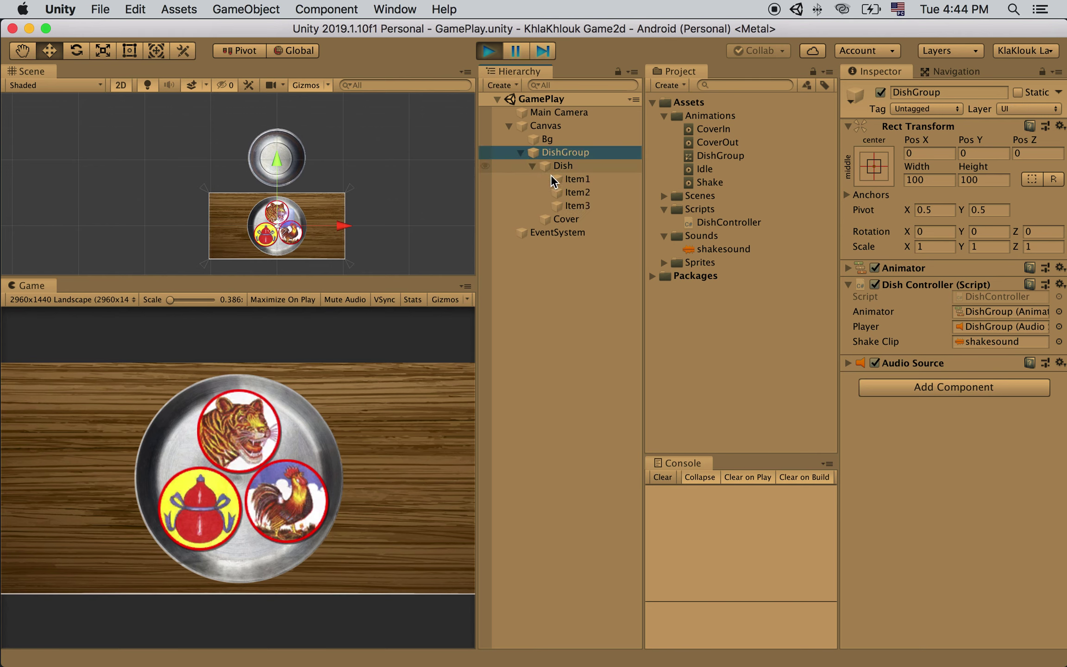
left_click(579, 183)
key("Down")
key("Down")
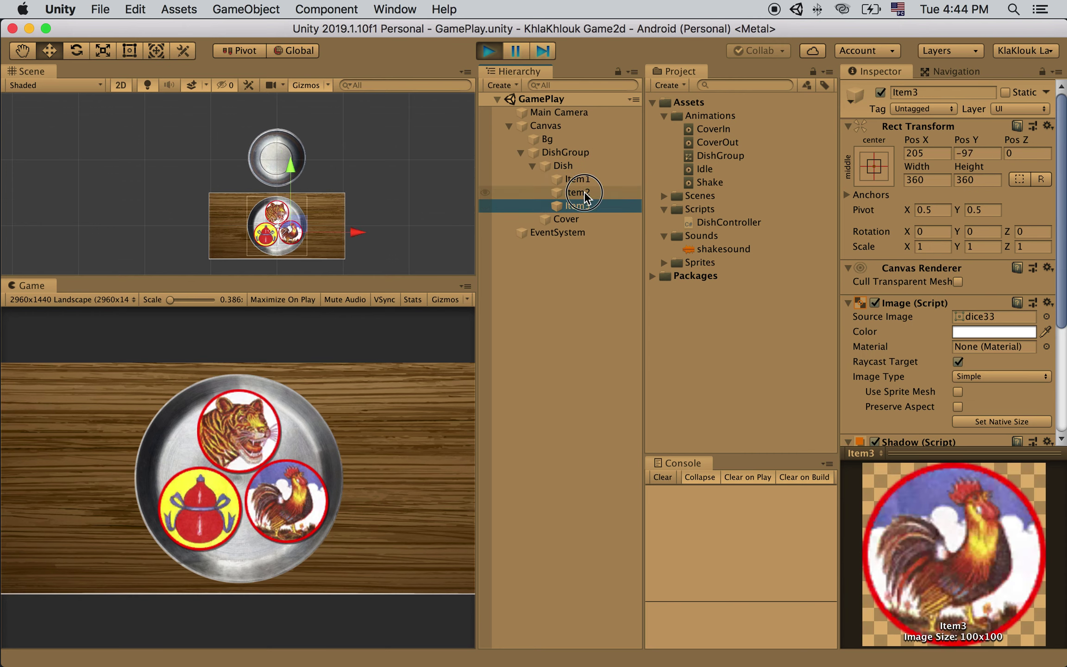
key("Up")
key("Up")
left_click(582, 194)
left_click(582, 206)
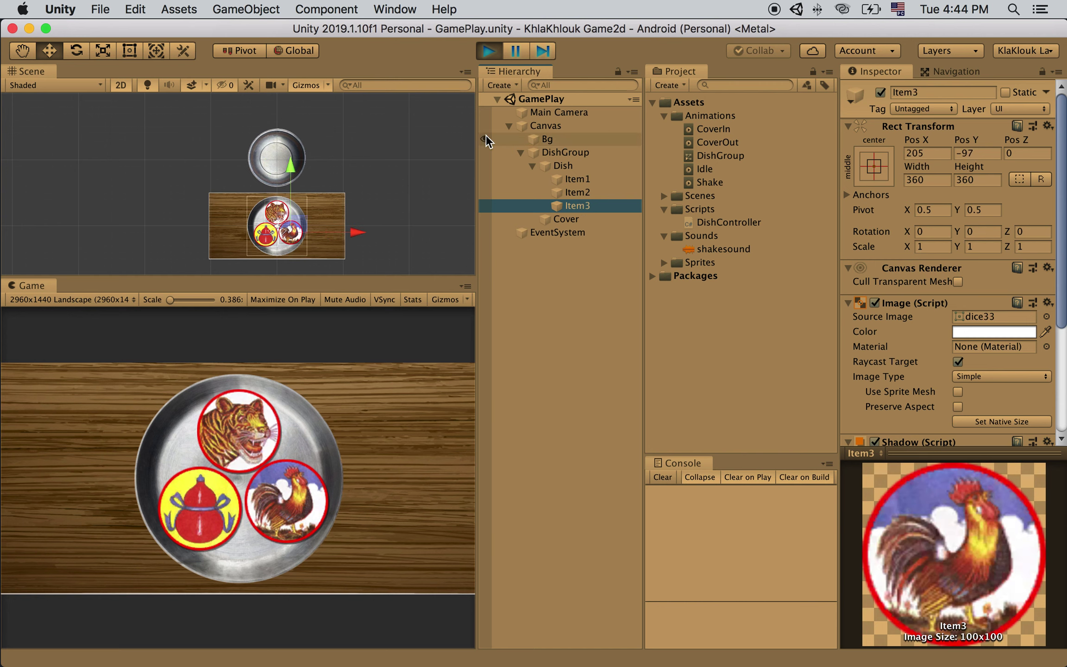
left_click(489, 56)
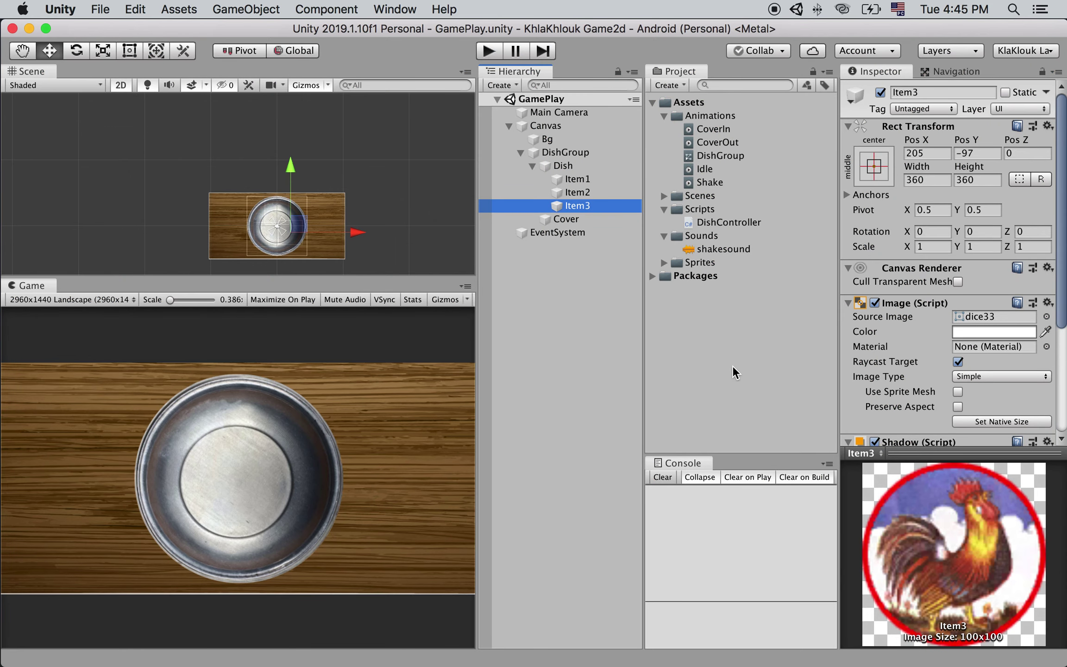
Step: Below the shakeClip field in DishController.cs, add a [SerializeField] Image field line
key("super+Tab")
key("Up")
key("Up")
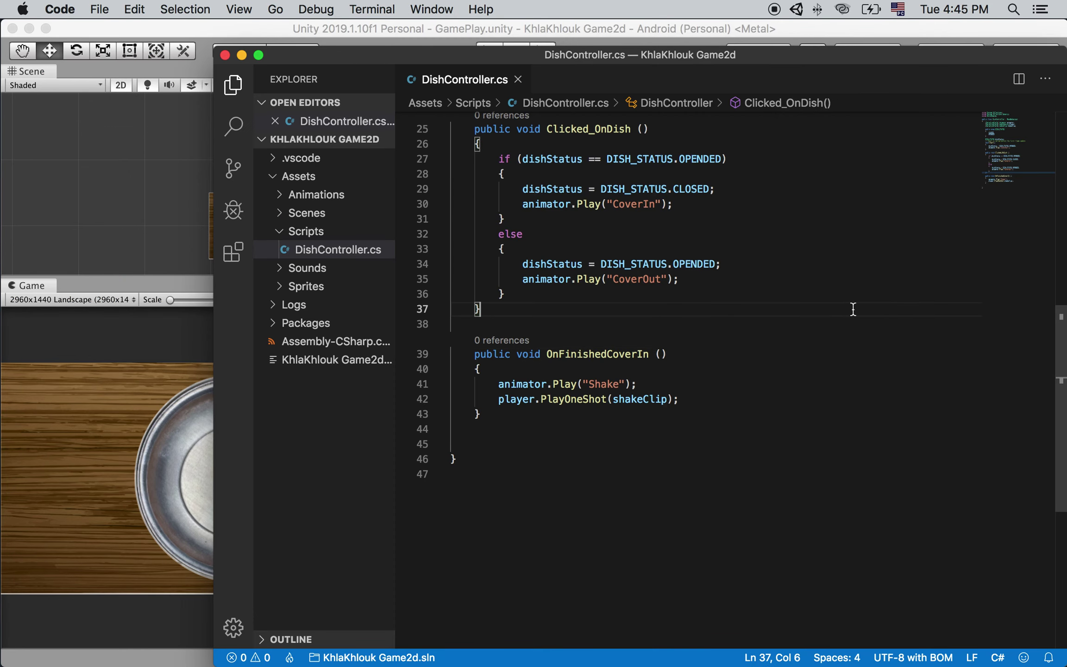
scroll(853, 309, "up", 3)
scroll(853, 309, "up", 5)
left_click(748, 300)
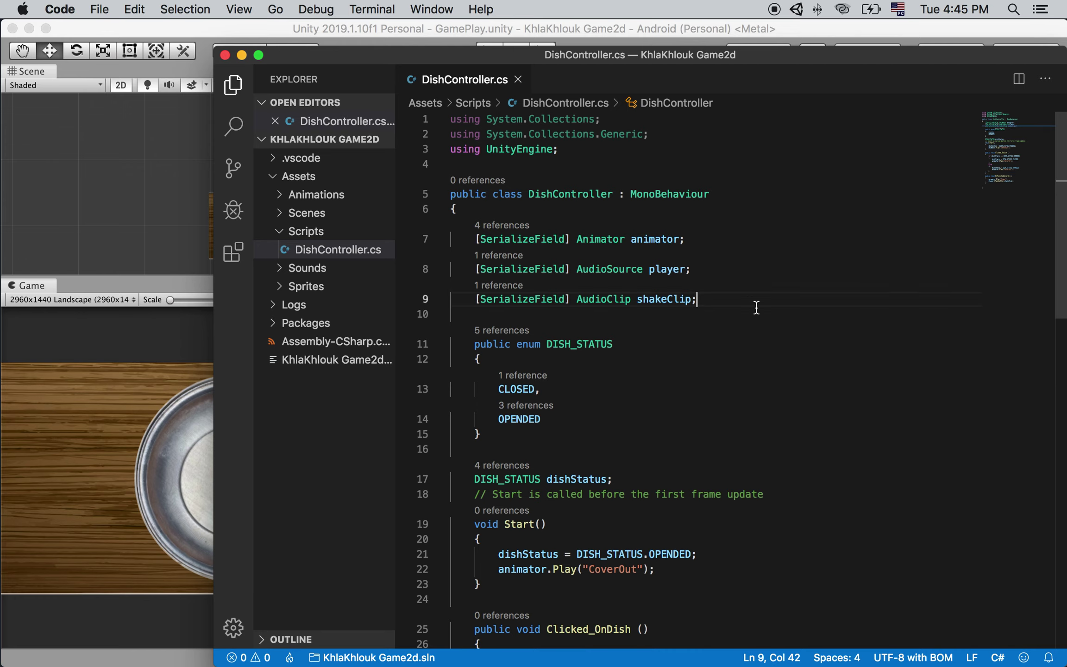
key("Return")
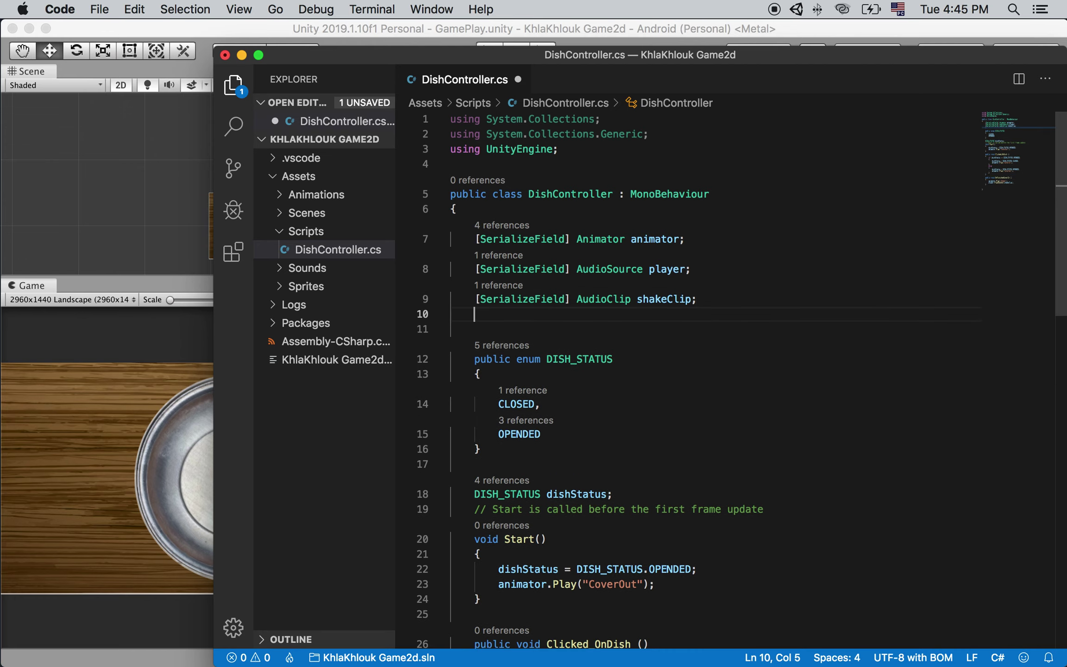
key("Return")
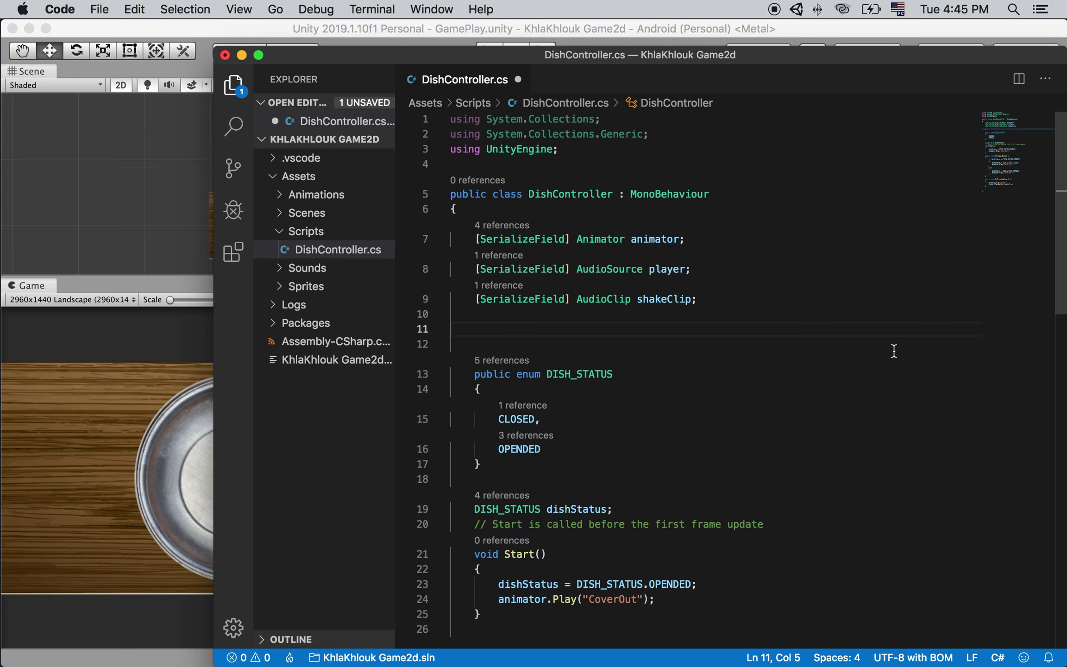
type("[s")
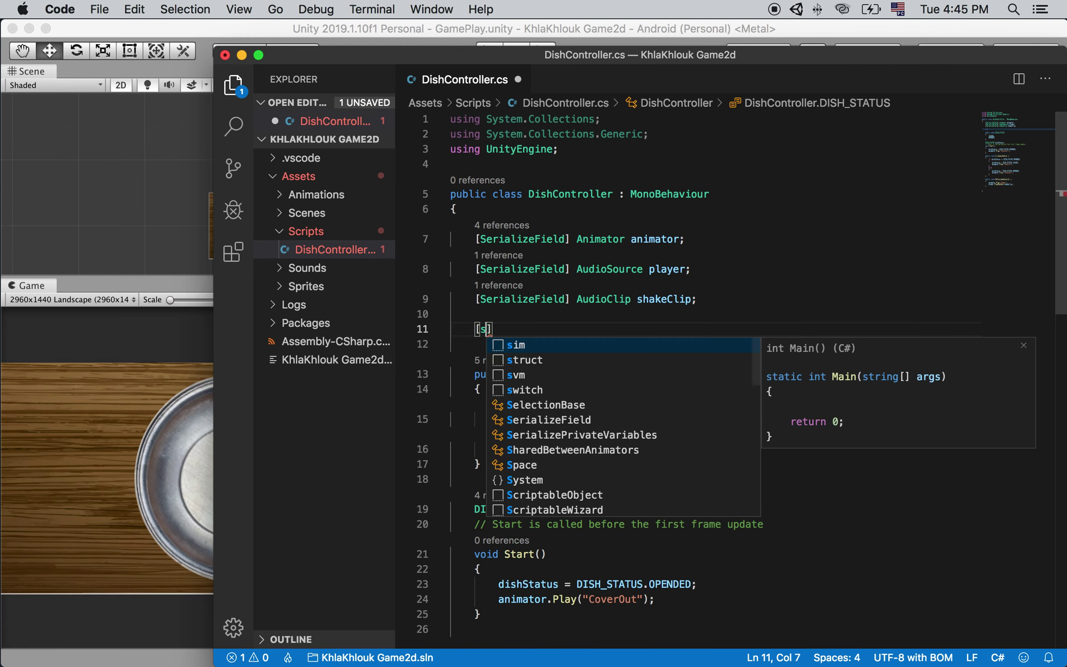
type("er")
key("Return")
type("] ")
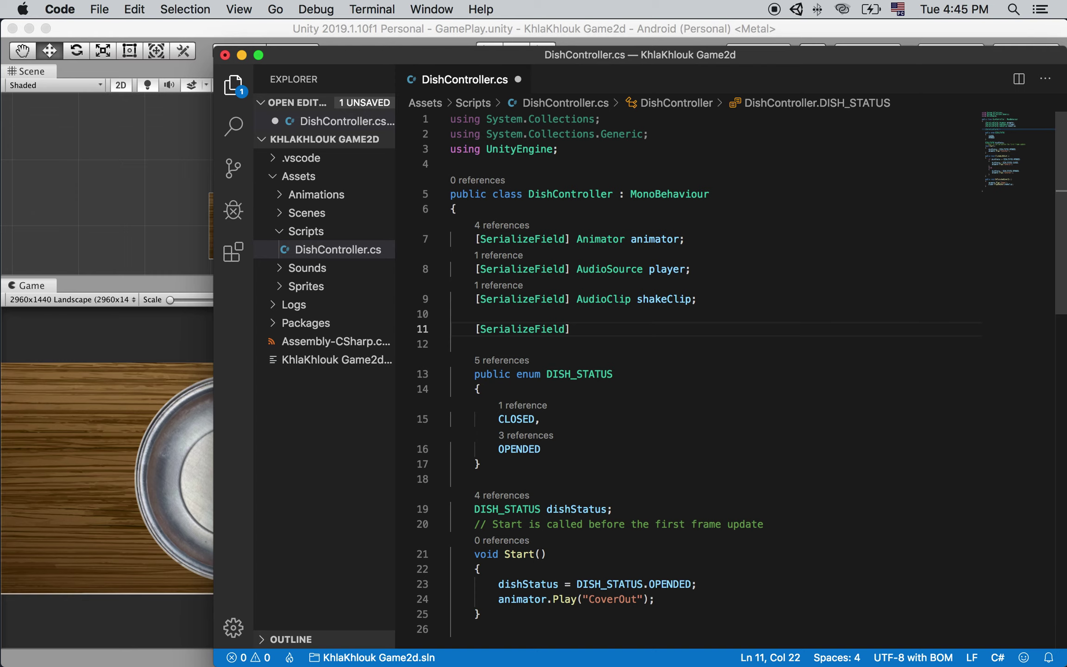
type("Im")
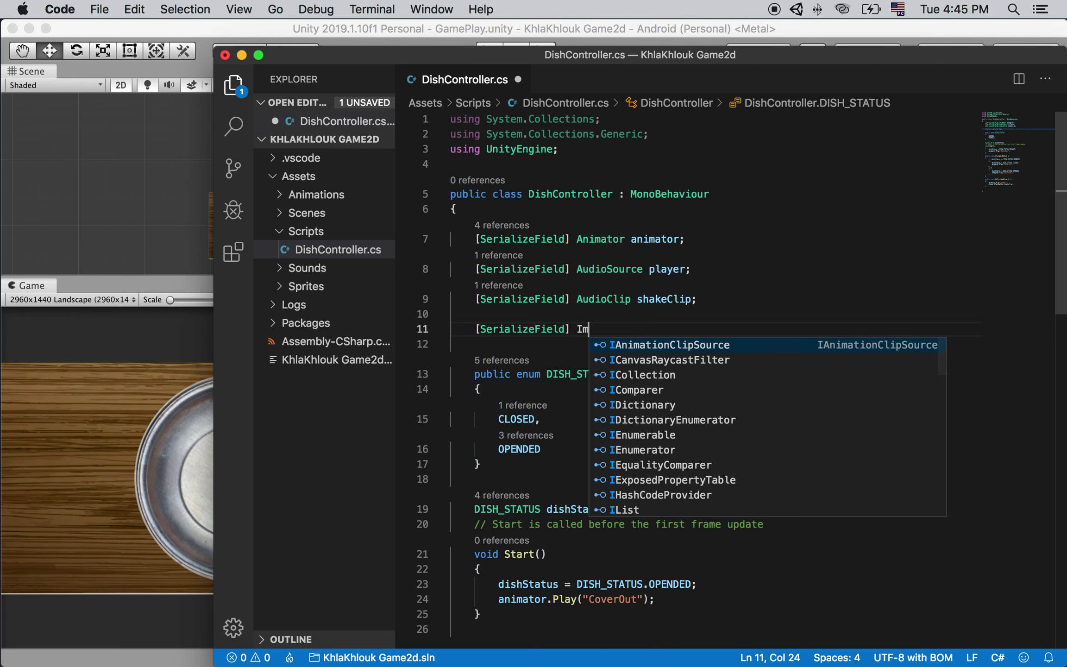
type("age")
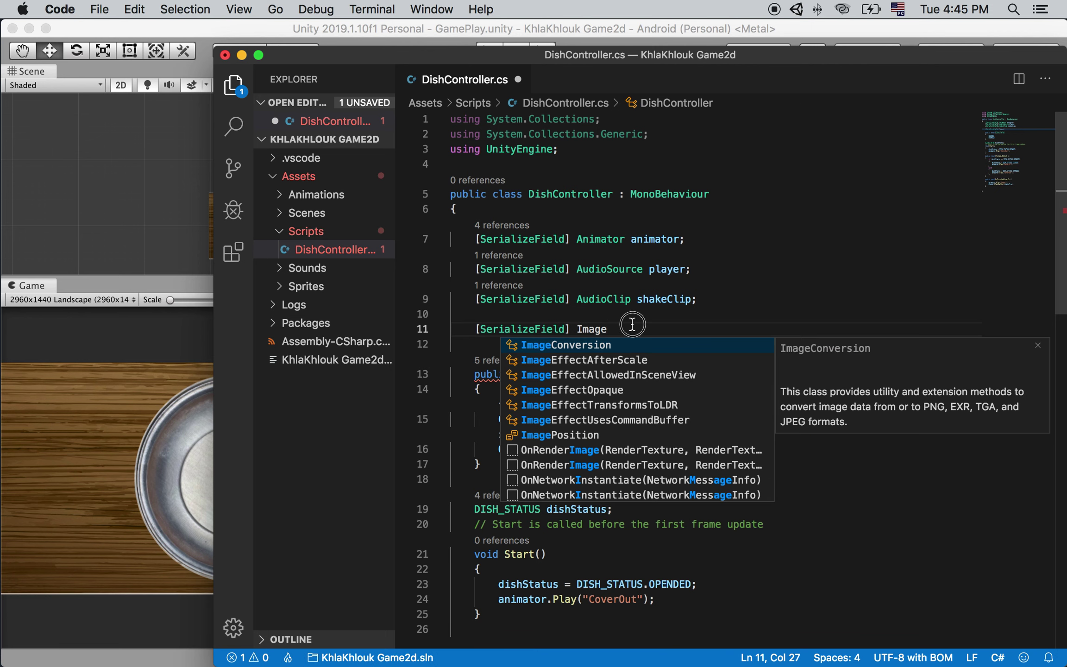
Step: Insert a blank line below the using UnityEngine; directive
double_click(595, 329)
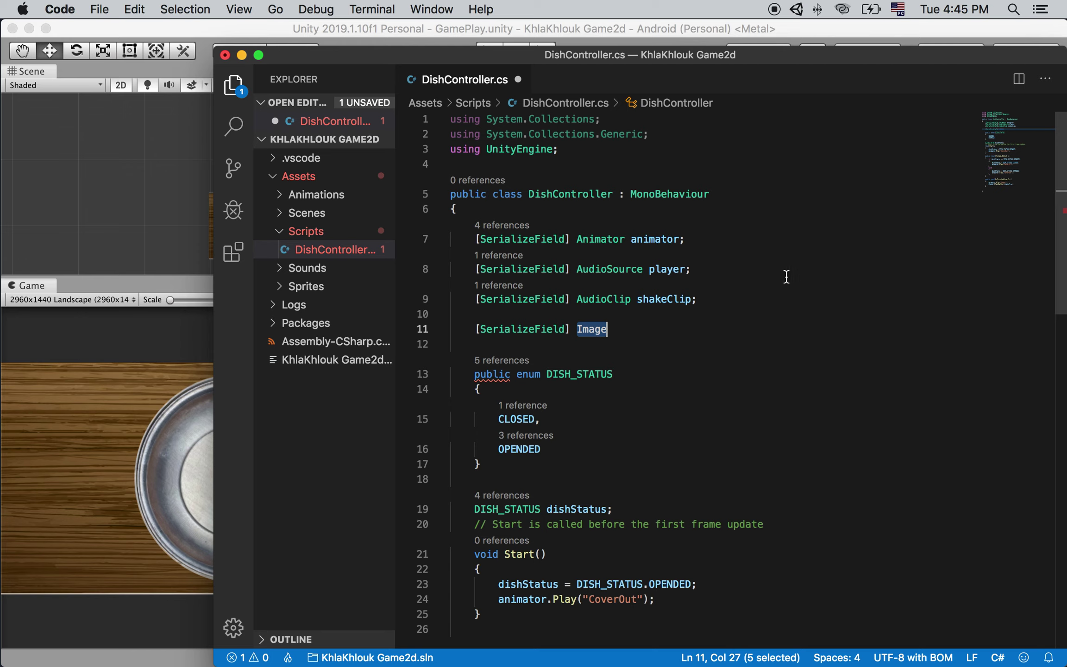
left_click(583, 149)
key("Return")
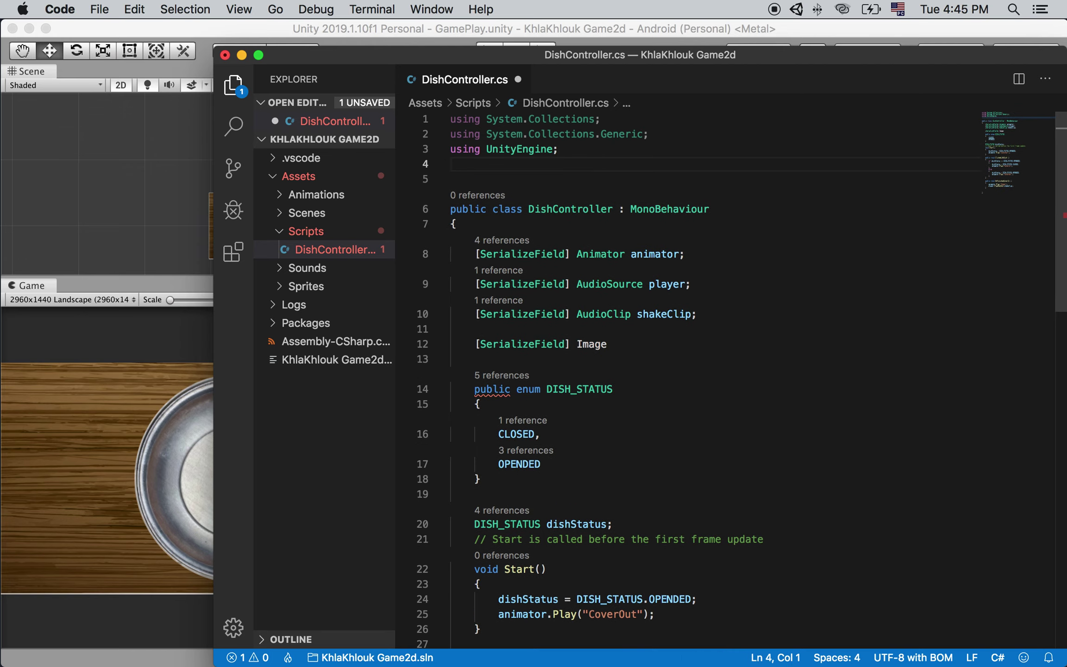
Step: Add the directive using UnityEngine.UI; on line 4
type("using ")
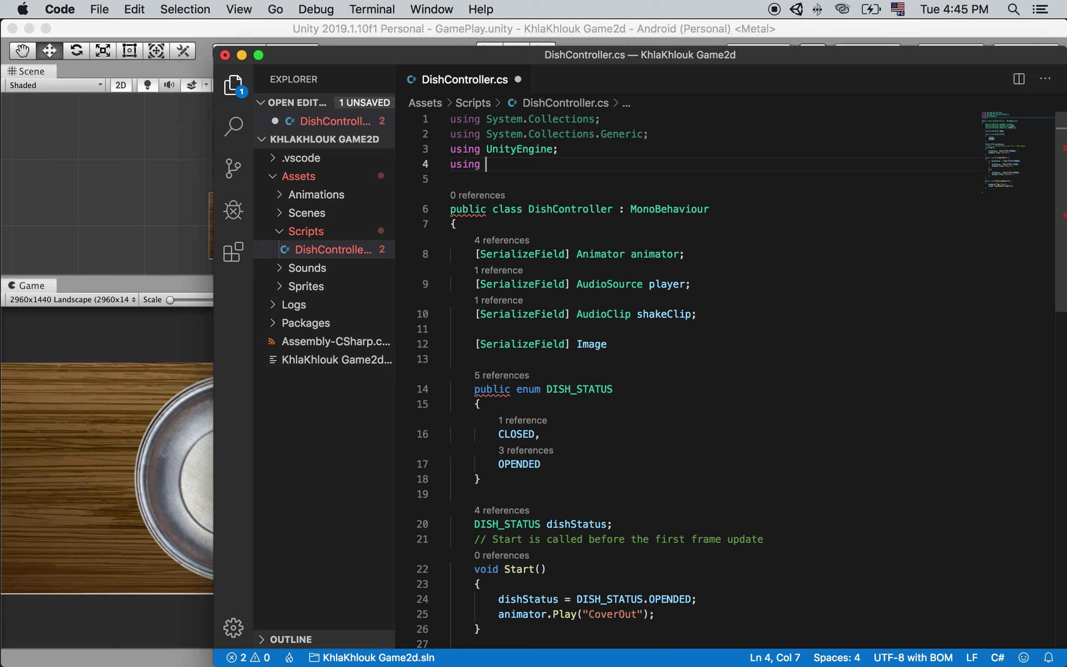
type("Uni")
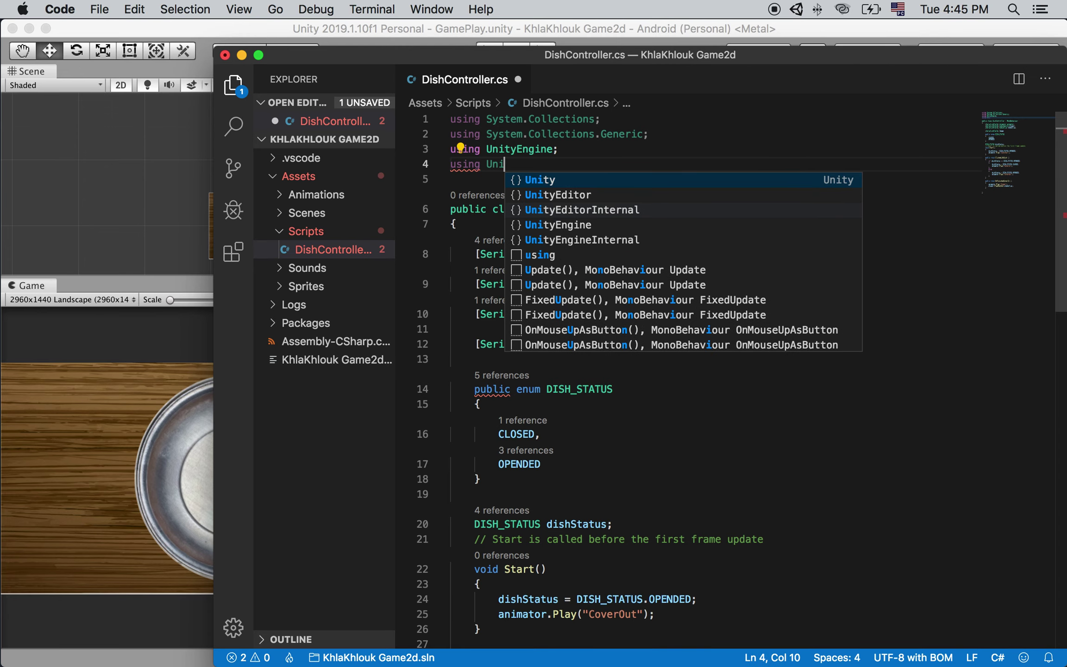
key("Down")
key("Down")
key("Down")
key("Return")
type(".ui")
key("Return")
type(";")
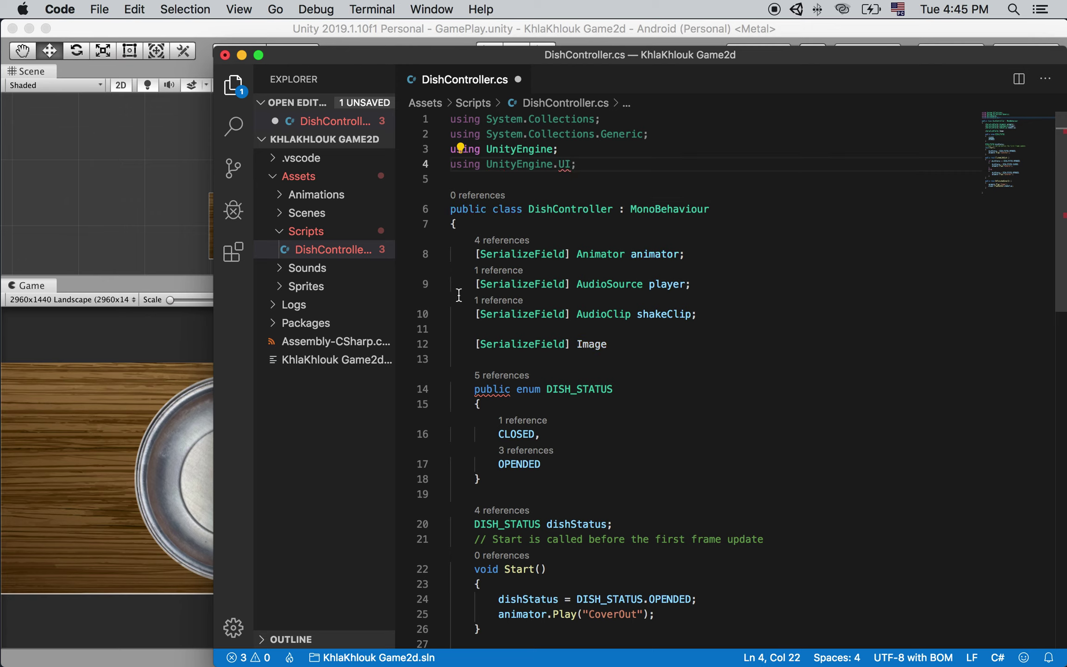
double_click(591, 344)
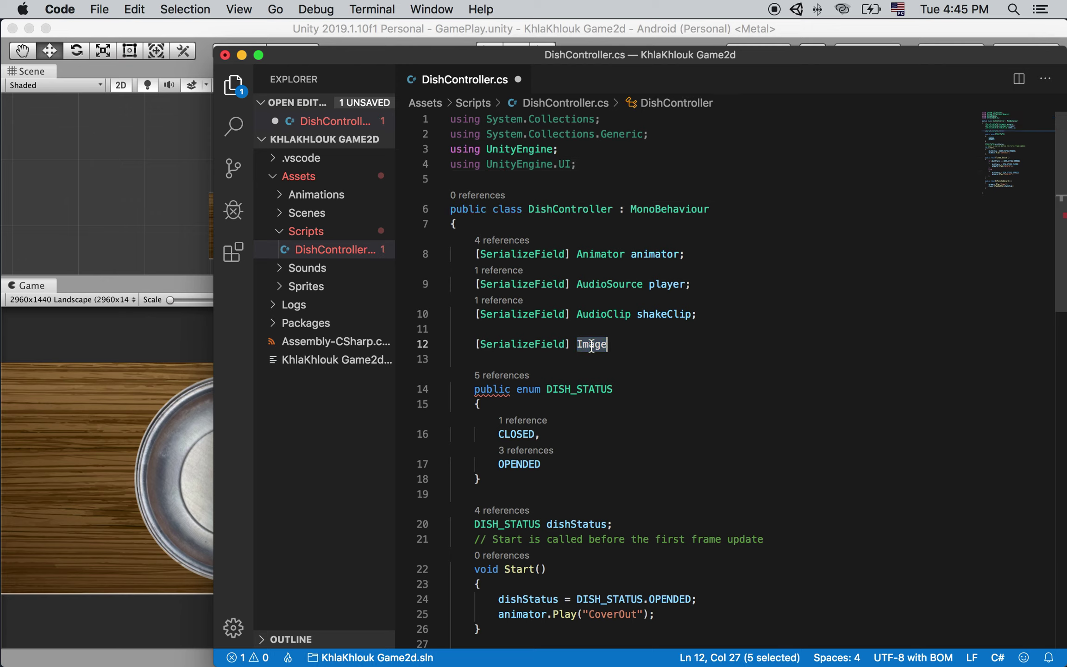
left_click(496, 163)
double_click(497, 163)
left_click(571, 164)
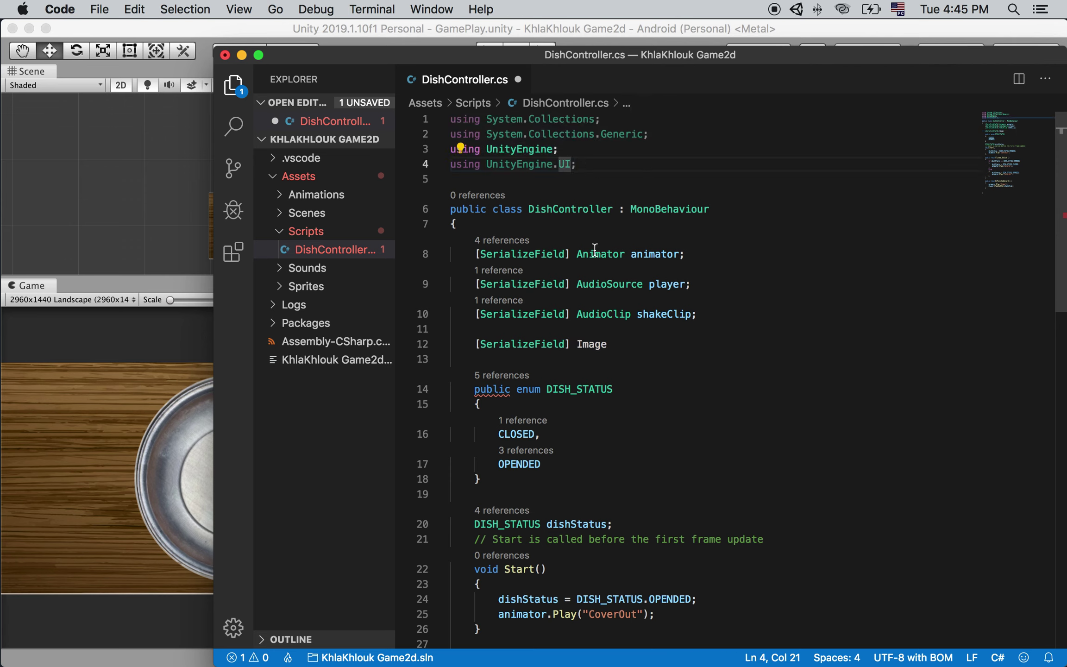
double_click(591, 343)
left_click_drag(576, 164, 492, 165)
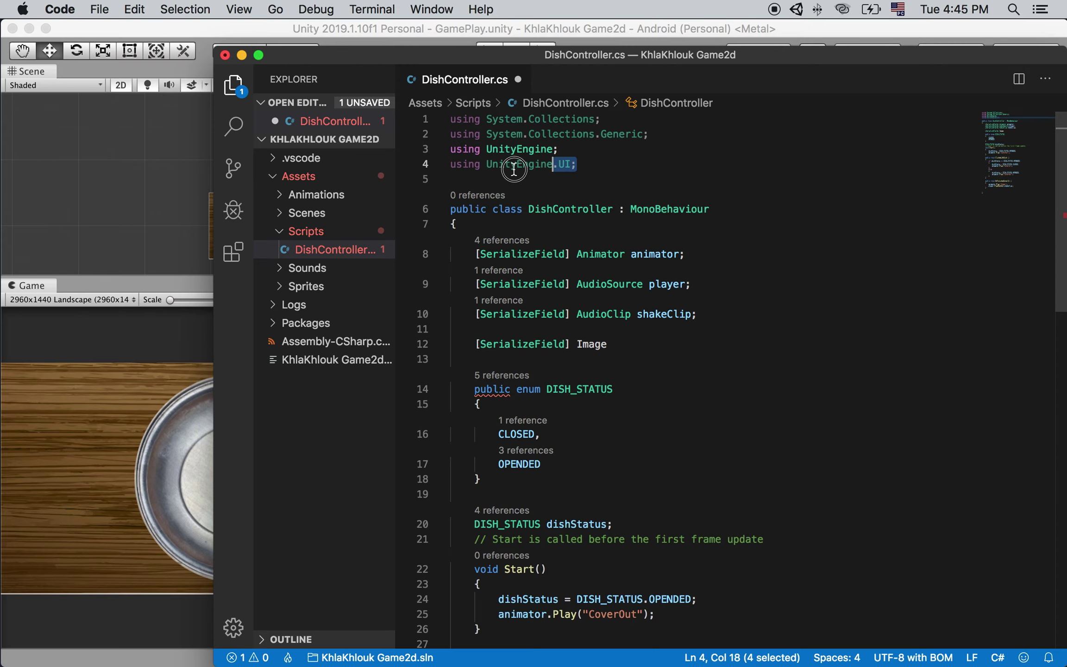
Step: Change the serialized field type on line 12 to Image[]
left_click(677, 347)
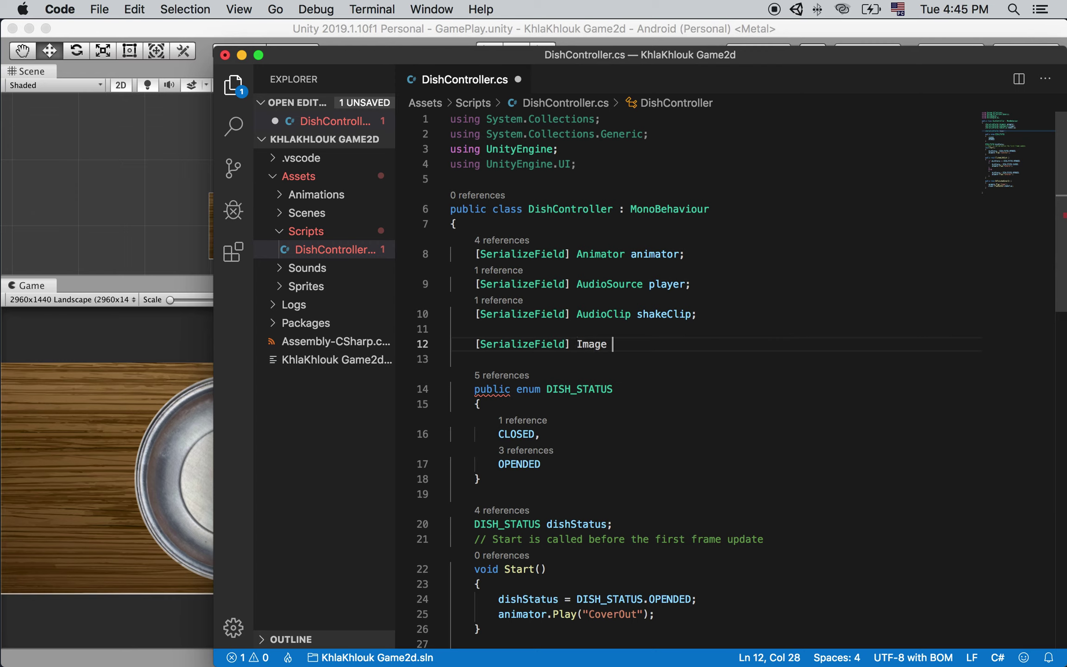
key("BackSpace")
type("[")
key("shift+Left")
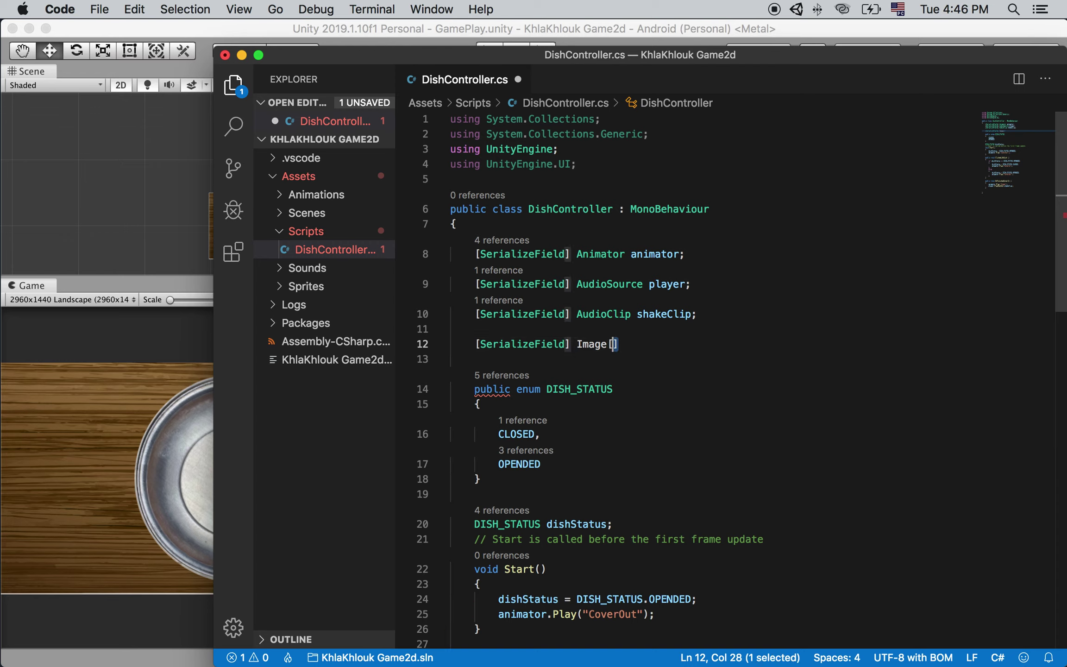
key("shift+Left")
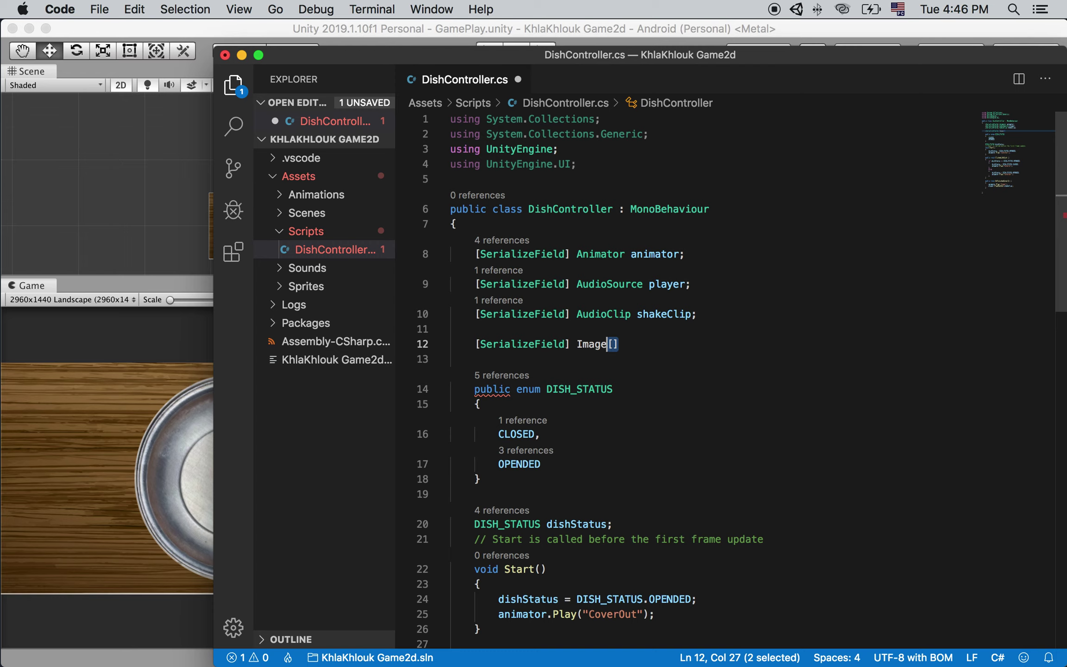
key("Right")
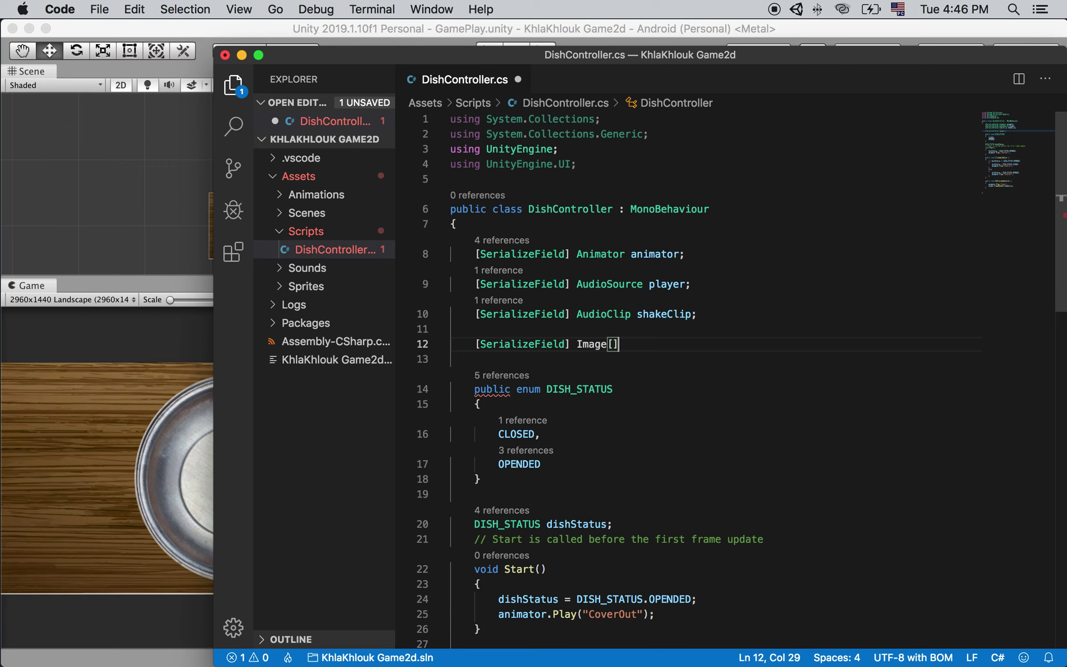
Step: Name the array field items and start a new line below it
left_click(452, 359)
key("Up")
key("End")
type("it")
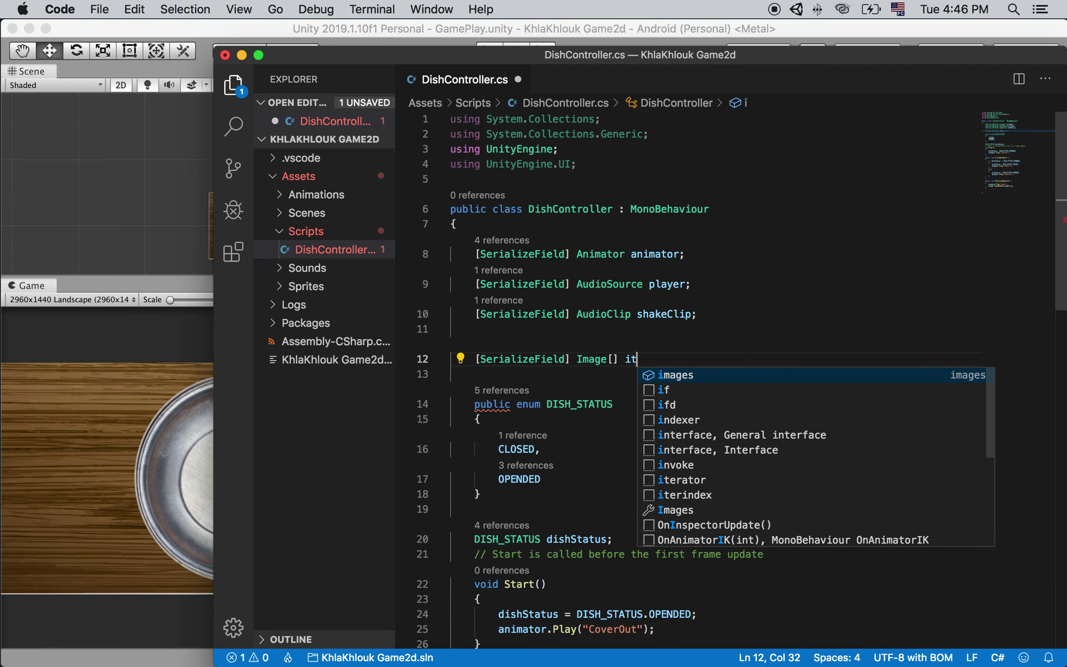
type("ems;")
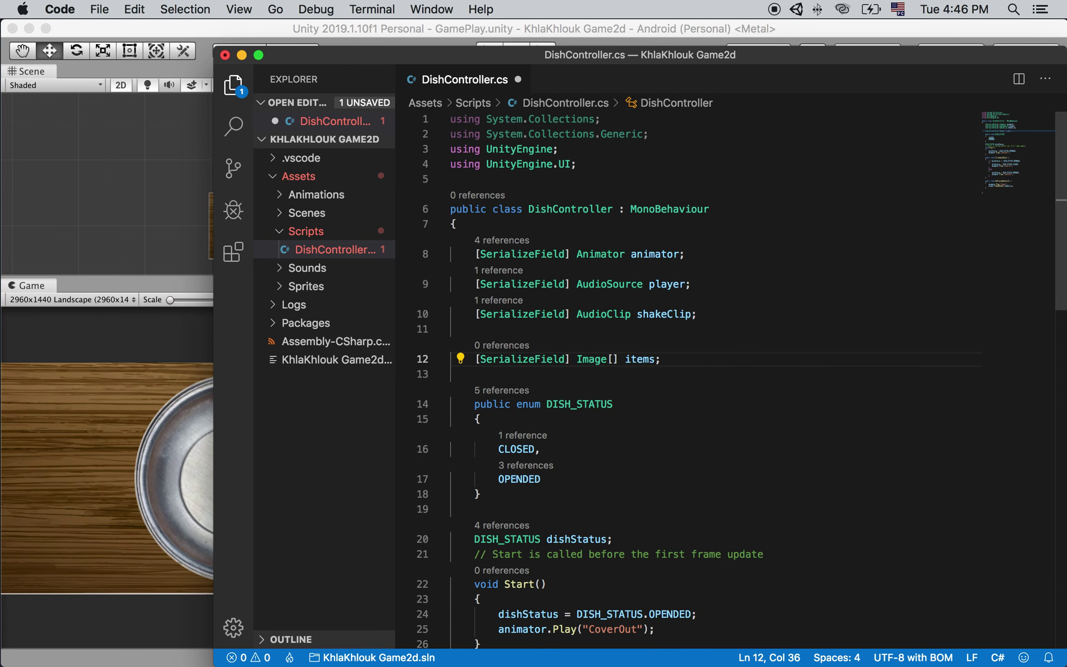
key("Left")
key("shift+Left")
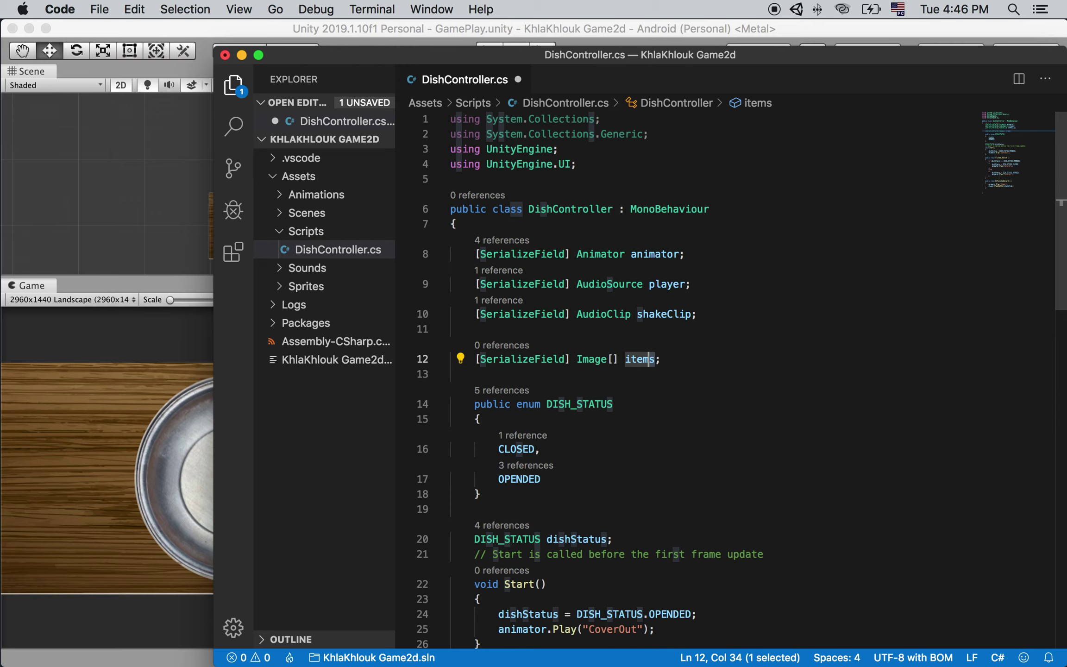
key("Right")
key("Right")
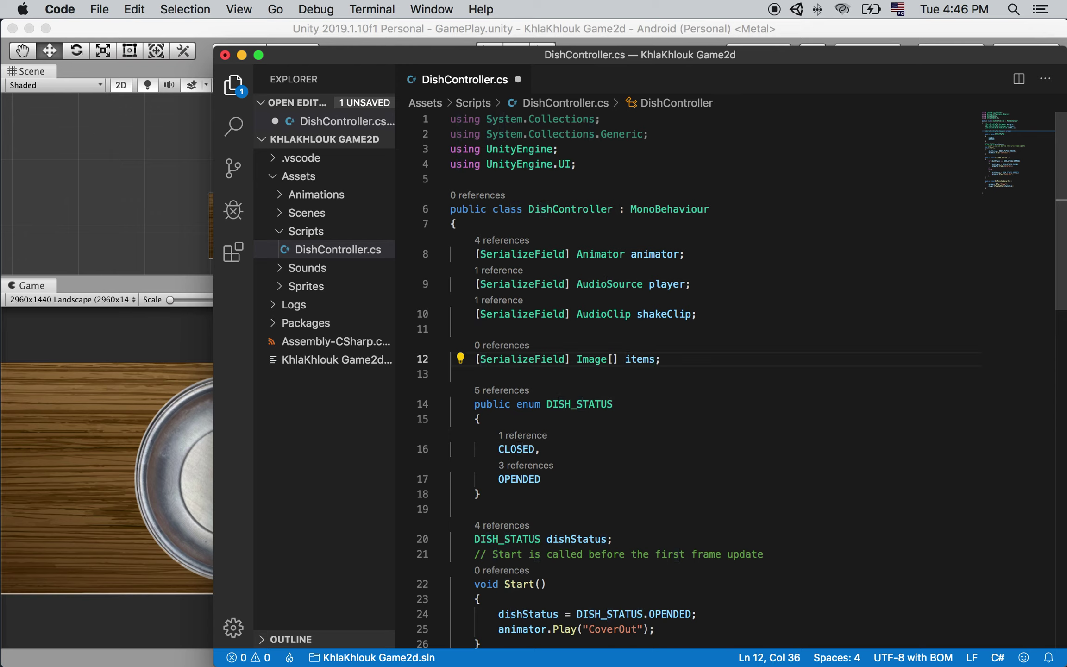
key("Return")
type("[")
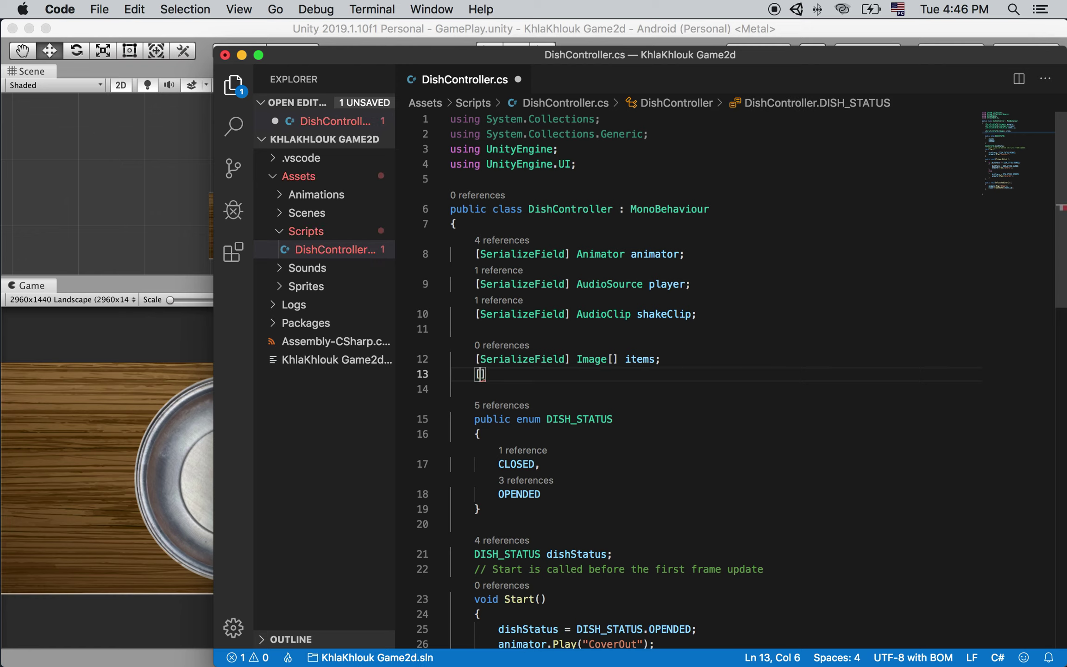
left_click(658, 359)
left_click_drag(674, 358, 483, 361)
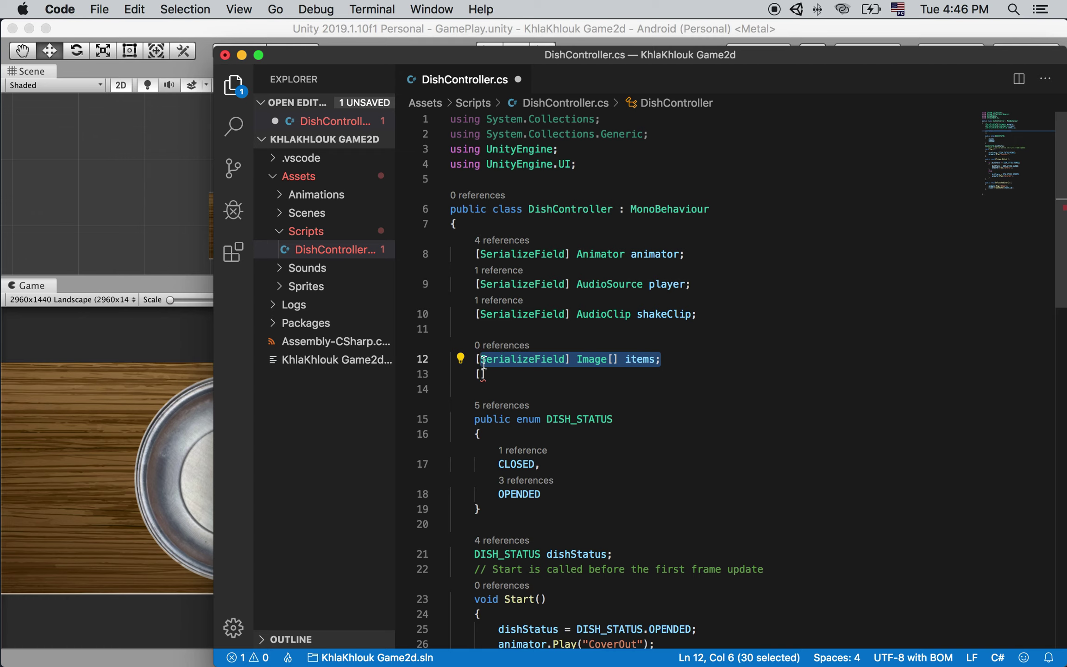
left_click(681, 359)
left_click(479, 373)
type("Ser")
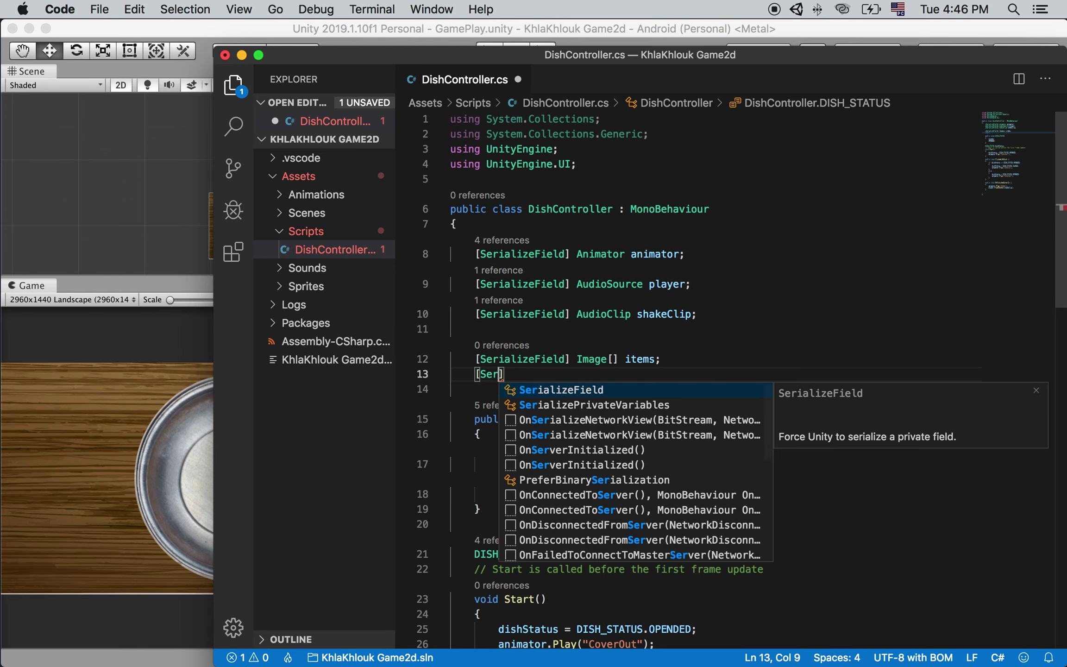
key("Return")
key("Right")
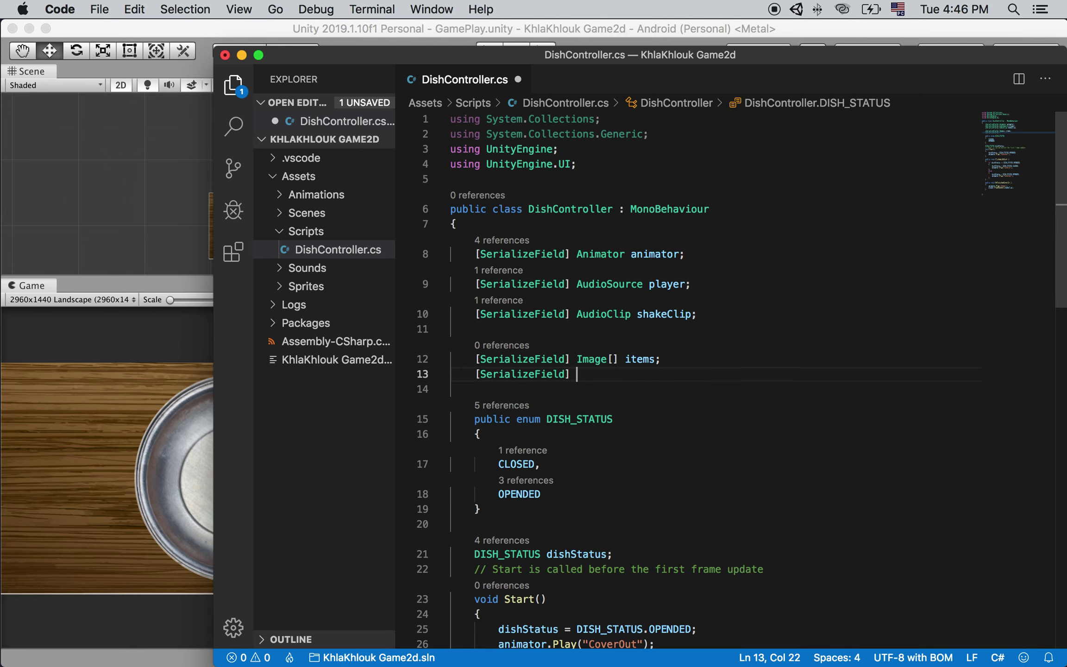
type("S")
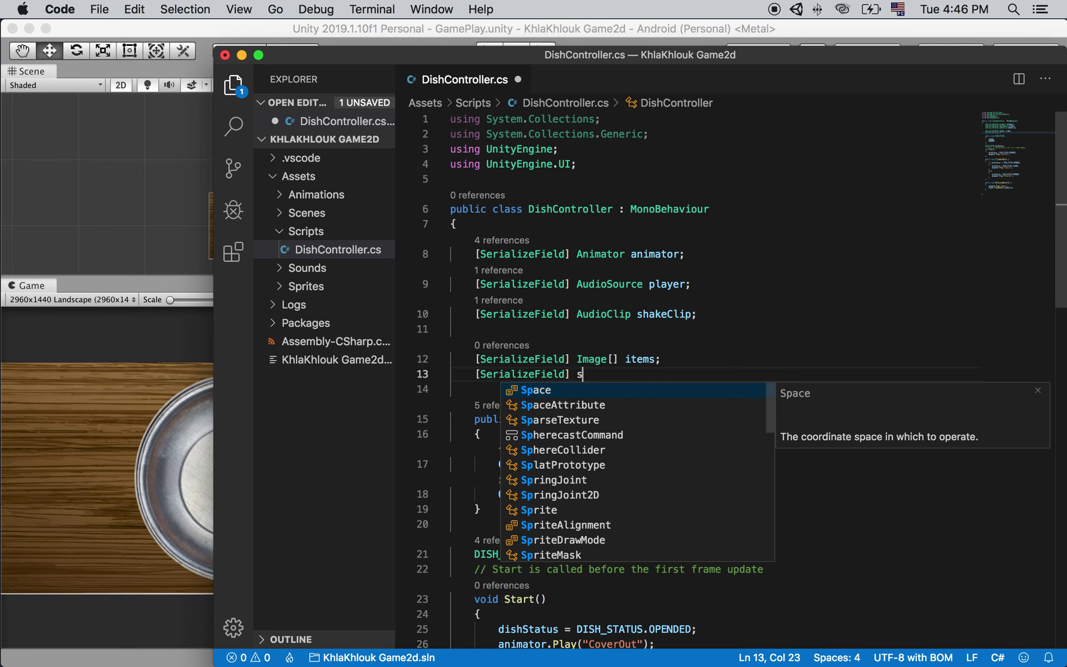
key("Escape")
type("prit")
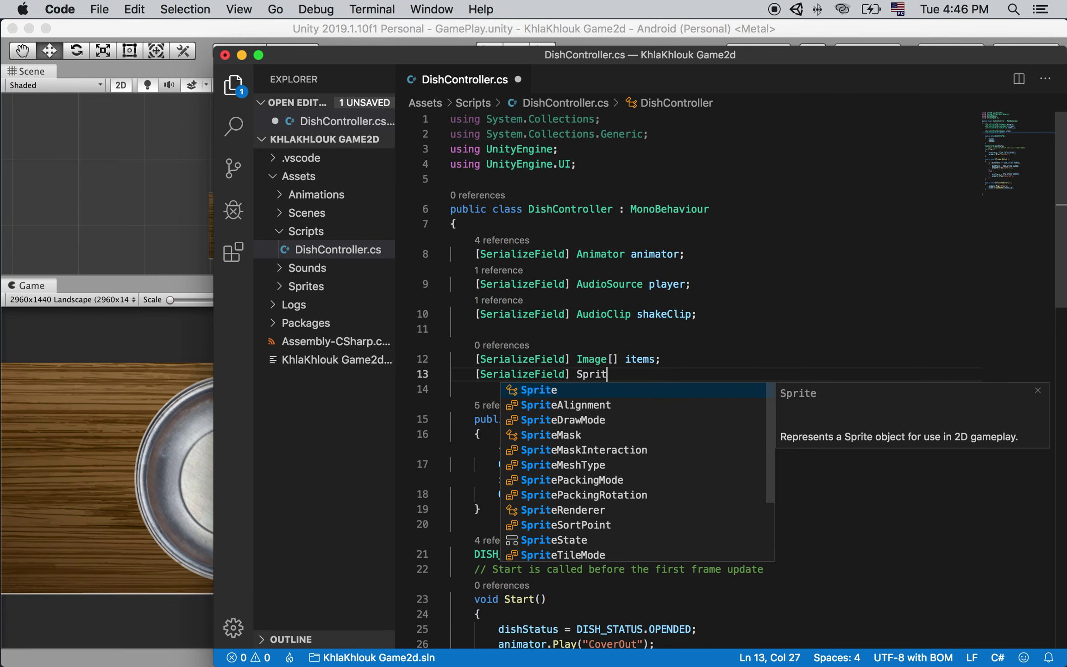
type("e[")
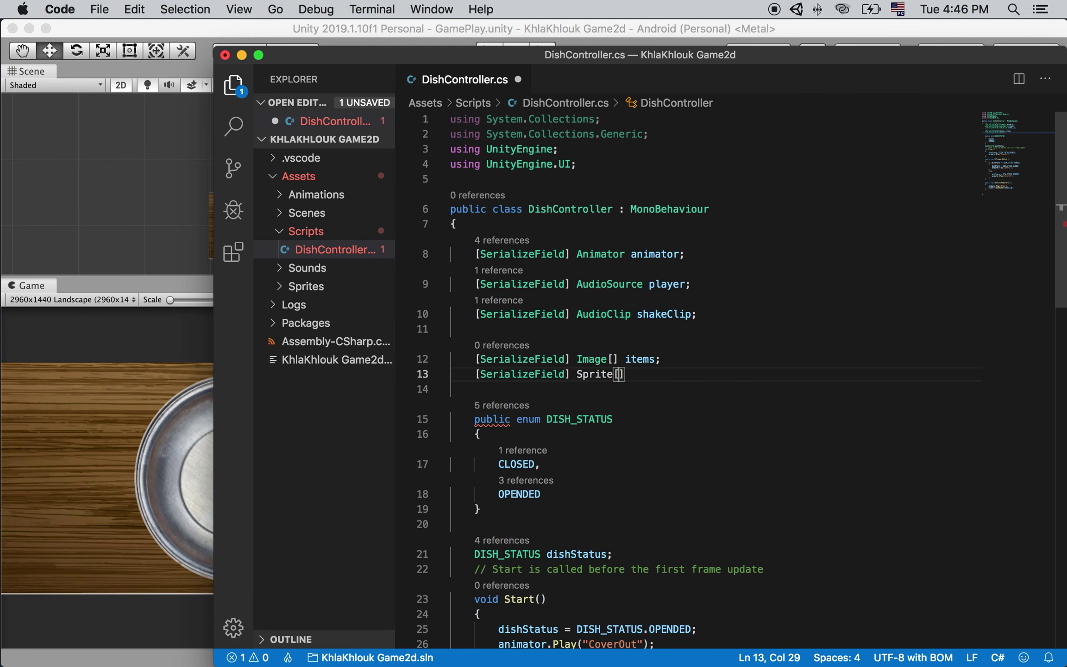
type("]")
type(" spirtes")
left_click(654, 388)
key("BackSpace")
key("Left")
type("r")
key("End")
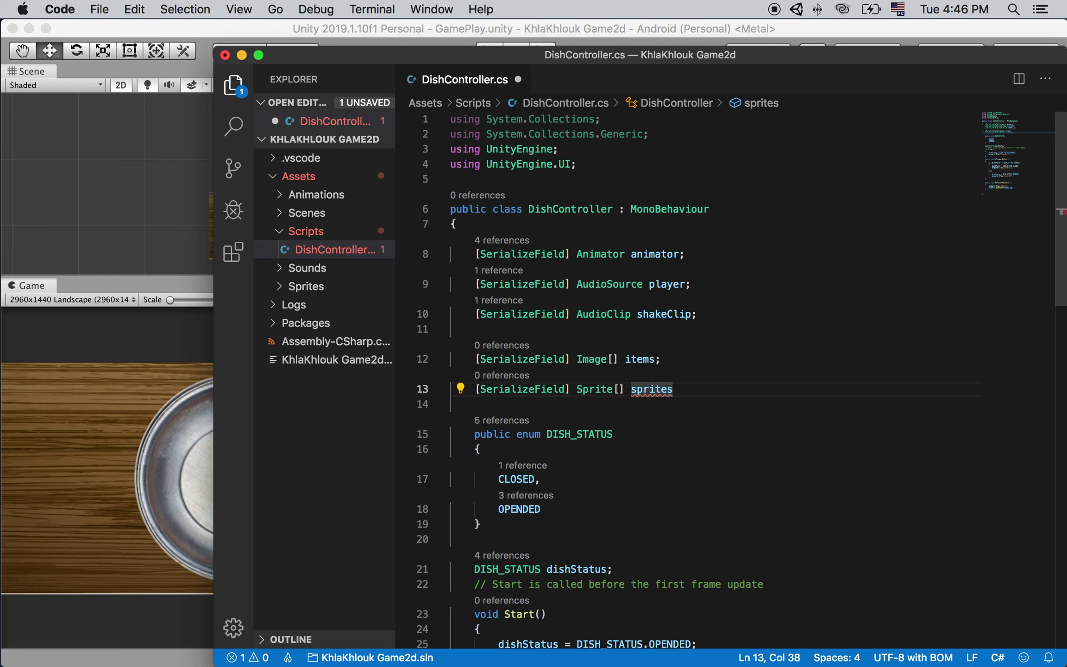
type(";")
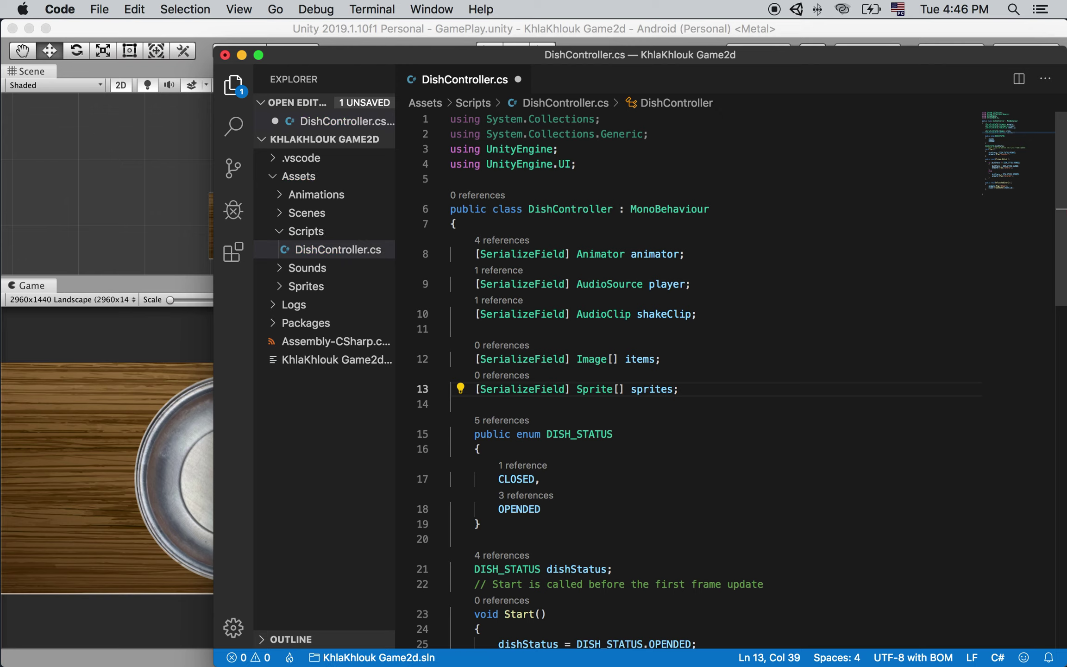
left_click(655, 392)
double_click(656, 393)
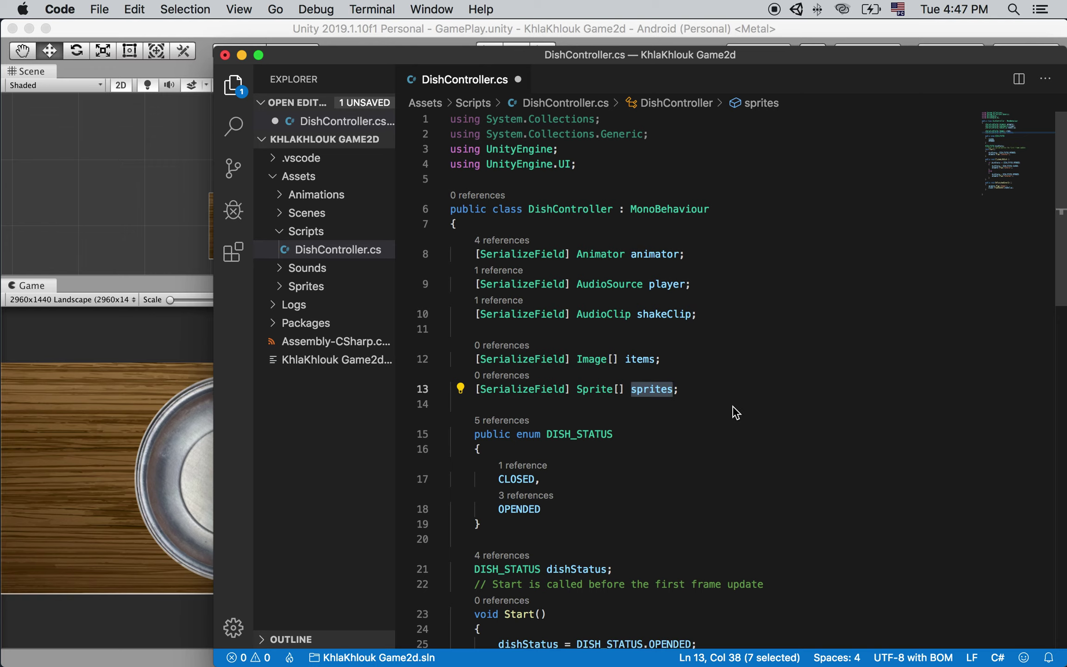
left_click(733, 407)
left_click_drag(677, 389, 628, 389)
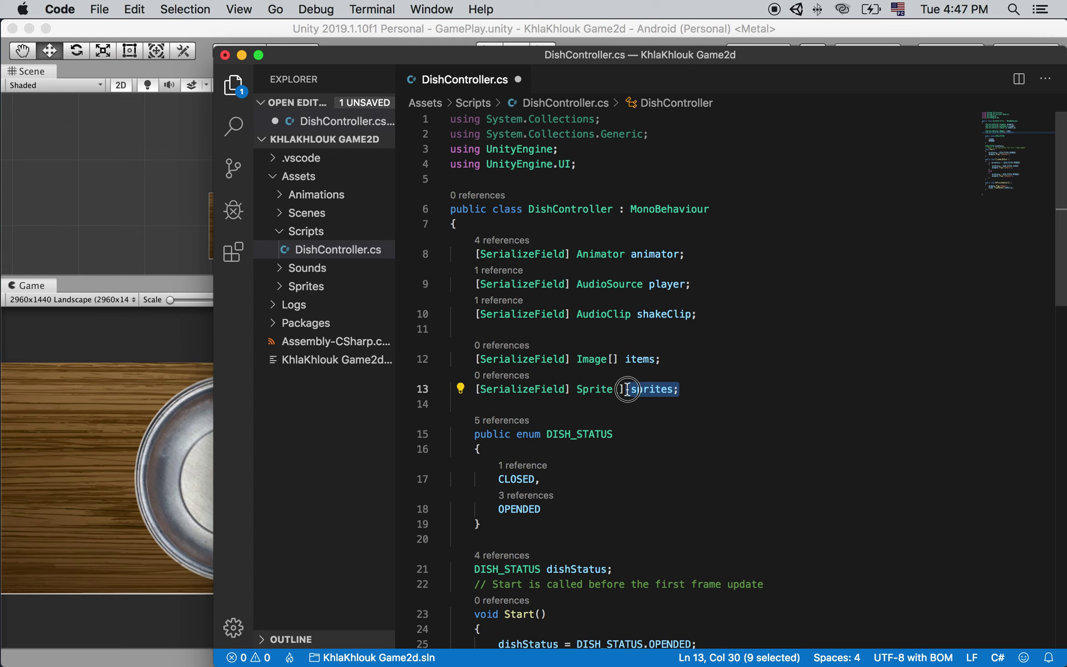
double_click(631, 359)
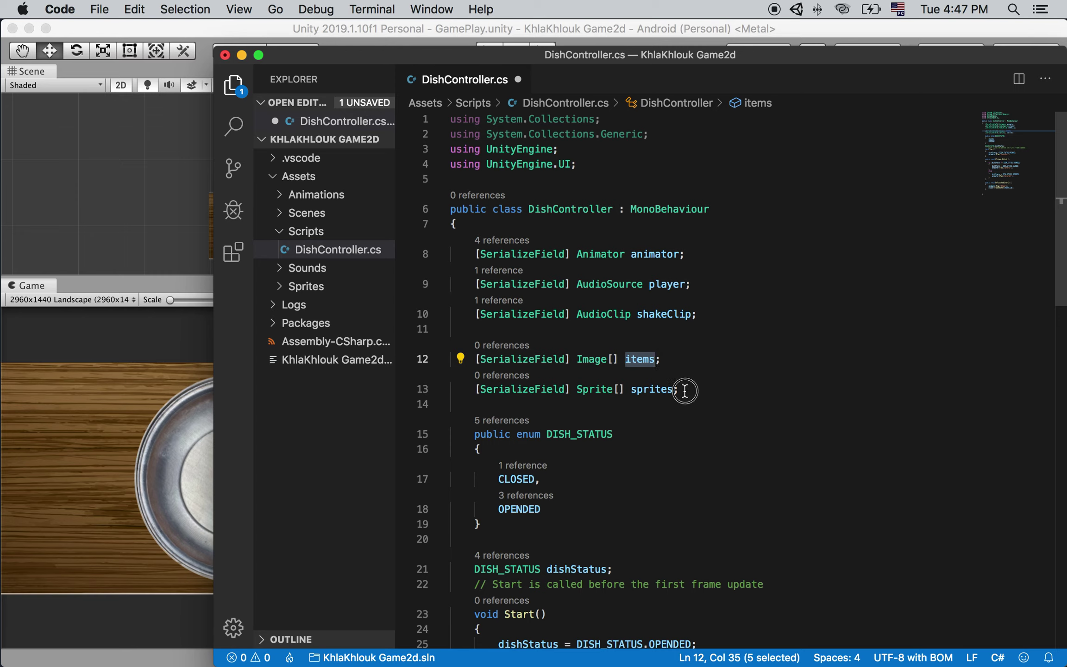
left_click_drag(684, 389, 634, 397)
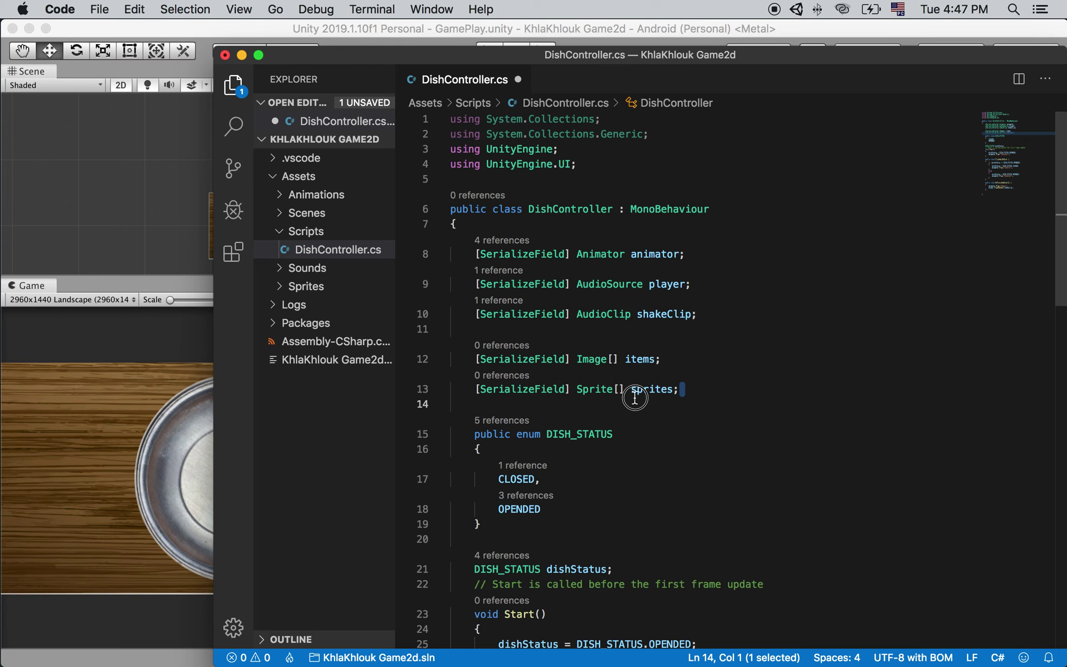
double_click(643, 391)
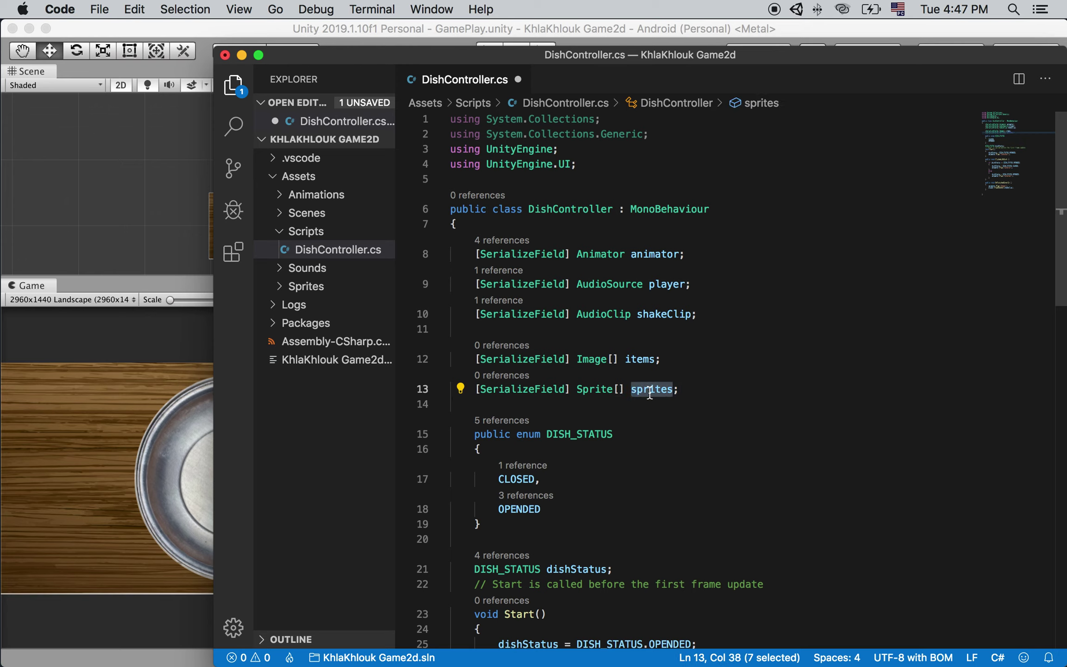
left_click_drag(625, 360, 671, 362)
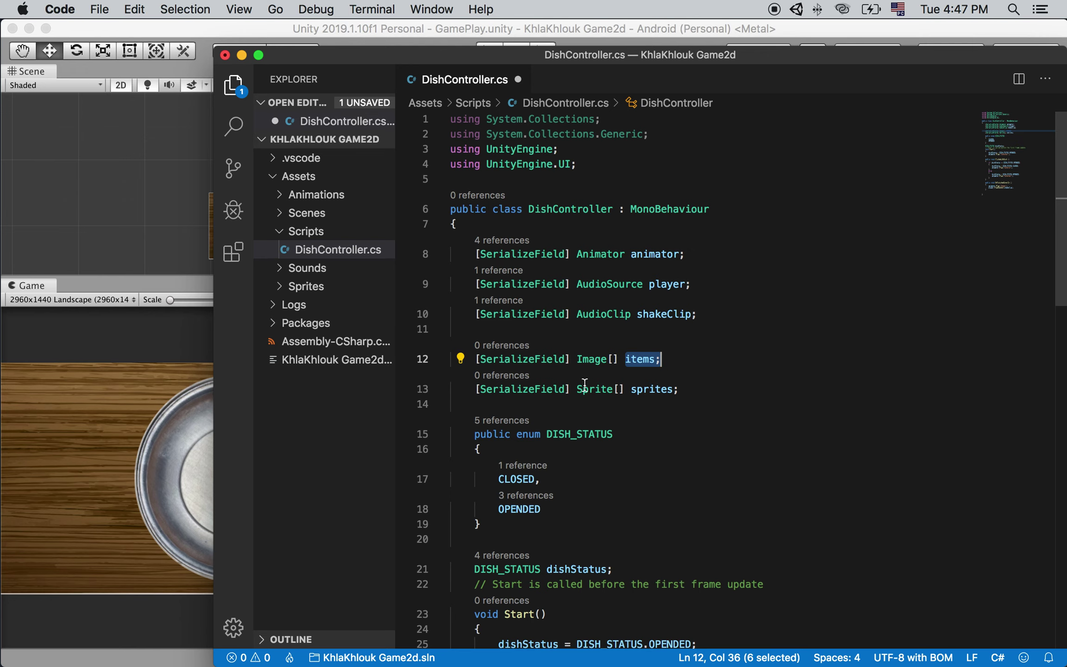
Step: Open two blank lines right after Start()'s closing brace
scroll(659, 427, "down", 2)
scroll(658, 427, "down", 3)
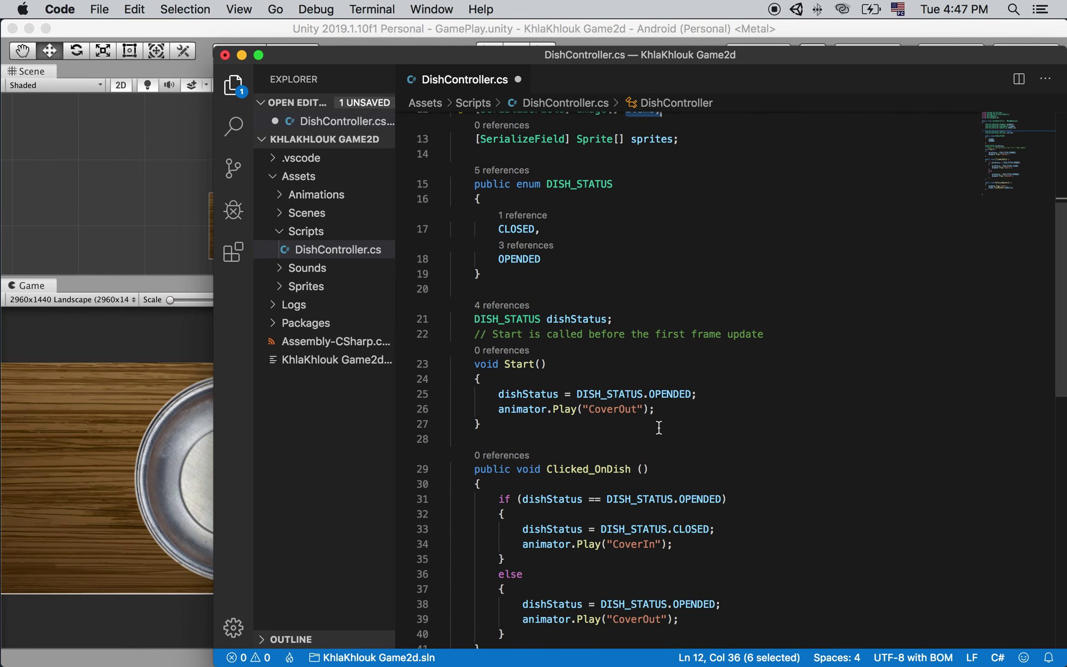
scroll(658, 427, "down", 3)
scroll(659, 427, "down", 3)
scroll(659, 427, "up", 5)
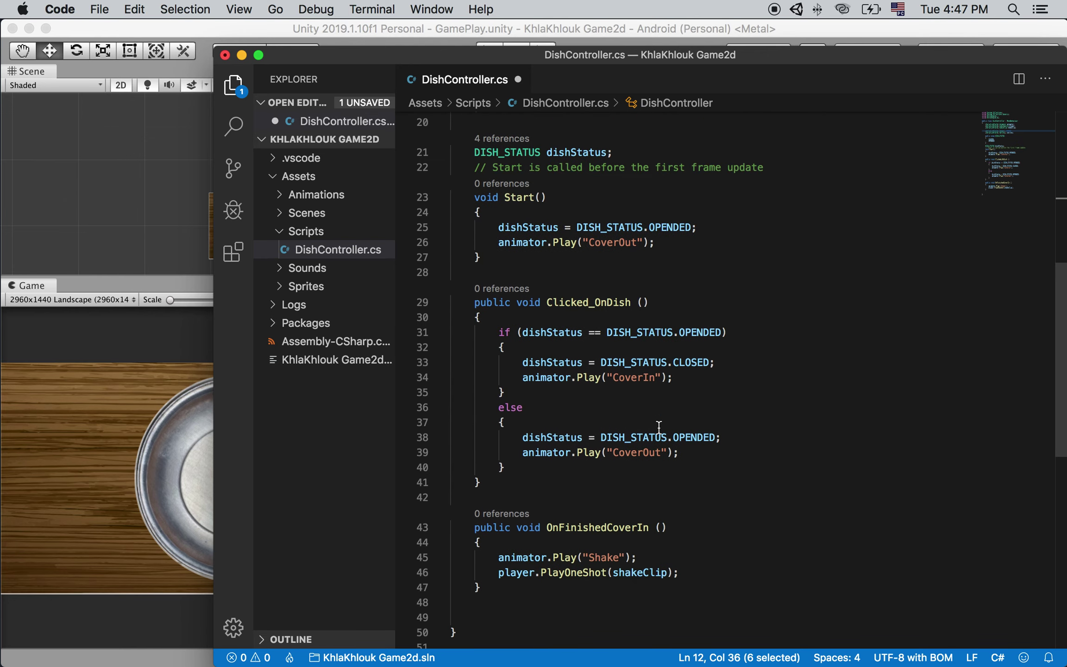
scroll(659, 427, "up", 2)
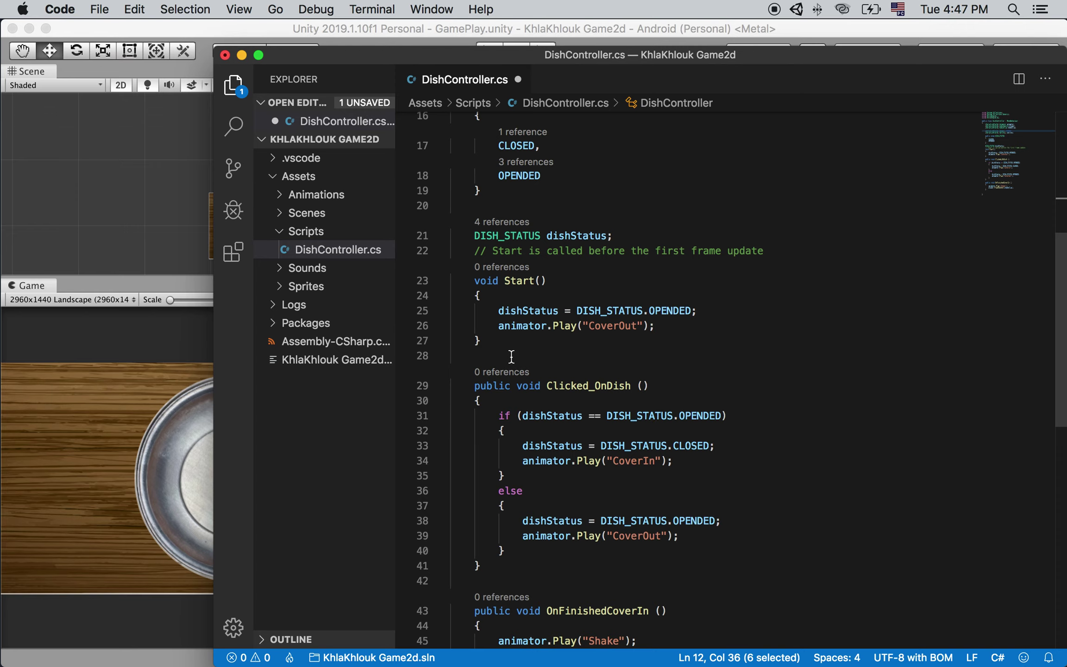
left_click(537, 343)
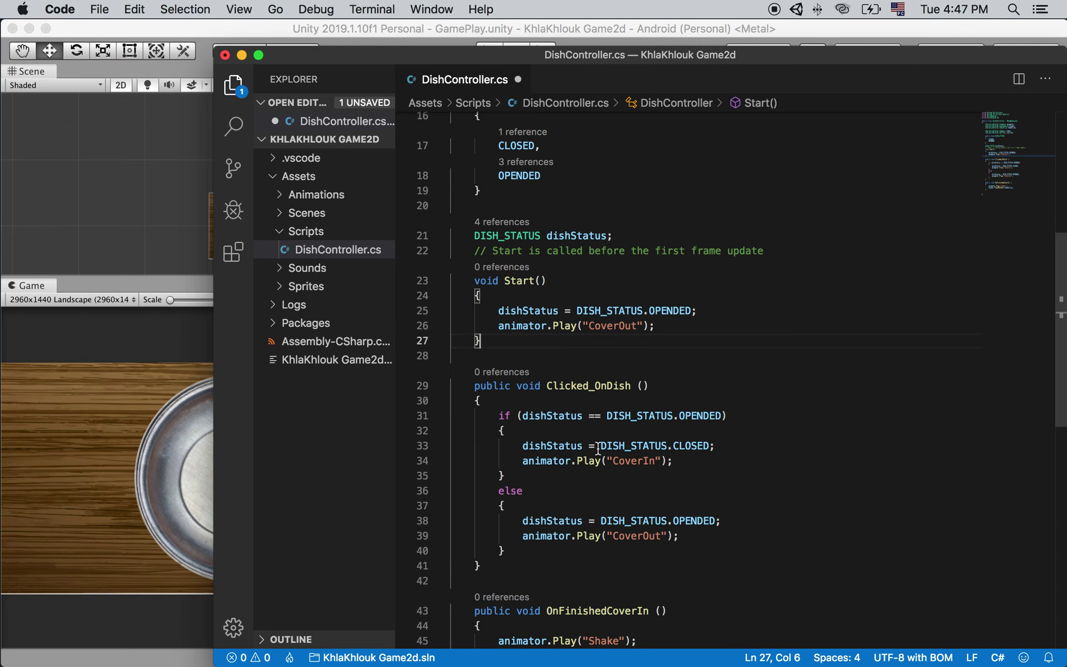
key("Return")
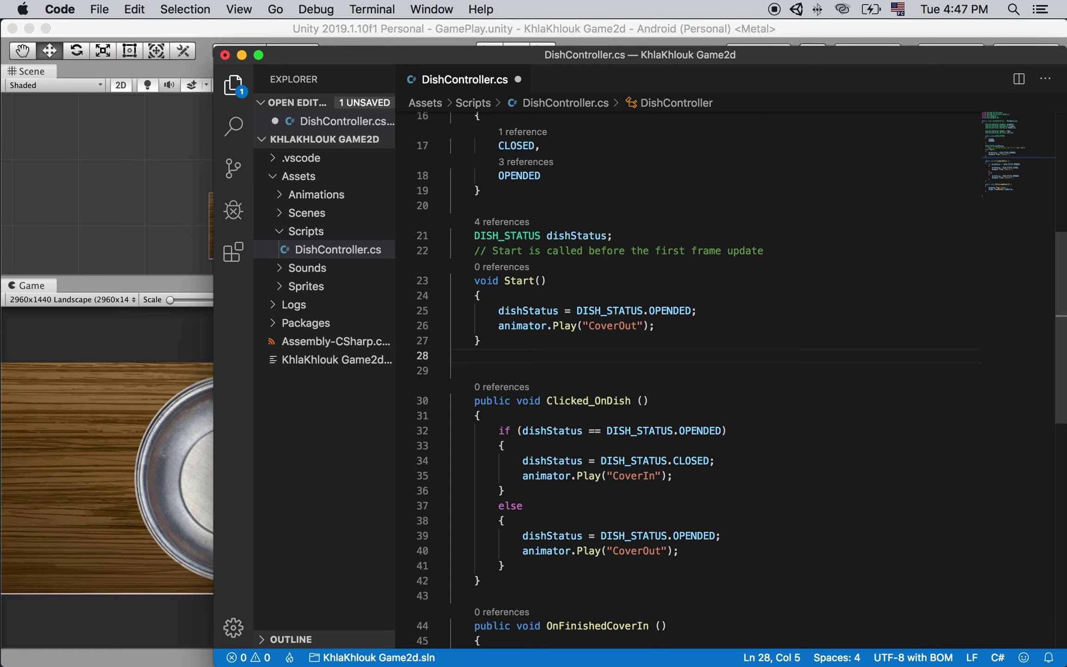
key("Return")
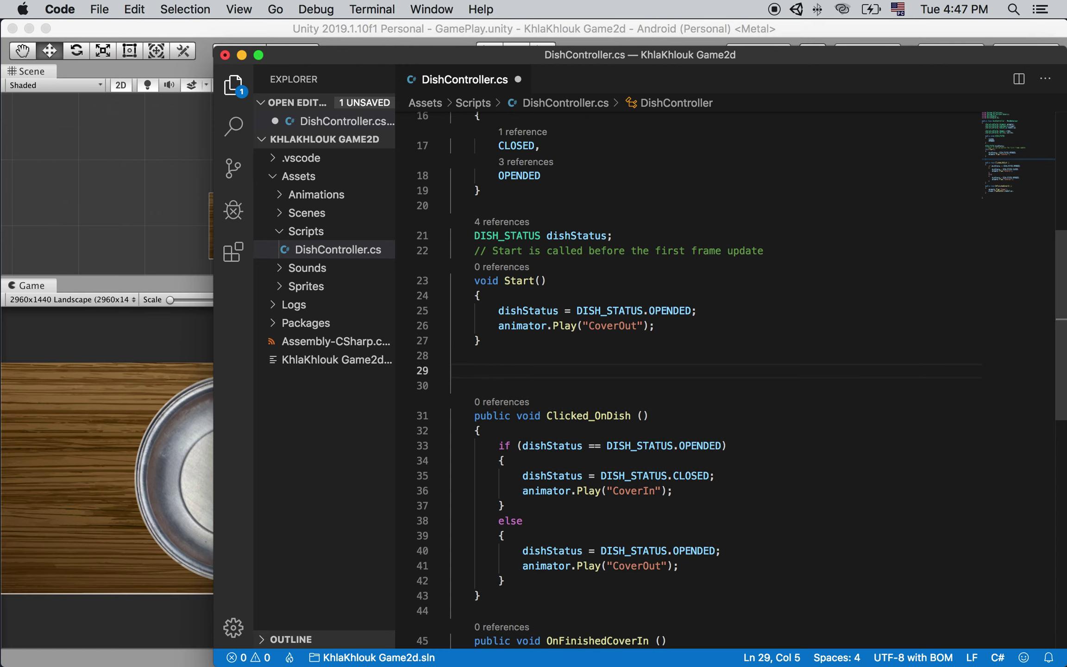
Step: Type the void GenerateResult () signature with an opening brace for its body
type("voi")
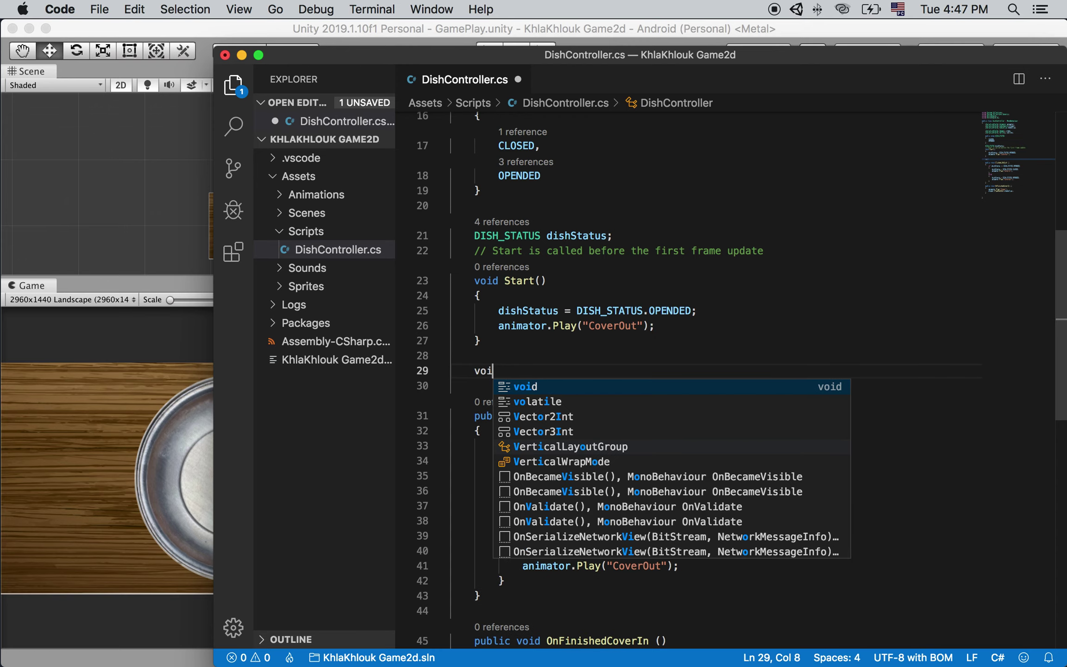
key("Return")
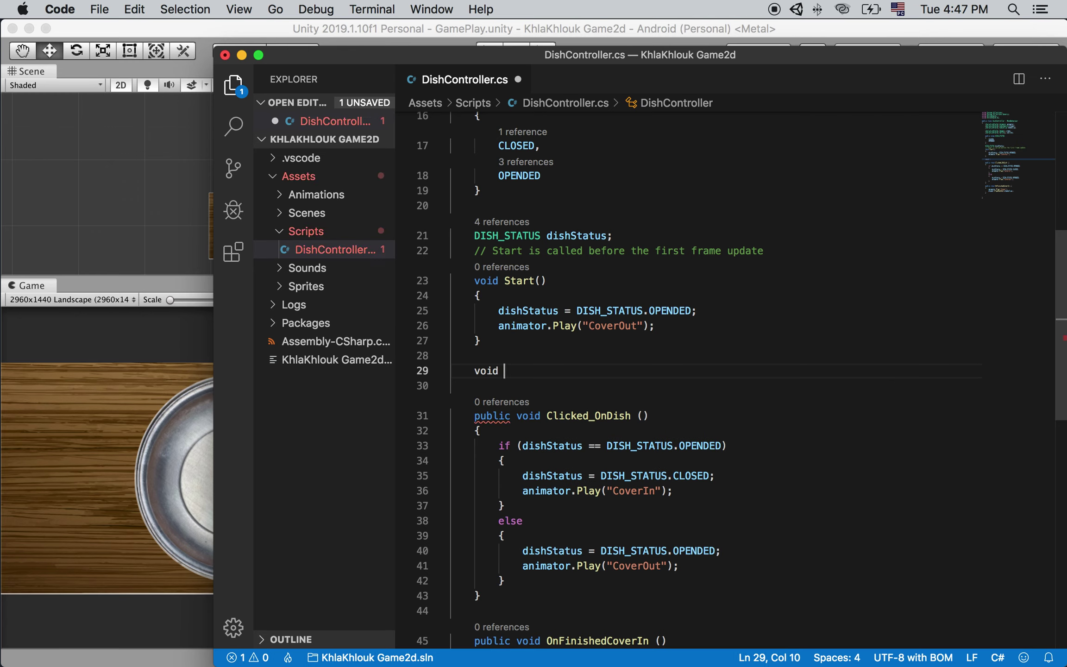
type("G")
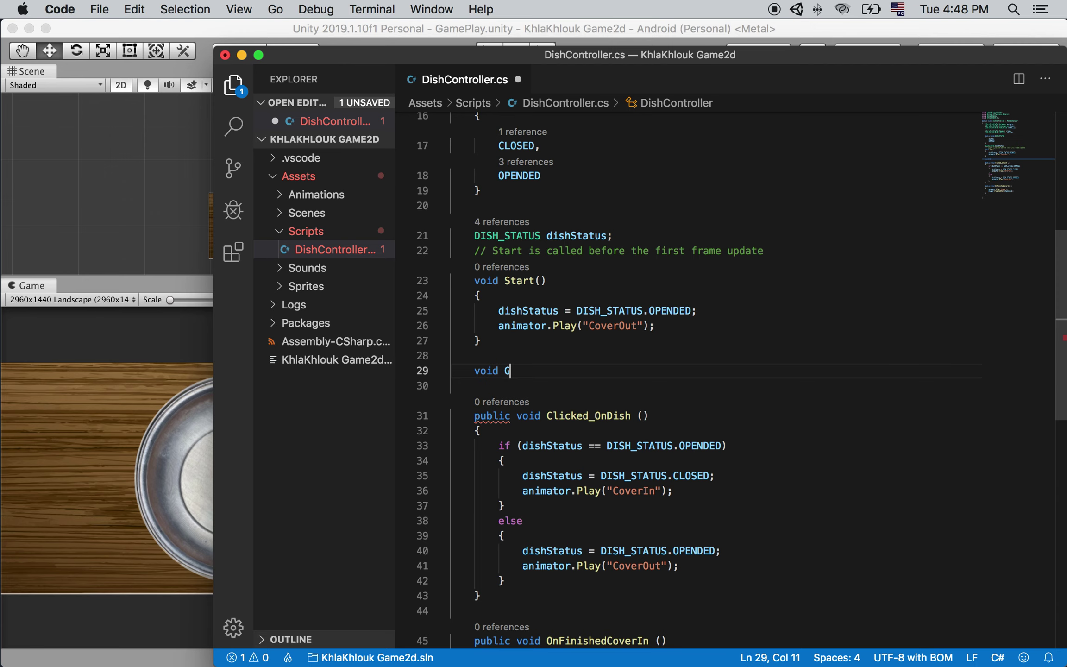
type("en")
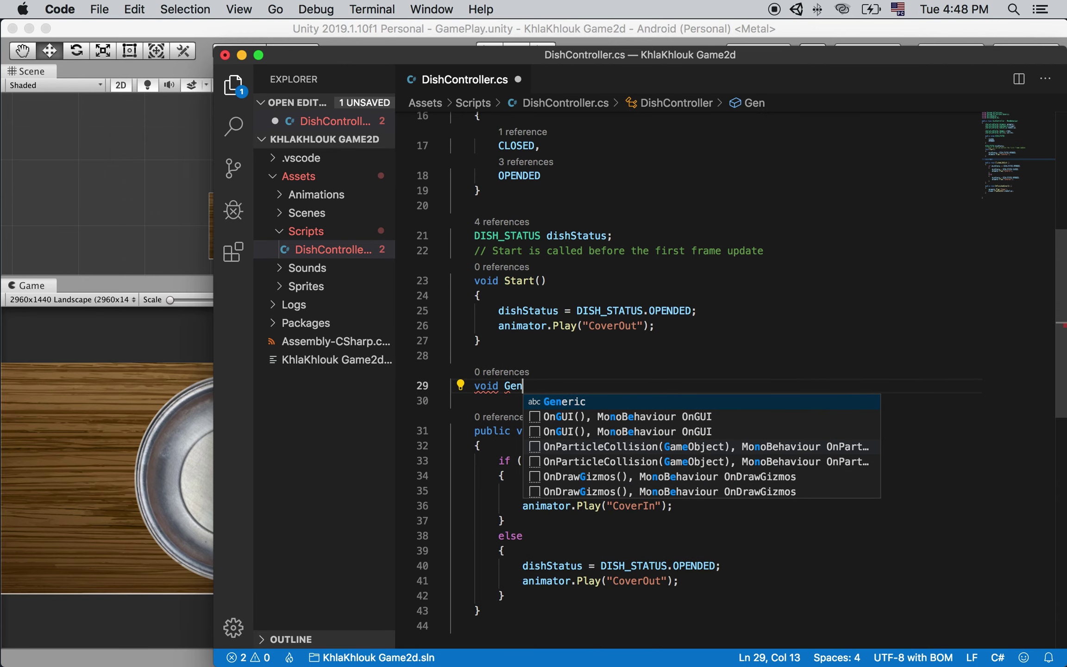
type("erateResult ()")
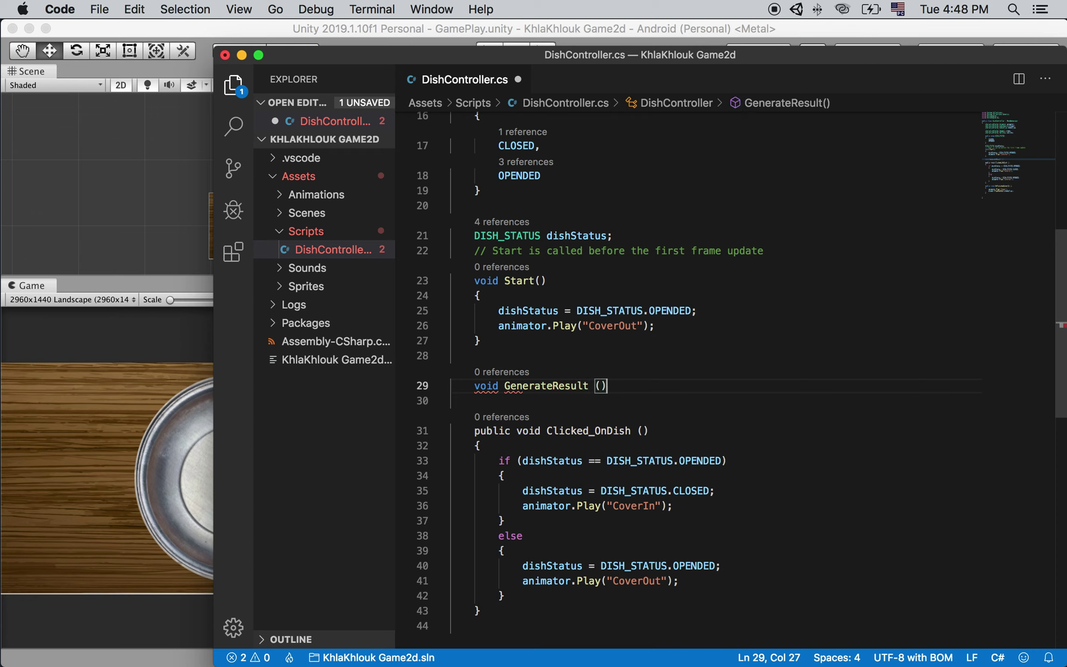
key("Return")
type("{")
key("Return")
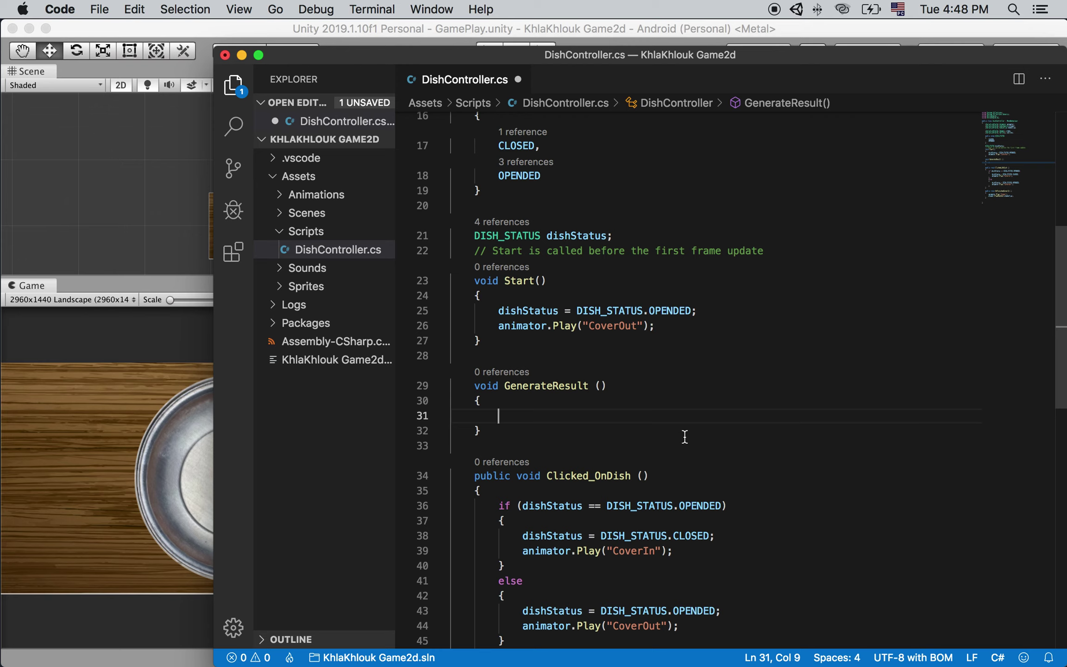
Step: Inside GenerateResult, write int random1 = Random.Range(0, sprites.Length); on line 31
type("int")
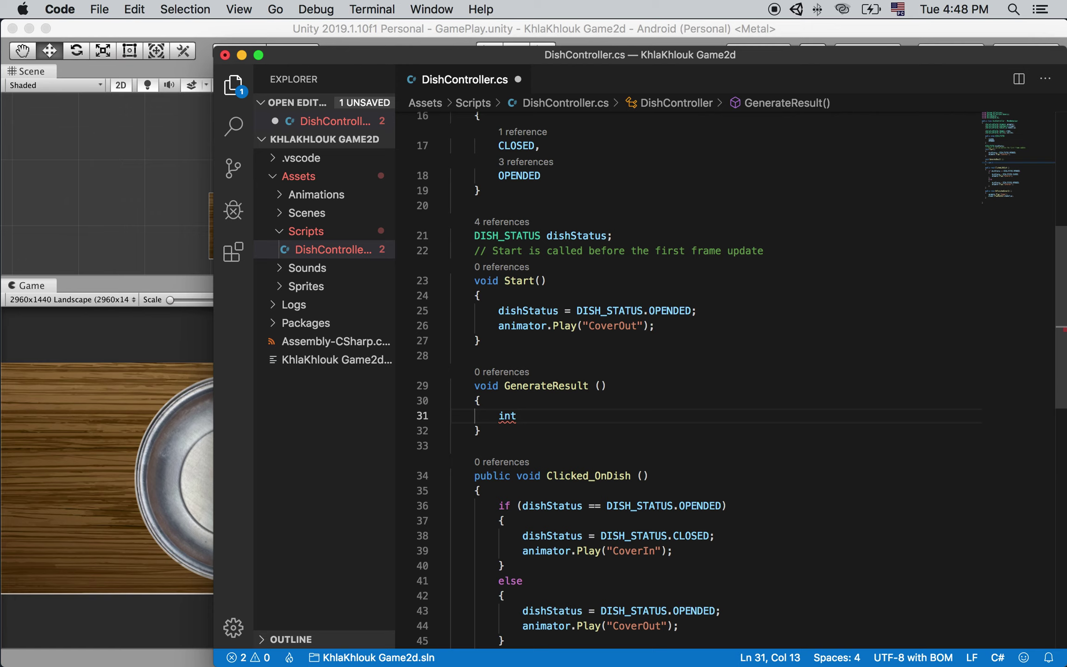
type(" random1 = ")
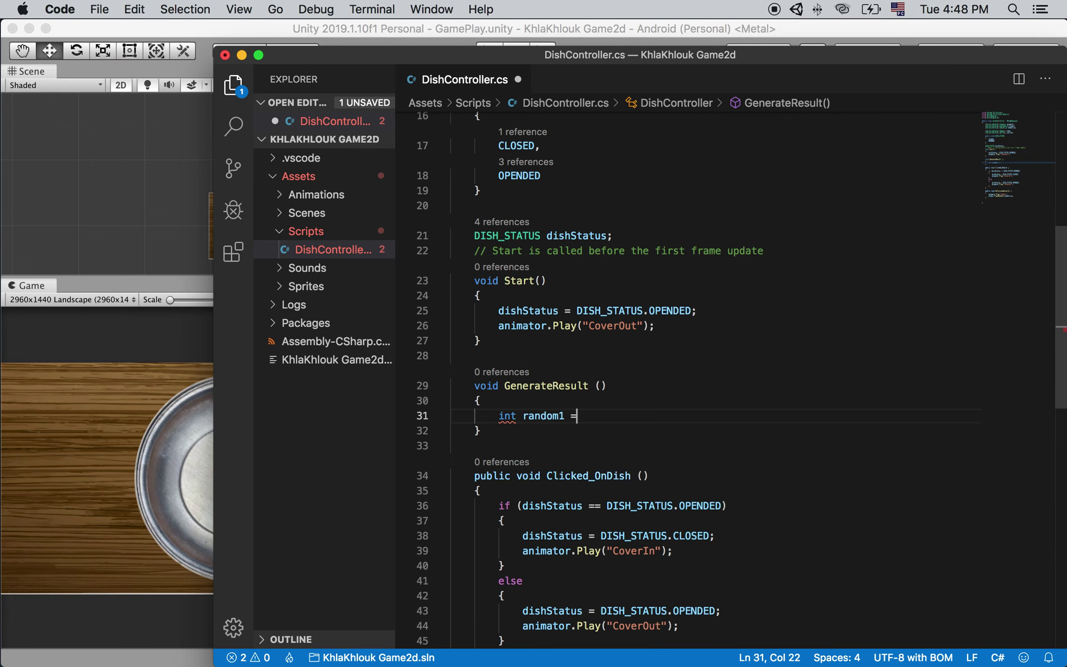
type("R")
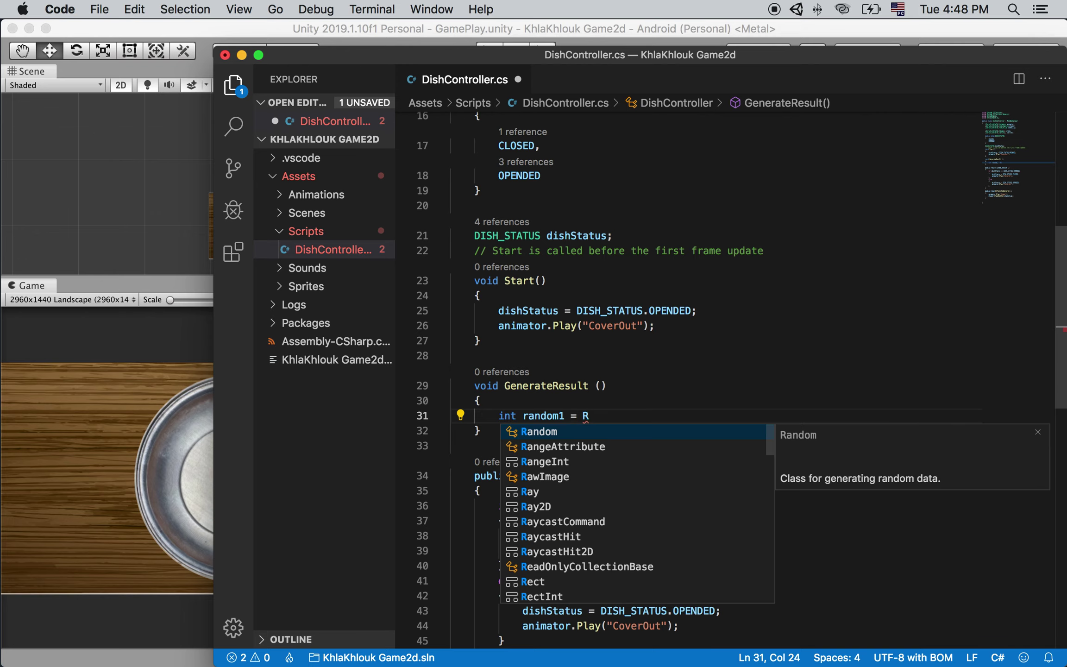
key("Return")
type(".")
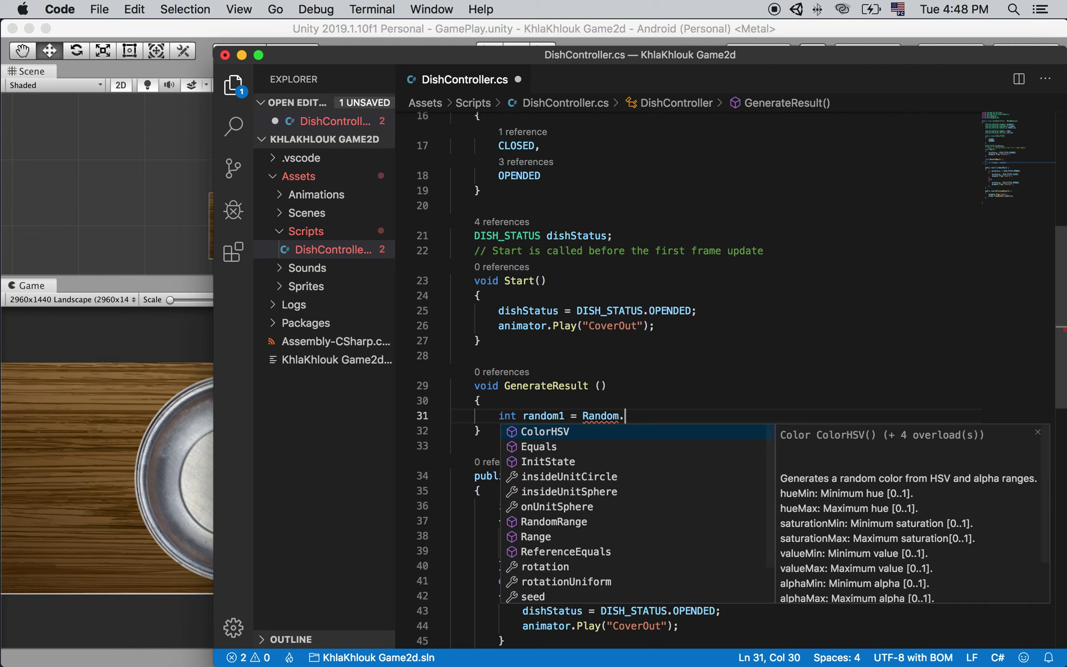
type("ran")
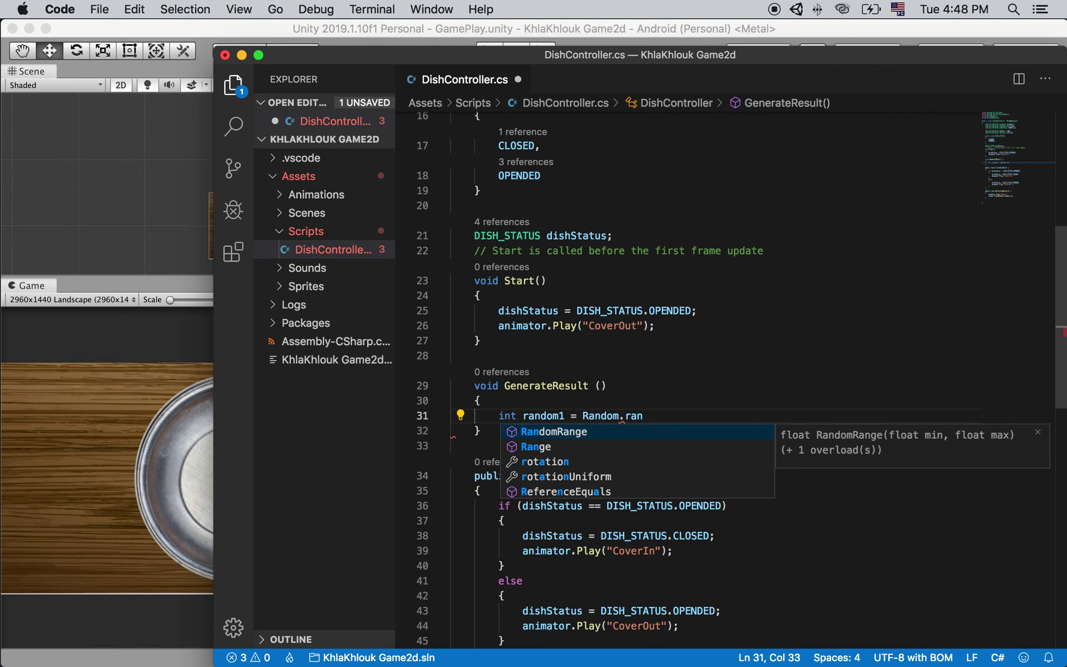
key("Down")
key("Return")
type("(")
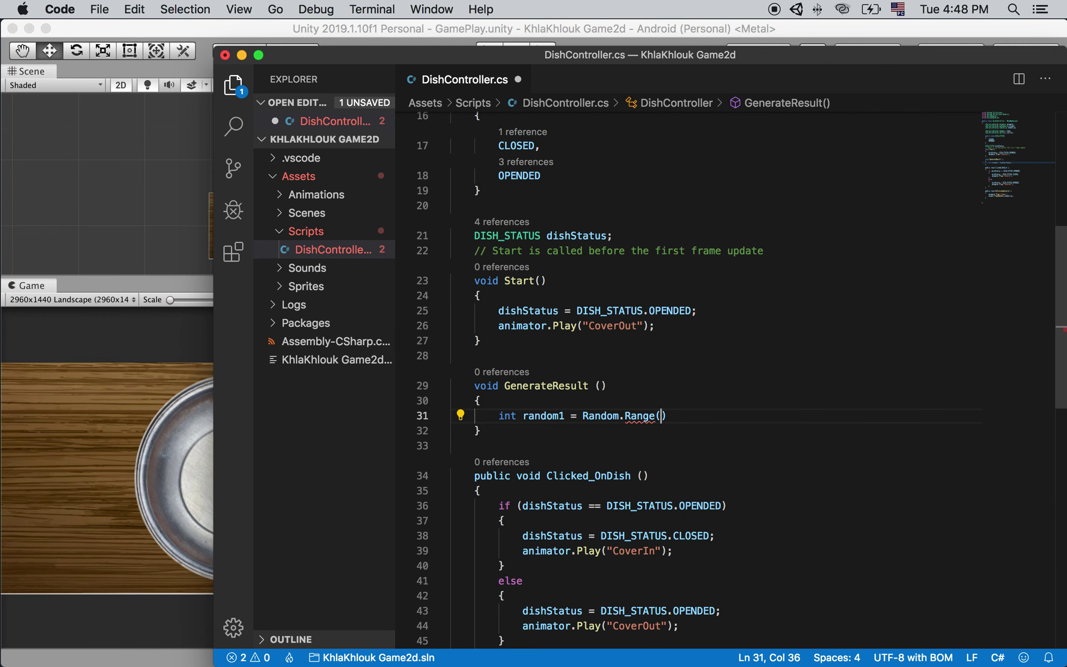
type("0, ")
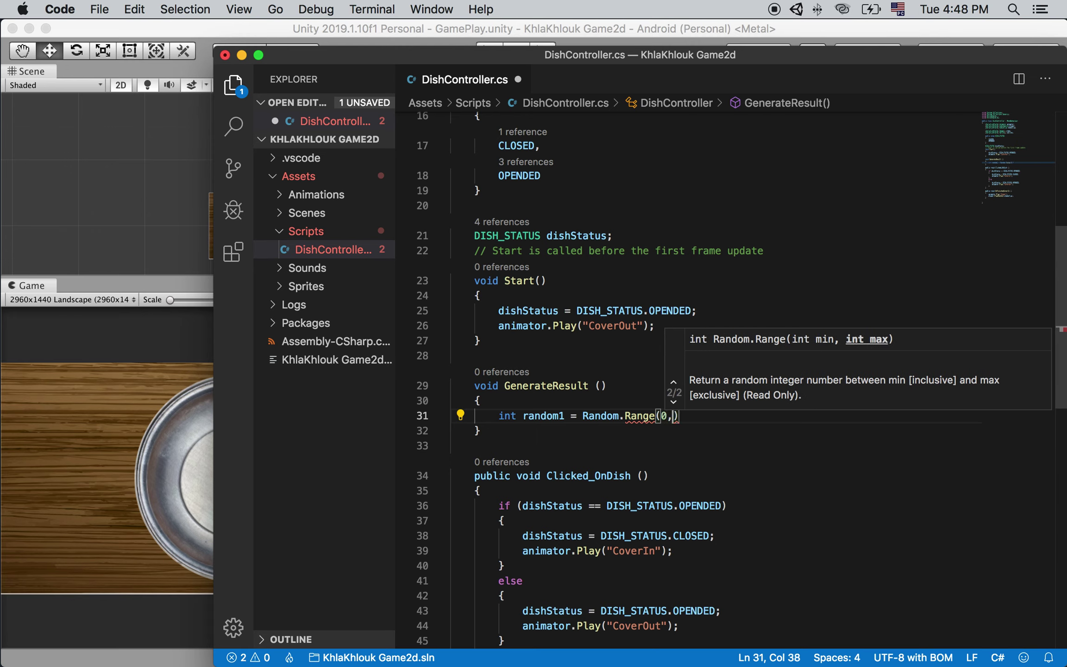
type("S")
key("BackSpace")
type("sprites")
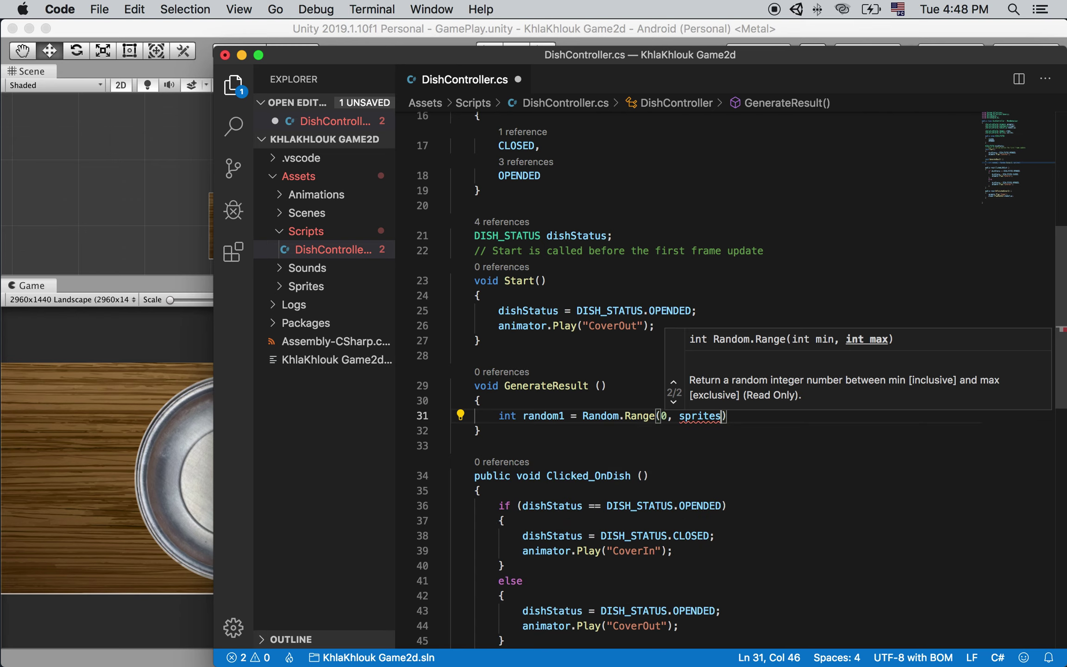
key("Escape")
type(".le")
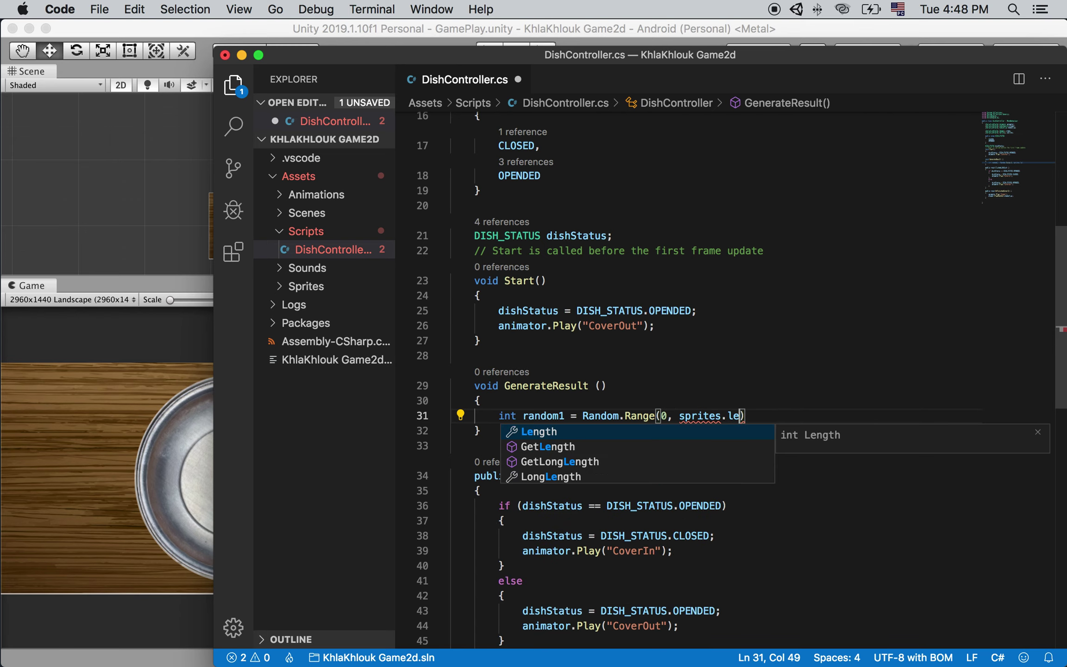
key("Return")
type(");")
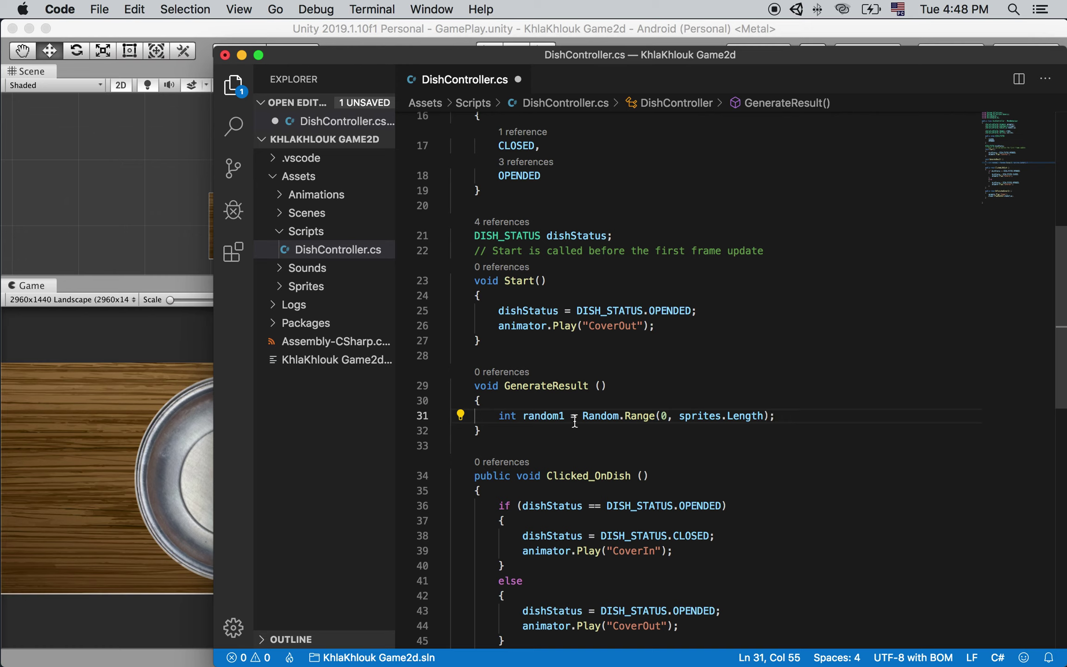
double_click(697, 415)
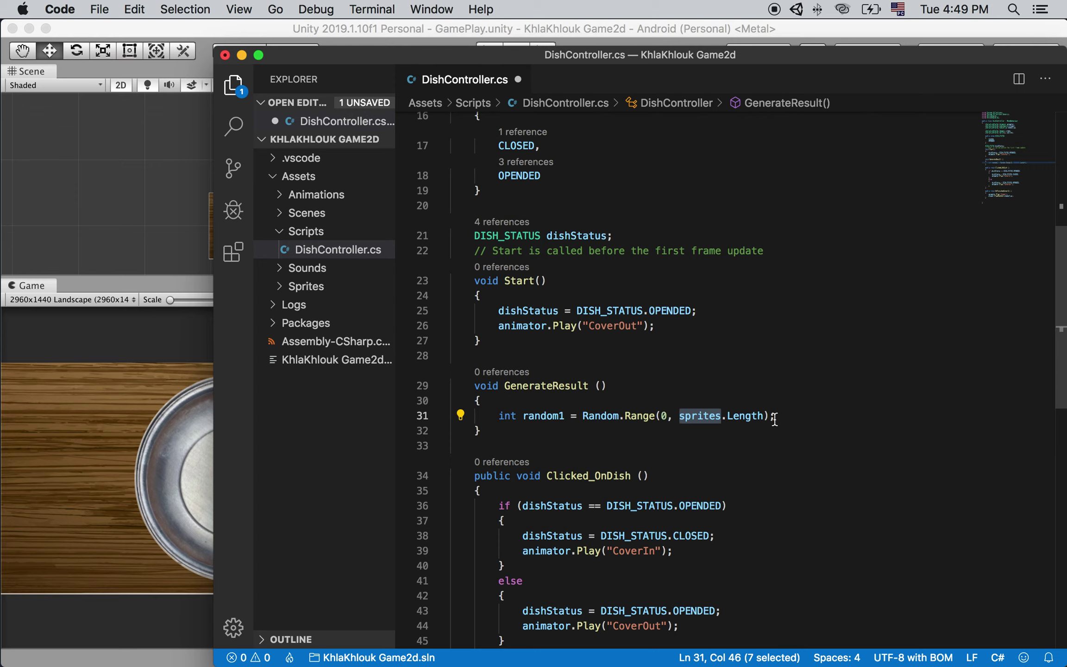
left_click(774, 419)
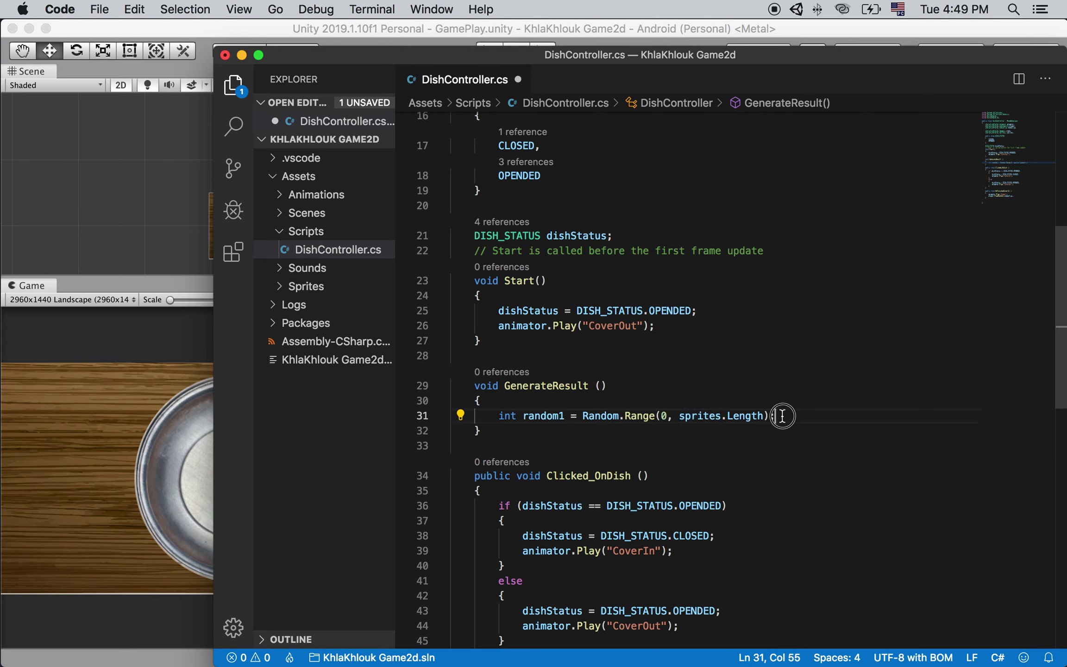
double_click(701, 416)
mouse_move(702, 417)
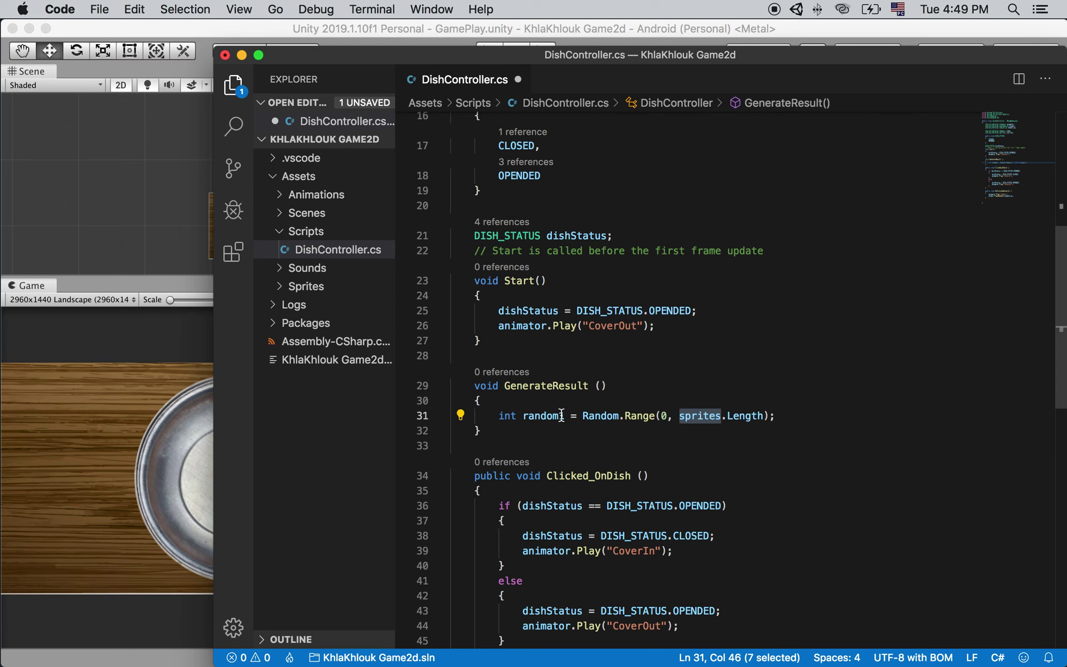
left_click(662, 416)
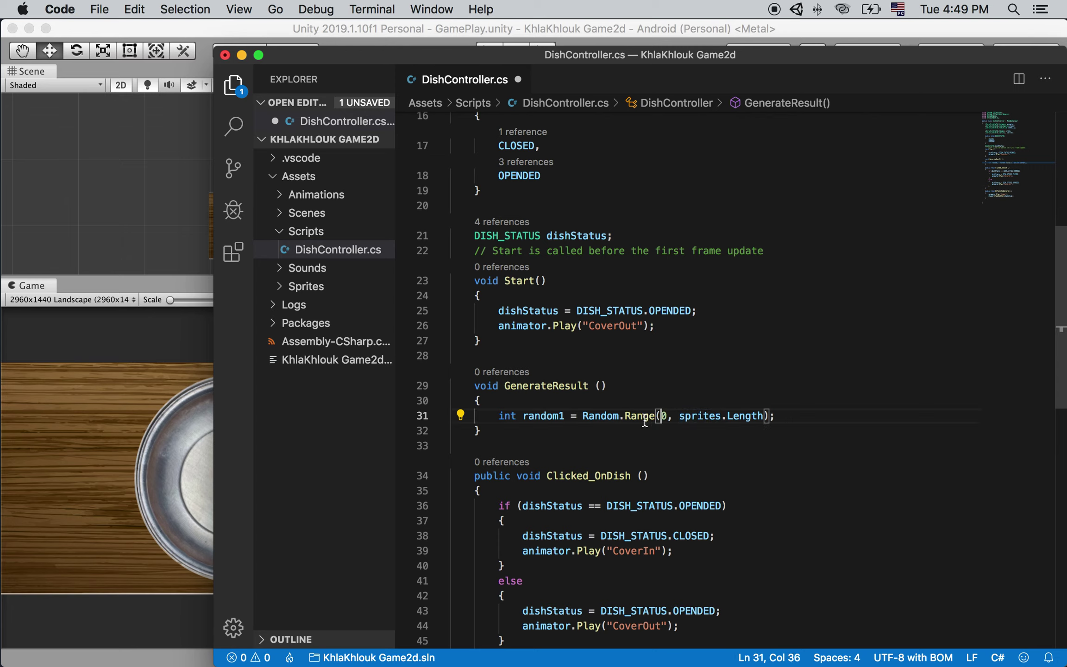
double_click(535, 418)
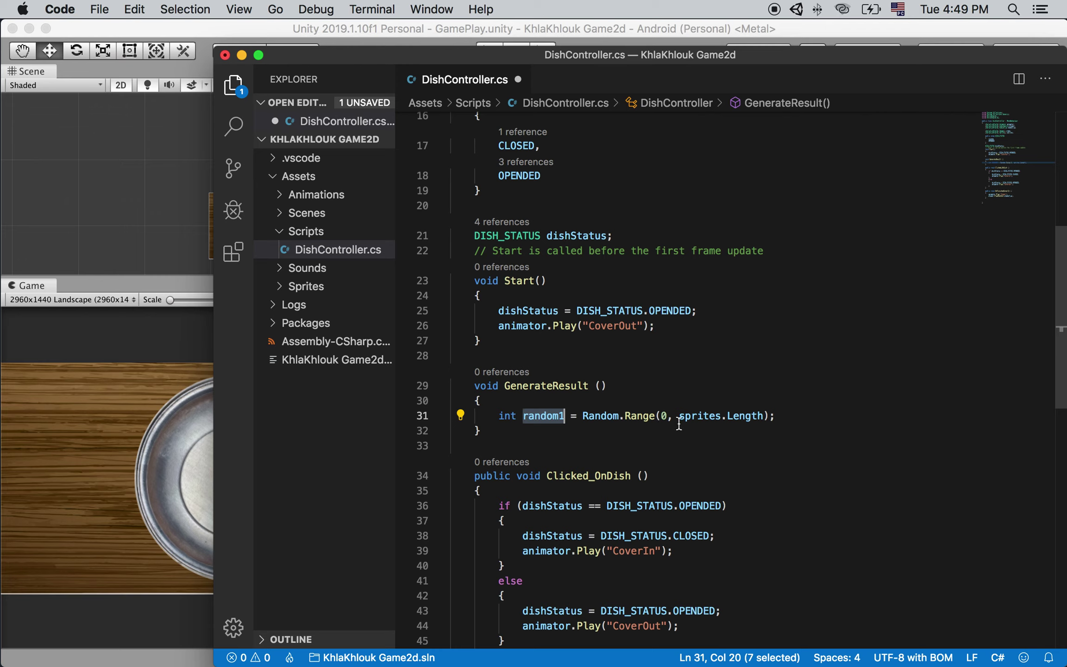
left_click_drag(679, 415, 721, 416)
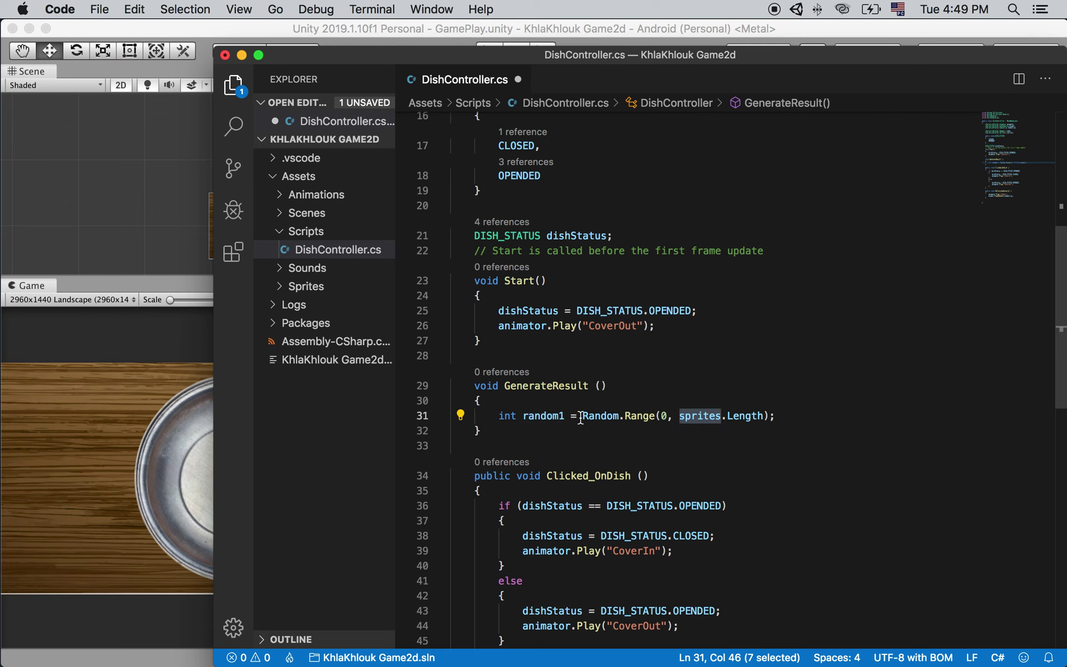
left_click(664, 415)
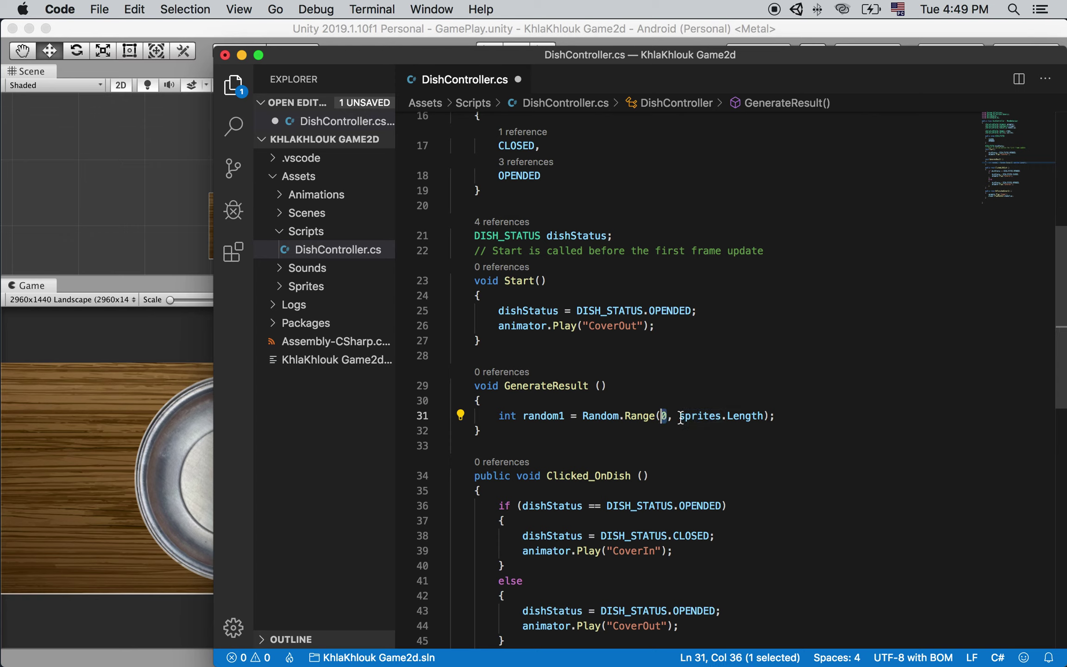
double_click(704, 416)
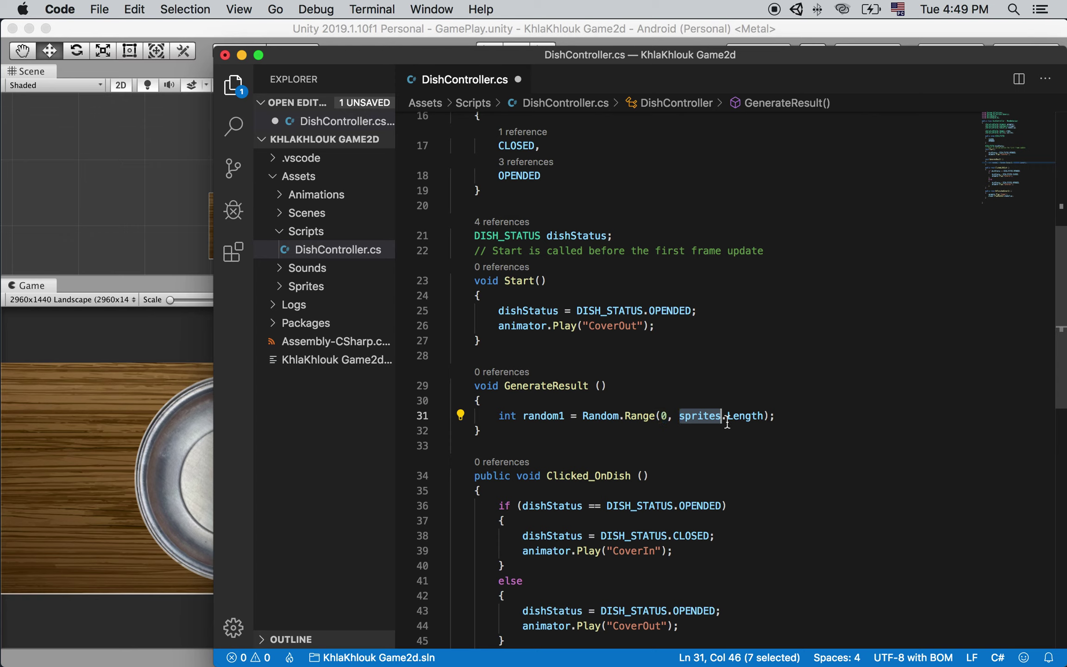
double_click(743, 419)
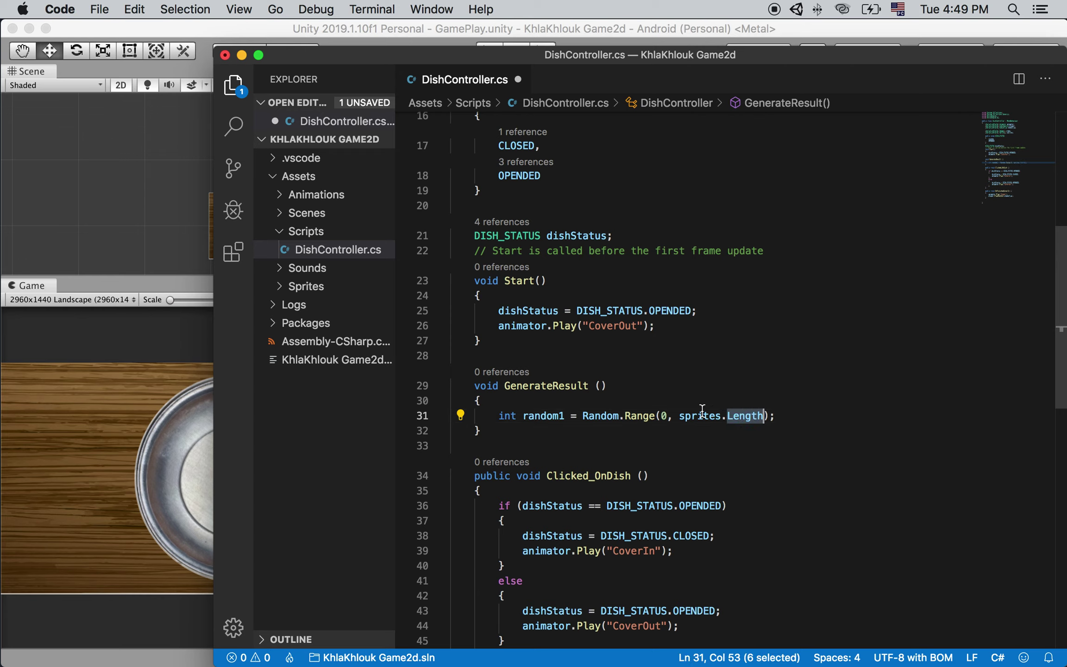
mouse_move(698, 411)
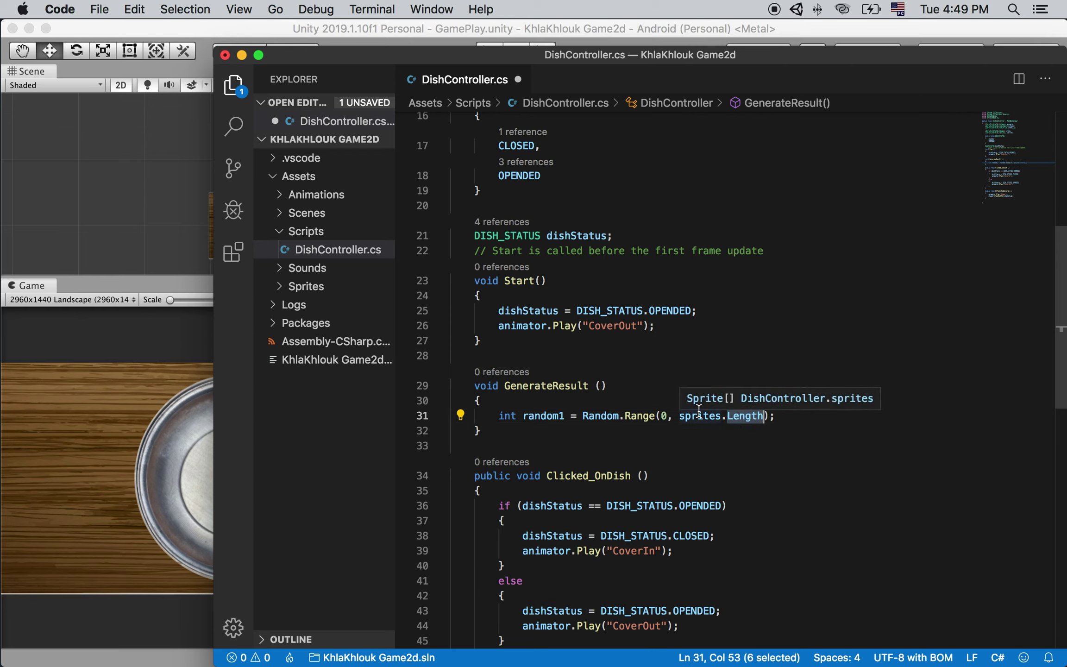
left_click(660, 416)
left_click_drag(659, 415, 664, 415)
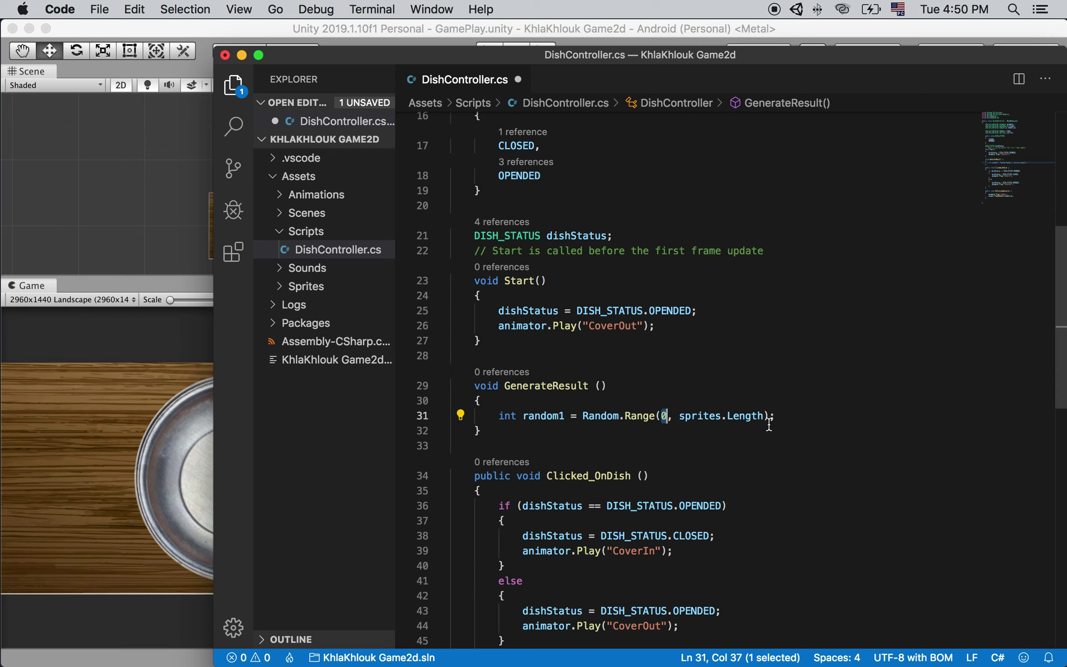
mouse_move(746, 422)
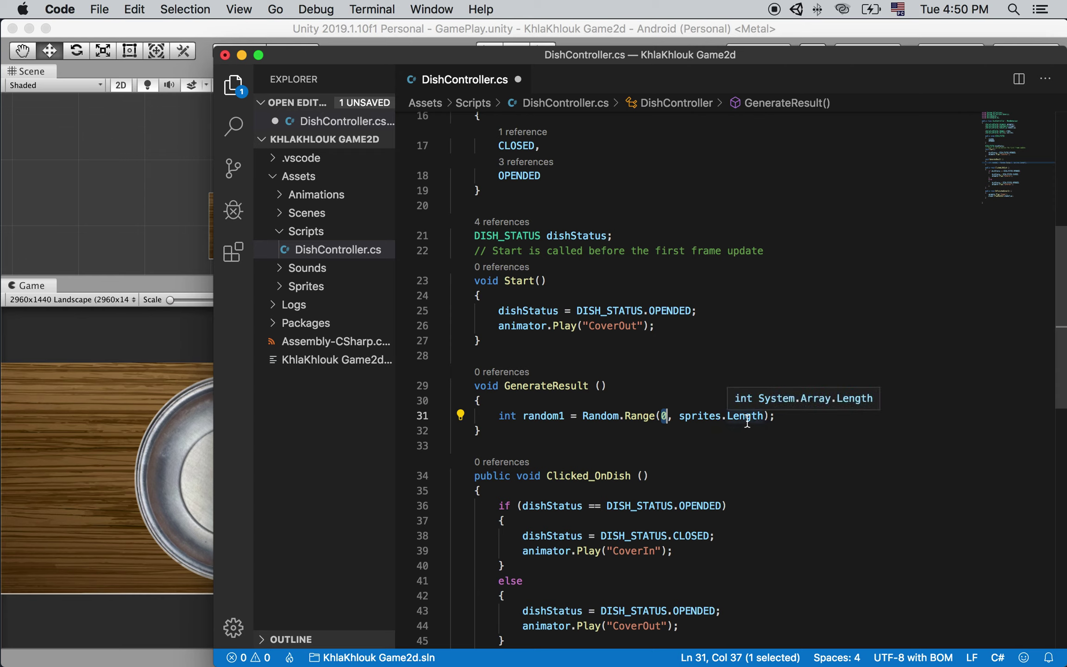
double_click(551, 416)
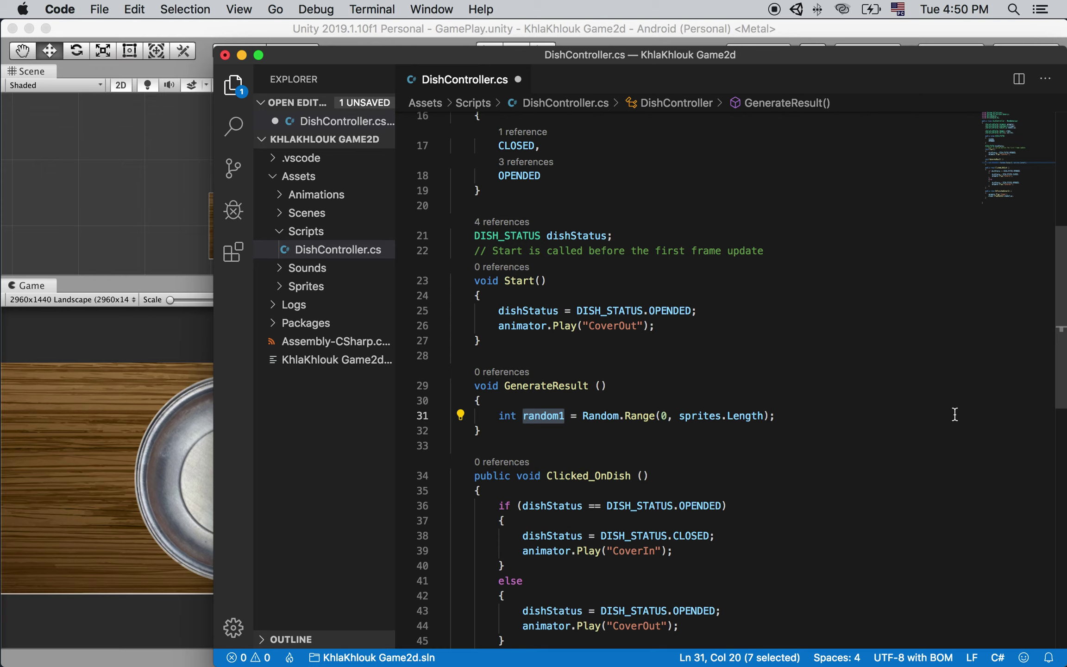
left_click(798, 416)
Step: Start line 32 with items[0].sprite as the assignment target
key("Return")
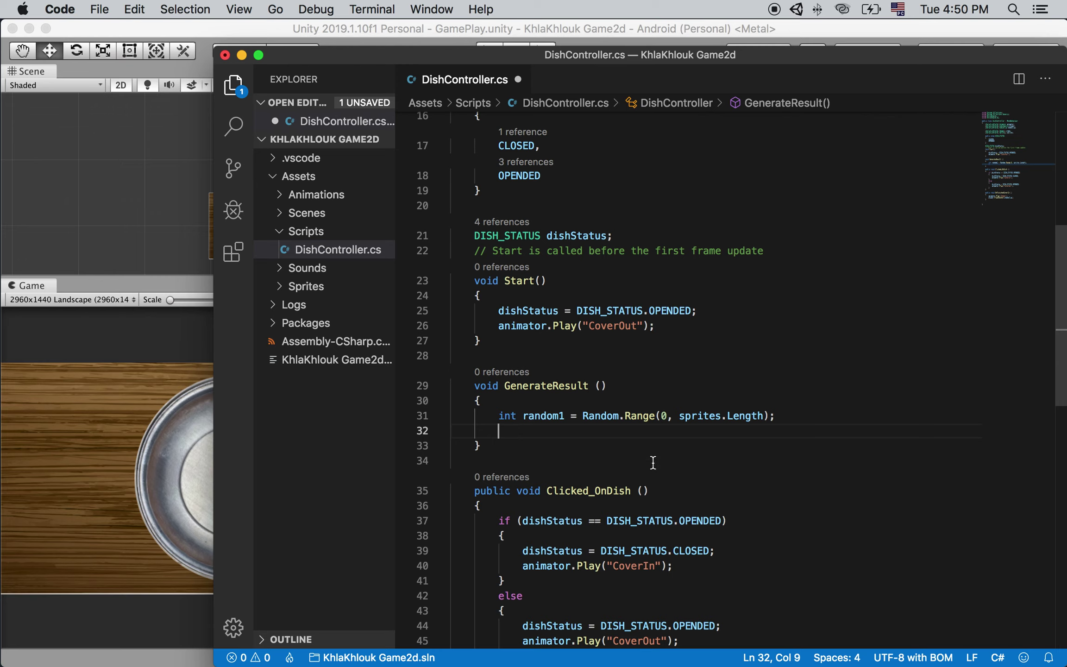
type("item")
key("Return")
type("[0")
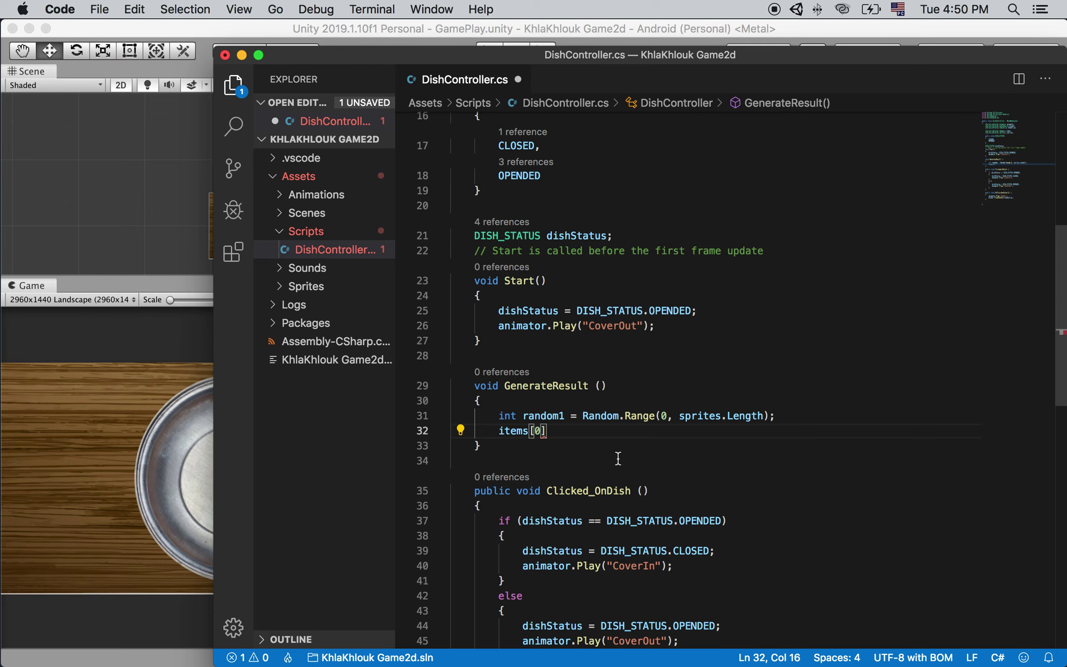
key("Down")
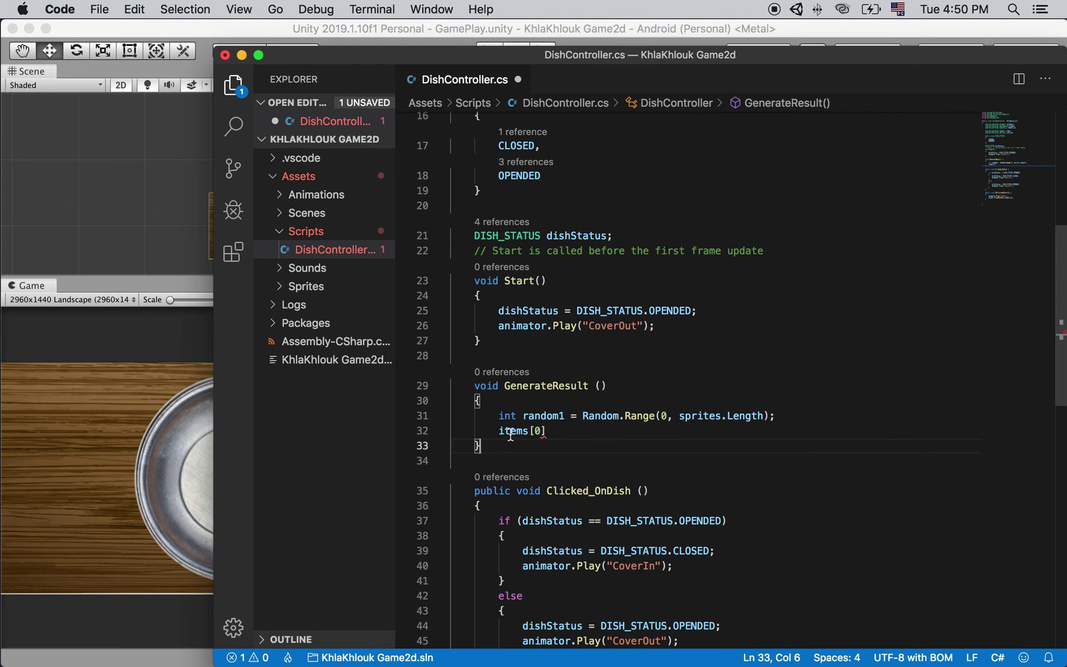
left_click(509, 435)
left_click(575, 434)
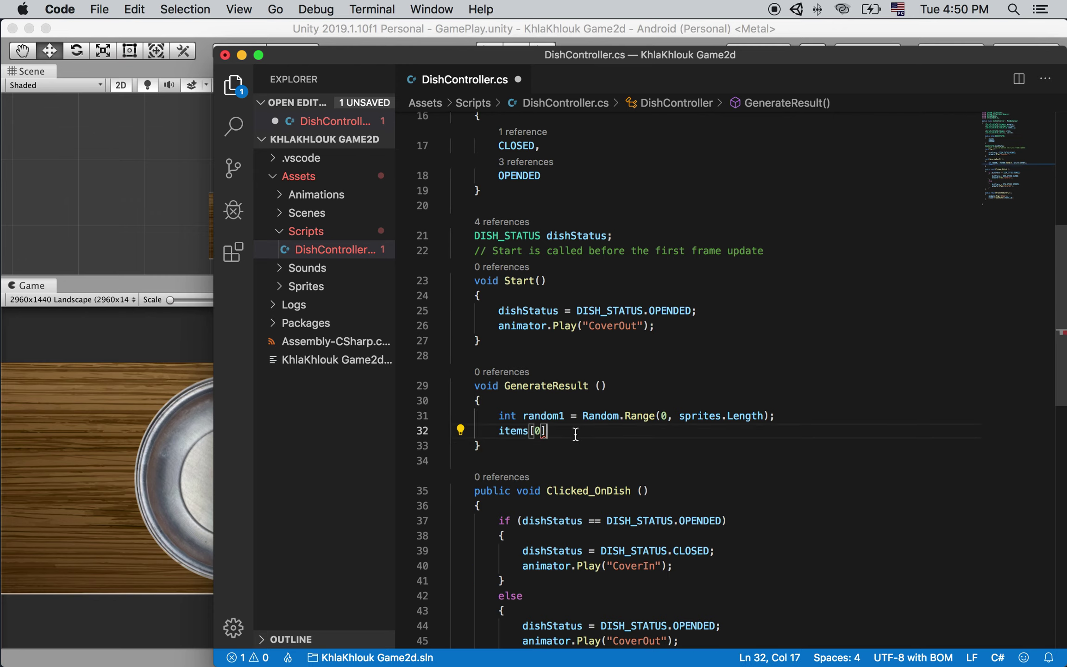
key("Left")
left_click(547, 430)
type(".spr")
key("Return")
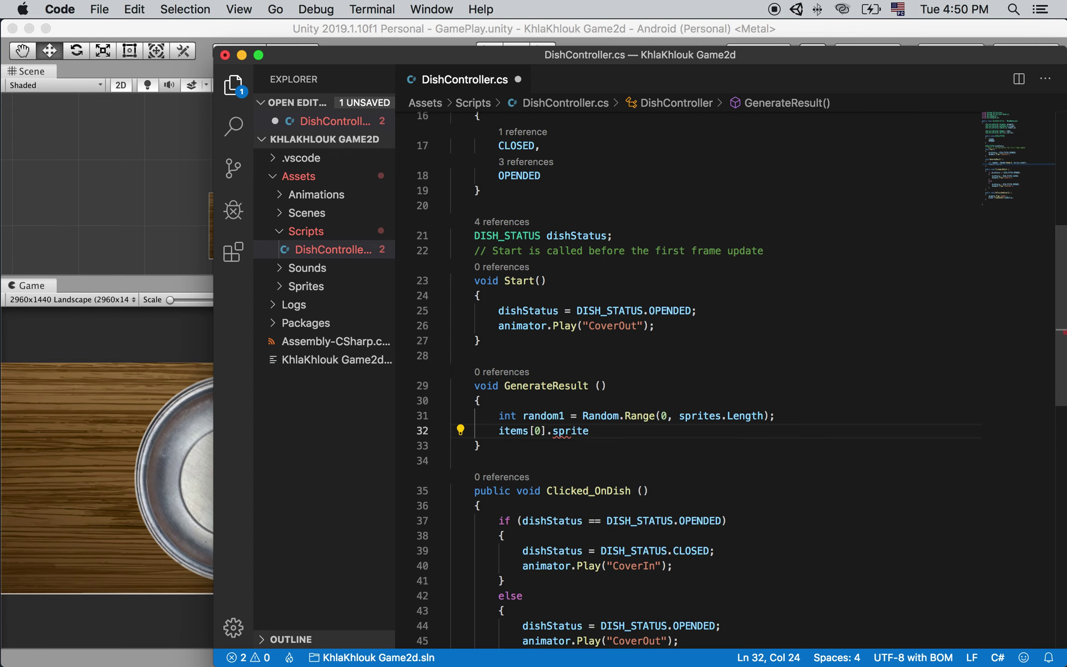
double_click(514, 431)
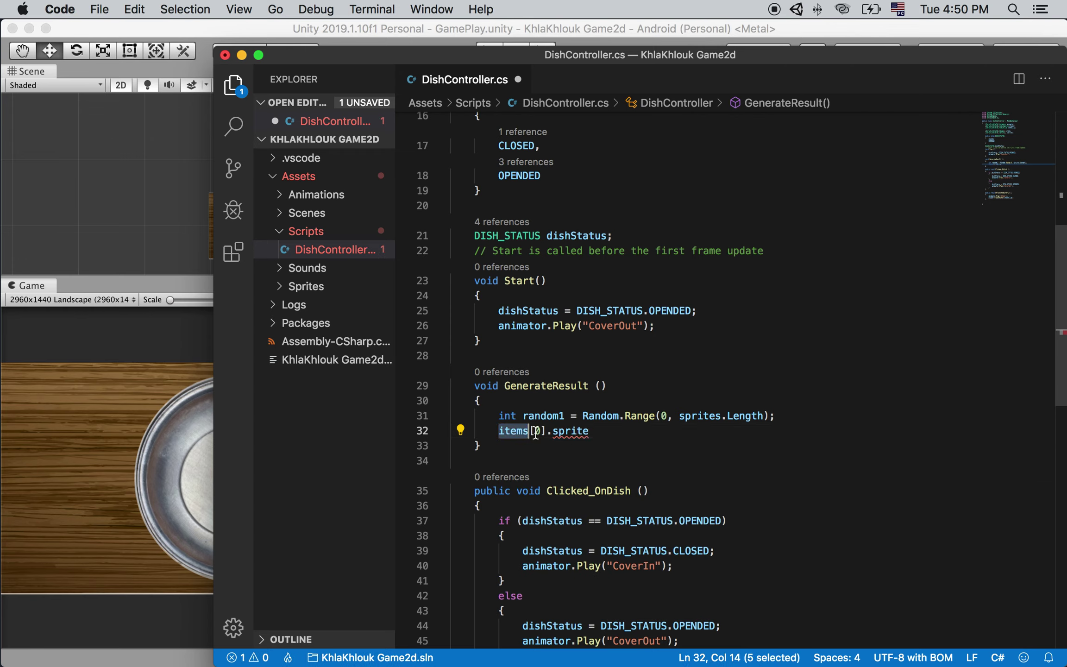
left_click(570, 431)
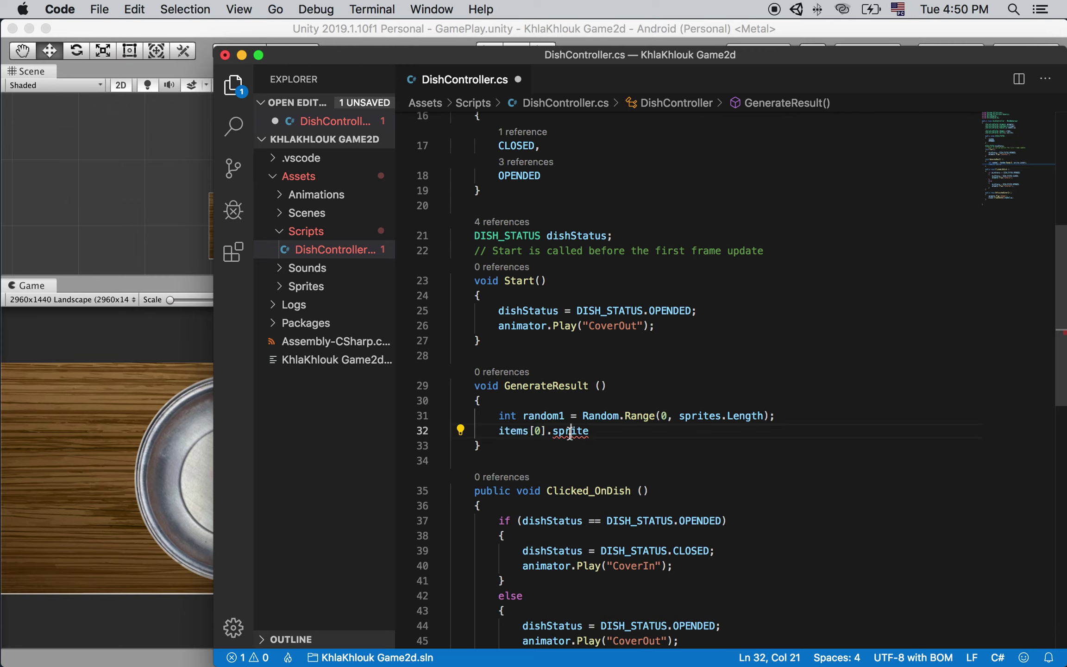
double_click(569, 430)
left_click(707, 436)
Step: Complete the line as = sprites[random1]; to assign the random sprite
type("=")
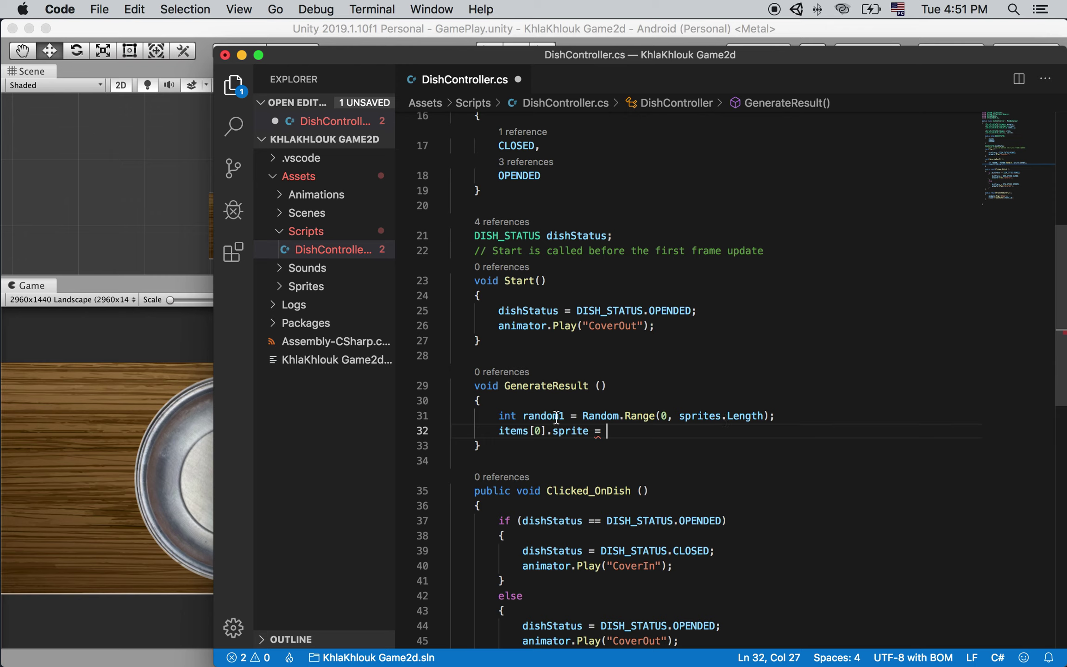
type(" sprite")
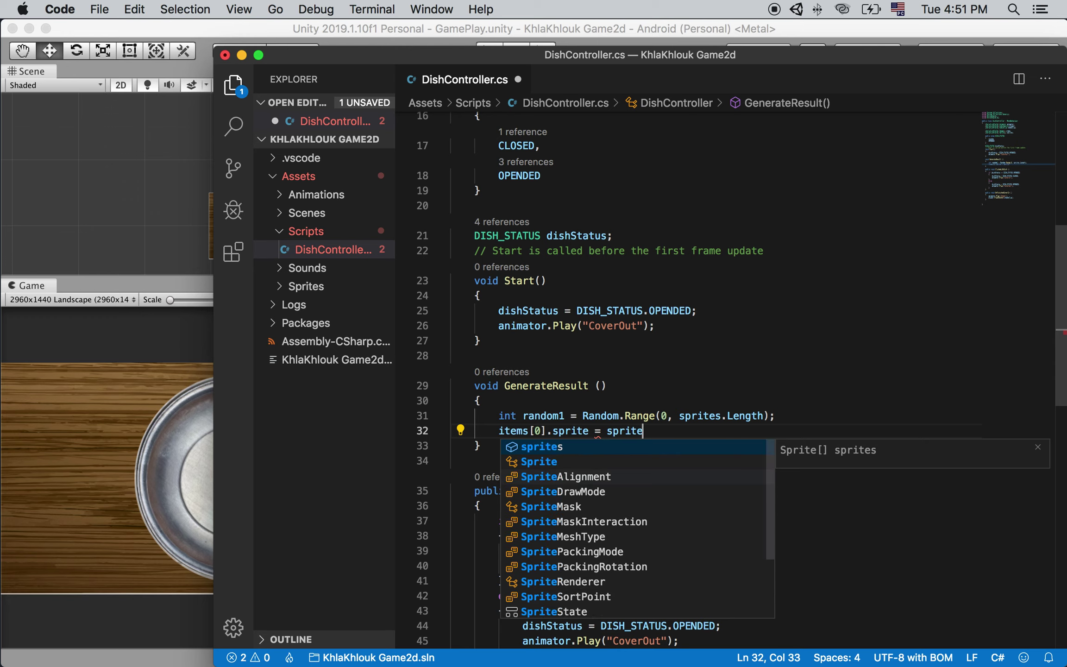
key("Return")
type("[ran")
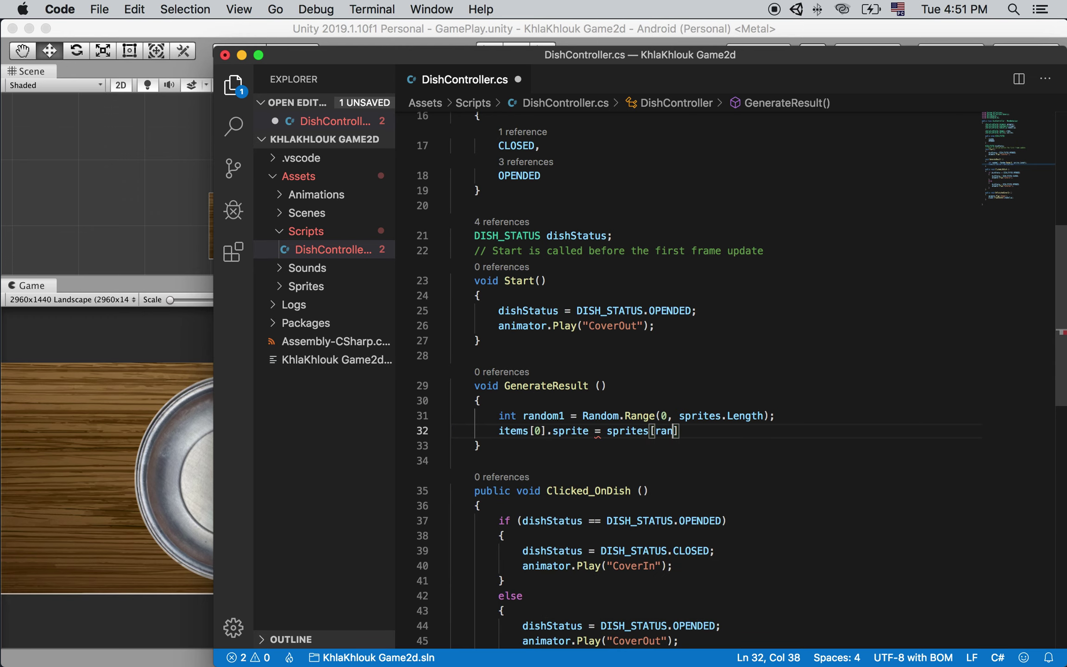
key("Return")
type("];")
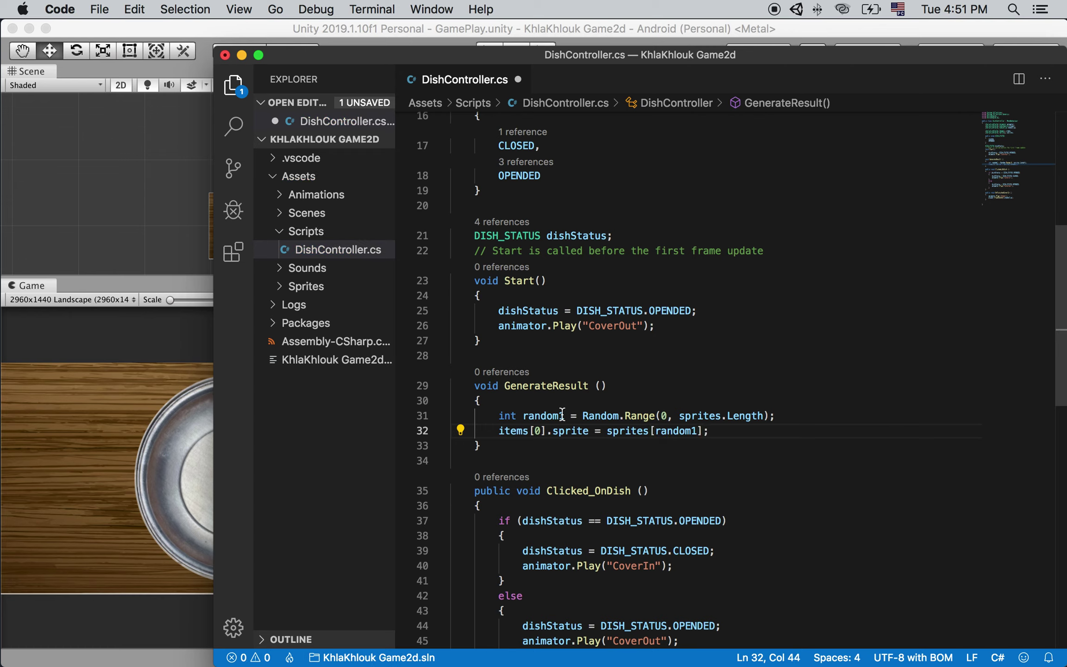
left_click_drag(529, 434, 499, 431)
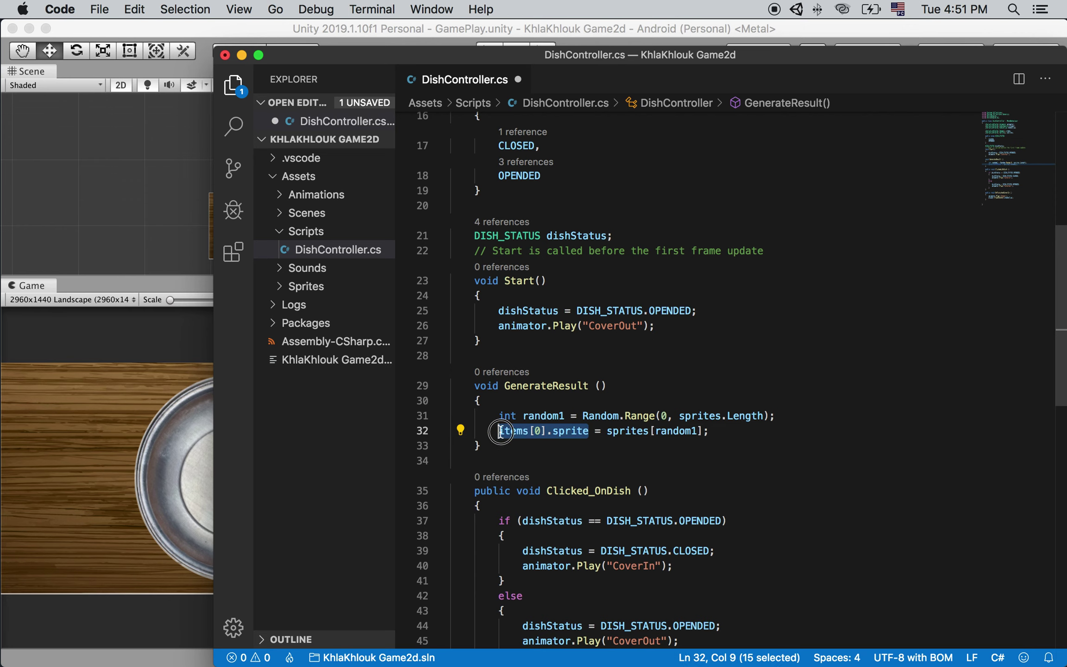
left_click(723, 430)
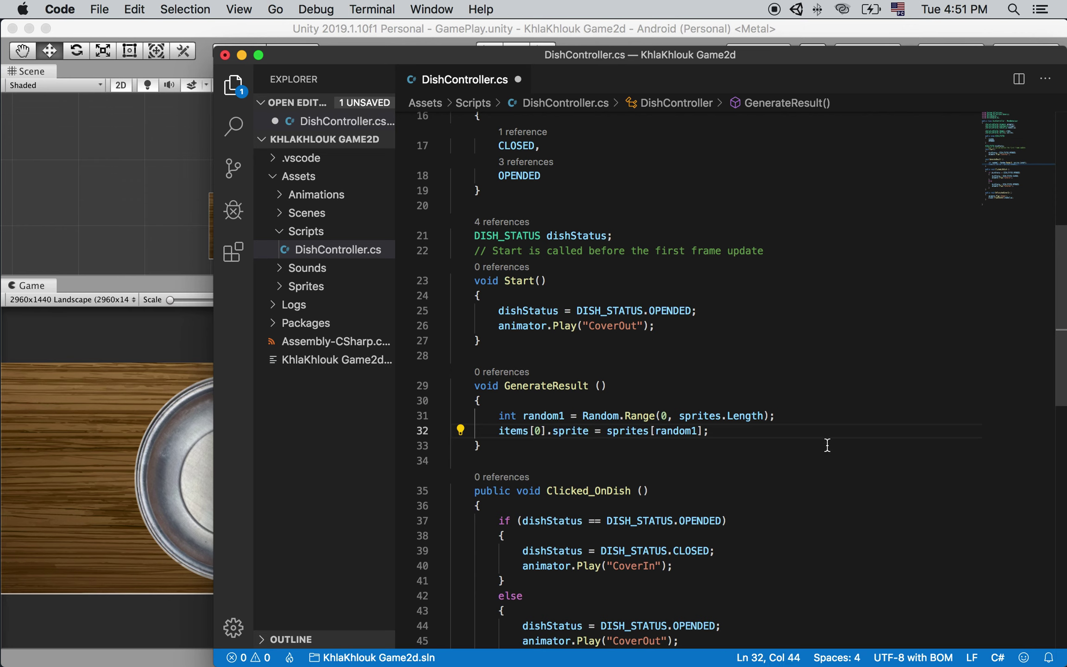
Step: Duplicate the random1 declaration and items assignment so there are three copies
key("shift+Up")
key("shift+Home")
key("super+c")
key("Right")
key("Return")
key("Return")
key("super+v")
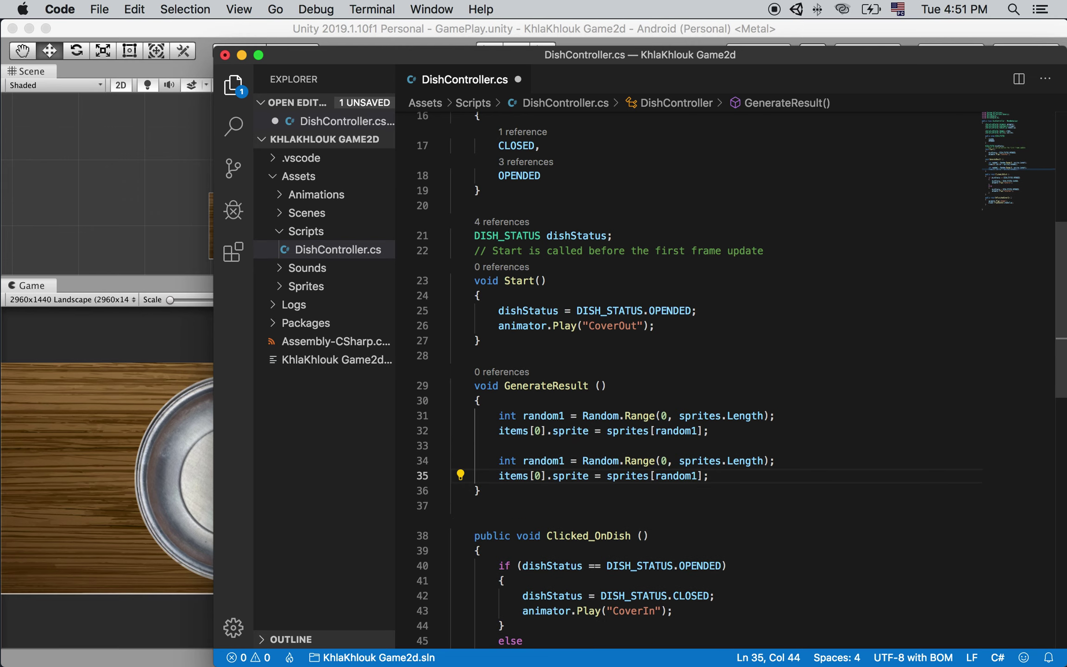
key("Return")
key("Return")
key("super+v")
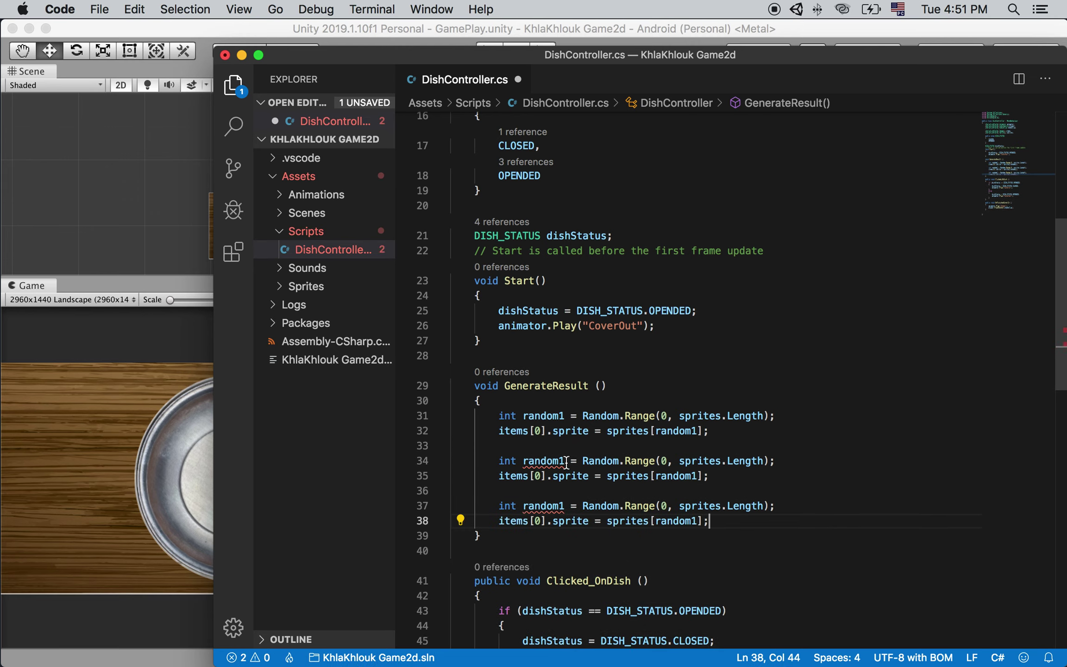
Step: Rename the second and third random declarations to random2 and random3
left_click(564, 460)
key("BackSpace")
type("2")
key("Down")
key("Down")
key("Down")
key("BackSpace")
type("3")
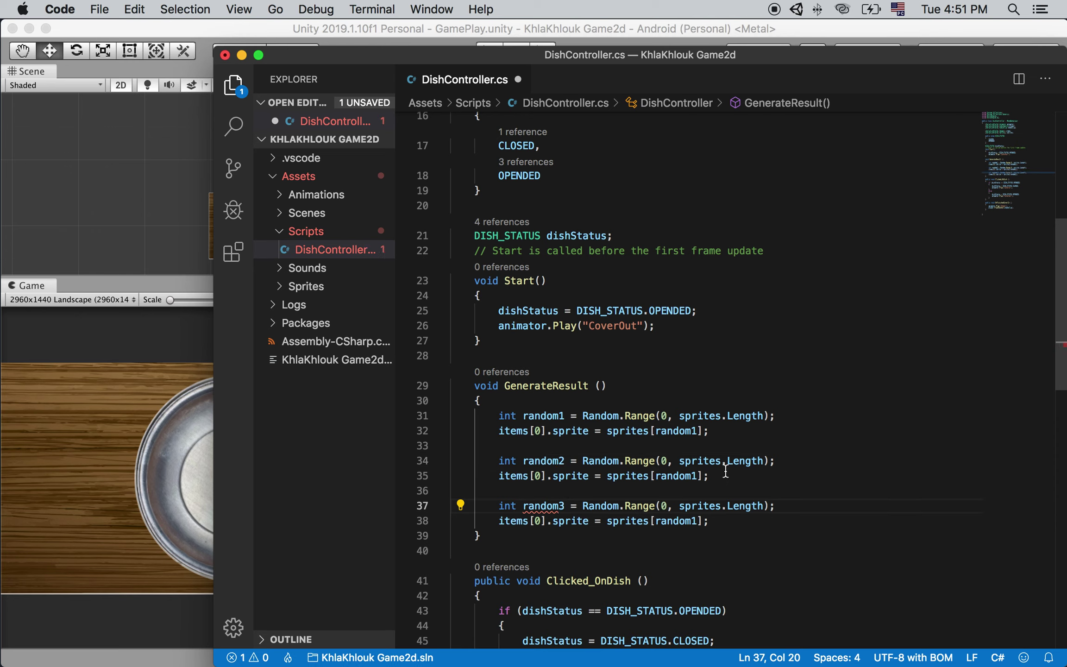
Step: Change the sprites indices on lines 35 and 38 to random2 and random3
left_click(697, 475)
key("BackSpace")
type("2")
left_click(698, 520)
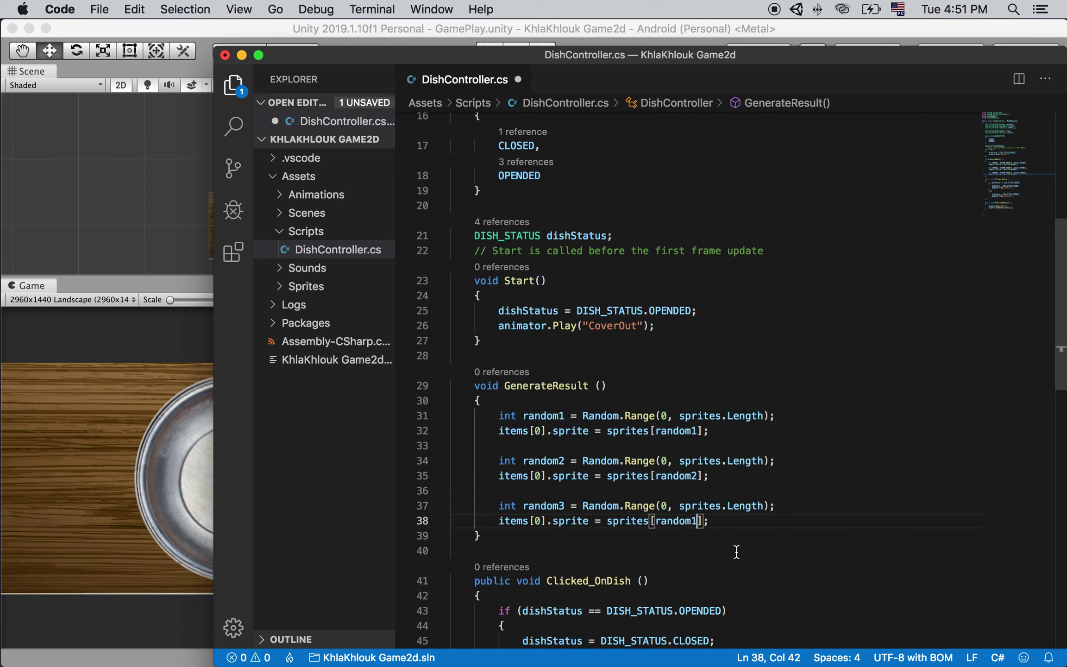
key("BackSpace")
type("3")
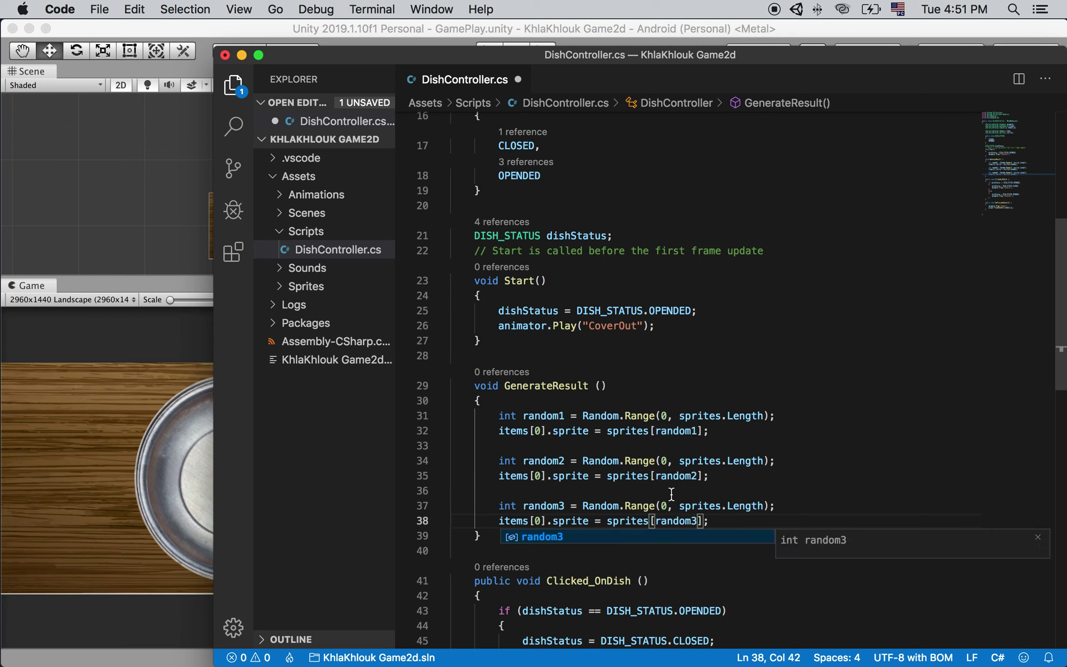
left_click(734, 485)
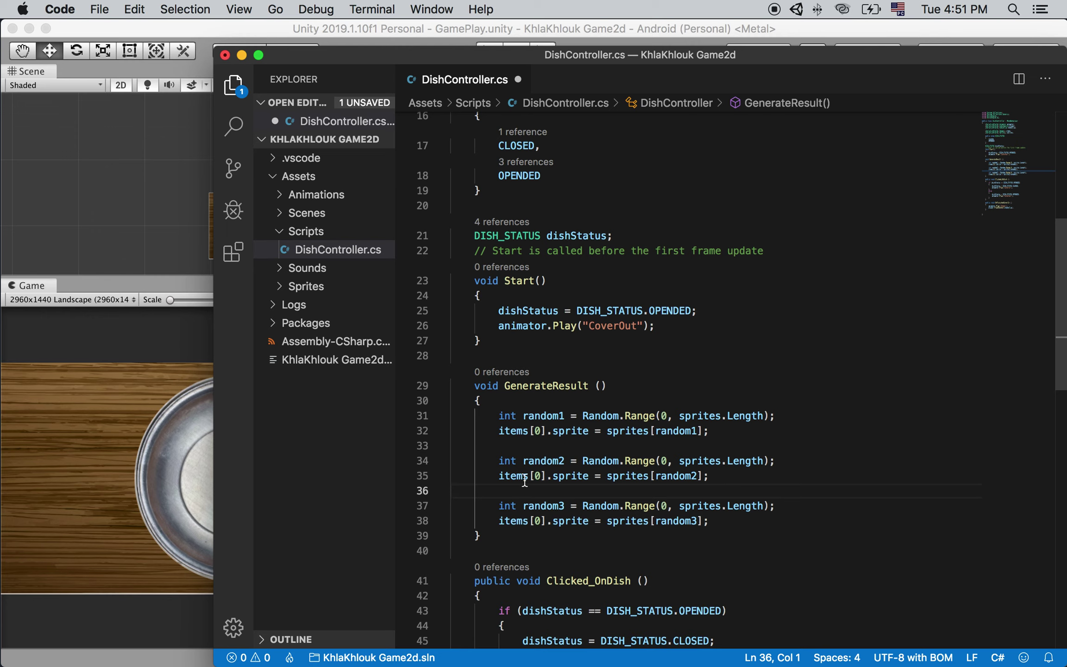
Step: Check where random2 and random3 are used, and change the line 35 items index to 1
double_click(541, 461)
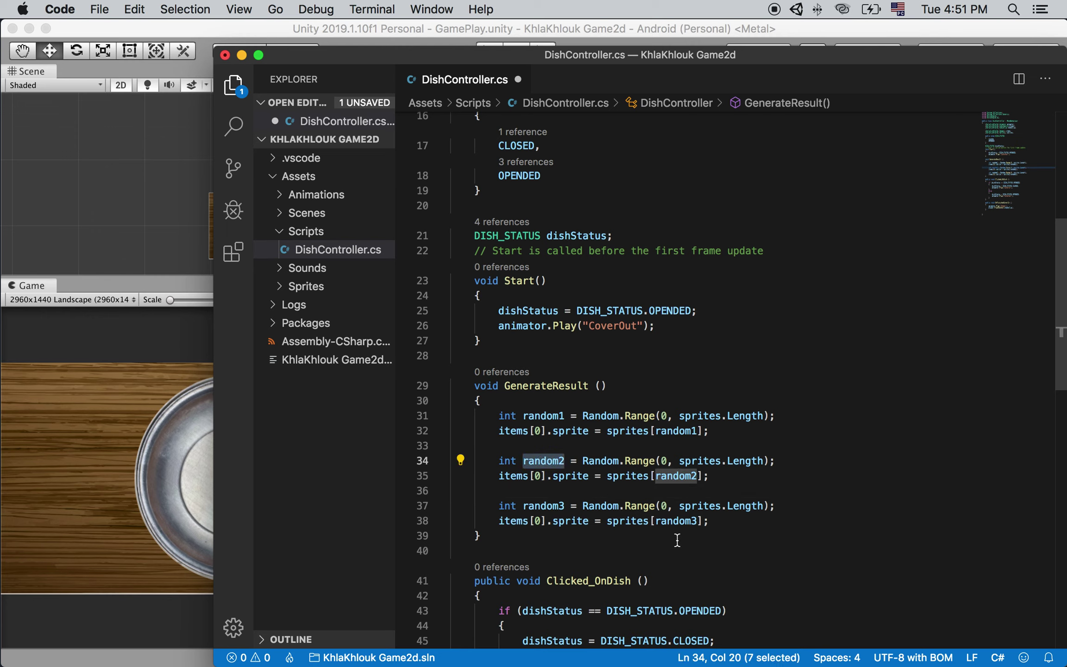
double_click(536, 505)
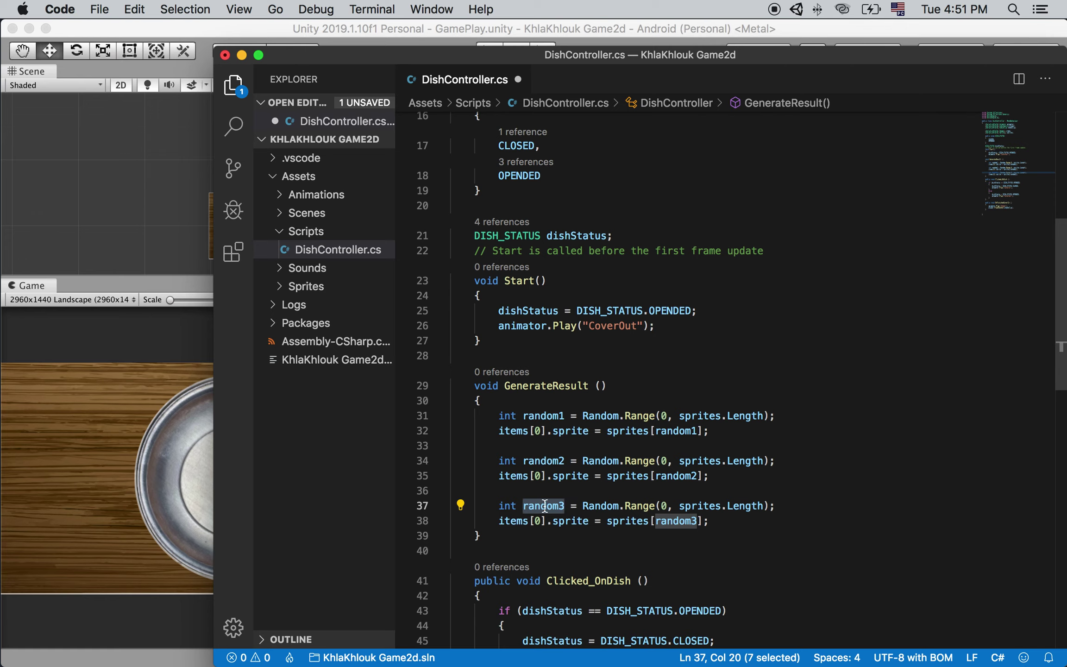
double_click(513, 476)
left_click(548, 476)
key("BackSpace")
type("1")
key("Down")
key("Down")
key("Down")
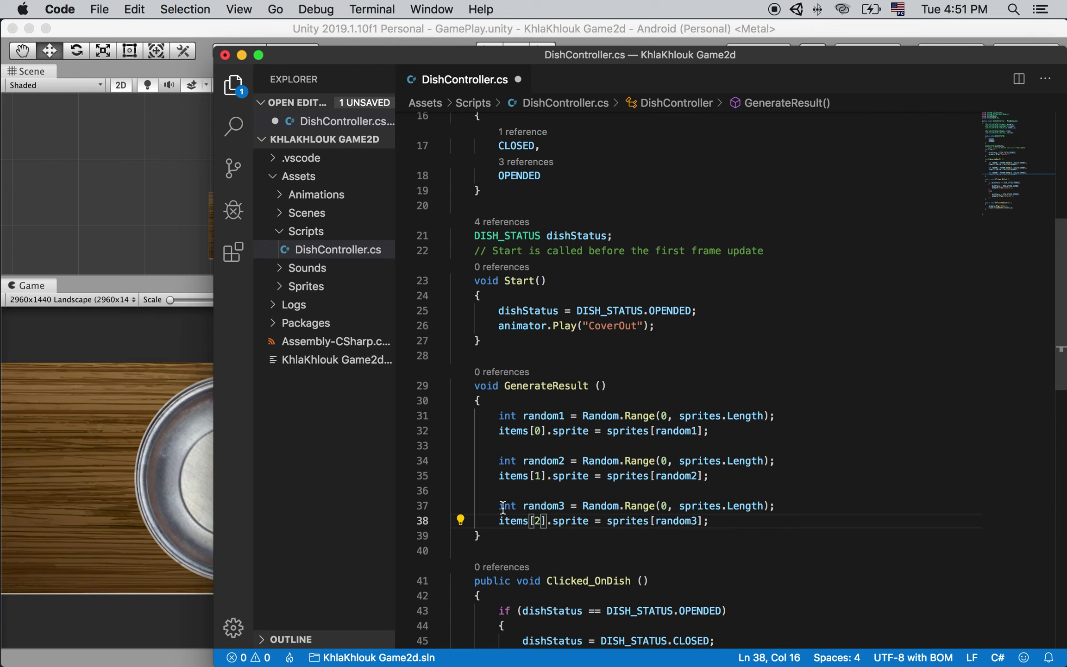
left_click_drag(497, 416, 669, 445)
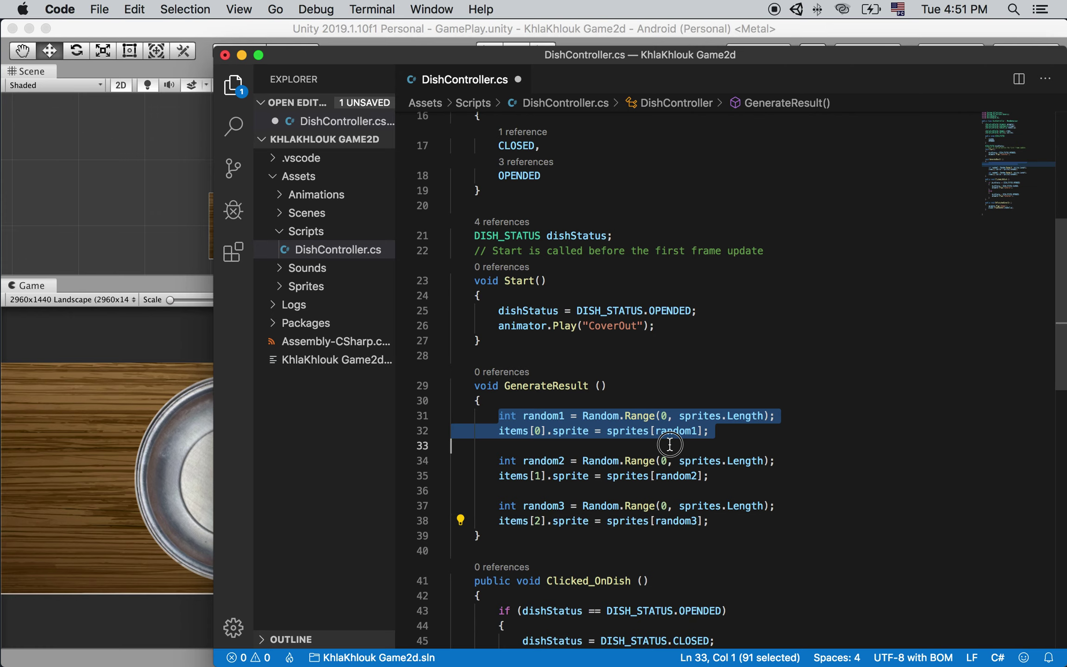
left_click(792, 461)
left_click_drag(494, 461, 528, 460)
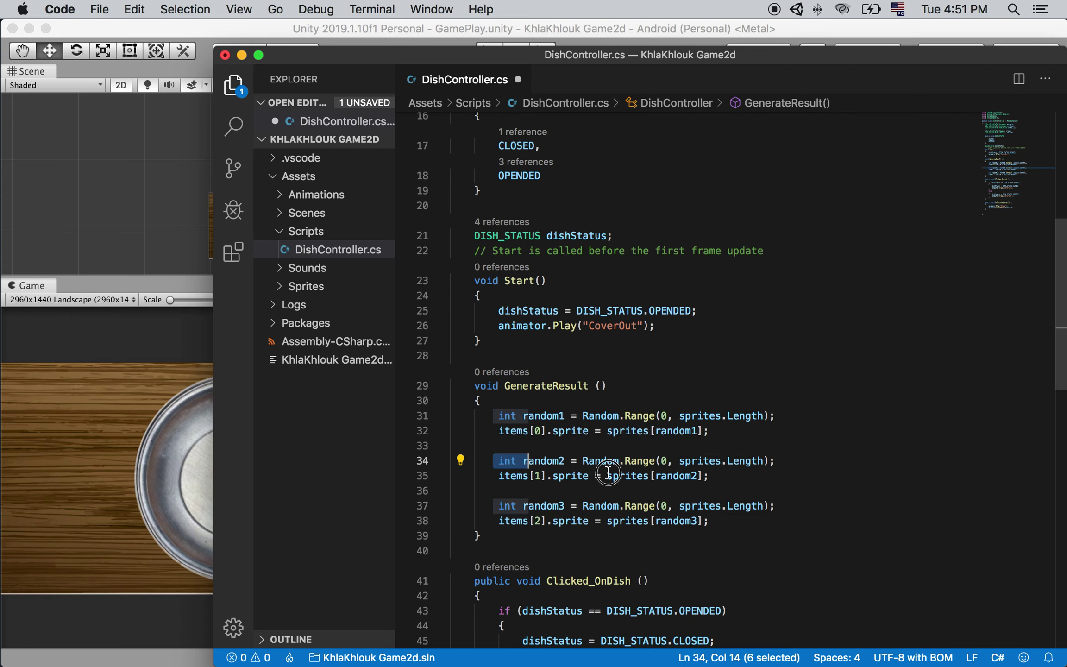
left_click_drag(608, 472, 745, 478)
mouse_move(743, 523)
left_mouse_down()
mouse_move(518, 521)
mouse_move(500, 506)
left_mouse_up()
double_click(537, 505)
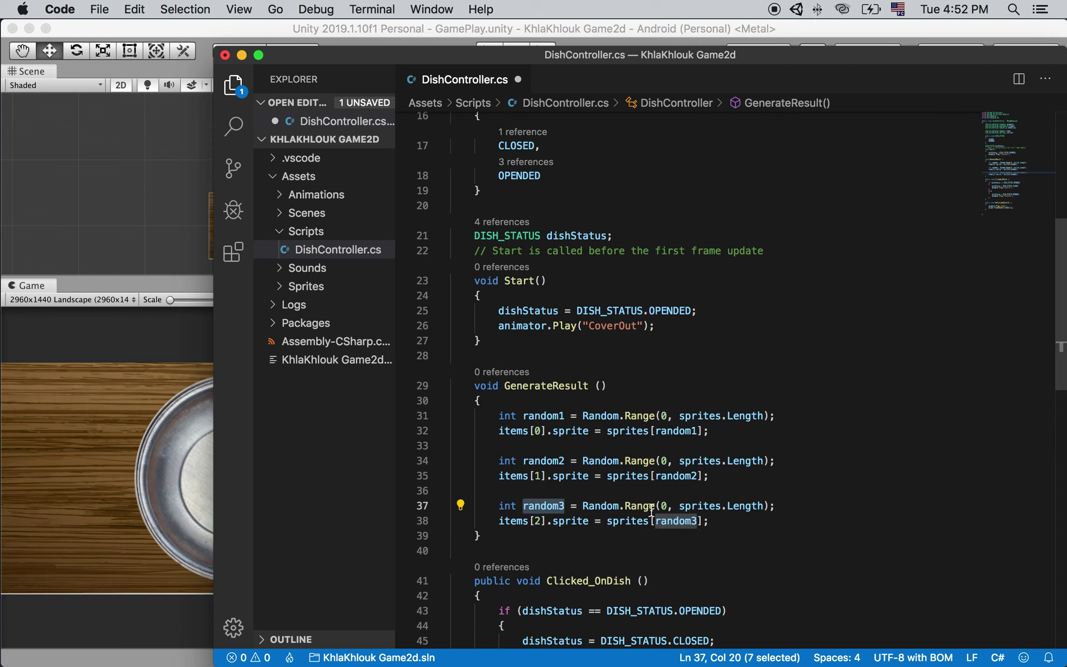
double_click(685, 521)
left_click(546, 461)
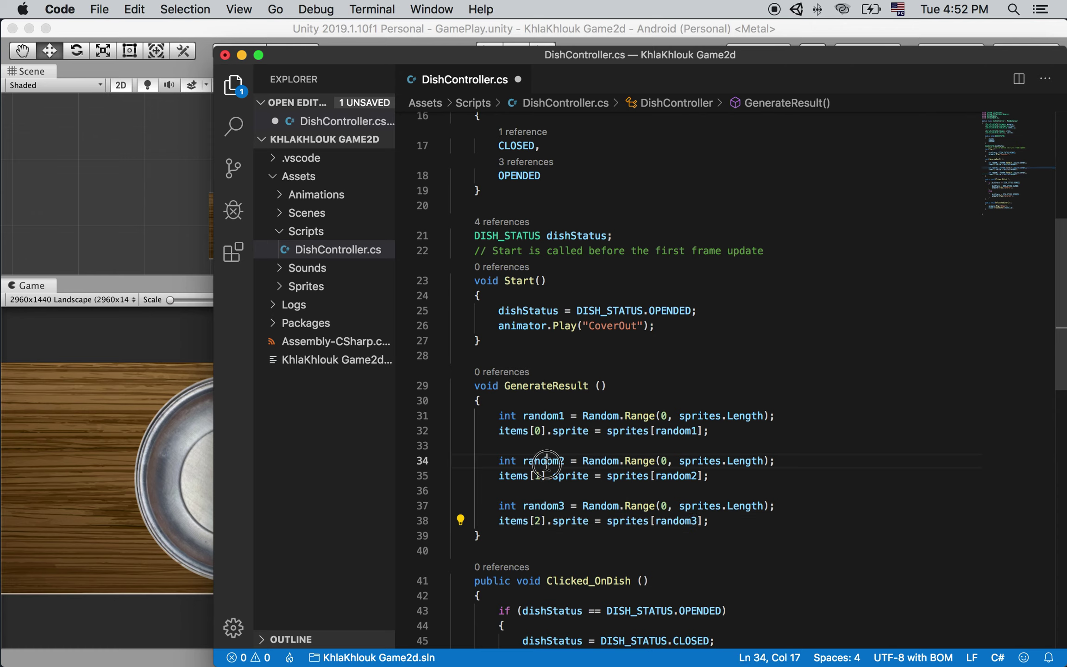
double_click(547, 460)
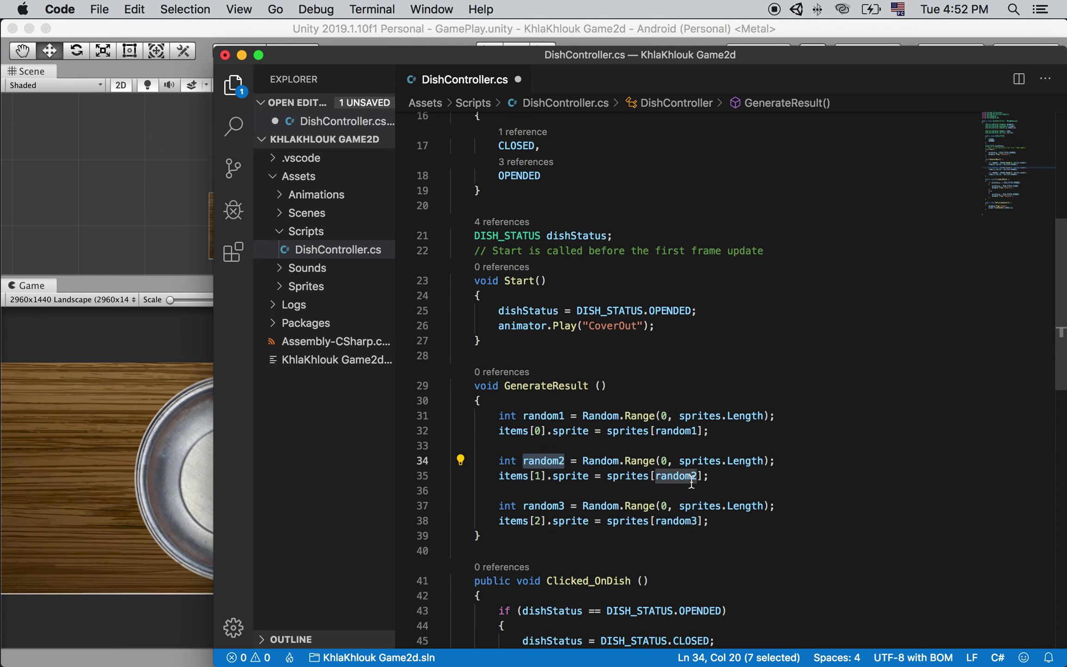
left_click(550, 412)
double_click(550, 412)
left_click(685, 431)
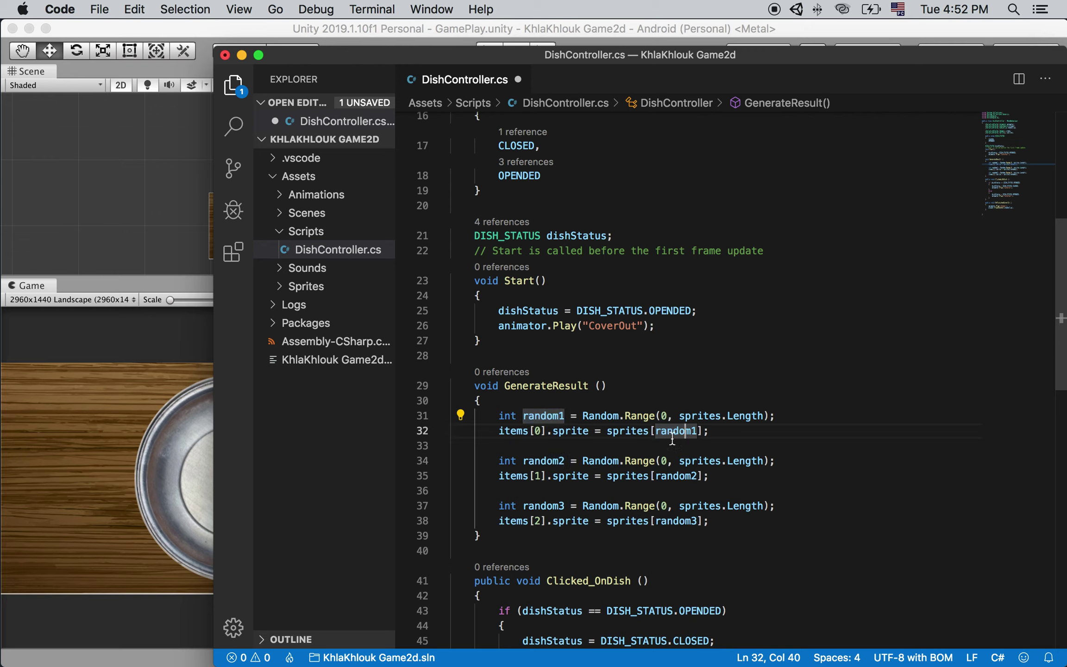
double_click(551, 461)
left_click(681, 476)
double_click(550, 506)
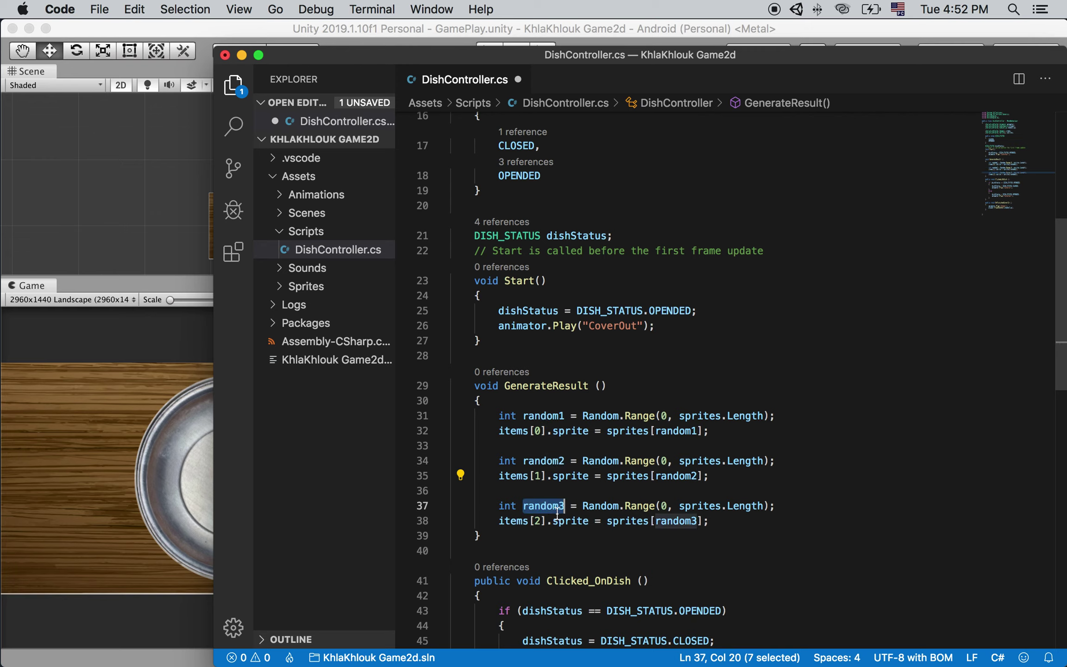
double_click(676, 521)
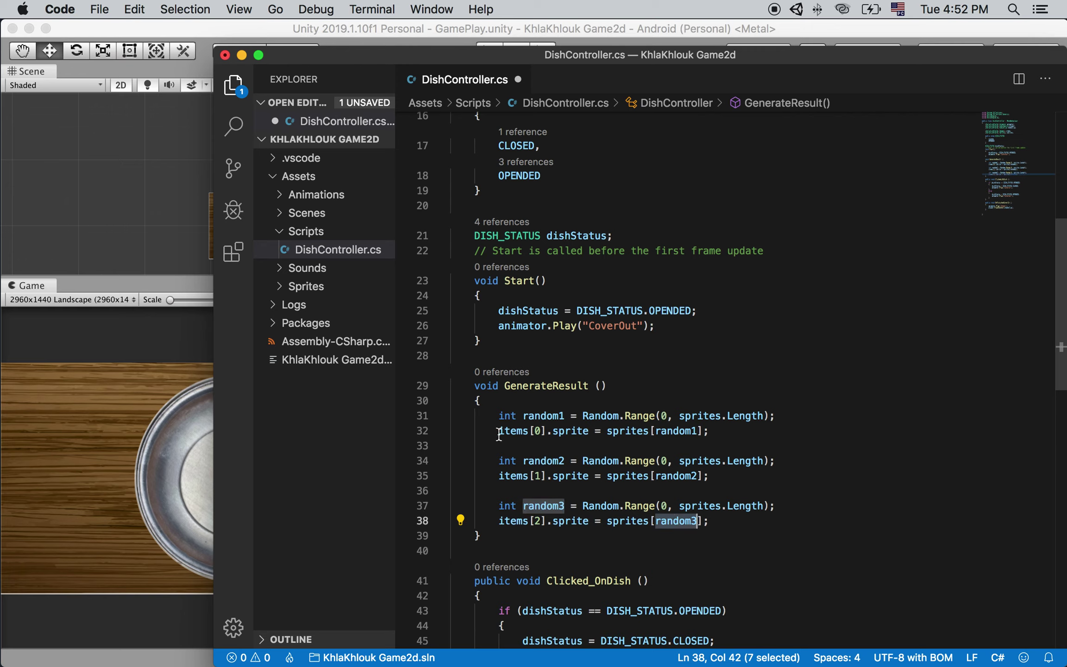
left_click_drag(499, 430, 552, 431)
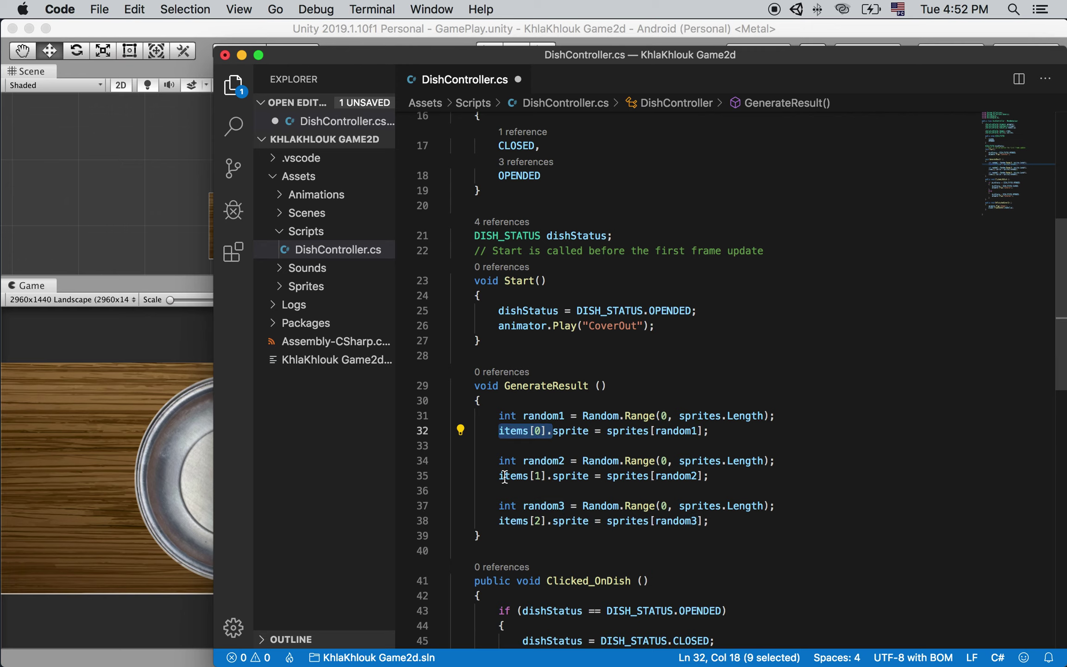
left_click_drag(498, 476, 547, 475)
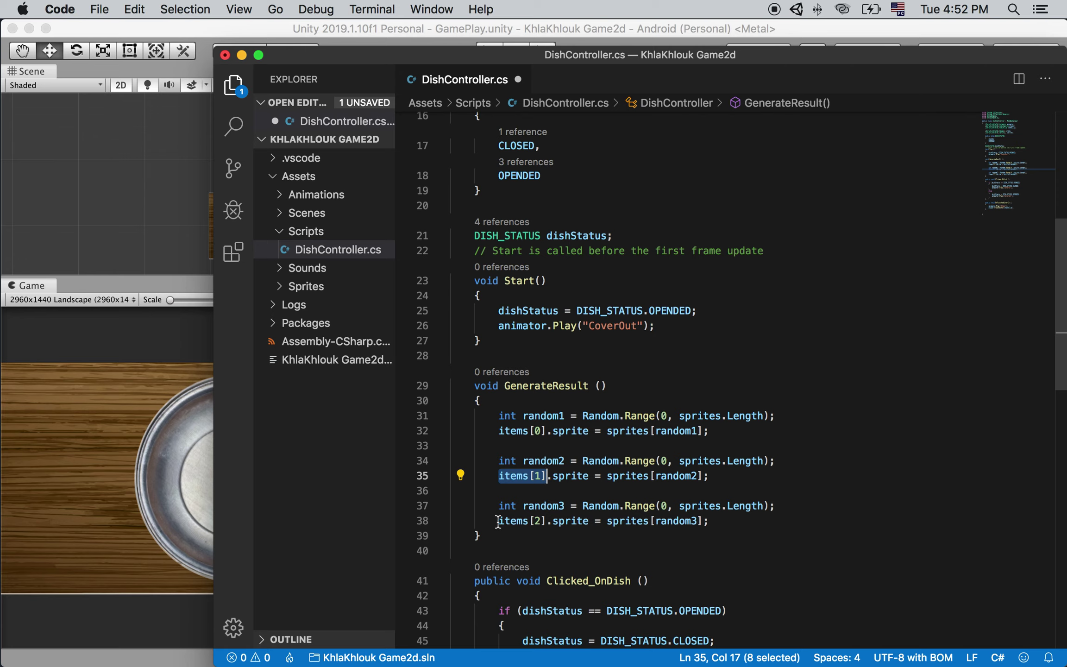
left_click_drag(498, 520, 547, 521)
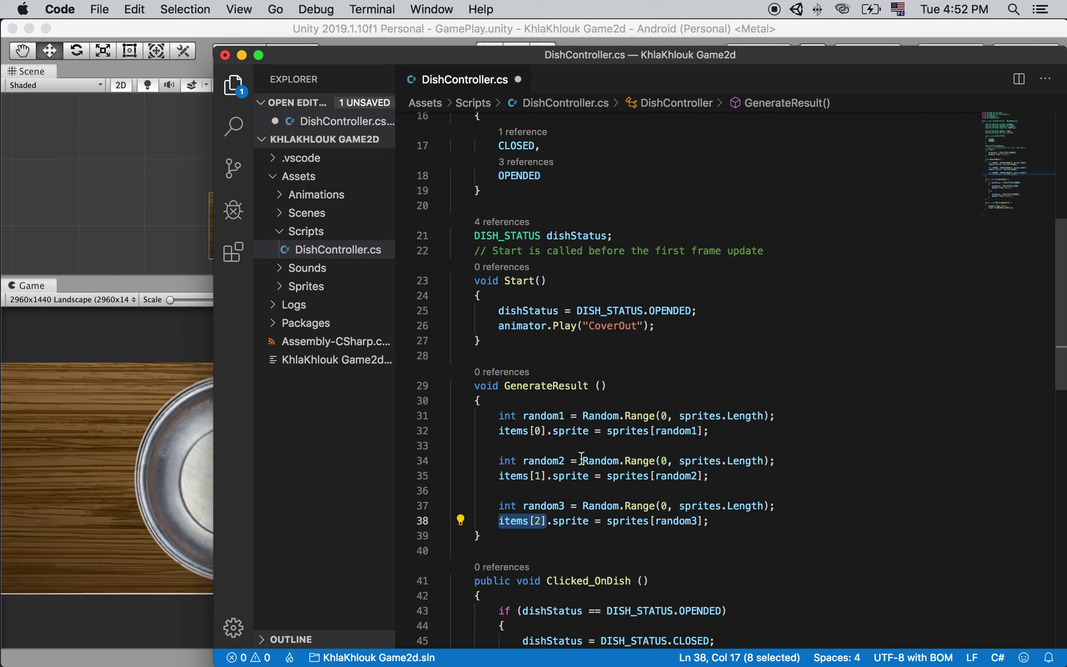
left_click_drag(504, 385, 601, 392)
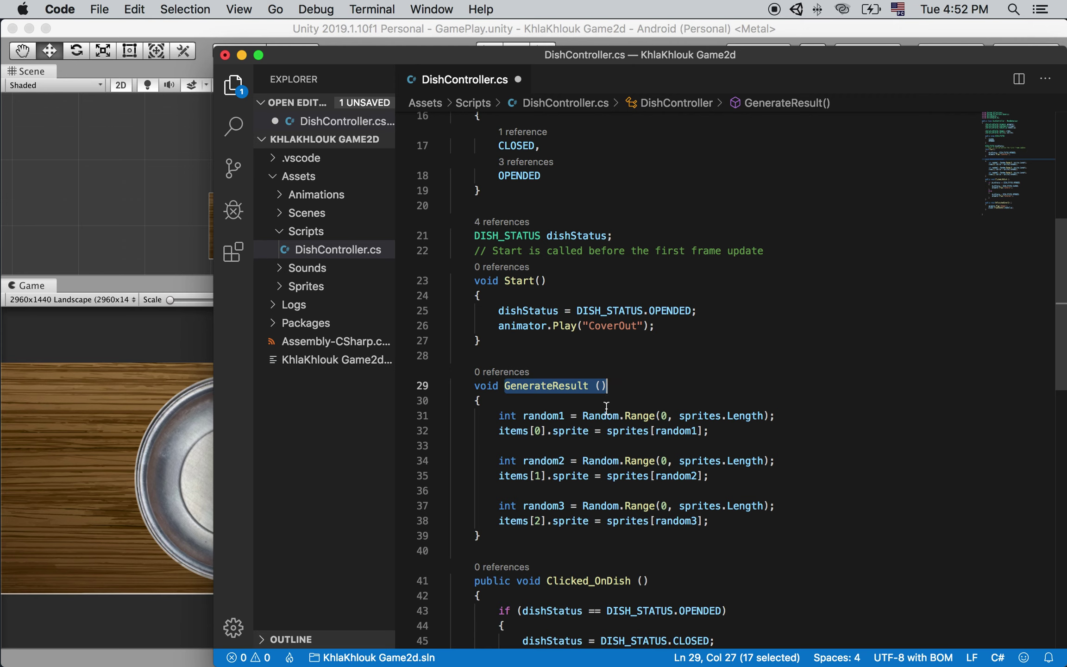
scroll(606, 407, "down", 2)
scroll(606, 408, "down", 2)
scroll(606, 407, "down", 1)
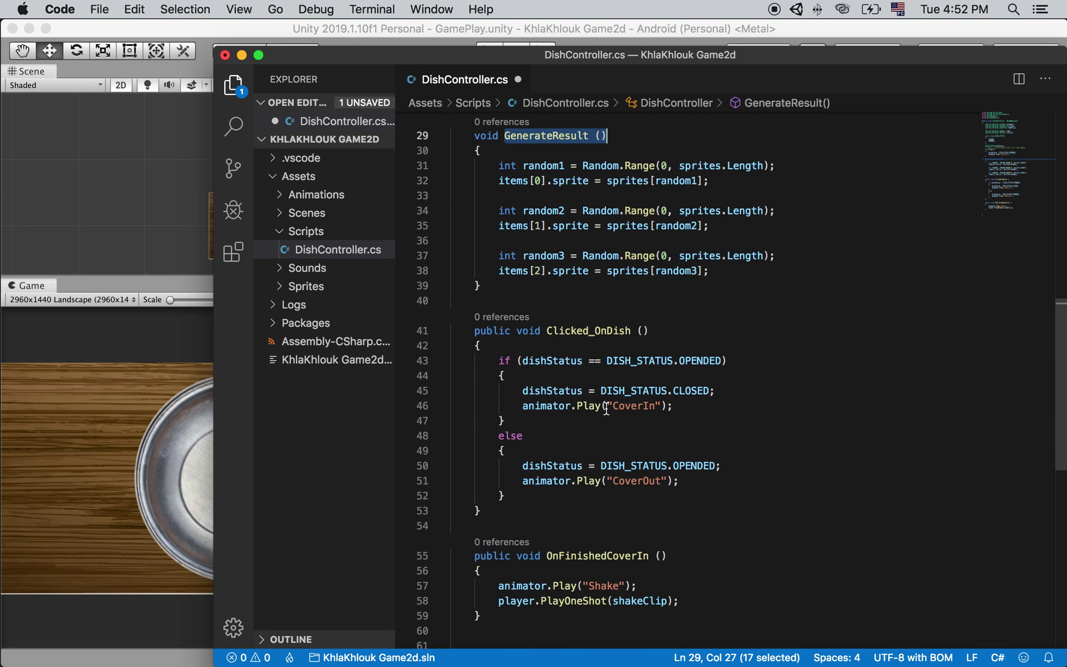
left_click_drag(516, 466, 706, 480)
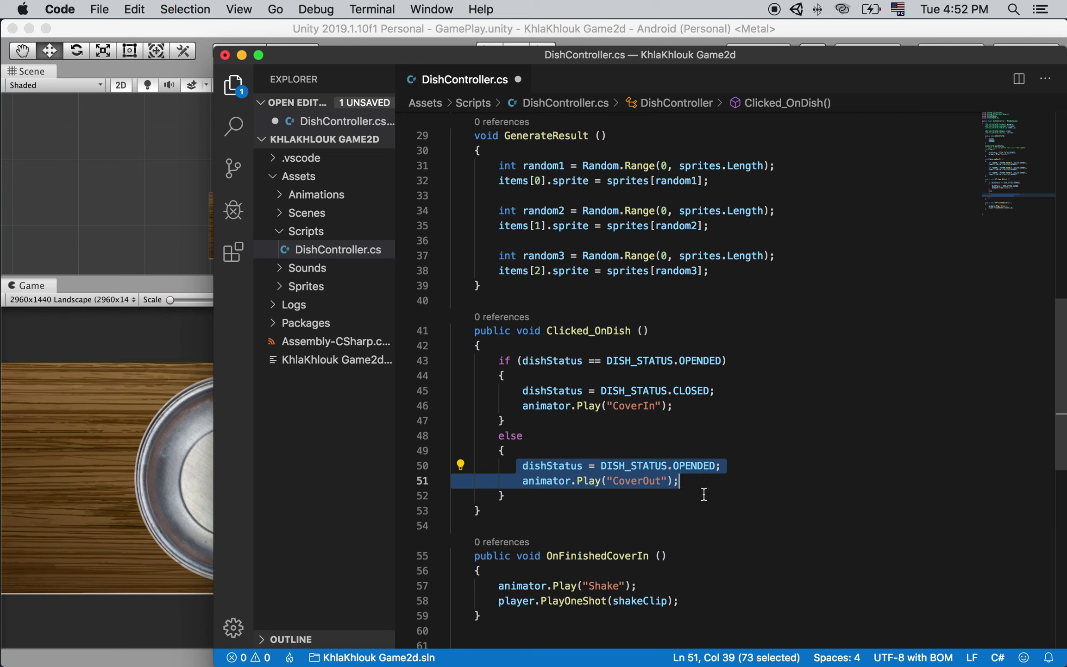
scroll(699, 495, "down", 2)
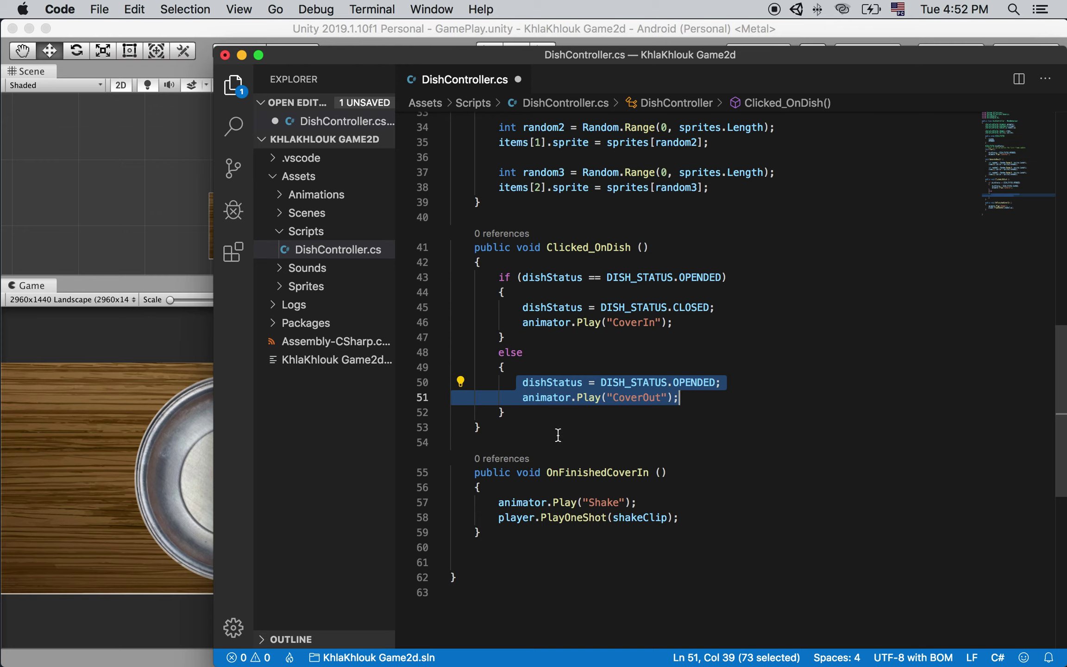
left_click(521, 382)
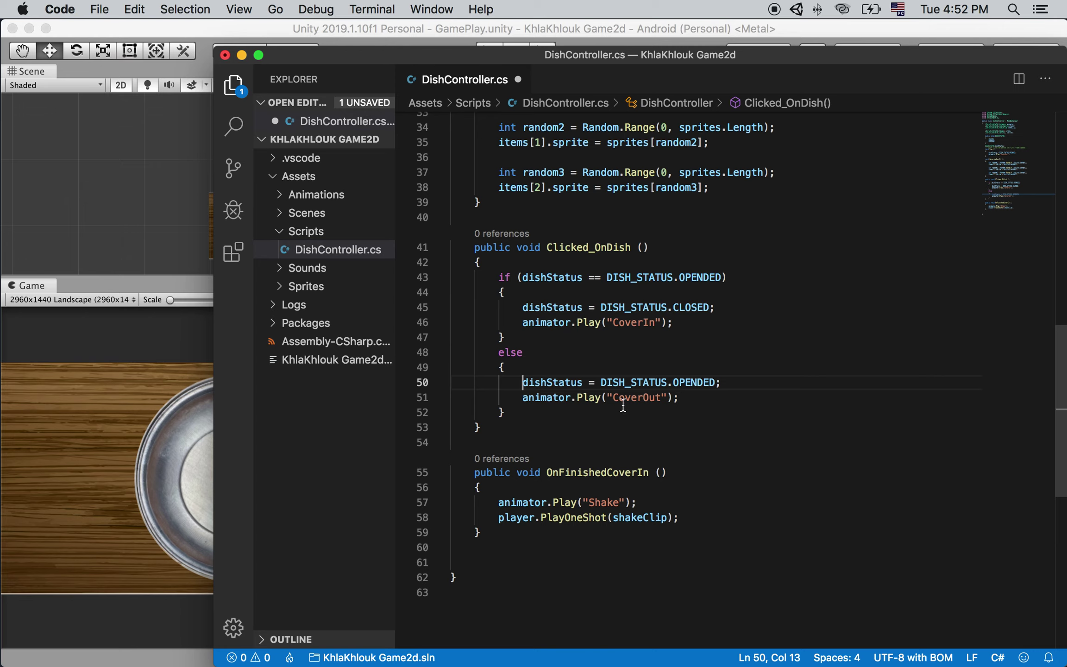
left_click_drag(521, 382, 699, 395)
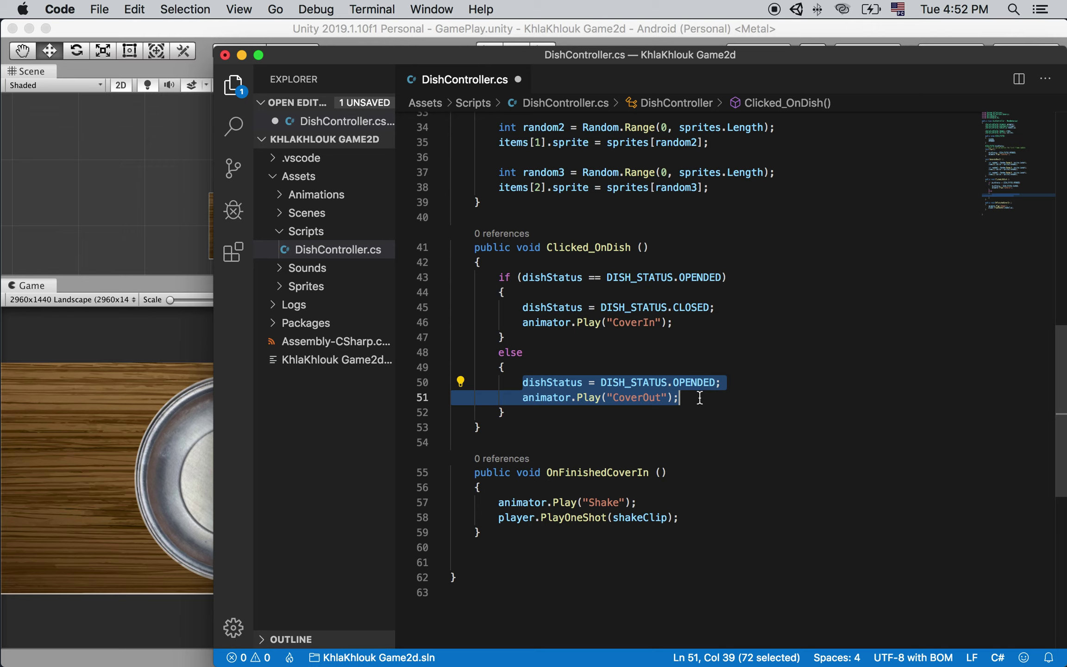
left_click_drag(498, 502, 692, 512)
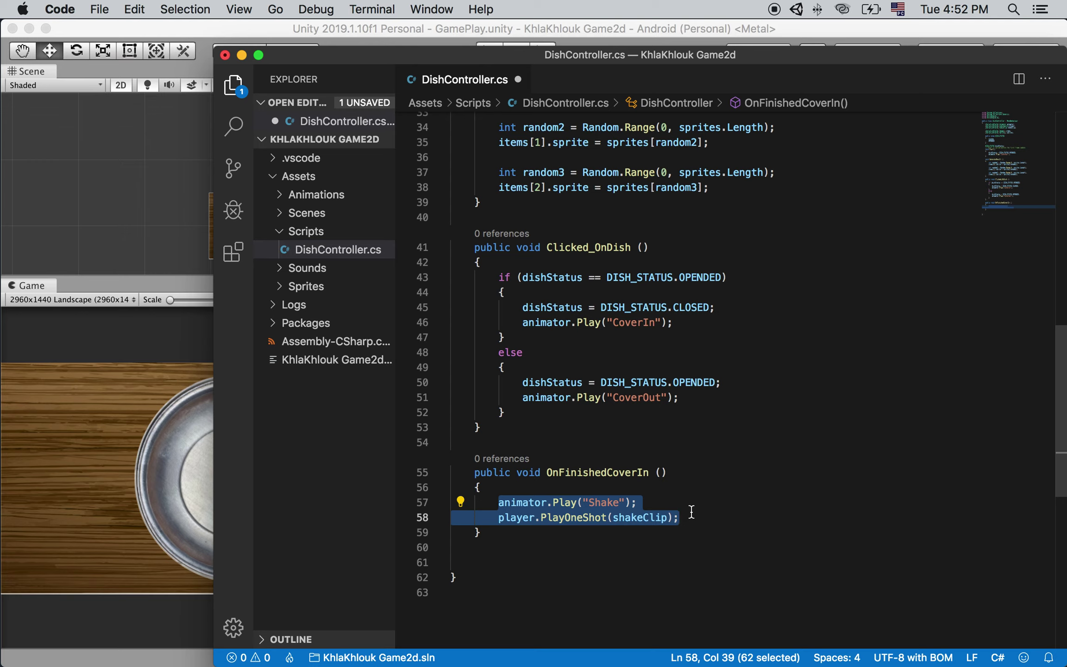
Step: Add a GenerateResult(); call after the PlayOneShot line in OnFinishedCoverIn
left_click(714, 513)
key("Return")
type("Gen")
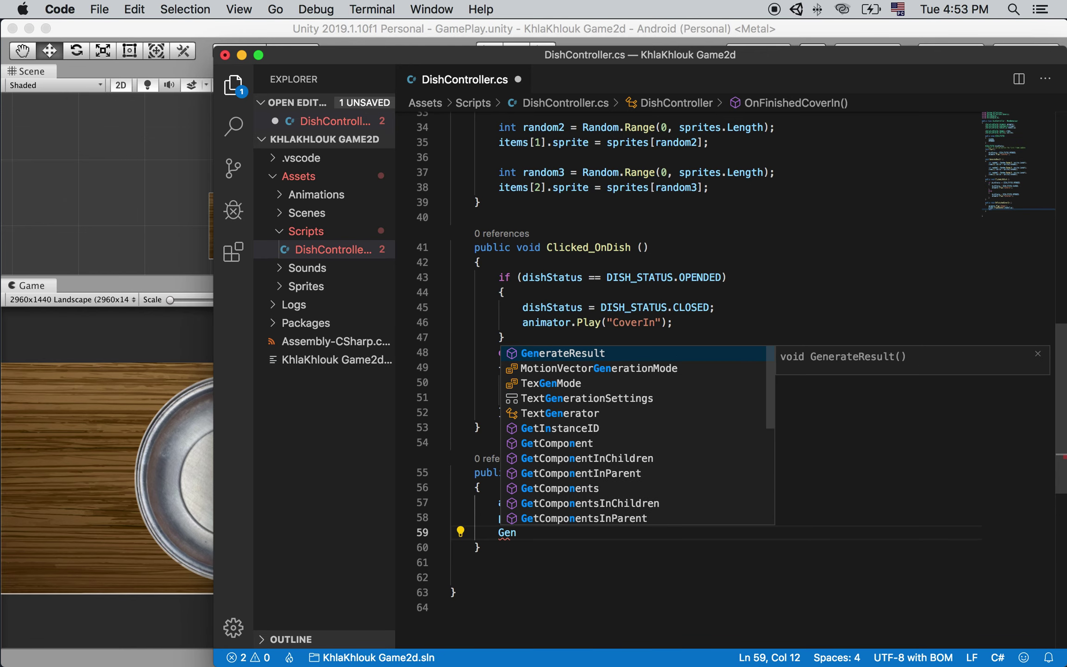
key("Return")
type("();")
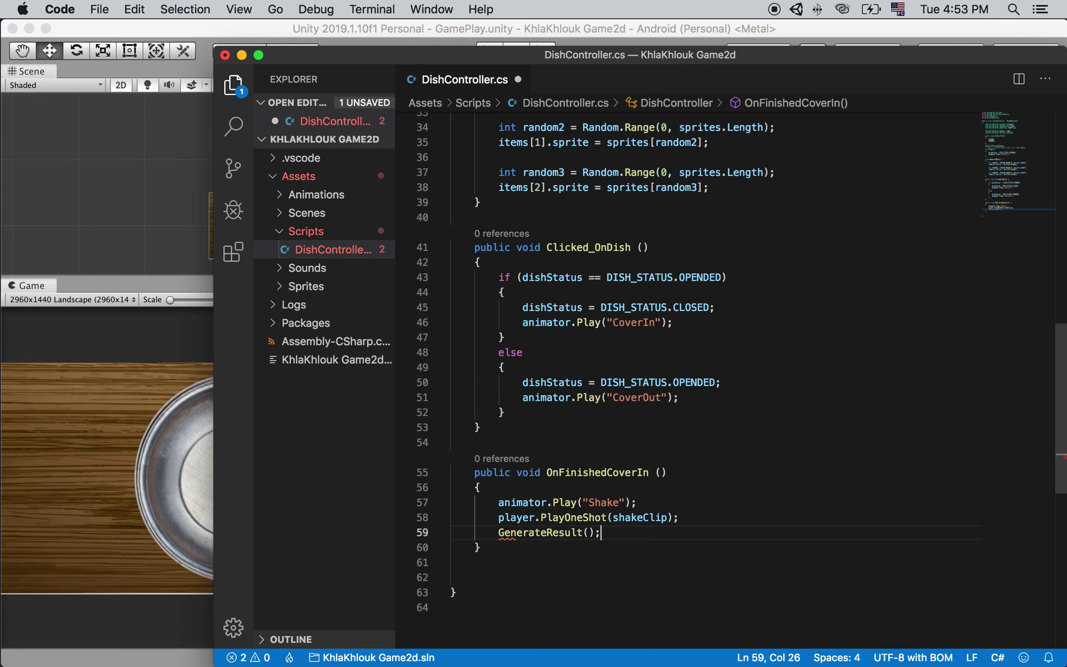
Step: Save DishController.cs, review the items and sprites array fields, and return to Unity
left_click(734, 517)
key("super+s")
scroll(735, 518, "up", 2)
scroll(727, 533, "up", 6)
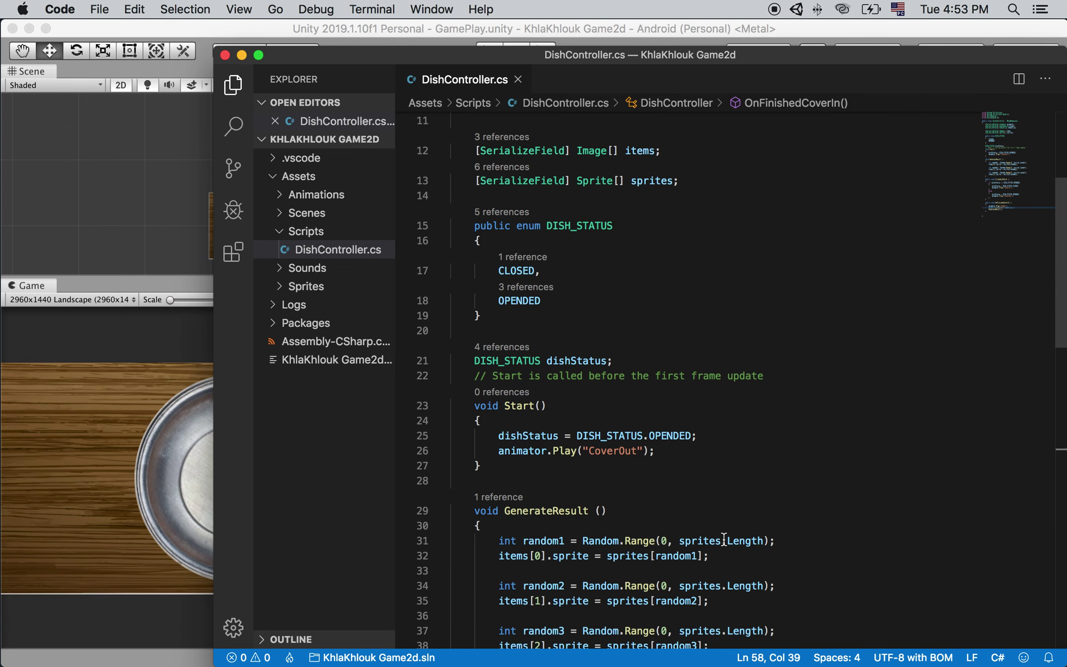
scroll(725, 538, "up", 3)
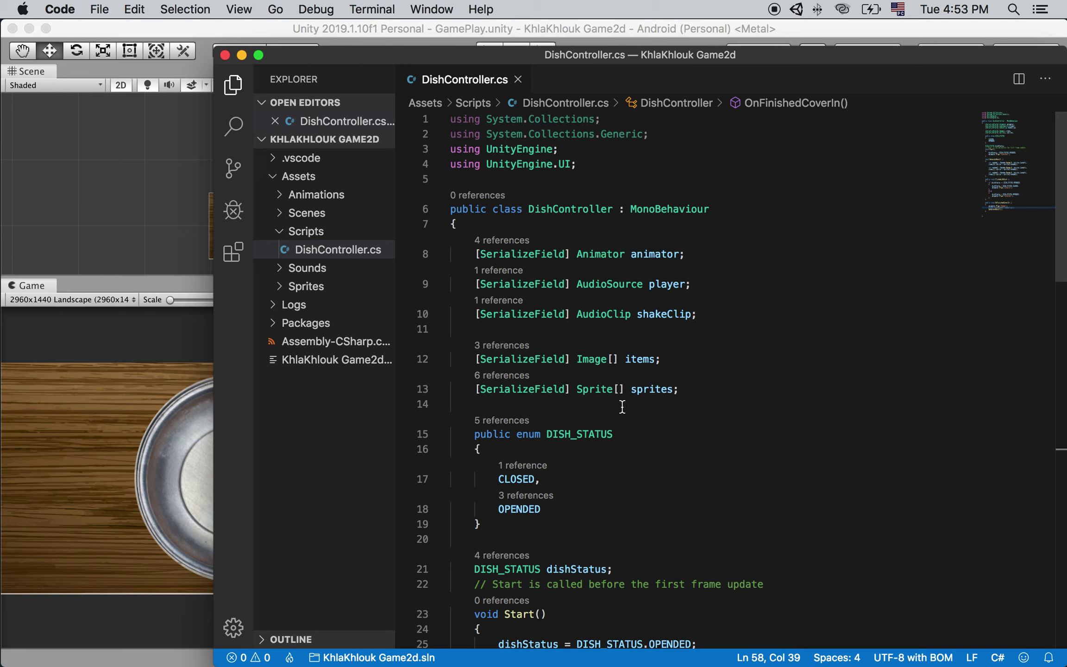
double_click(640, 361)
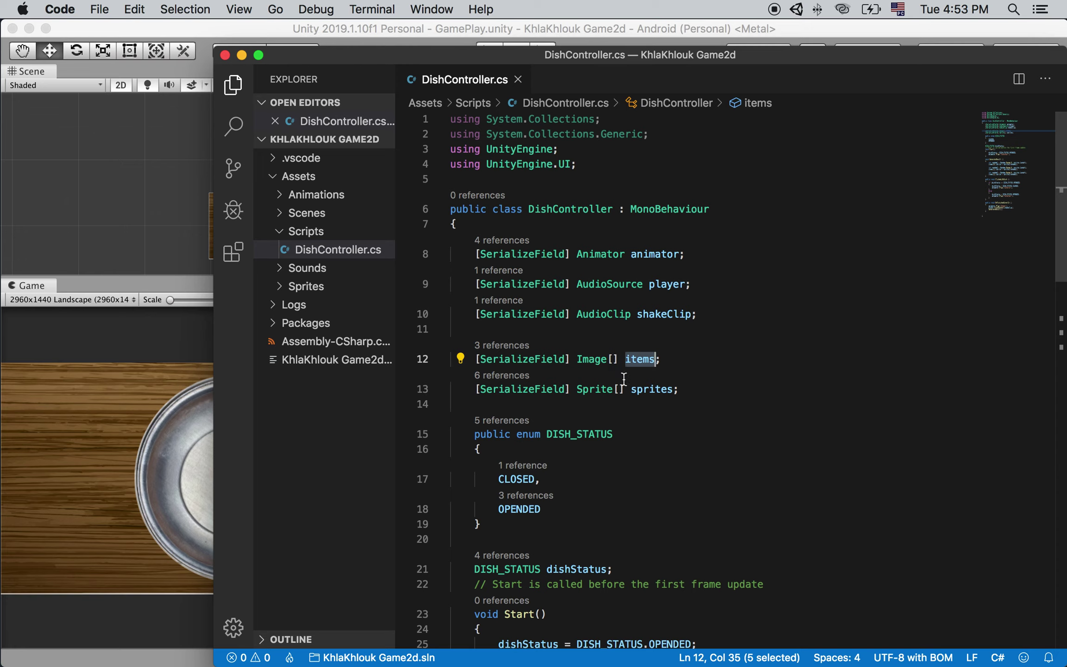
double_click(653, 389)
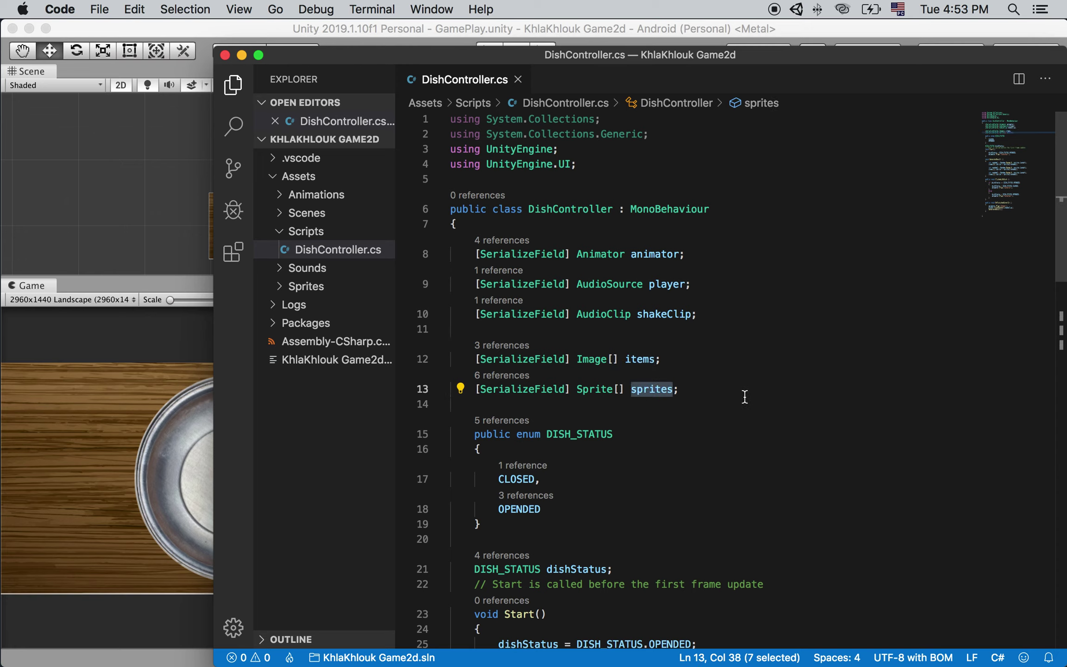
key("super+Tab")
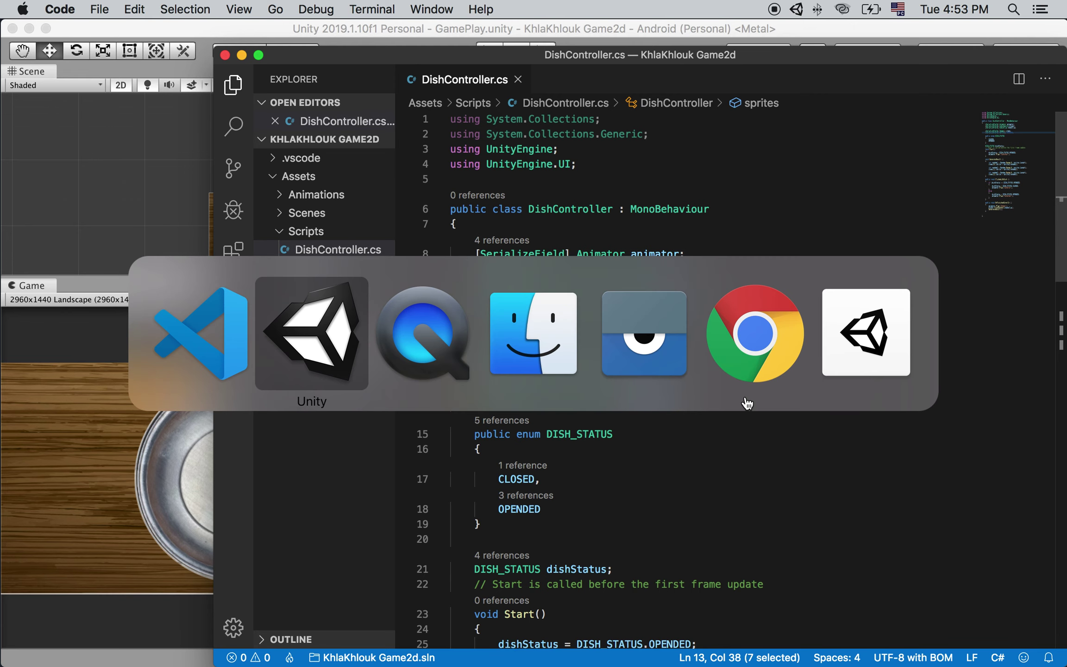
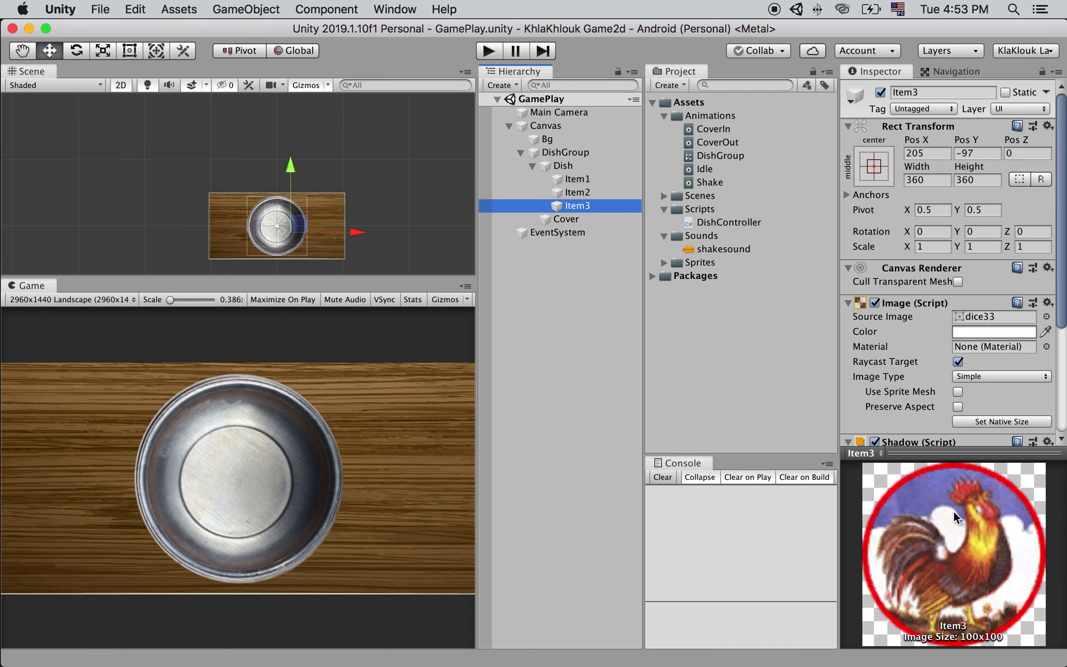
Step: Select DishGroup and expand the Dish Controller's empty Items and Sprites lists
left_click(564, 155)
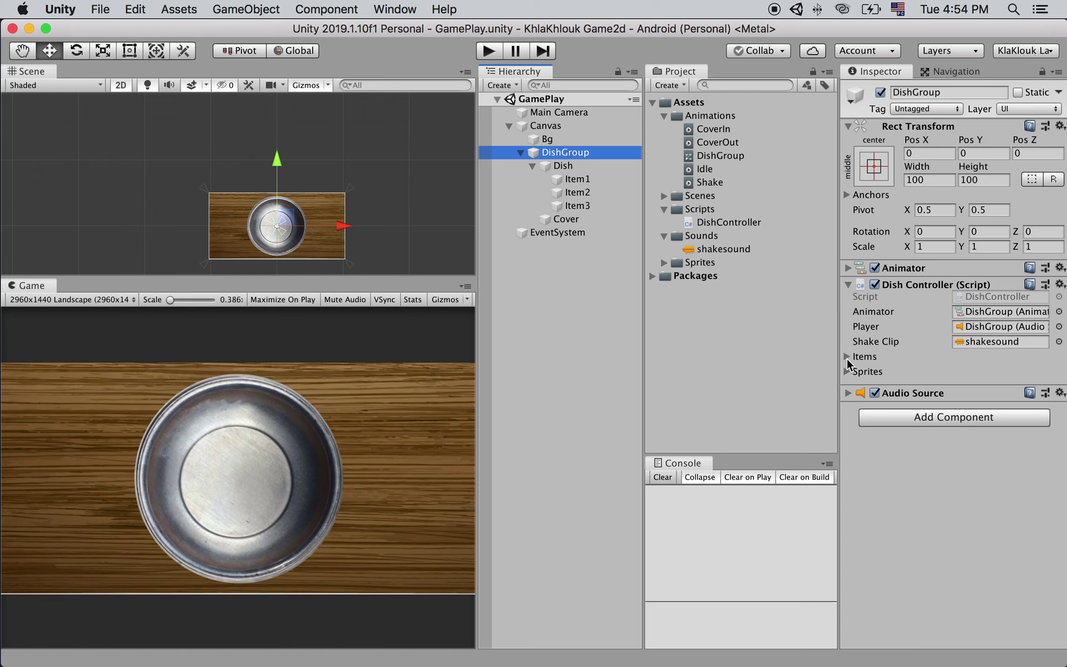
left_click(846, 356)
left_click(846, 386)
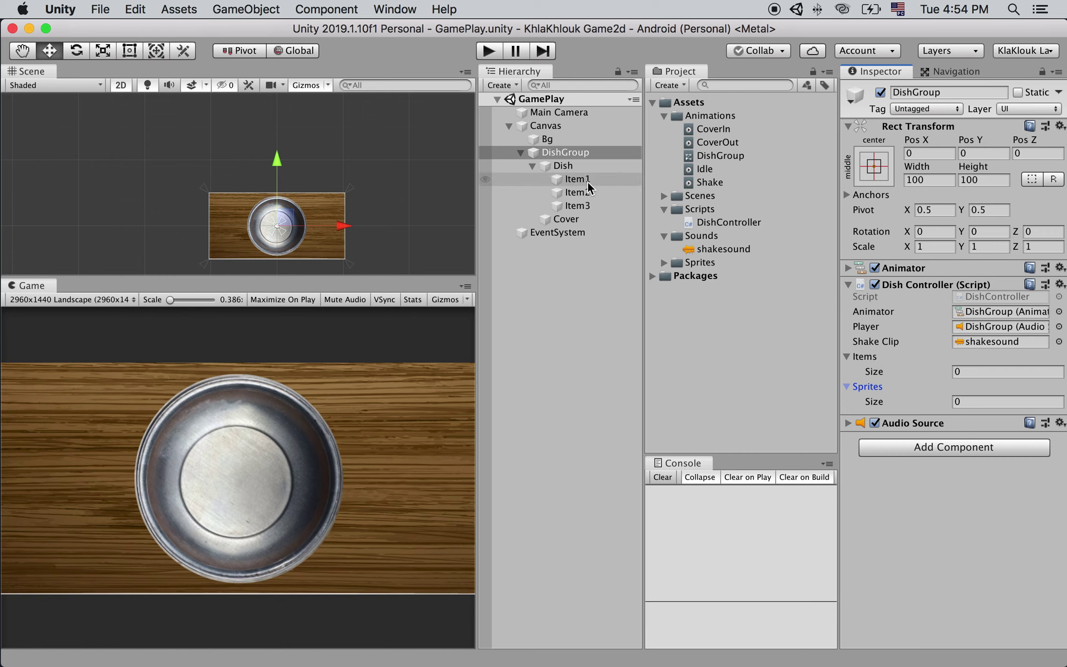
Step: Drag Item1, Item2 and Item3 from the Hierarchy into the Dish Controller's Items list
left_click_drag(580, 186, 968, 357)
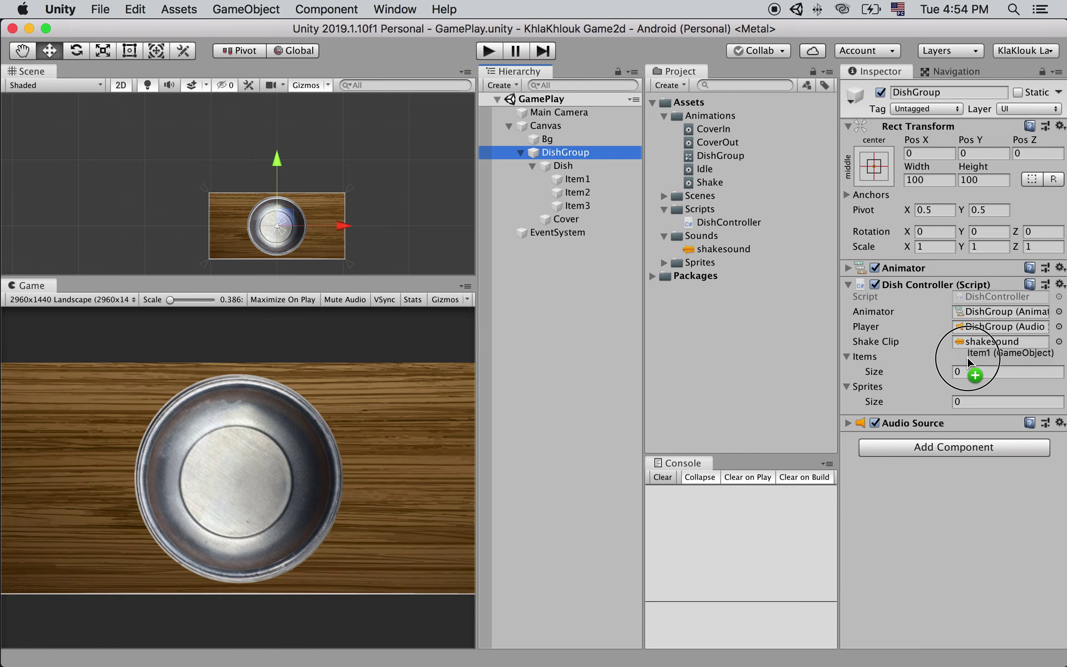
left_click_drag(580, 191, 968, 360)
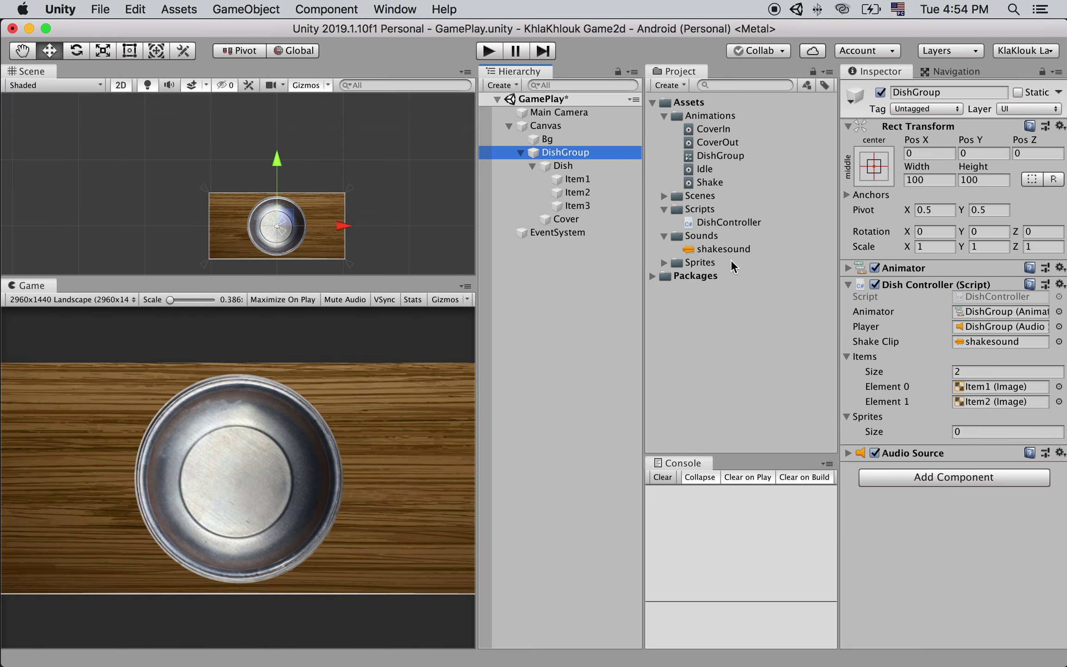
left_click_drag(576, 205, 872, 346)
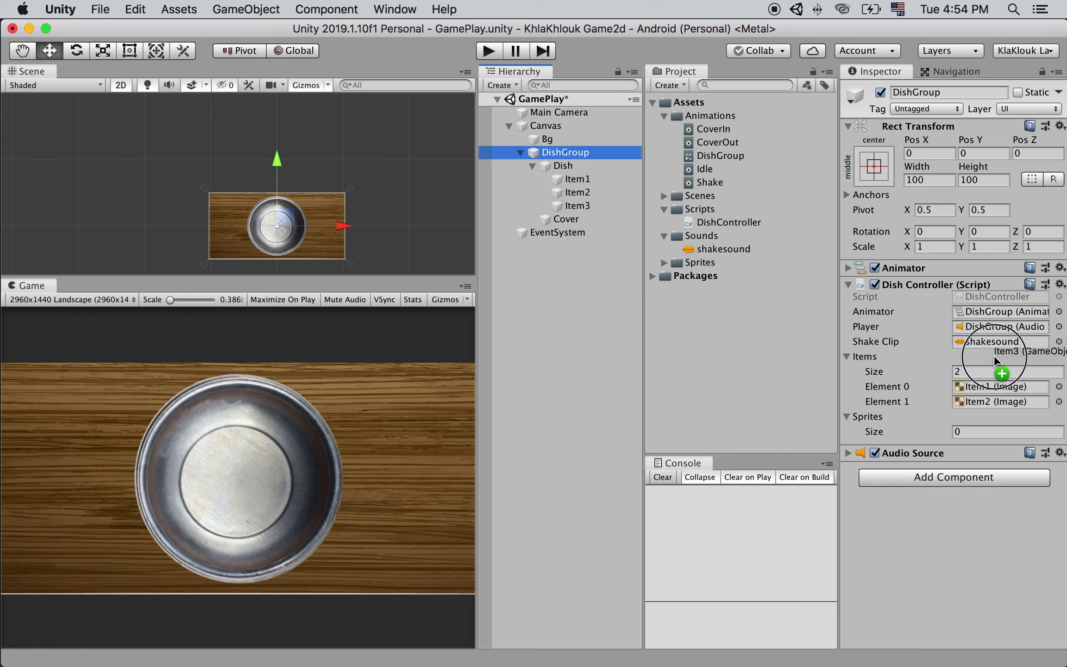
left_click_drag(994, 355, 994, 357)
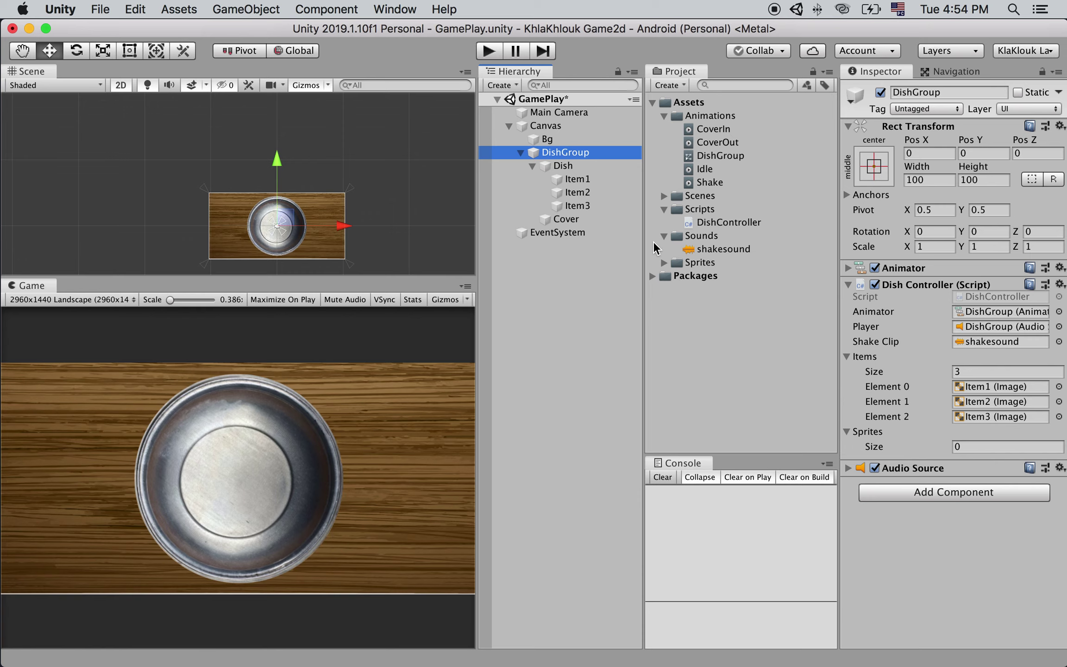
Step: Add the dice11 through dice66 sprites from the Project's Sprites folder to the Sprites list
left_click(665, 263)
scroll(679, 310, "down", 1)
scroll(669, 336, "down", 2)
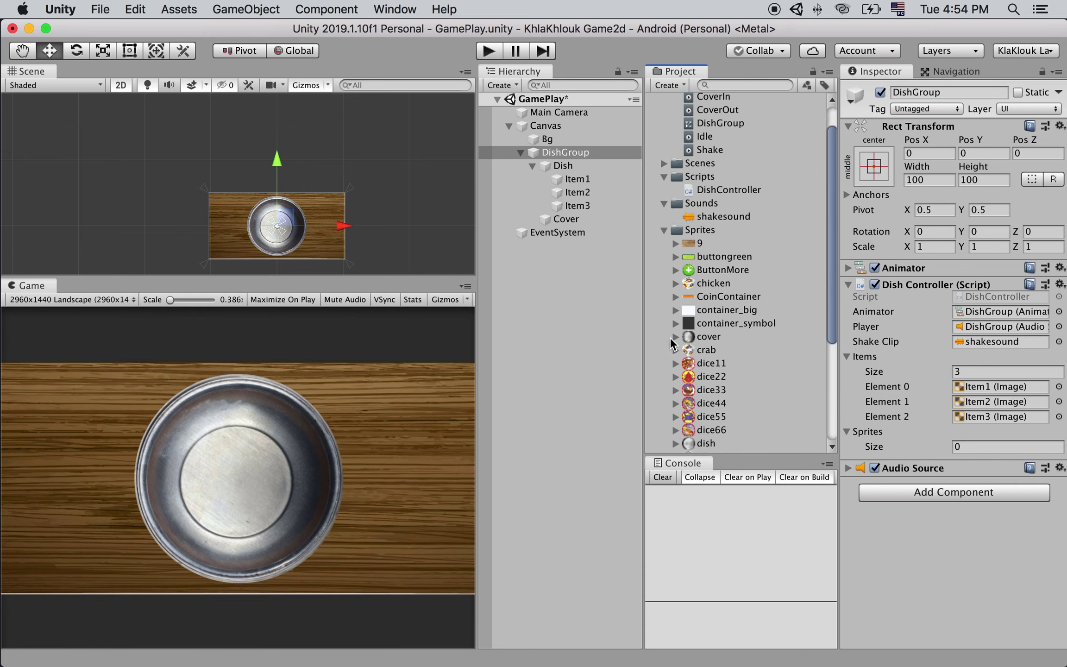
scroll(650, 369, "down", 5)
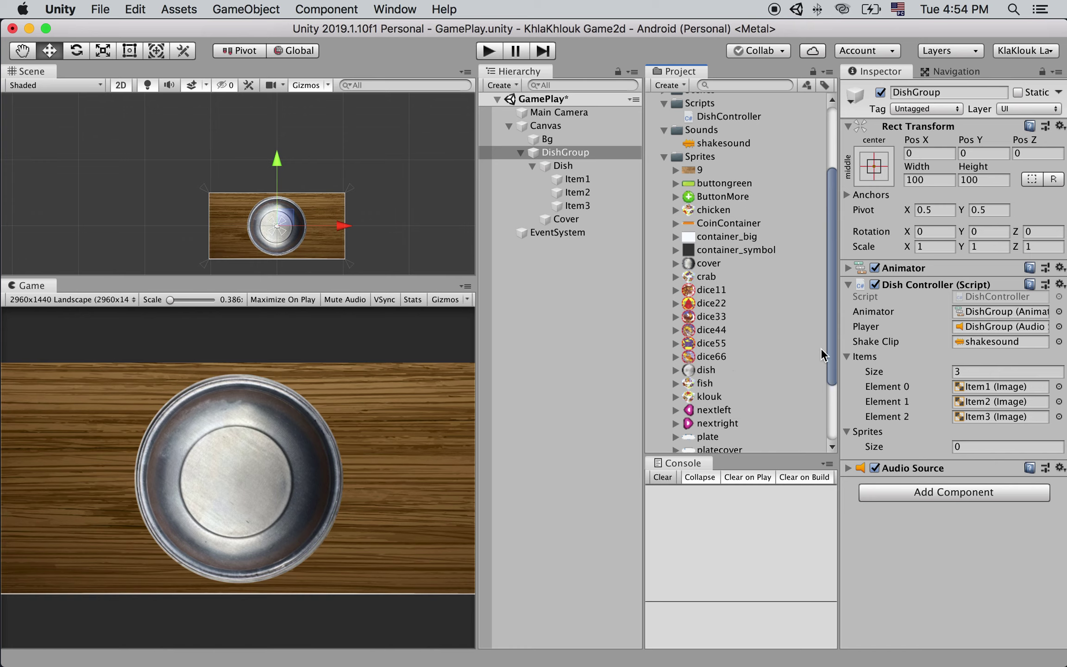
left_click_drag(692, 292, 965, 437)
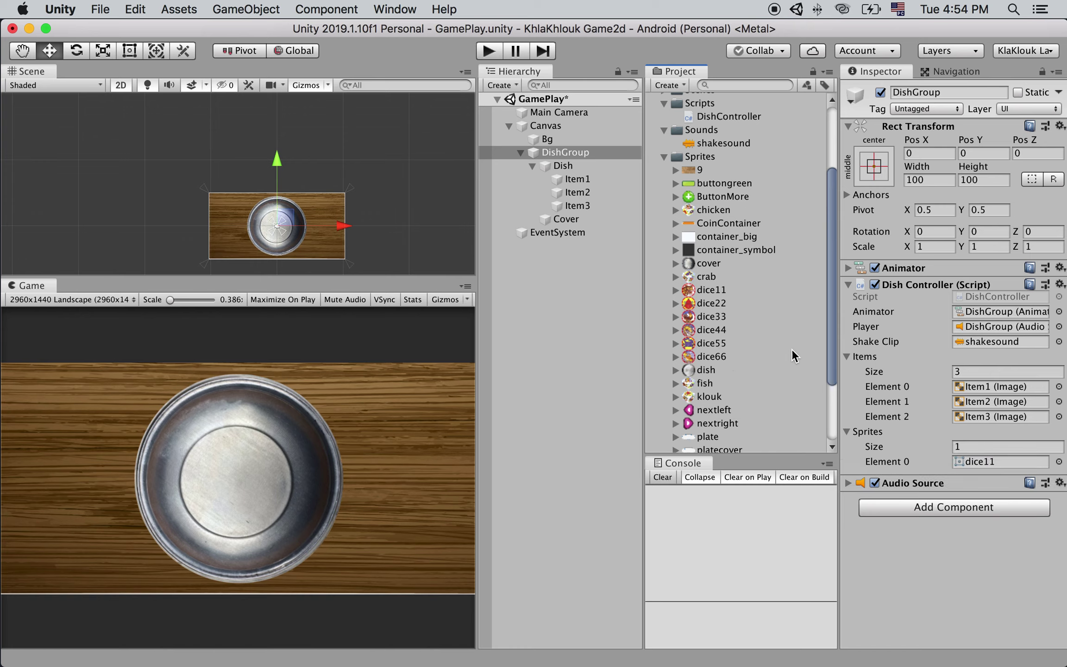
mouse_move(690, 304)
left_mouse_down()
mouse_move(961, 423)
mouse_move(970, 439)
left_mouse_up()
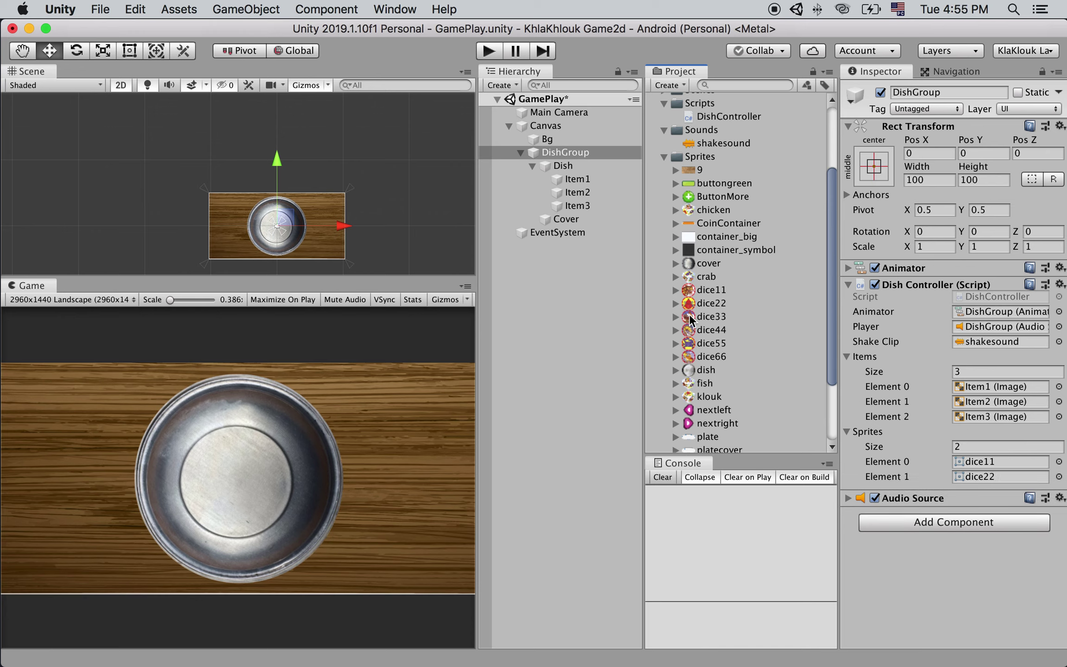
left_click_drag(699, 316, 976, 444)
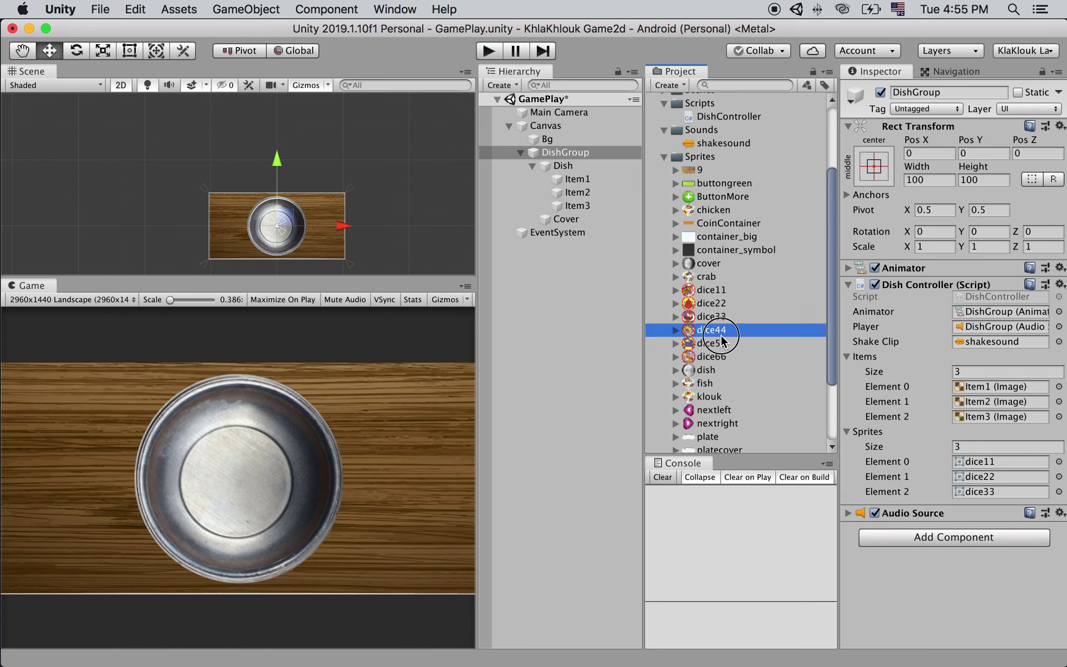
left_click_drag(694, 348, 975, 444)
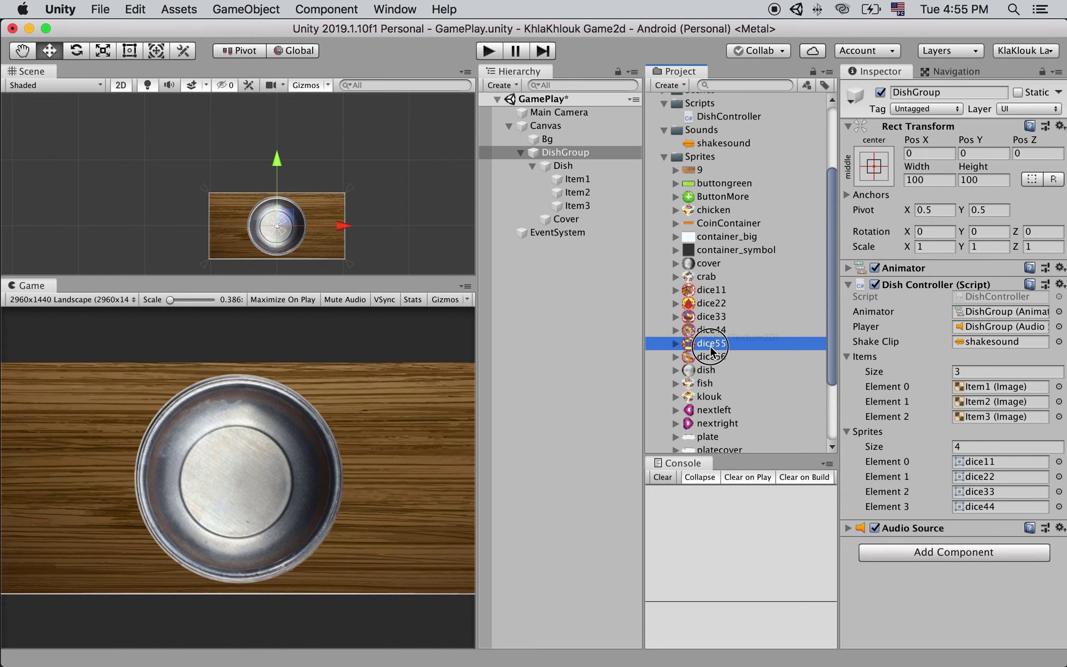
left_click_drag(707, 356, 964, 440)
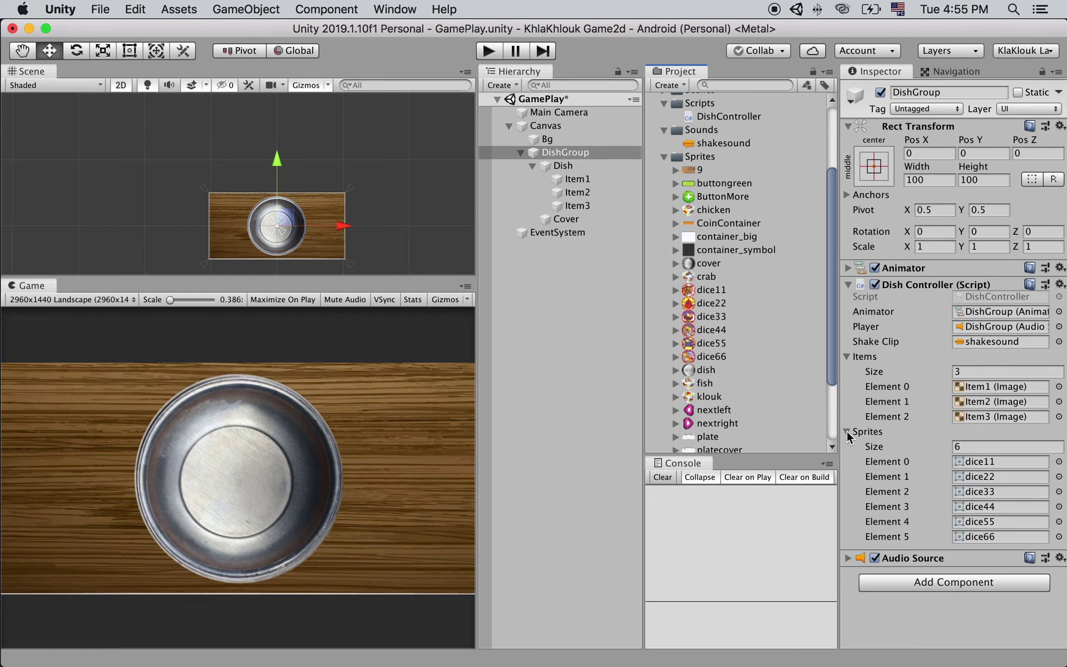
Step: Review the Items (Item1–Item3) and Sprites (dice11–dice66) lists, then collapse the Dish Controller component
left_click(846, 356)
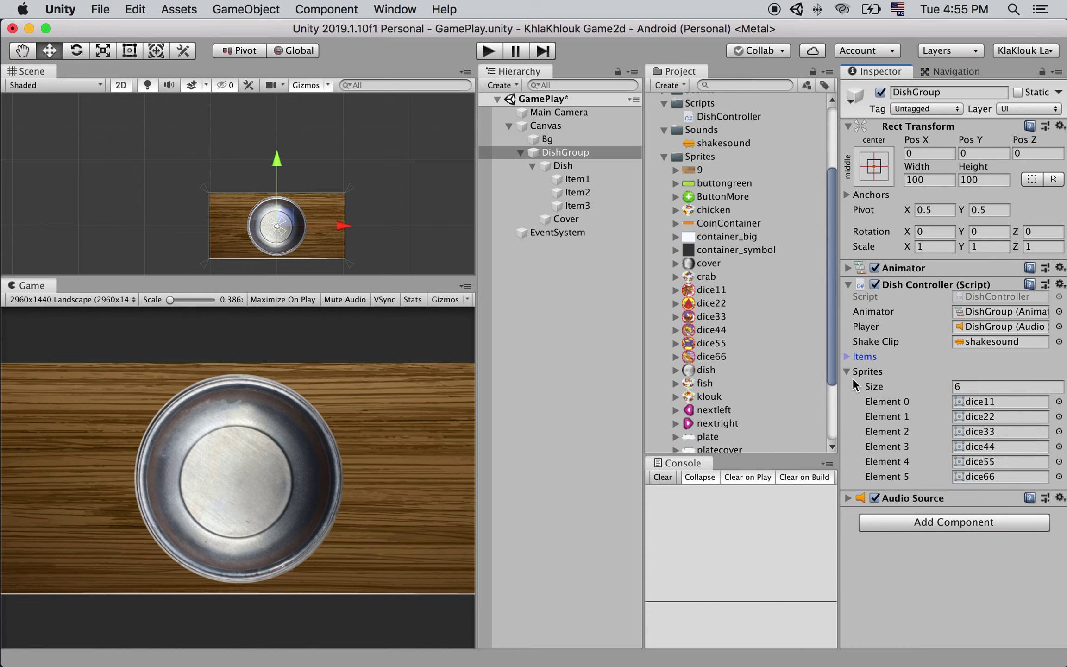
left_click(847, 356)
left_click(847, 431)
left_click(847, 431)
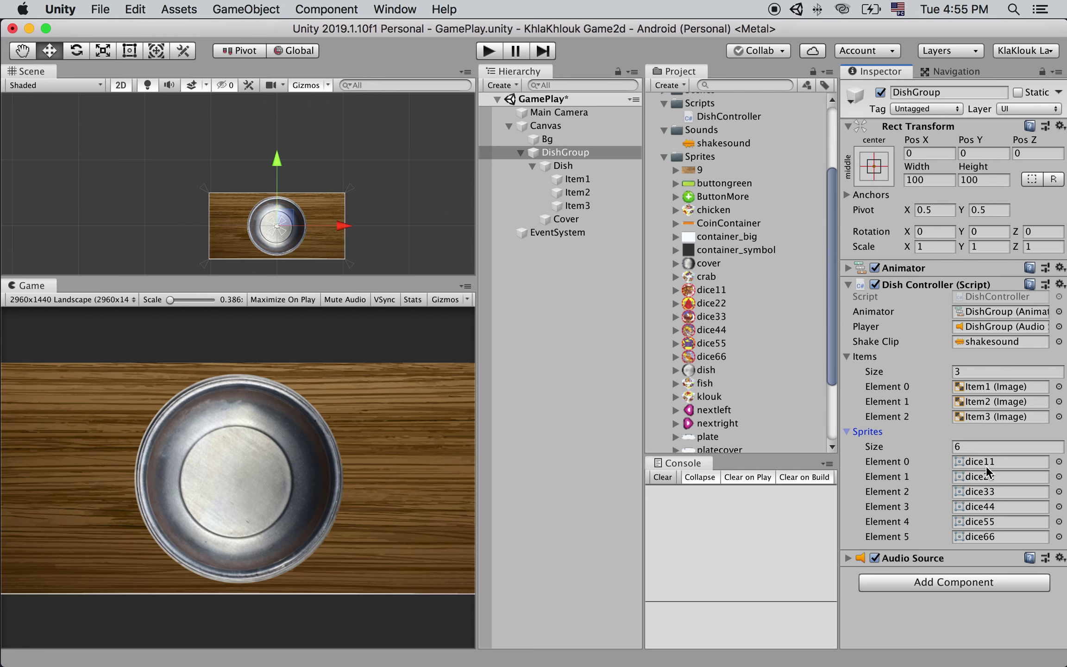
left_click(847, 356)
left_click(847, 371)
left_click(847, 356)
left_click(847, 431)
left_click(846, 356)
left_click(847, 370)
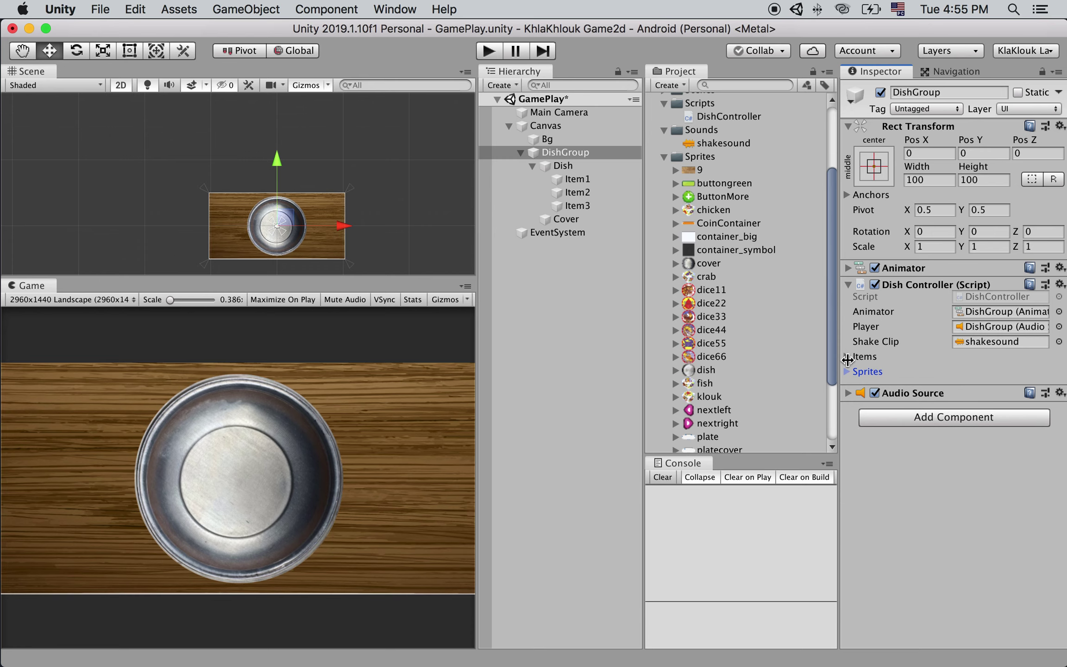
left_click(847, 285)
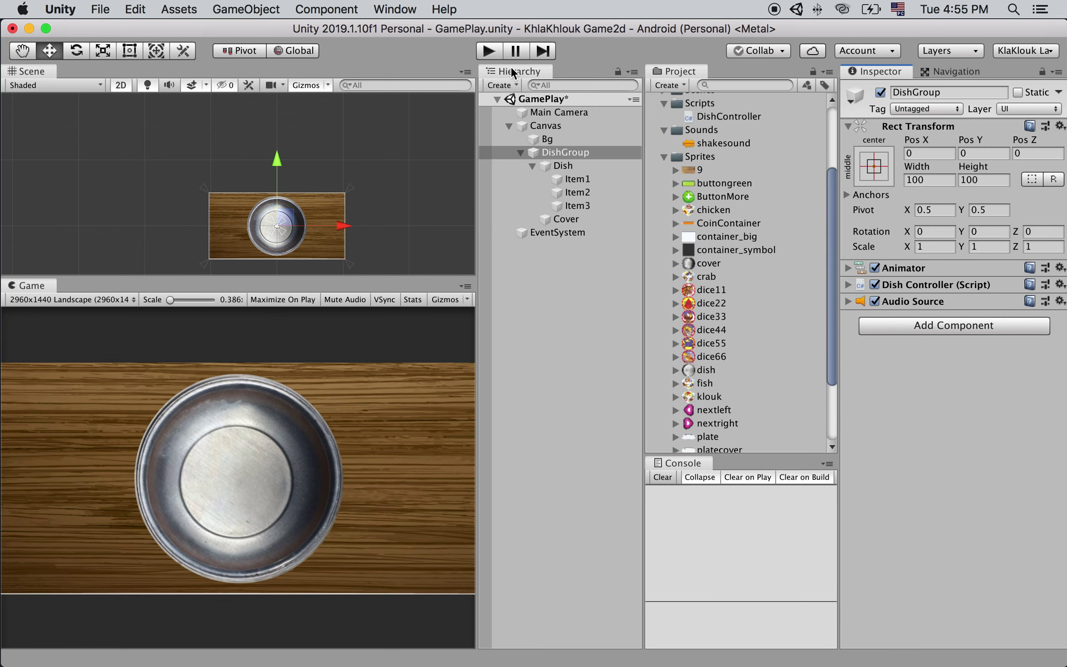
Step: Enter Play mode and cover, shake and lift the dish to reveal random symbols
left_click(489, 51)
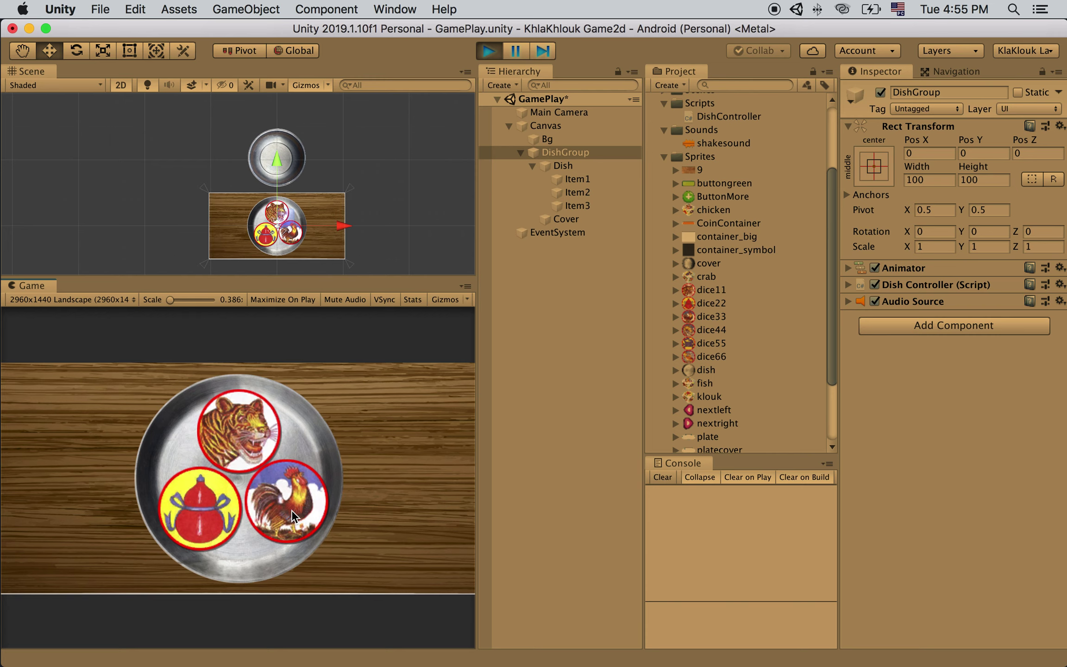
left_click(327, 460)
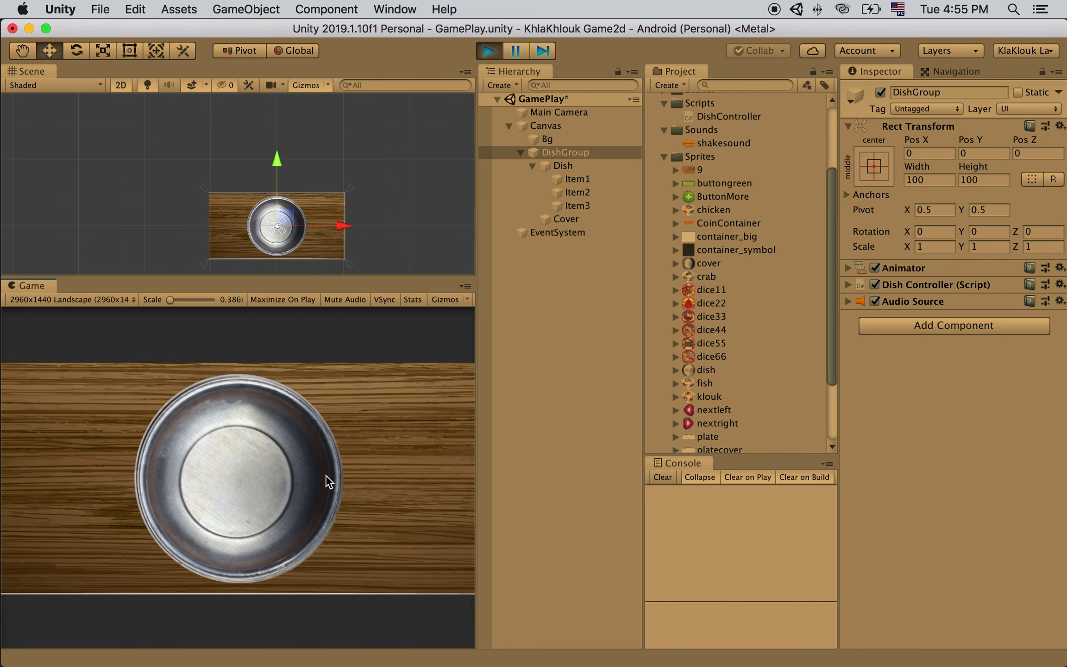
left_click(301, 472)
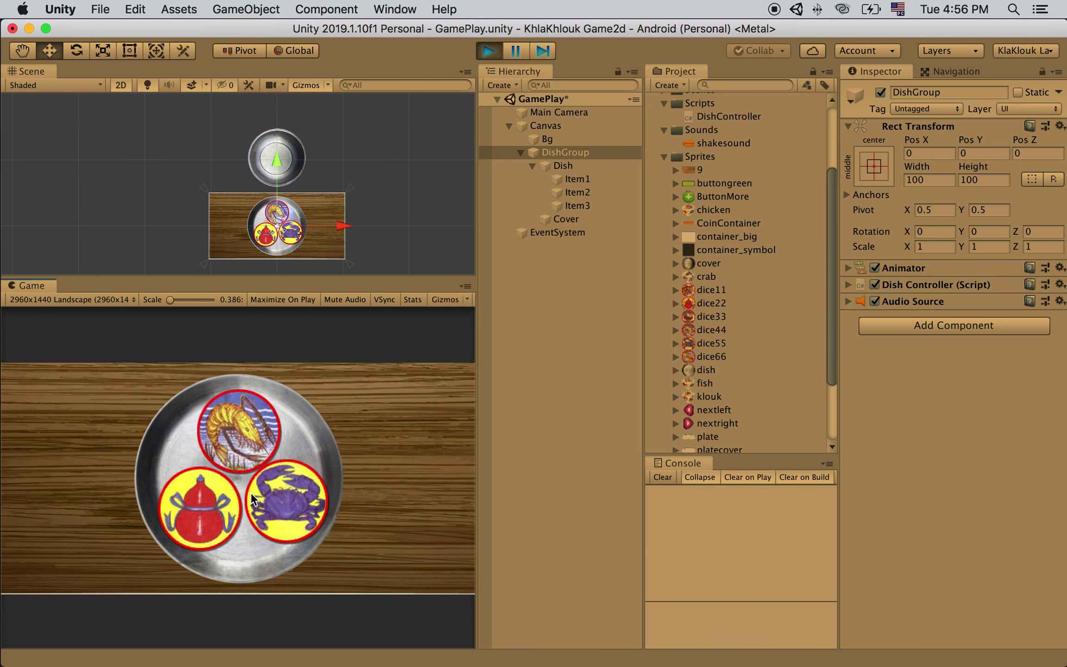
left_click(301, 498)
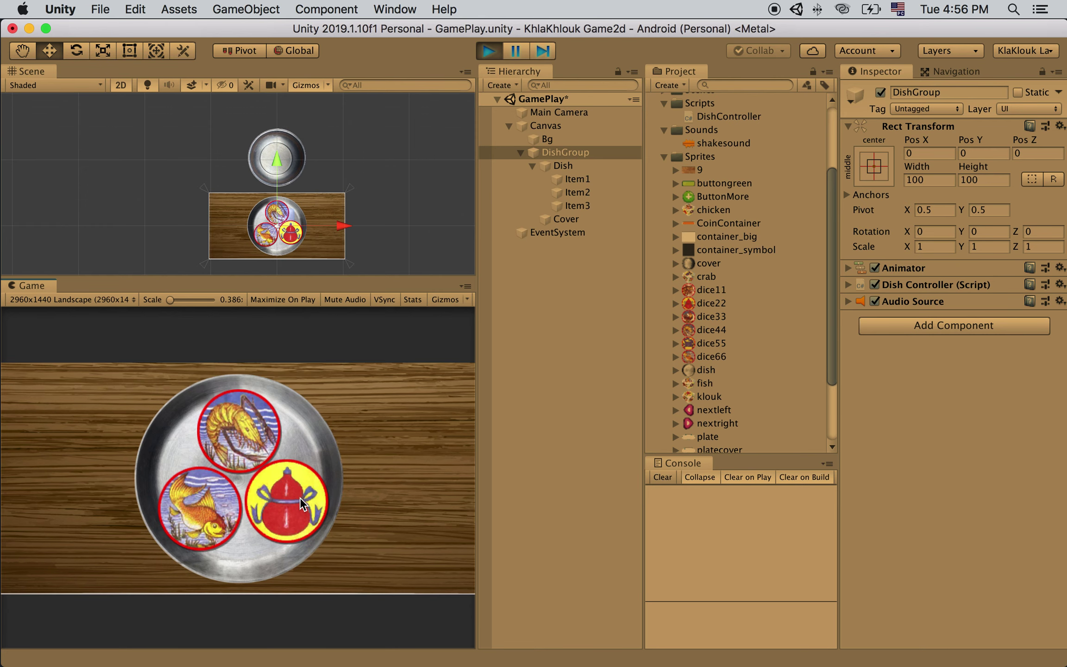
left_click(311, 489)
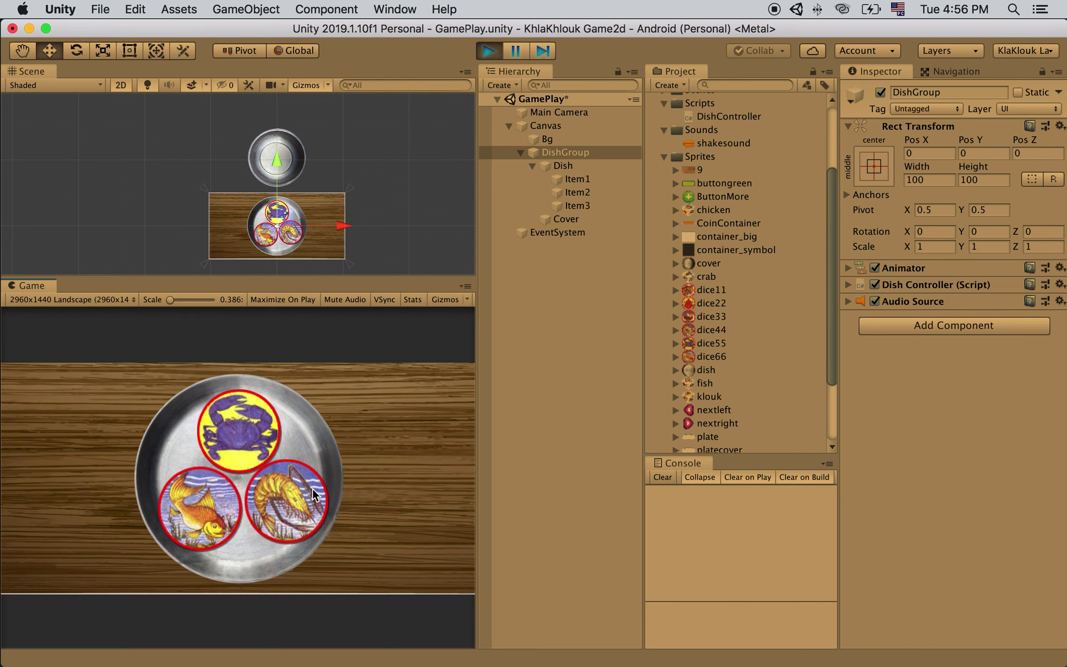
Step: Glance through DishController.cs in VS Code, then return to the game and shake the dish again
key("super+Tab")
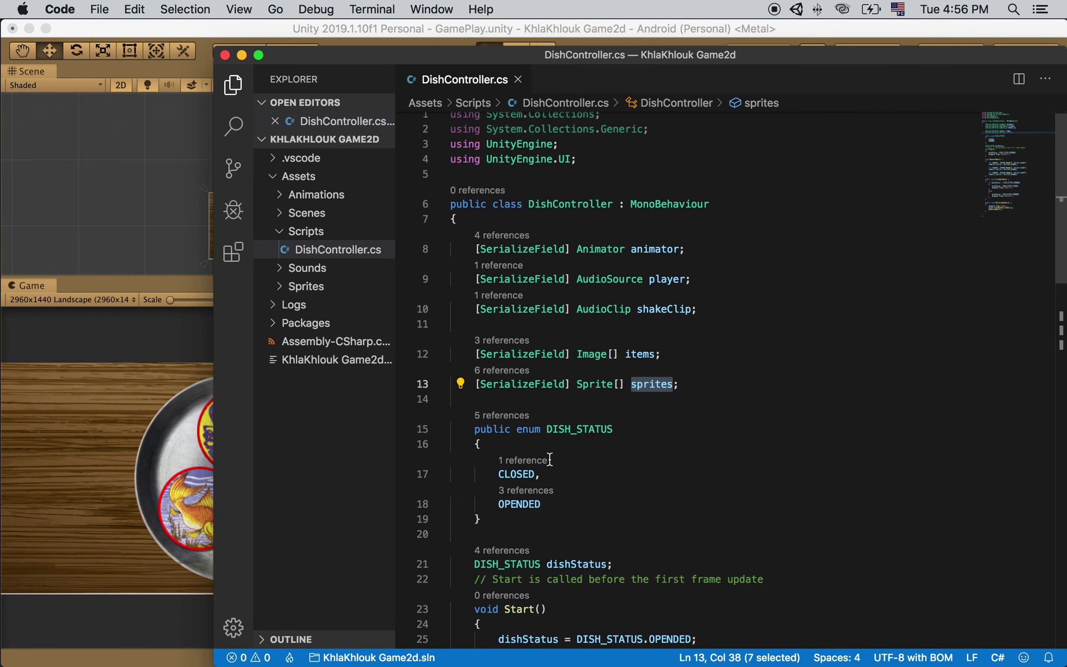
scroll(549, 459, "down", 3)
scroll(549, 459, "down", 6)
left_click(741, 463)
left_click(194, 471)
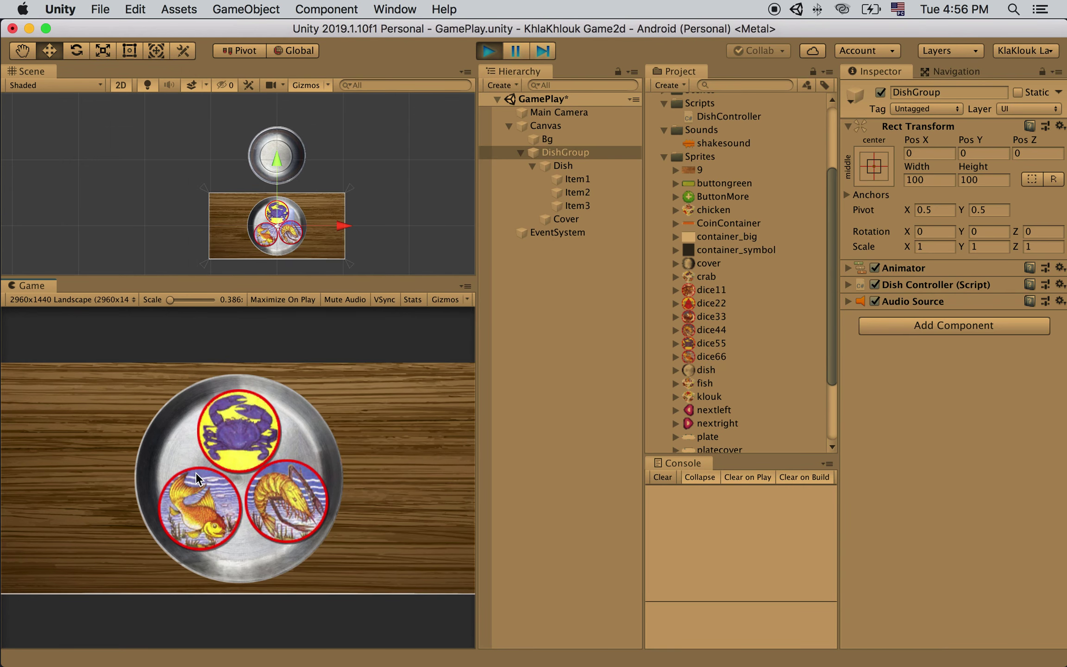
left_click(195, 471)
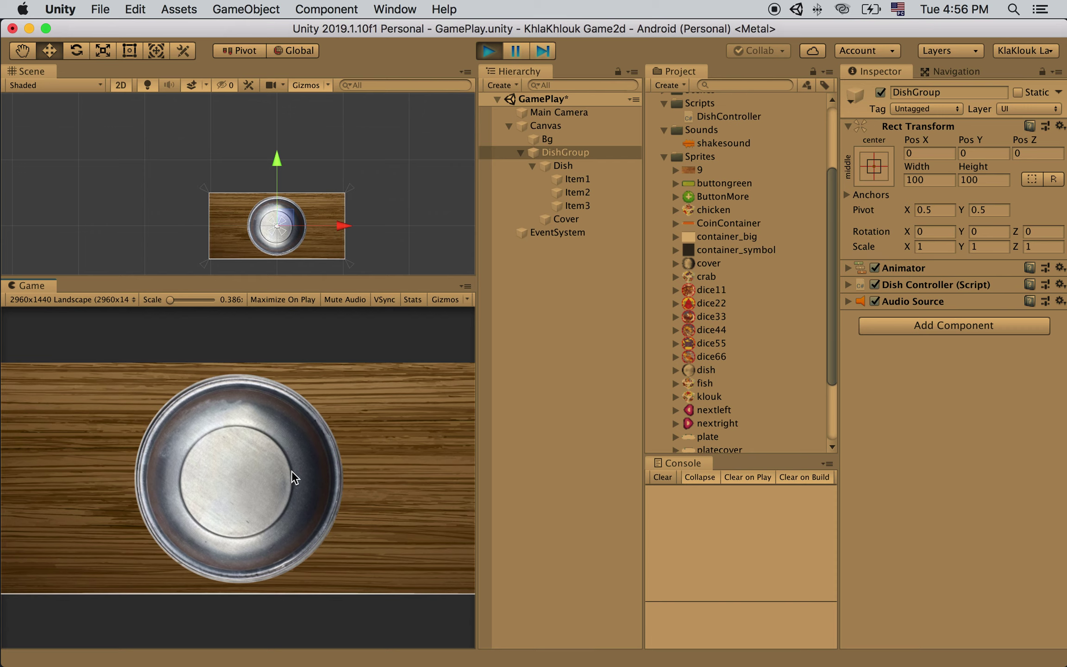